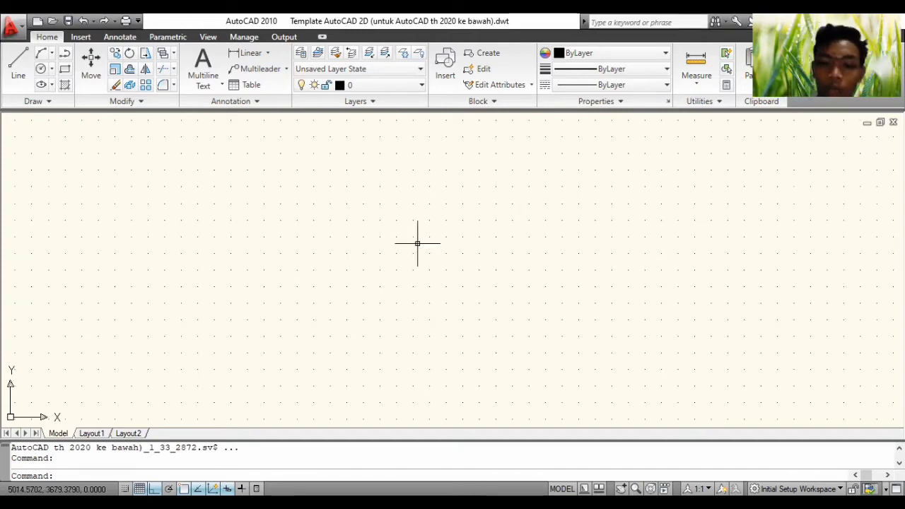
Draw a rectangle 300 wide and 500 high in the middle of the drawing area
{"action": "type", "text": "re"}
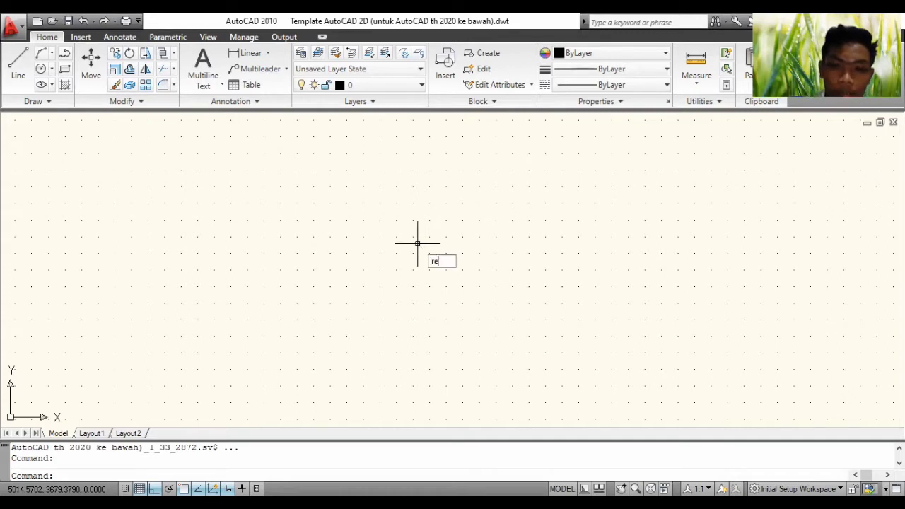
{"action": "type", "text": "c"}
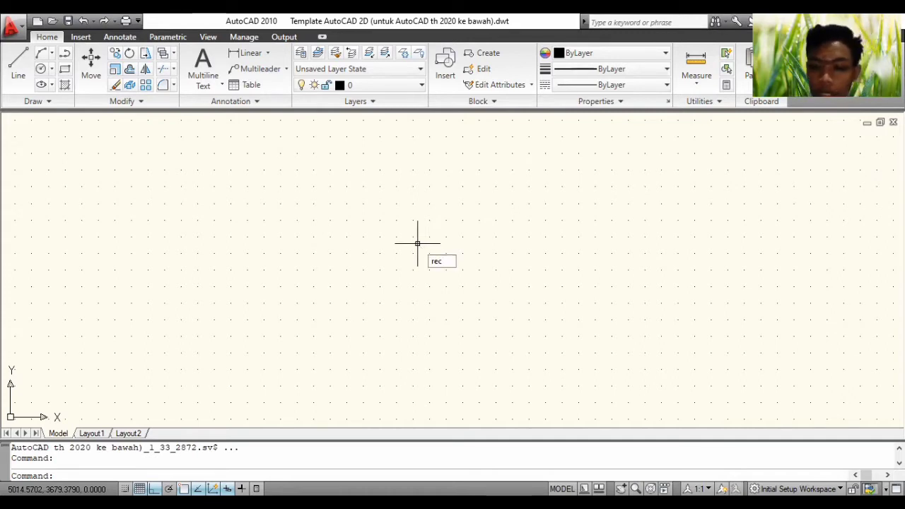
{"action": "key", "text": "Return"}
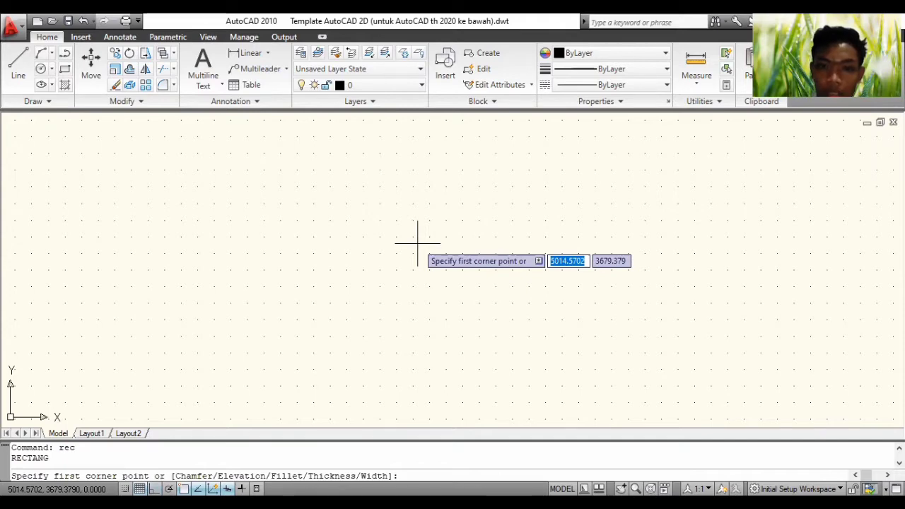
{"action": "left_click", "coordinate": [414, 222]}
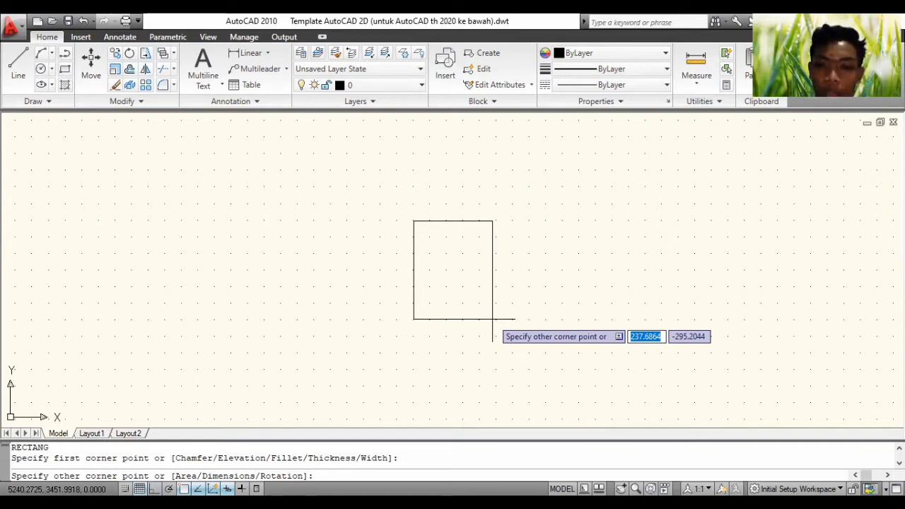
{"action": "type", "text": "300"}
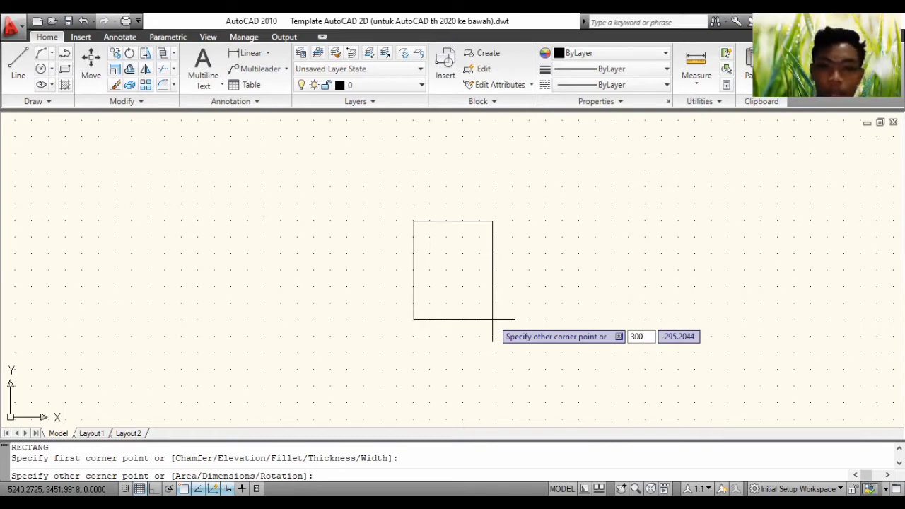
{"action": "key", "text": "Tab"}
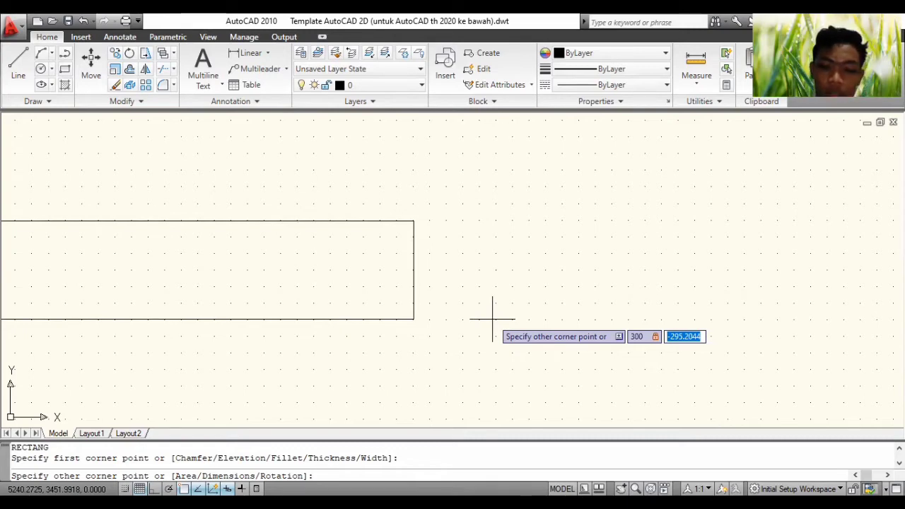
{"action": "type", "text": "5"}
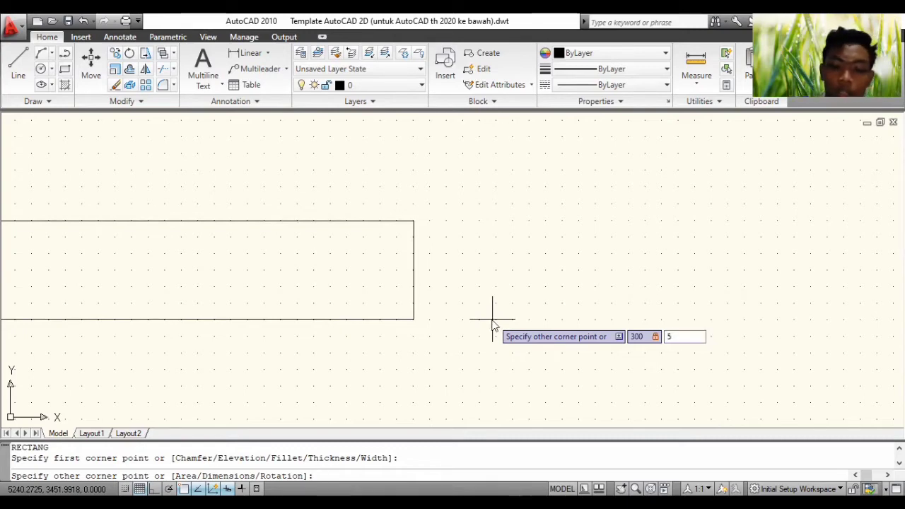
{"action": "type", "text": "00"}
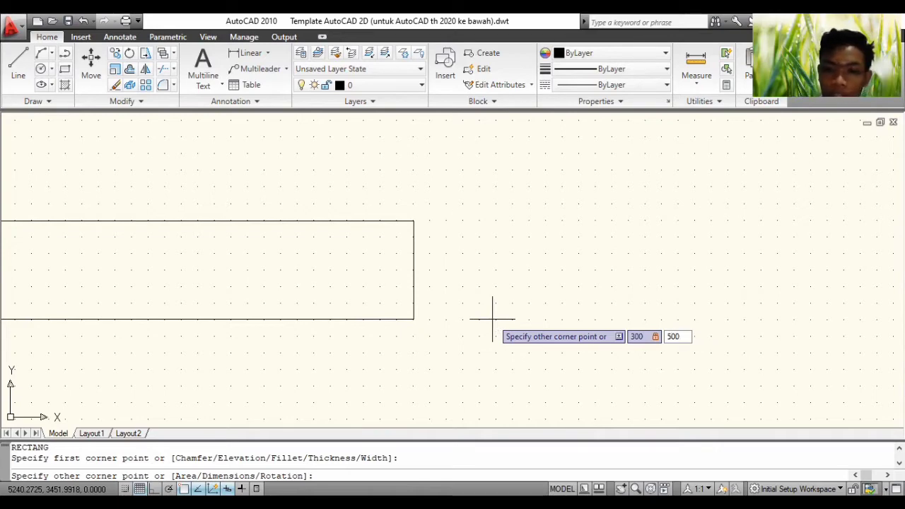
{"action": "key", "text": "Return"}
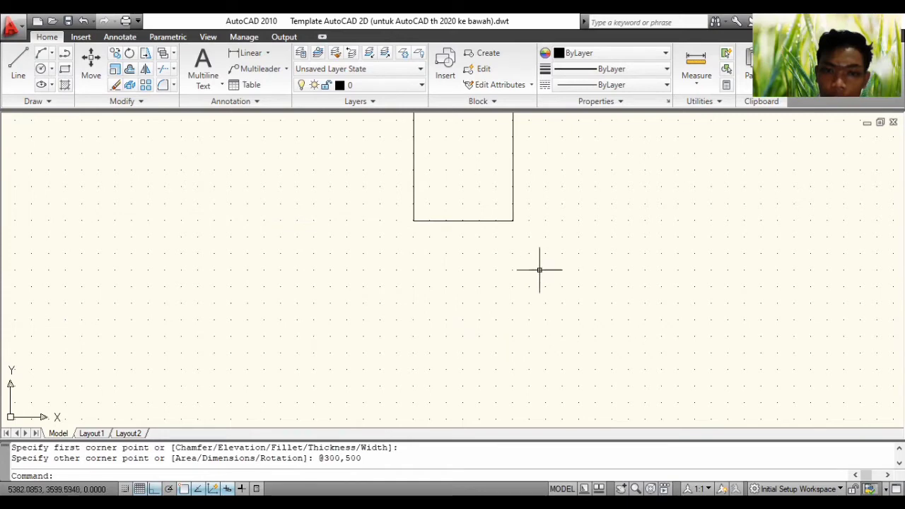
{"action": "mouse_move", "coordinate": [539, 259]}
{"action": "middle_mouse_down"}
{"action": "mouse_move", "coordinate": [521, 353]}
{"action": "mouse_move", "coordinate": [543, 381]}
{"action": "middle_mouse_up"}
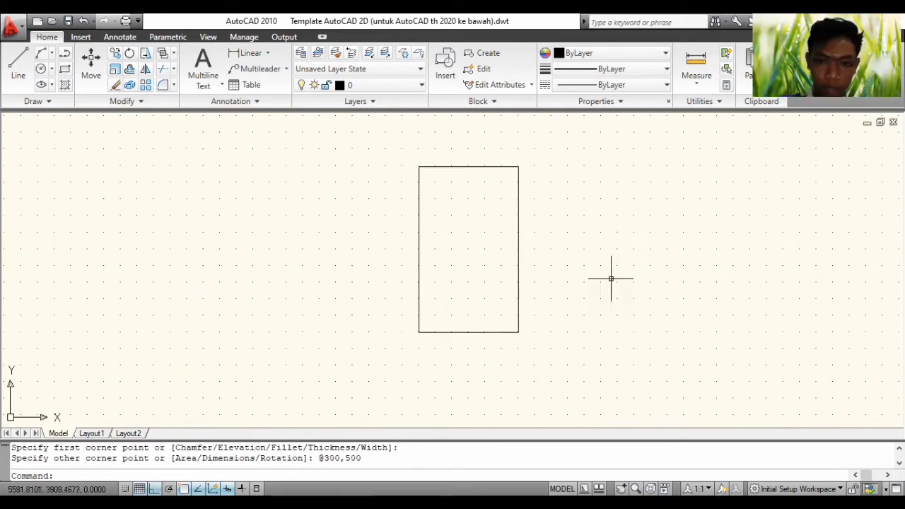
{"action": "middle_click_drag", "start_coordinate": [610, 276], "coordinate": [610, 258]}
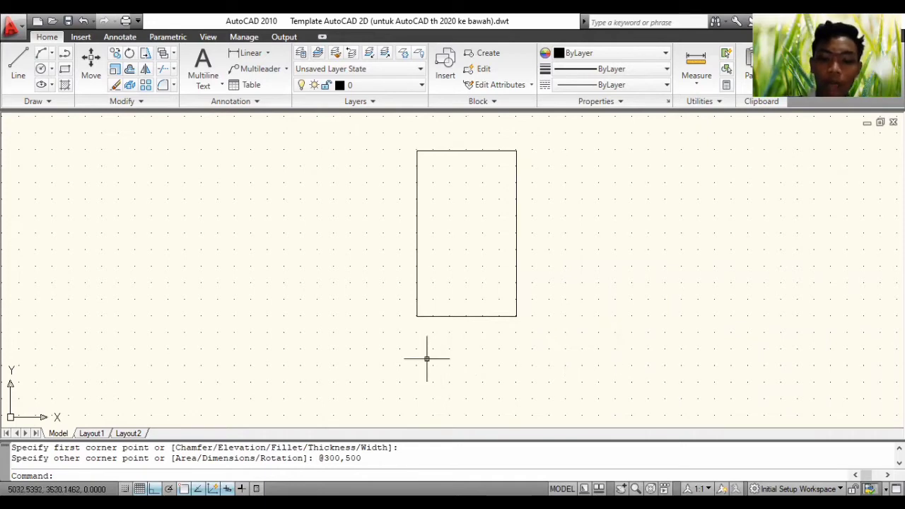
Draw a horizontal line 600 long to the right, starting just outside the rectangle's lower-left corner
{"action": "type", "text": "line"}
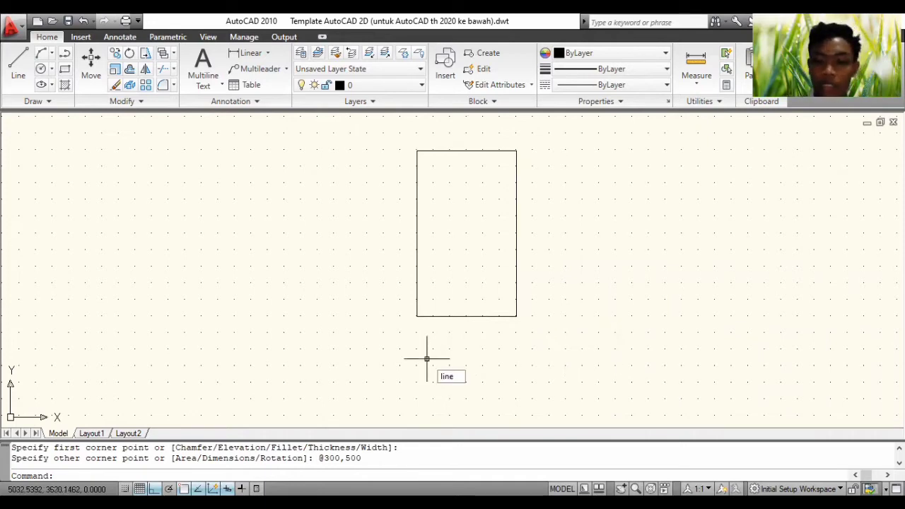
{"action": "key", "text": "Return"}
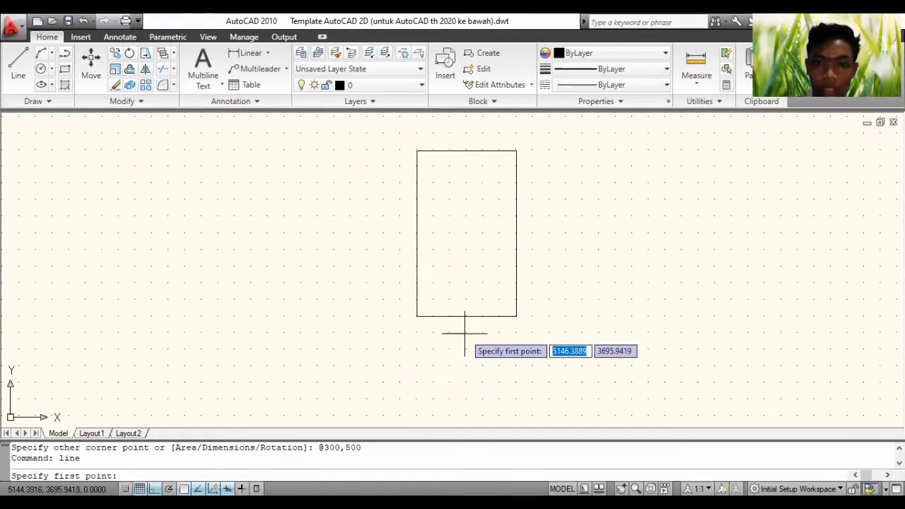
{"action": "scroll", "coordinate": [466, 334], "scroll_direction": "up", "scroll_amount": 3}
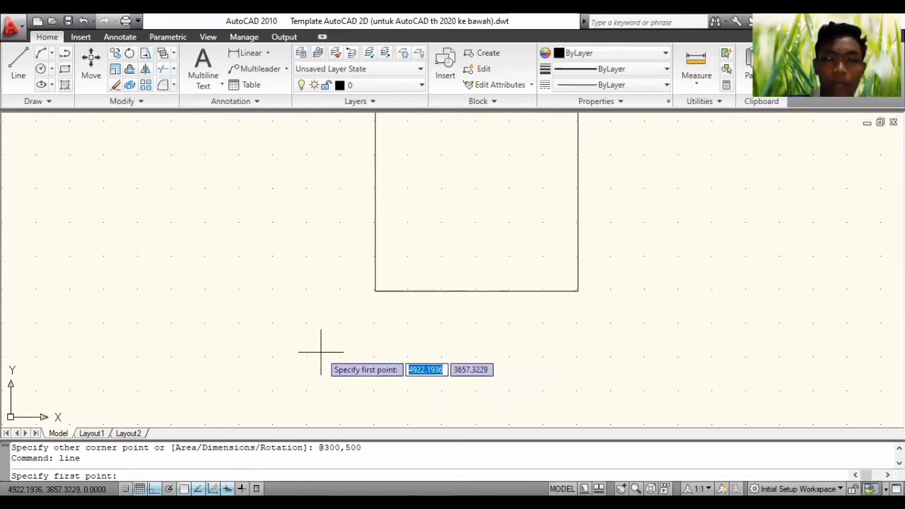
{"action": "type", "text": "600"}
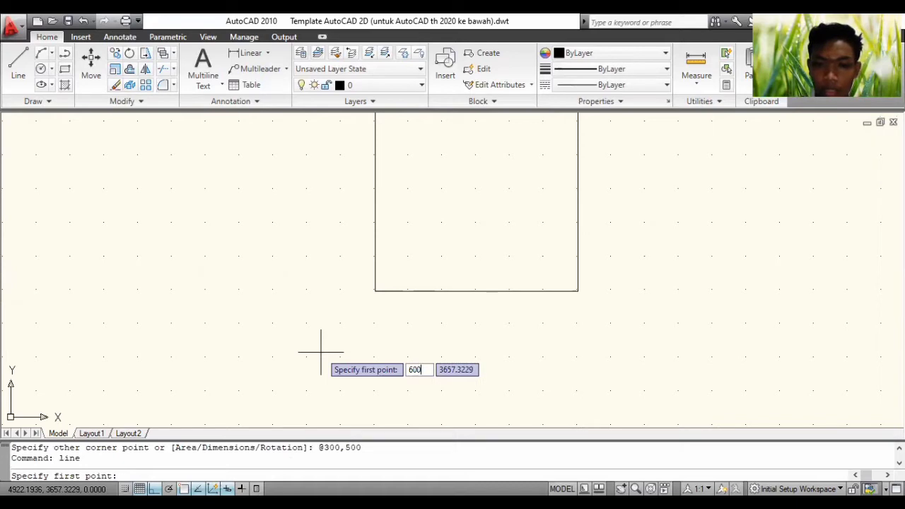
{"action": "key", "text": "Return"}
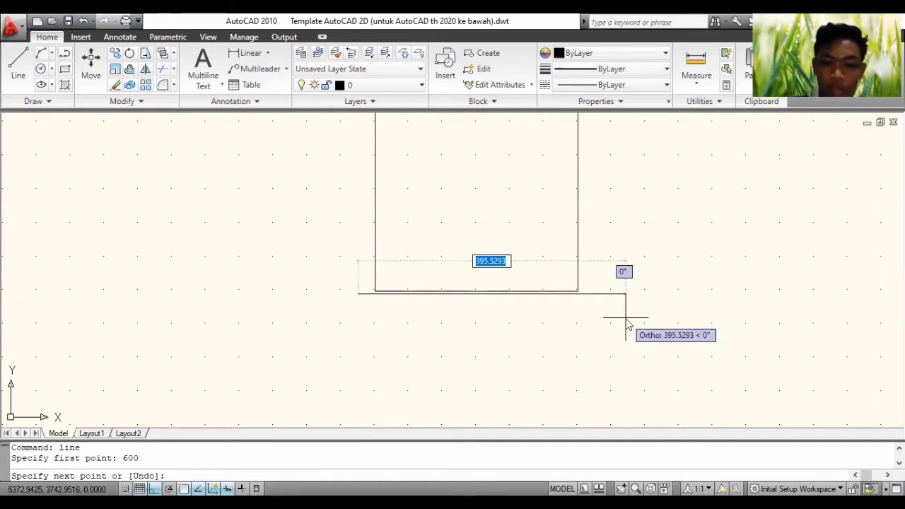
{"action": "type", "text": "600"}
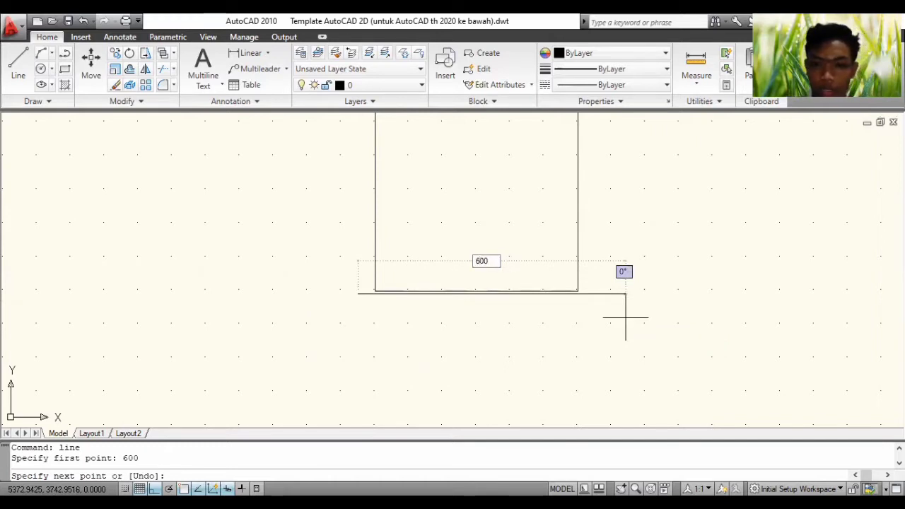
{"action": "key", "text": "Return"}
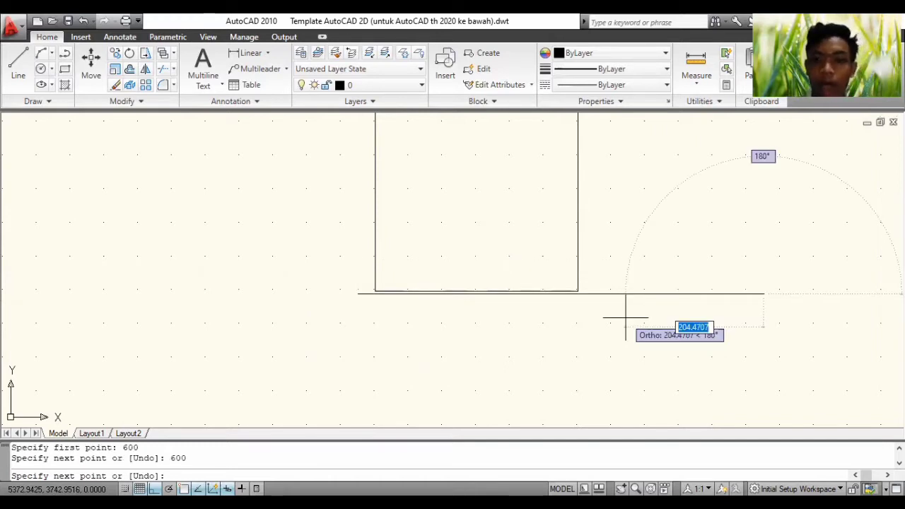
{"action": "key", "text": "Return"}
Move the 600-long line a short distance below the rectangle and turn on Quick Properties
{"action": "left_click", "coordinate": [636, 293]}
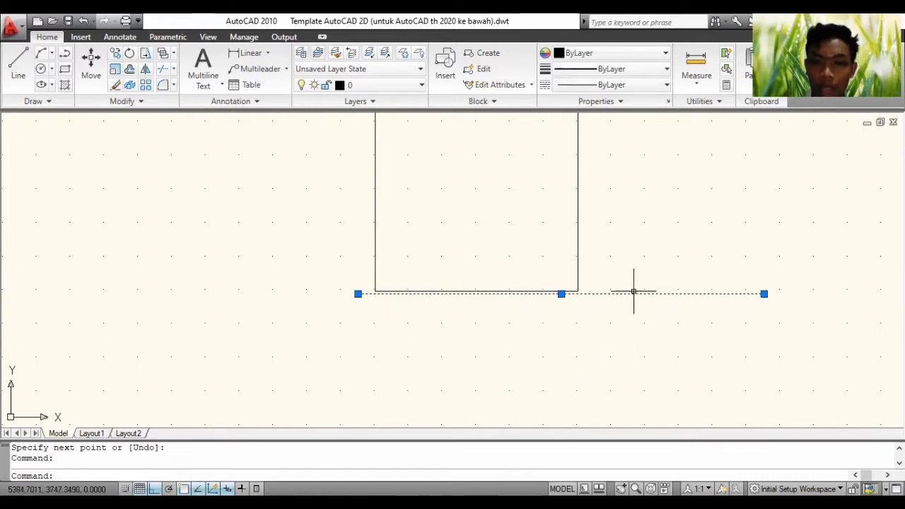
{"action": "left_click_drag", "start_coordinate": [633, 295], "coordinate": [561, 352]}
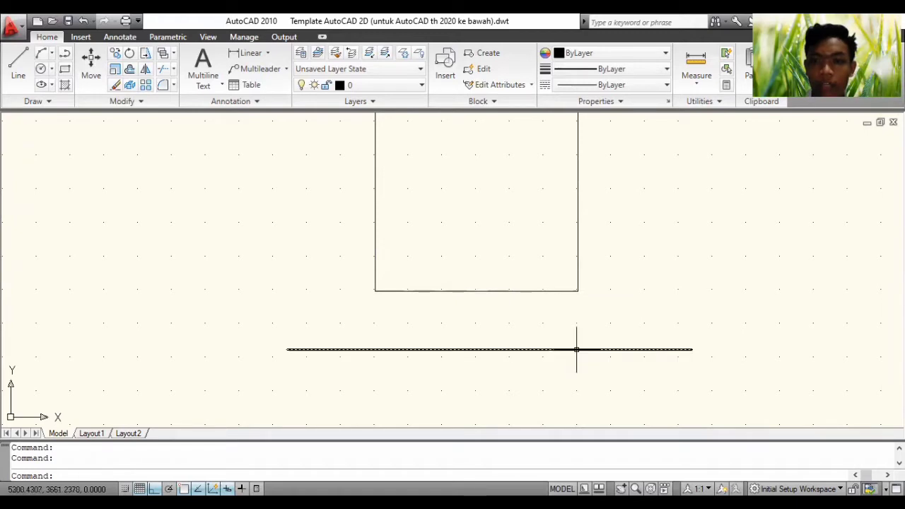
{"action": "left_click", "coordinate": [616, 291]}
{"action": "left_click", "coordinate": [574, 352]}
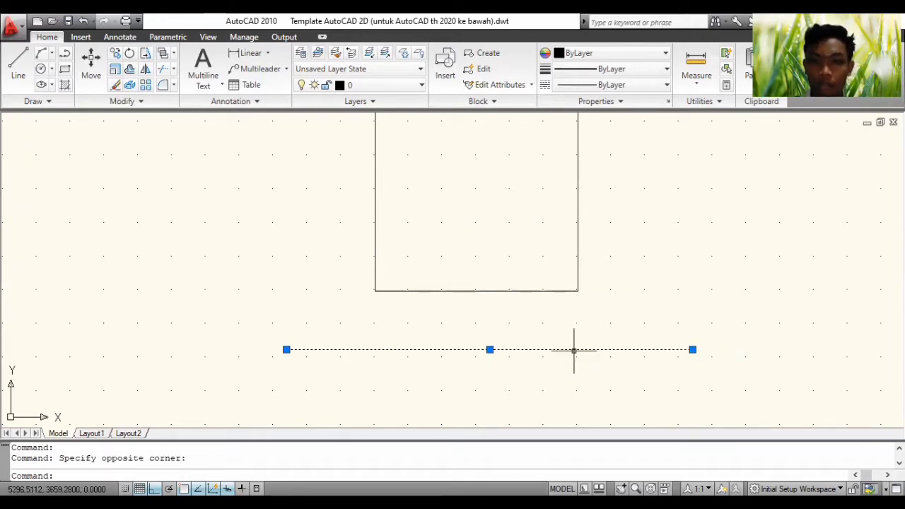
{"action": "left_click_drag", "start_coordinate": [575, 351], "coordinate": [557, 343]}
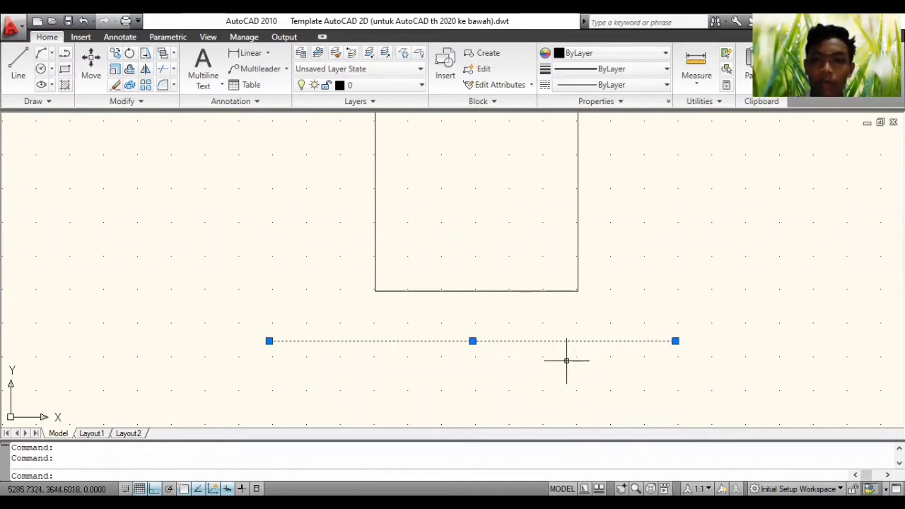
{"action": "left_click", "coordinate": [620, 281]}
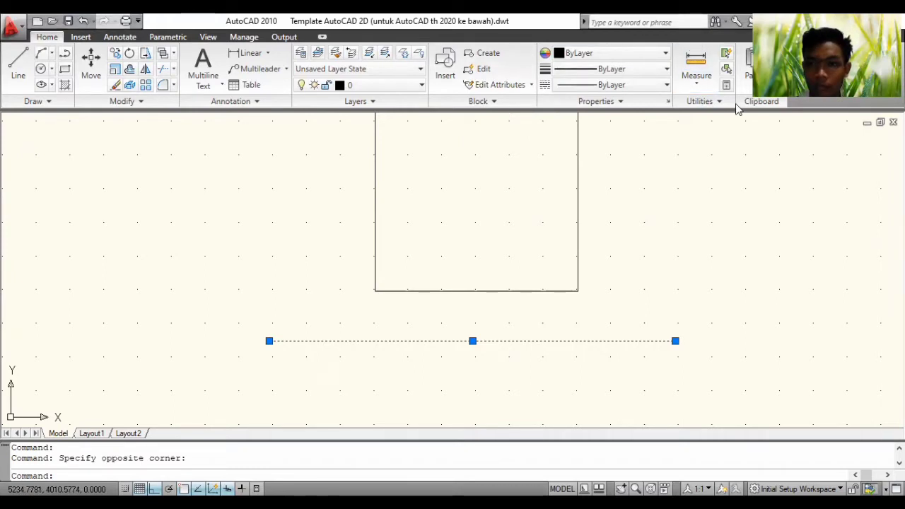
{"action": "key", "text": "ctrl+shift+p"}
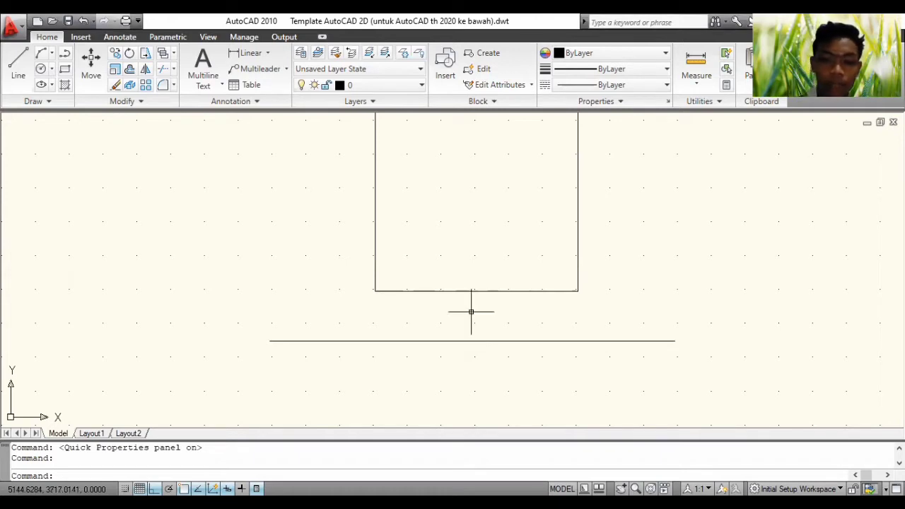
Draw a line 250 long from the midpoint of the rectangle's bottom edge horizontally to the right
{"action": "type", "text": "line"}
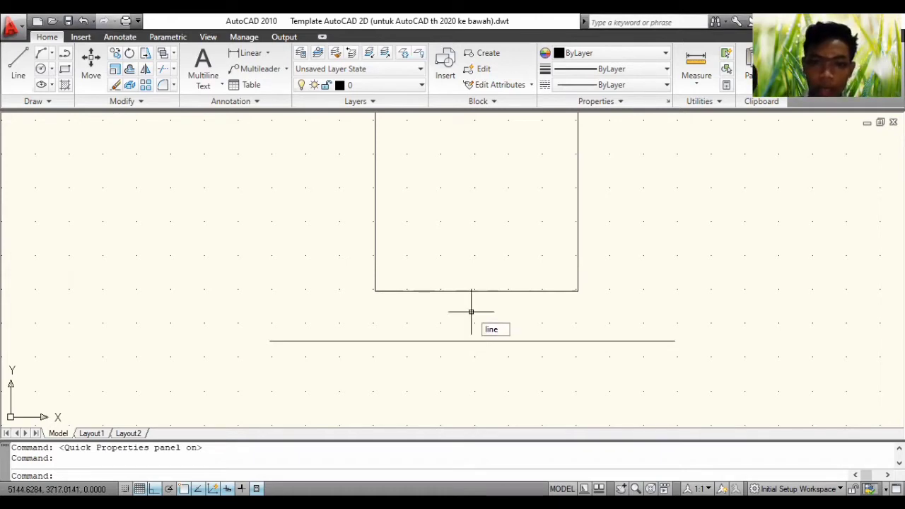
{"action": "key", "text": "Return"}
{"action": "left_click", "coordinate": [476, 291]}
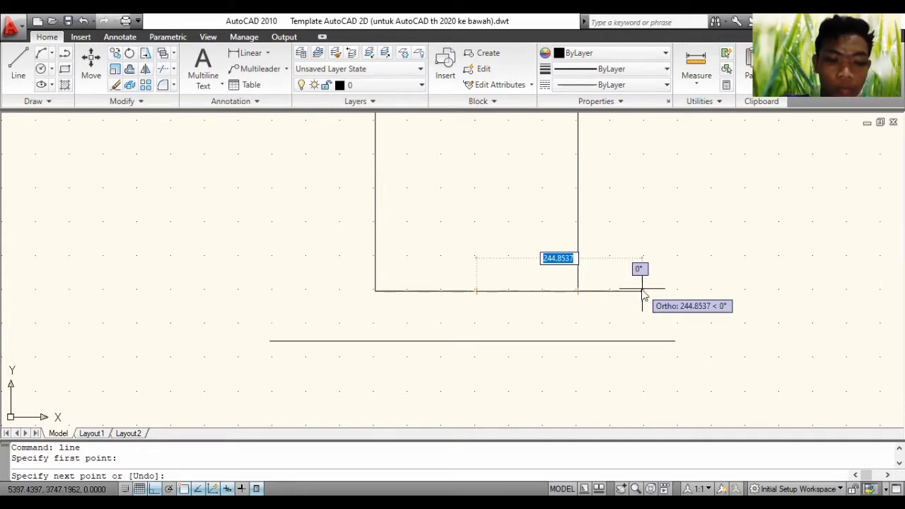
{"action": "type", "text": "250"}
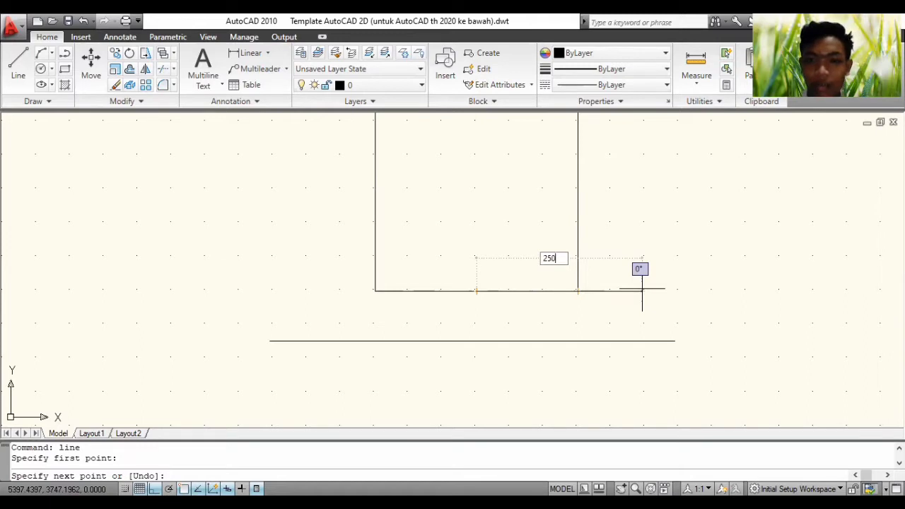
{"action": "key", "text": "Return"}
{"action": "key", "text": "Return"}
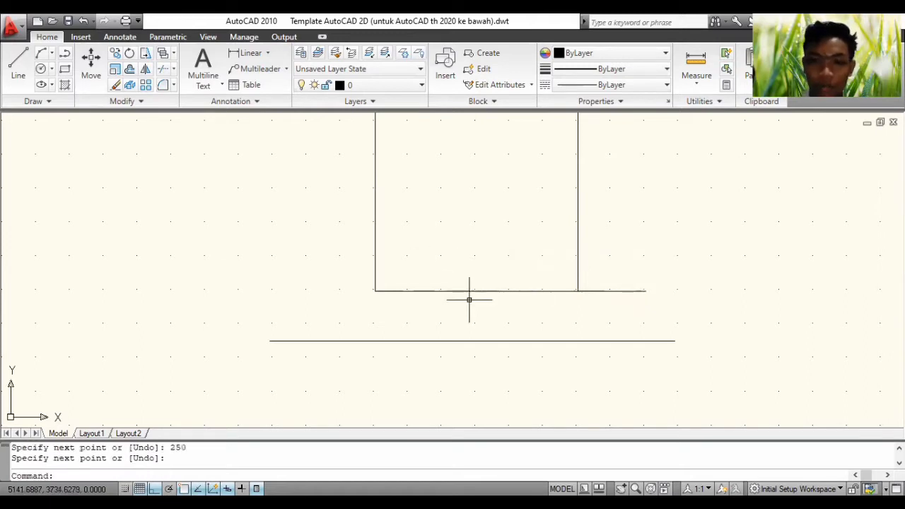
{"action": "type", "text": "line"}
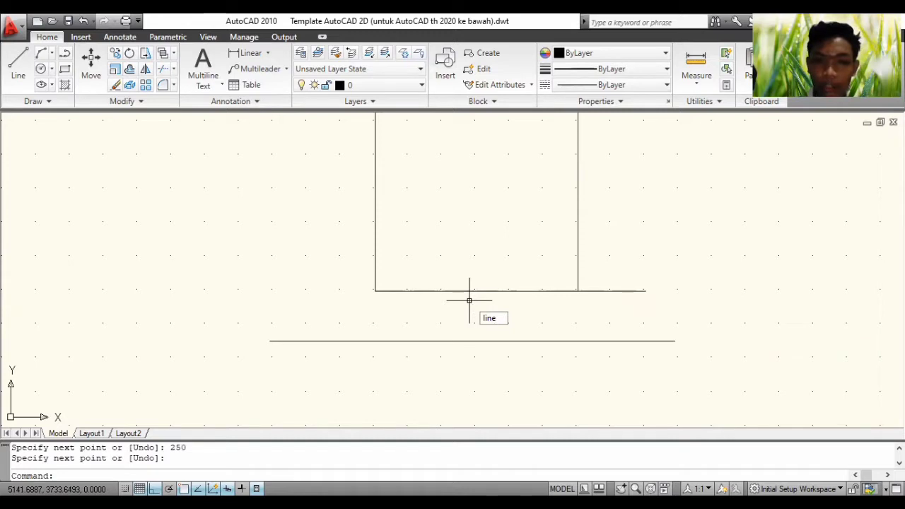
{"action": "key", "text": "Return"}
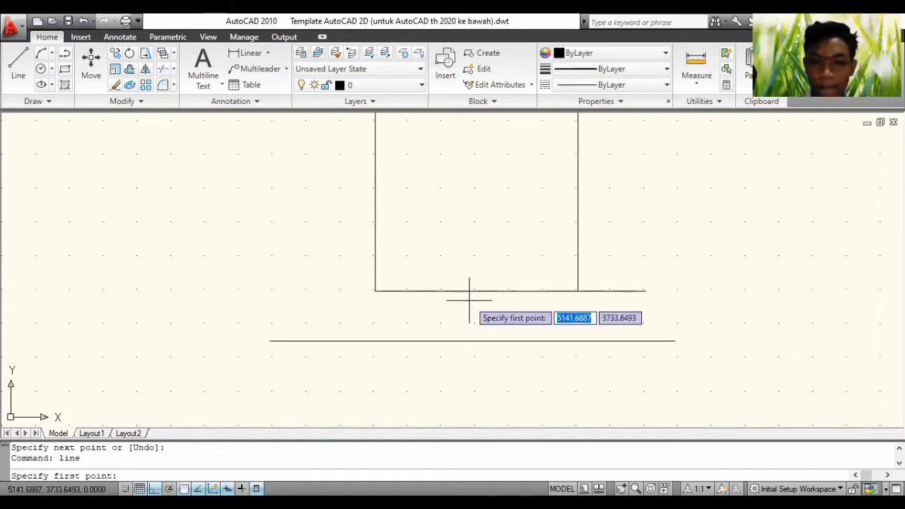
{"action": "type", "text": "2"}
{"action": "type", "text": "50"}
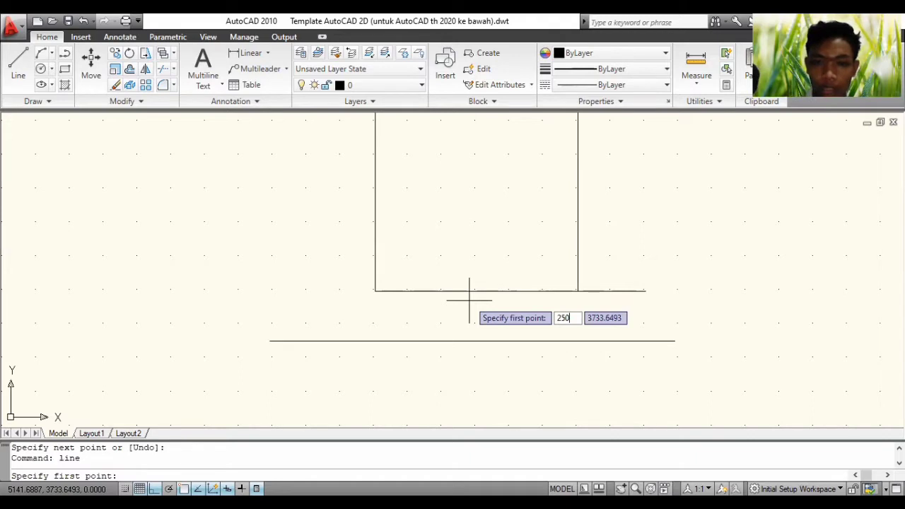
{"action": "key", "text": "Return"}
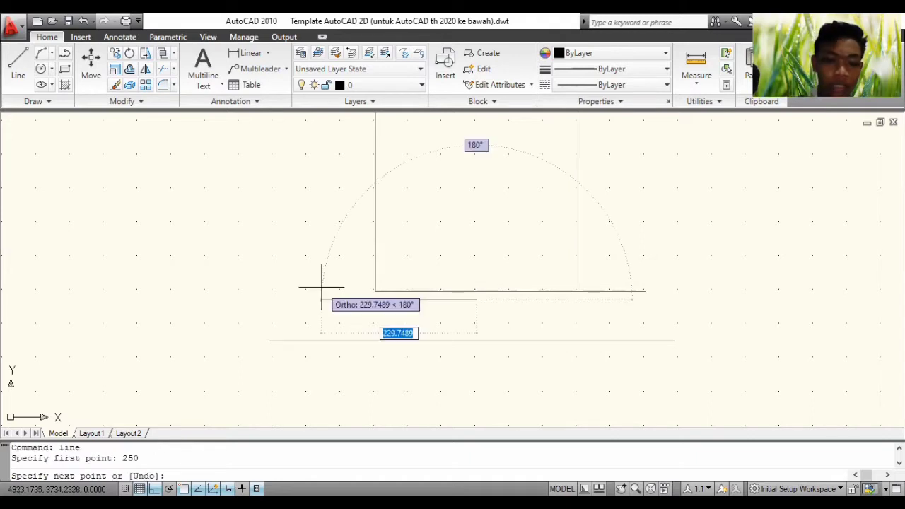
{"action": "left_click", "coordinate": [321, 288]}
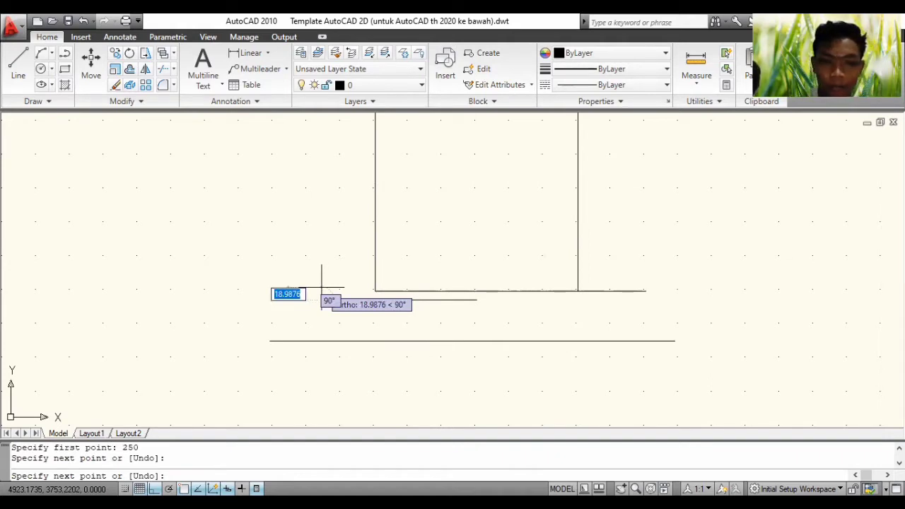
{"action": "left_click", "coordinate": [384, 416]}
{"action": "key", "text": "Return"}
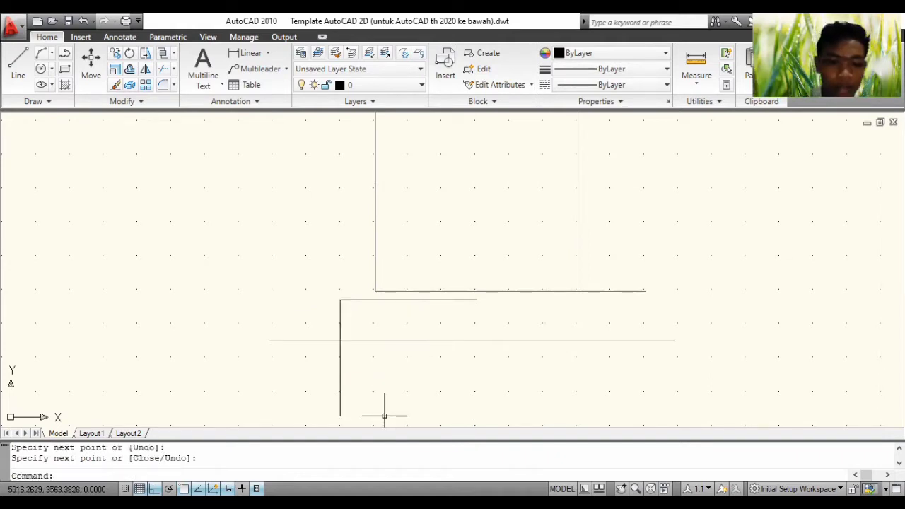
{"action": "key", "text": "ctrl+z"}
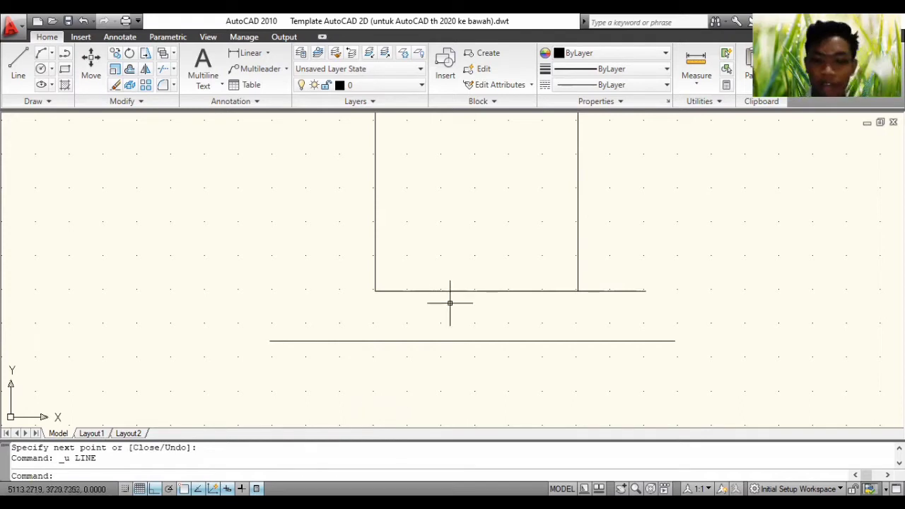
Draw a line 250 long from the midpoint of the rectangle's bottom edge horizontally to the left
{"action": "type", "text": "line"}
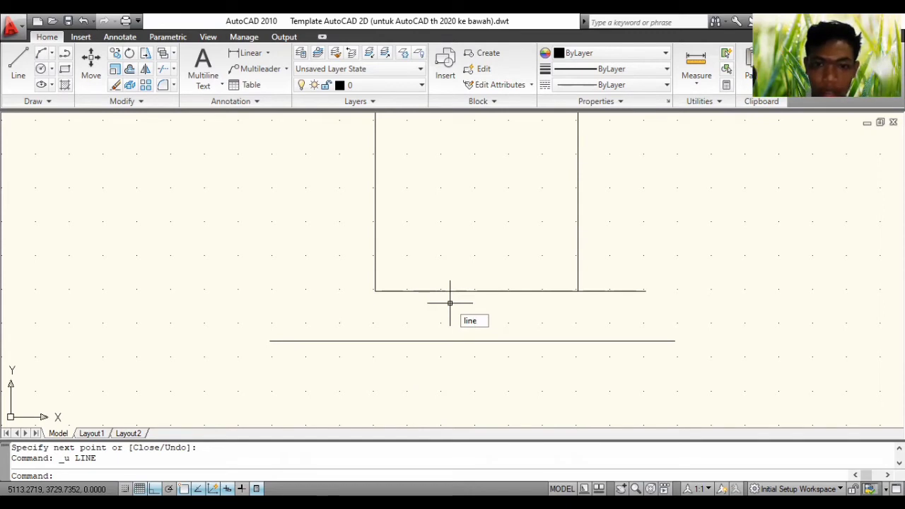
{"action": "key", "text": "Return"}
{"action": "left_click", "coordinate": [477, 290]}
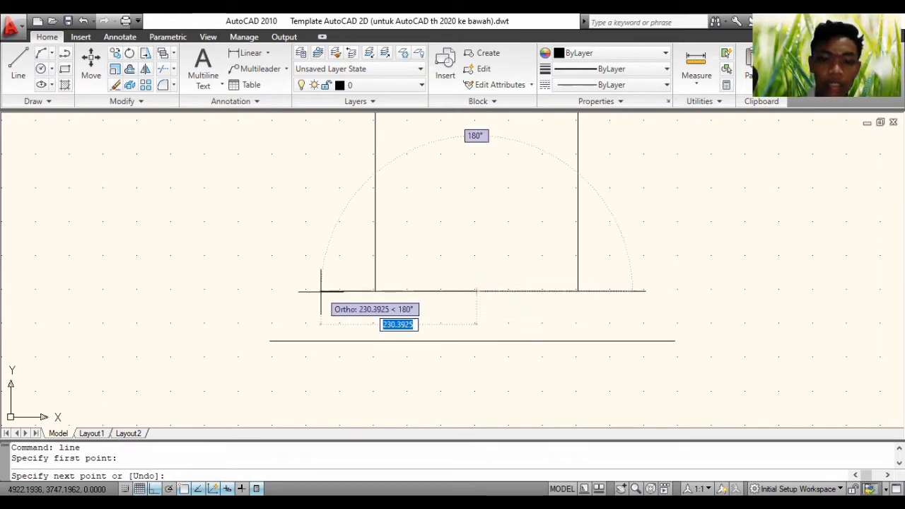
{"action": "type", "text": "250"}
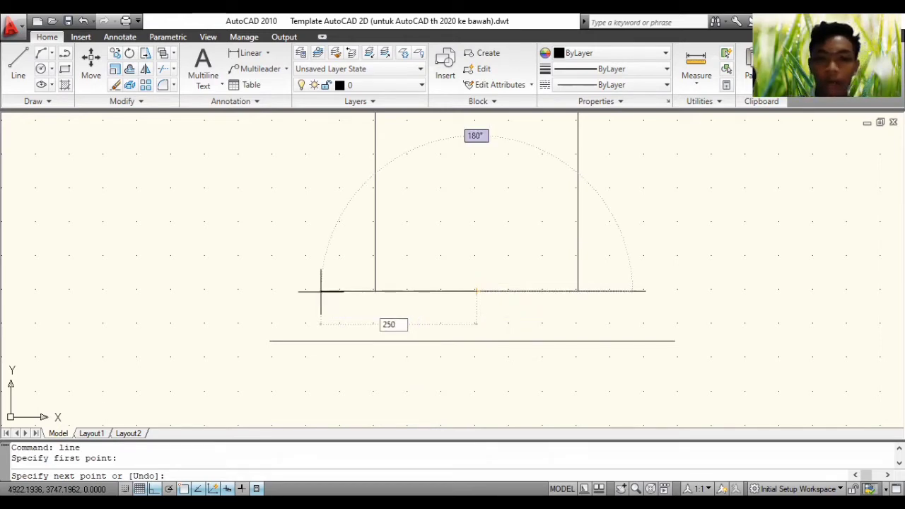
{"action": "key", "text": "Return"}
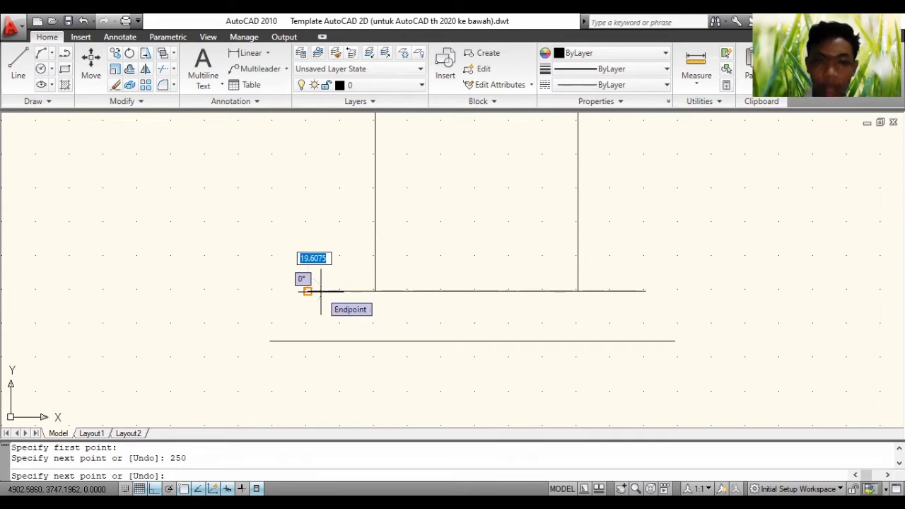
{"action": "key", "text": "Return"}
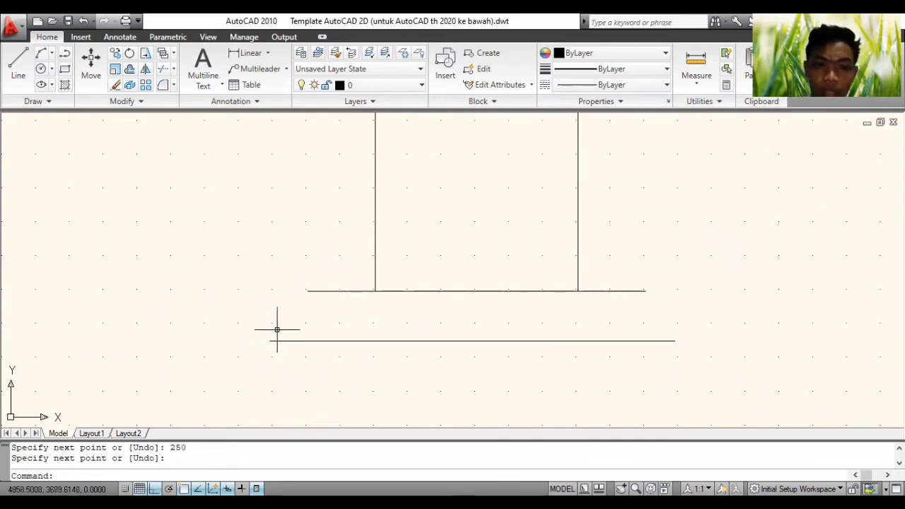
Draw a vertical line 100 long upward from the left end of the 600-long line
{"action": "type", "text": "line"}
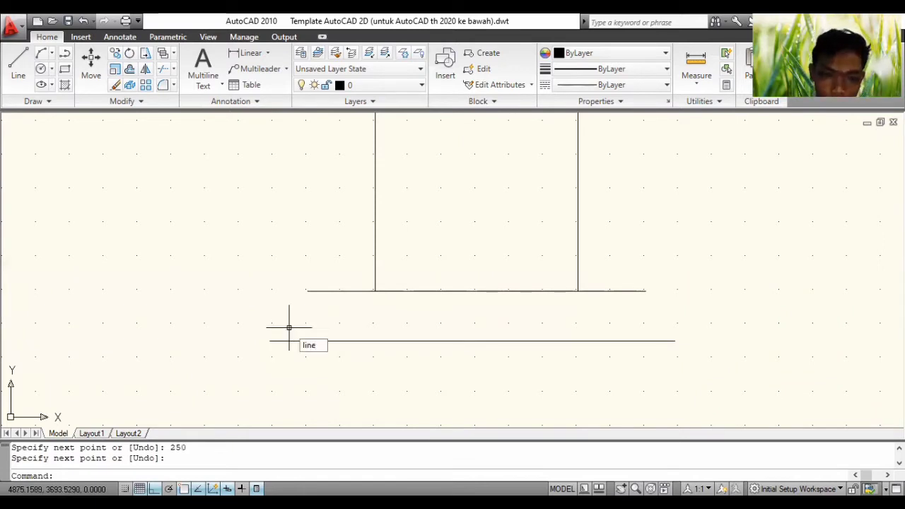
{"action": "key", "text": "Return"}
{"action": "left_click", "coordinate": [269, 341]}
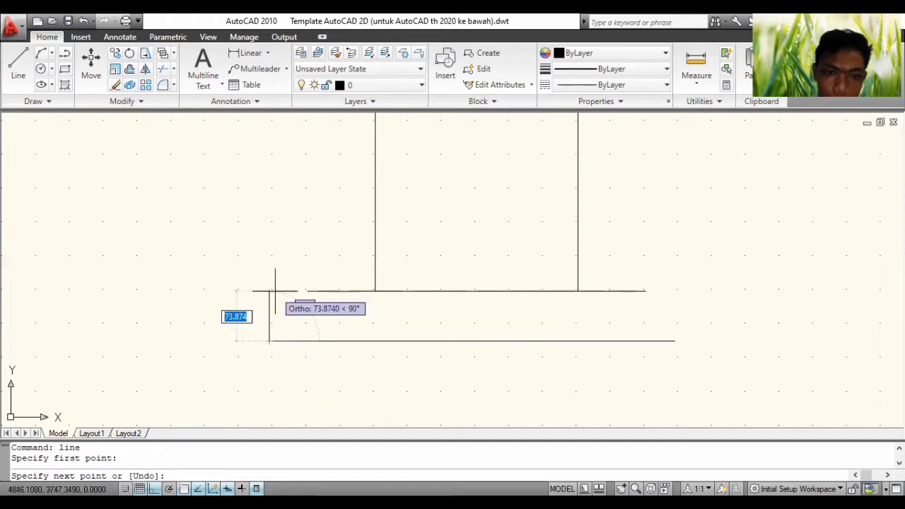
{"action": "type", "text": "1"}
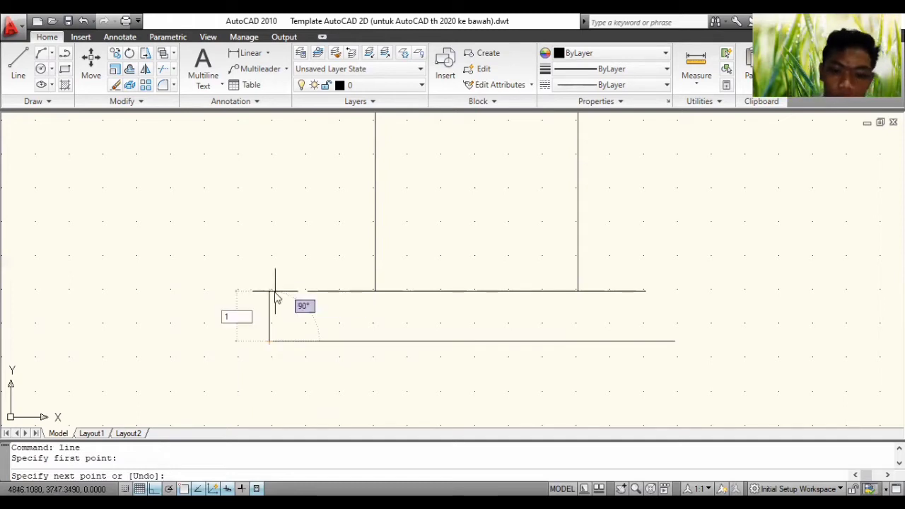
{"action": "type", "text": "00"}
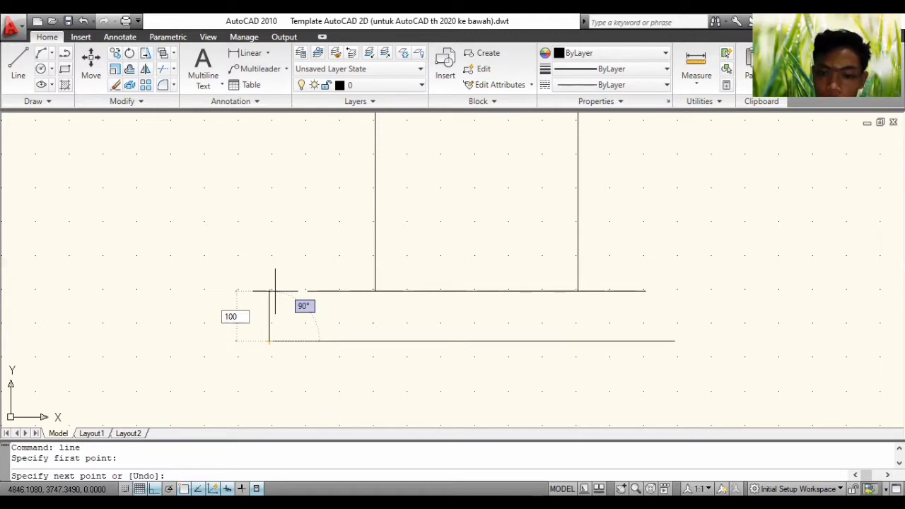
{"action": "key", "text": "Return"}
{"action": "key", "text": "Return"}
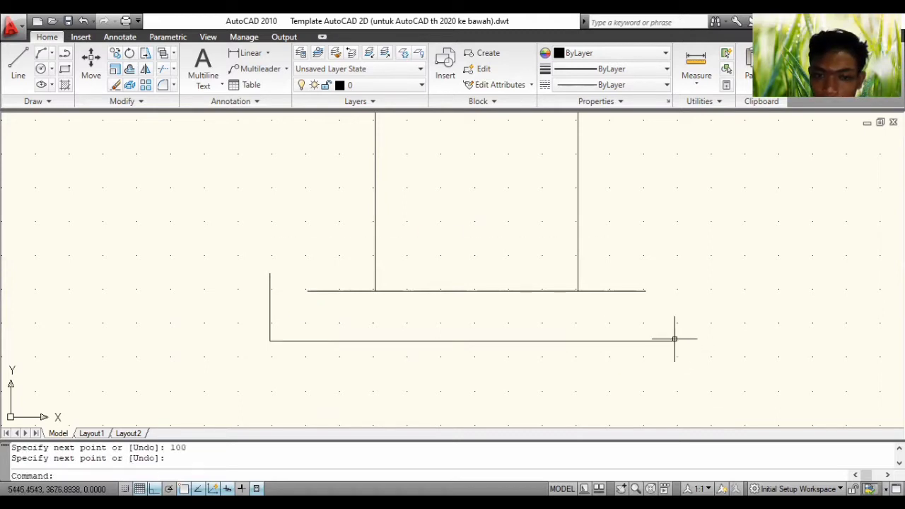
{"action": "left_click", "coordinate": [675, 339]}
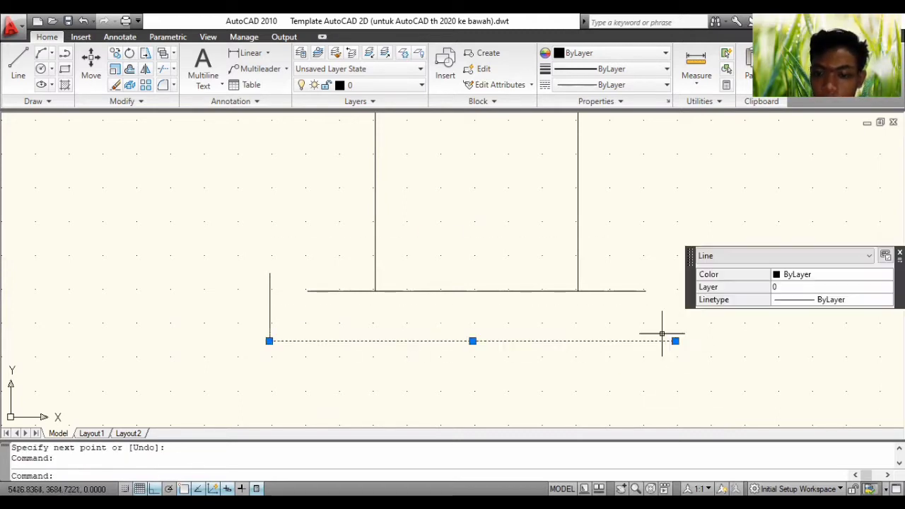
{"action": "double_click", "coordinate": [662, 333]}
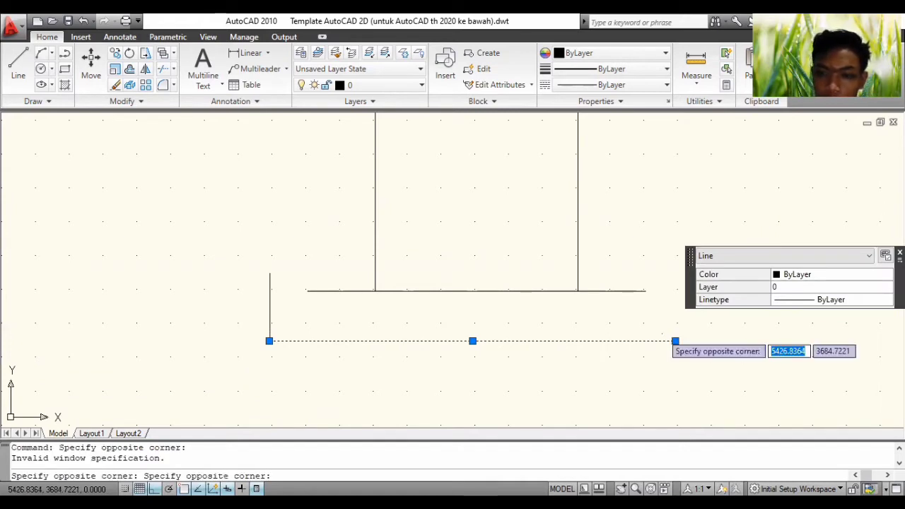
{"action": "left_click", "coordinate": [644, 318]}
{"action": "left_click", "coordinate": [644, 318]}
{"action": "left_click", "coordinate": [645, 318]}
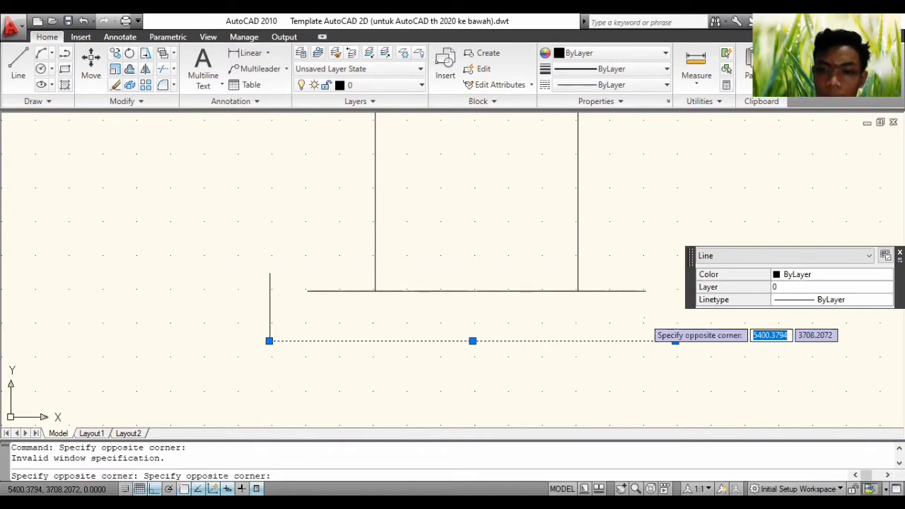
{"action": "left_click", "coordinate": [654, 372]}
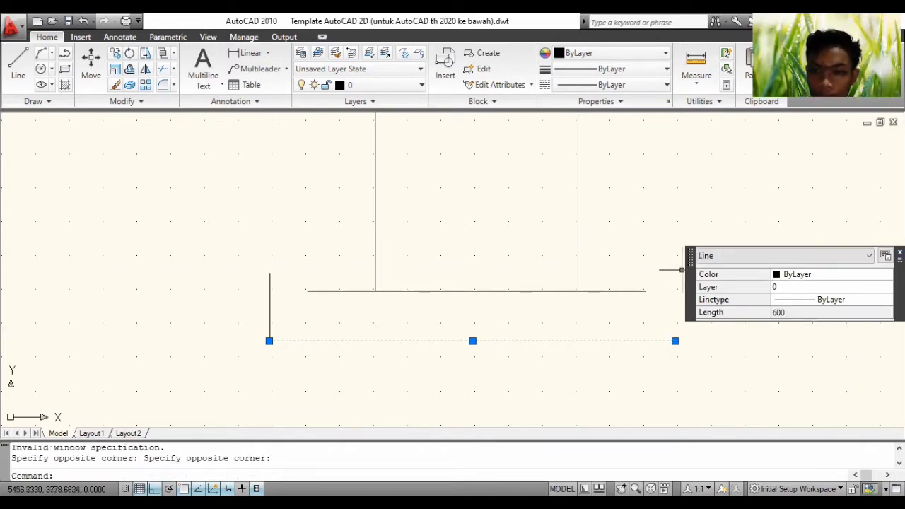
Draw a vertical line 100 long upward from the right end of the 600-long line
{"action": "type", "text": "li"}
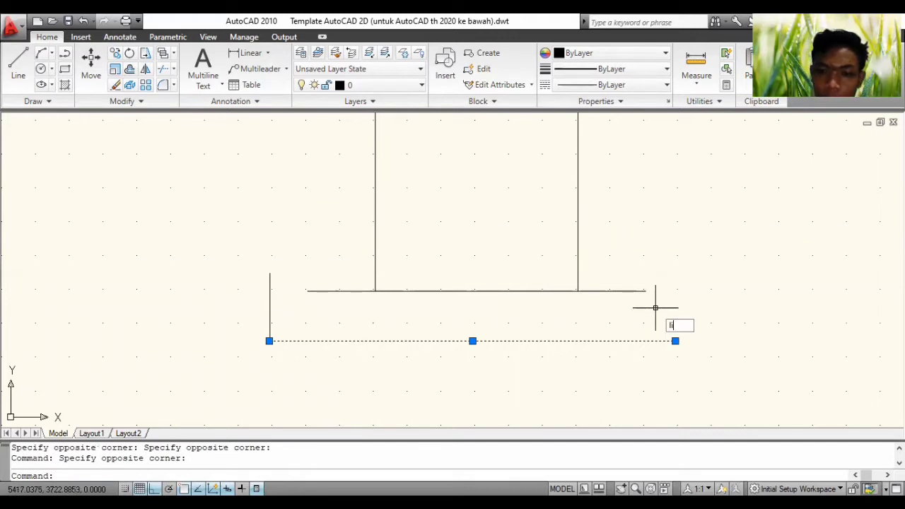
{"action": "type", "text": "ne"}
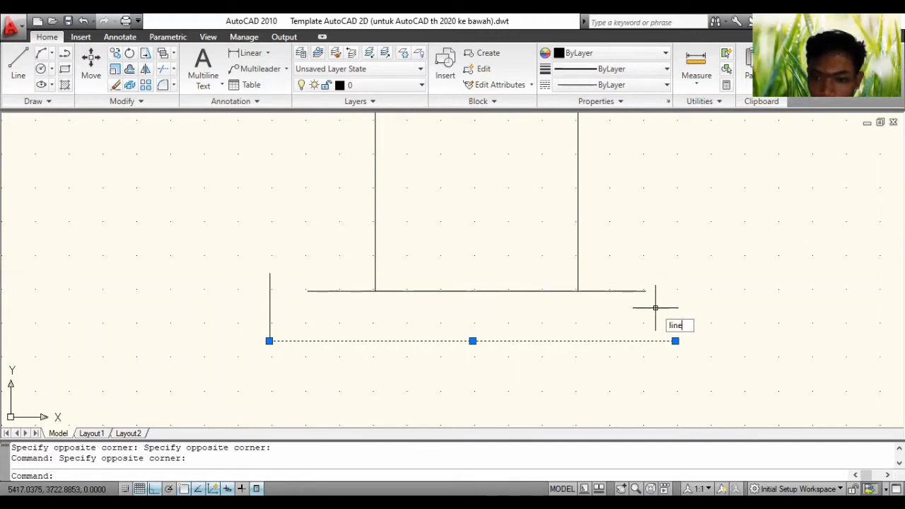
{"action": "key", "text": "Return"}
{"action": "left_click", "coordinate": [675, 341]}
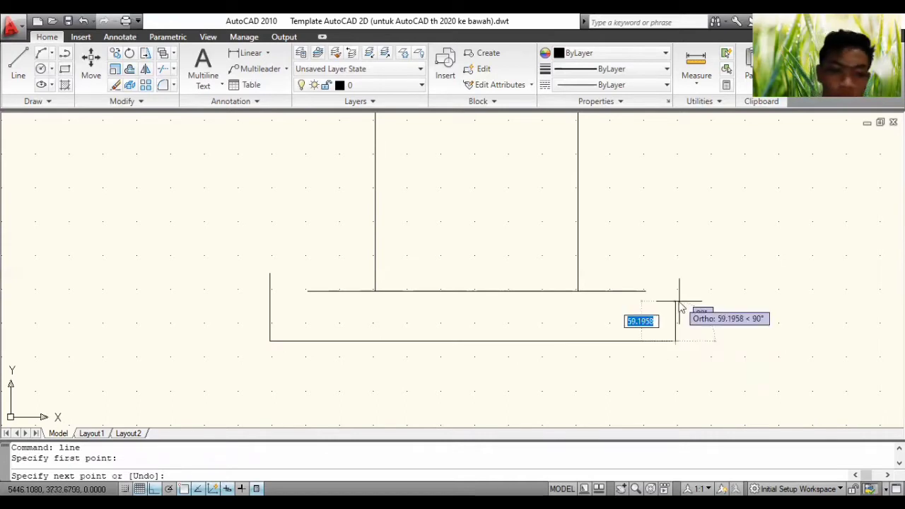
{"action": "type", "text": "100"}
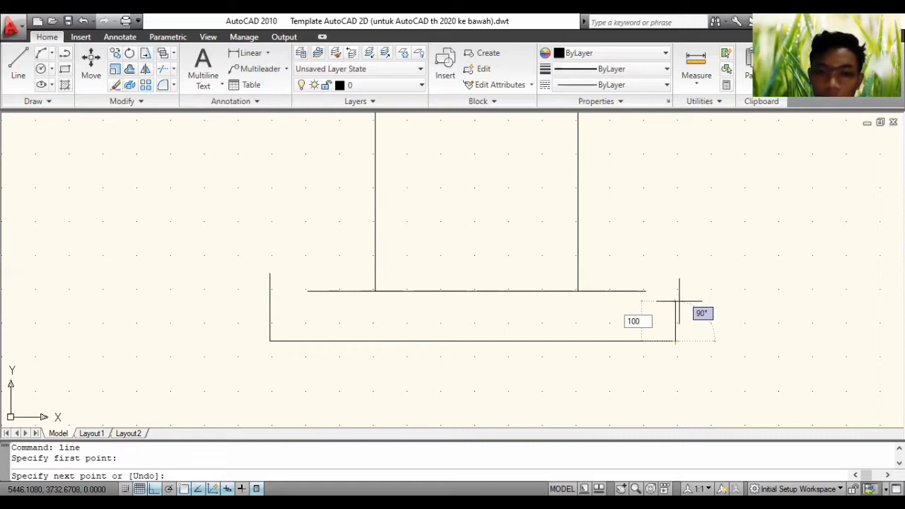
{"action": "key", "text": "Return"}
{"action": "key", "text": "Return"}
Move the 600-long line slightly lower and bring the right vertical line down onto its right end
{"action": "left_click", "coordinate": [338, 341]}
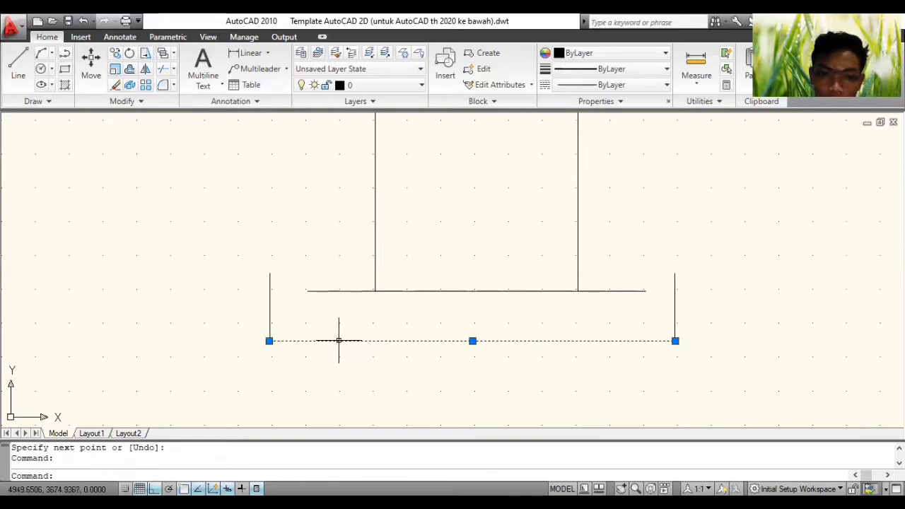
{"action": "left_click_drag", "start_coordinate": [428, 342], "coordinate": [428, 364]}
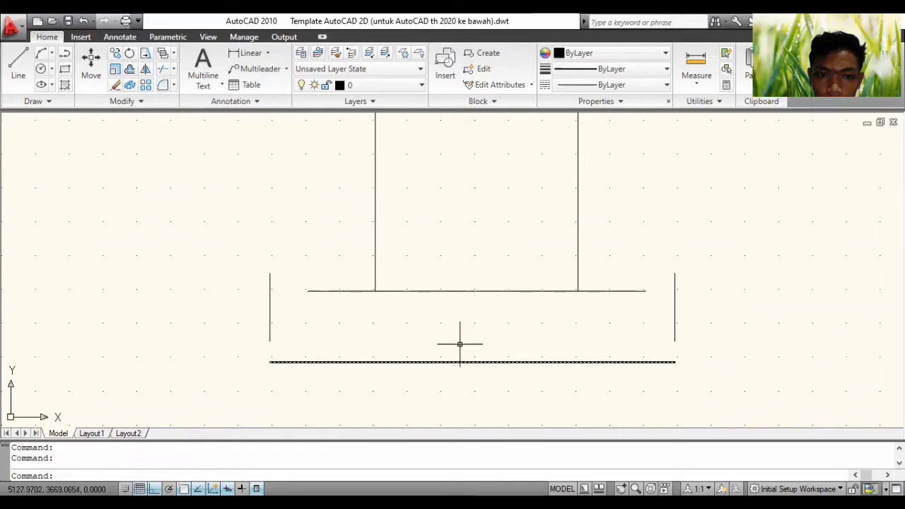
{"action": "left_click", "coordinate": [675, 304]}
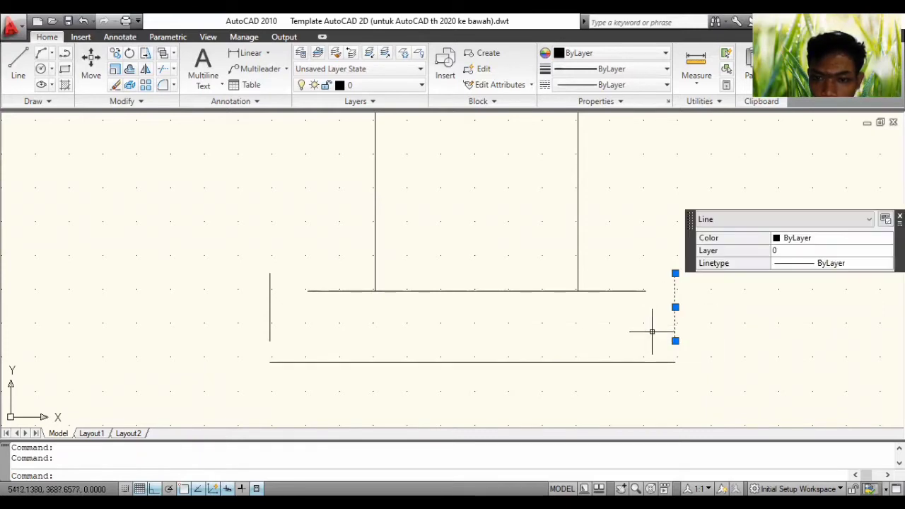
{"action": "left_click_drag", "start_coordinate": [675, 341], "coordinate": [675, 360]}
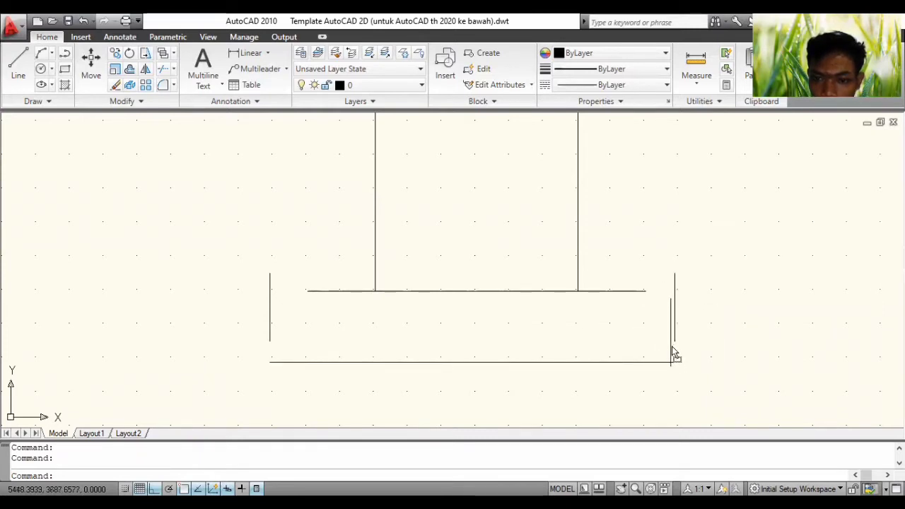
Move the left vertical line down so its lower end meets the left end of the 600-long line
{"action": "left_click", "coordinate": [270, 307]}
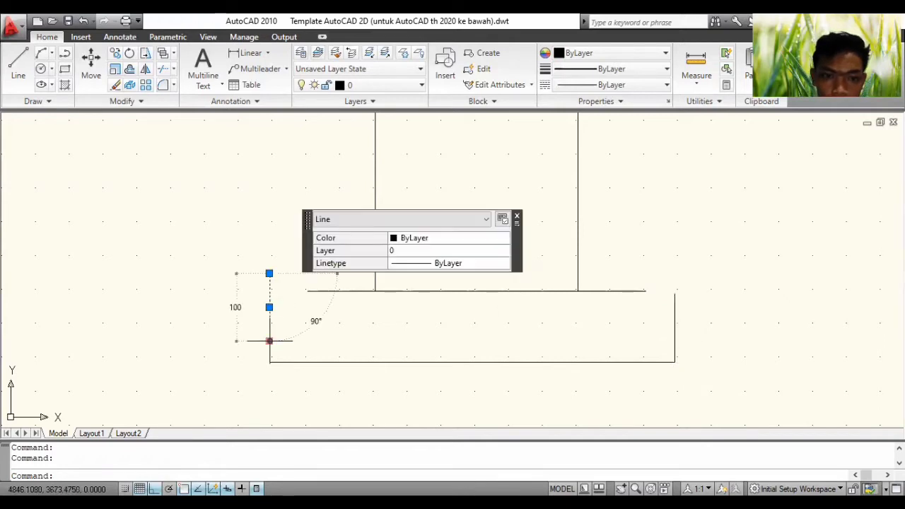
{"action": "left_click", "coordinate": [270, 341]}
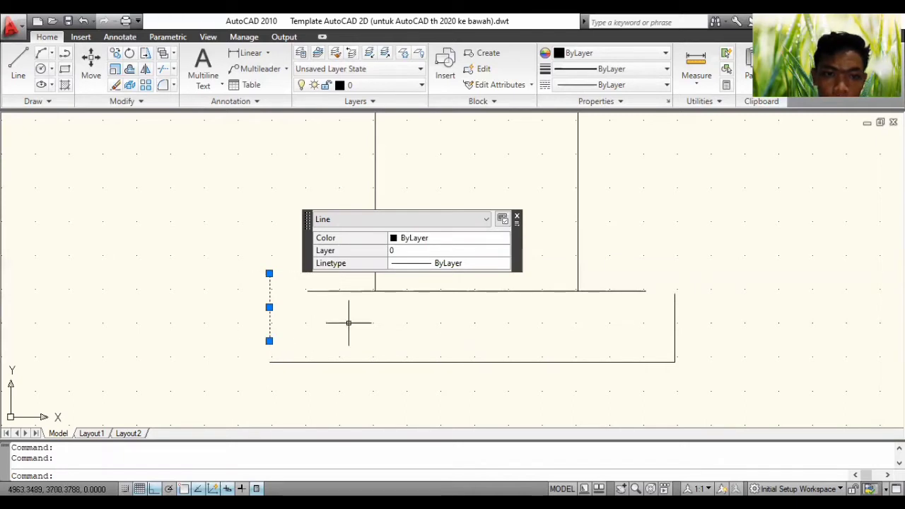
{"action": "left_click", "coordinate": [271, 318]}
{"action": "left_click_drag", "start_coordinate": [271, 322], "coordinate": [273, 345]}
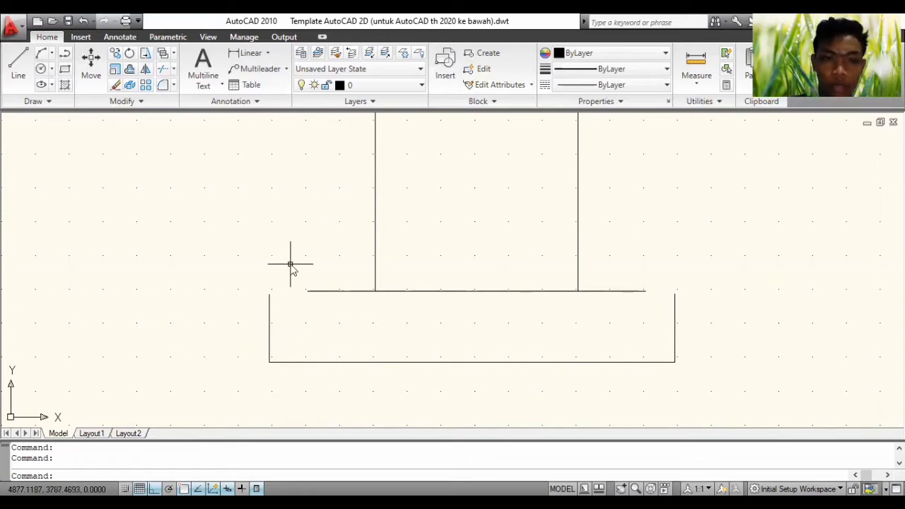
Close the base's upper-left corner by filleting the left horizontal line with the left vertical line
{"action": "type", "text": "f"}
{"action": "key", "text": "Return"}
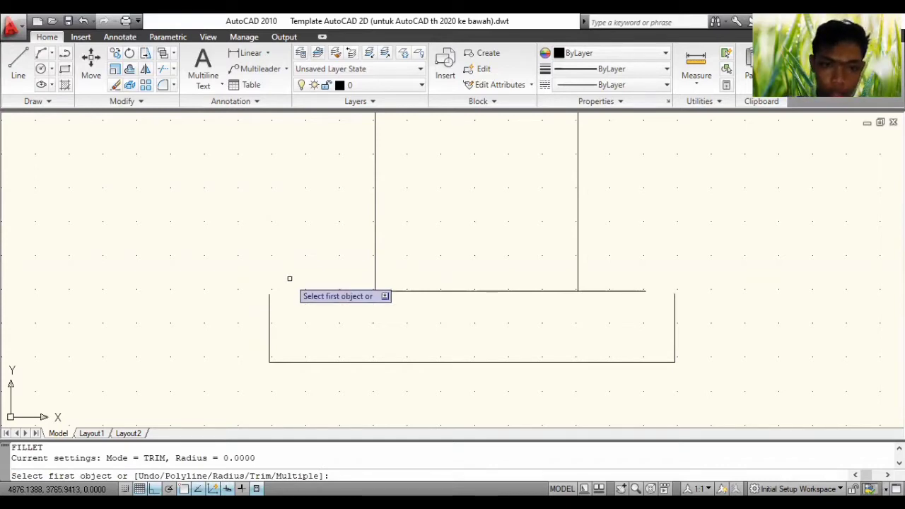
{"action": "left_click", "coordinate": [315, 291]}
{"action": "left_click", "coordinate": [270, 303]}
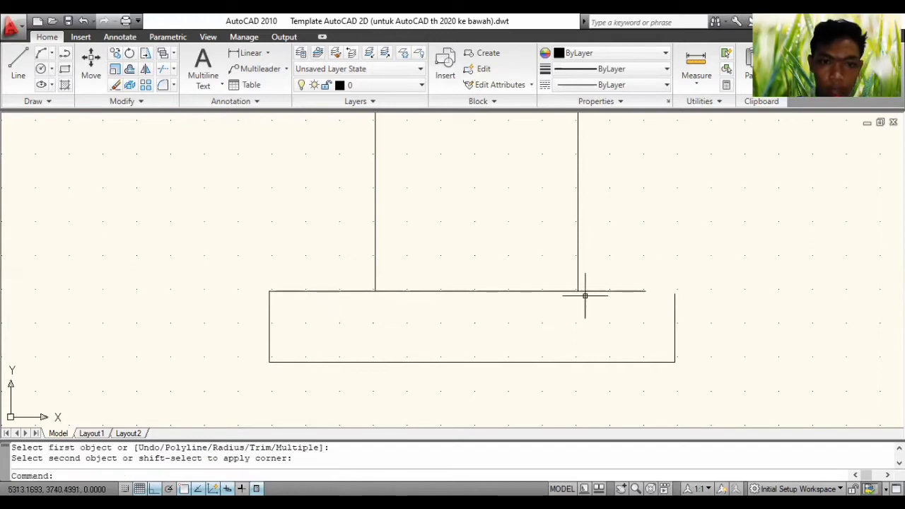
{"action": "left_click", "coordinate": [628, 291]}
{"action": "left_click", "coordinate": [676, 300]}
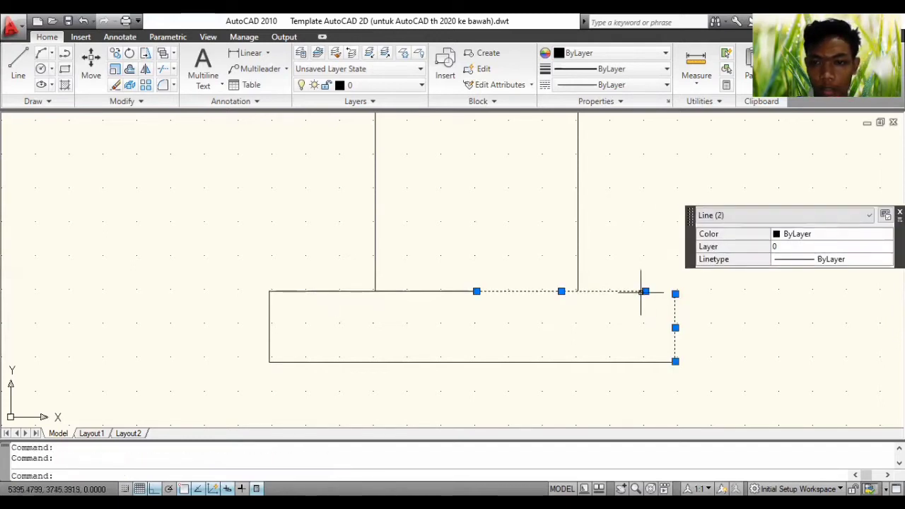
{"action": "left_click", "coordinate": [647, 309]}
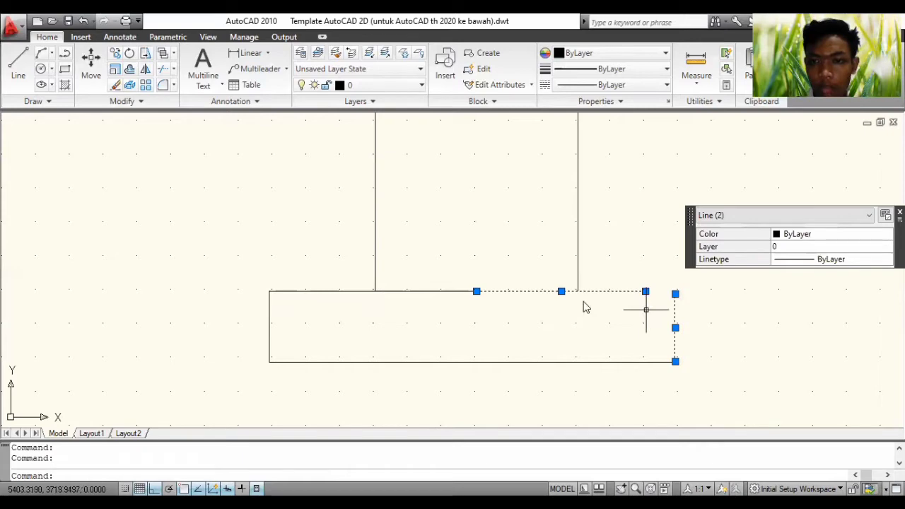
{"action": "right_click", "coordinate": [582, 300]}
{"action": "left_click", "coordinate": [556, 311]}
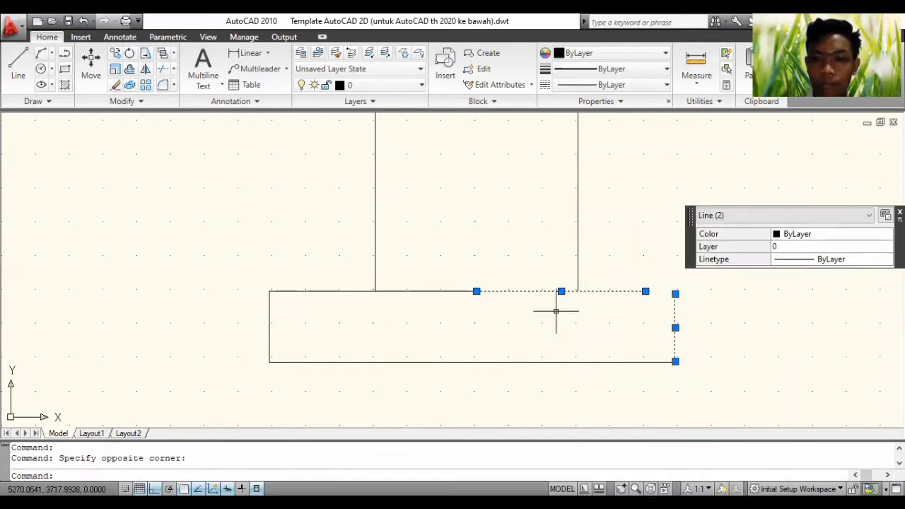
Close the base's upper-right corner by filleting the right horizontal line with the right vertical line
{"action": "key", "text": "Return"}
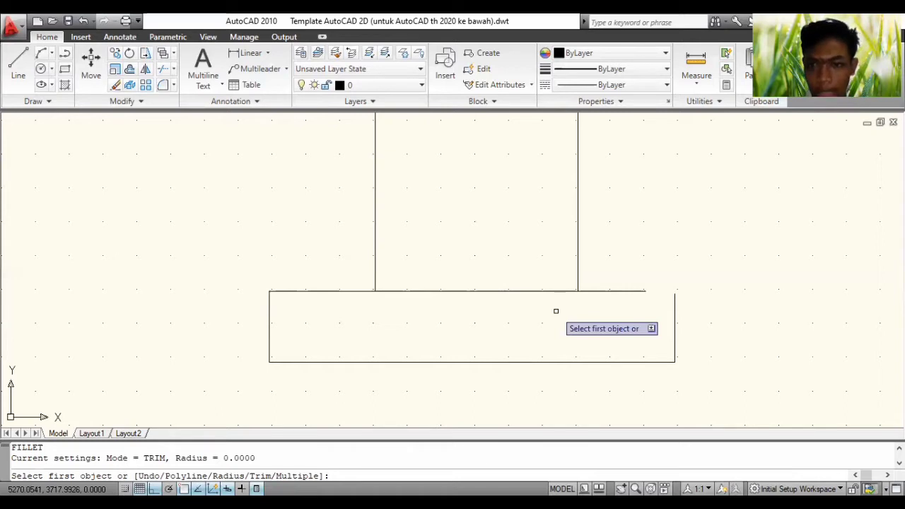
{"action": "left_click", "coordinate": [622, 292]}
{"action": "left_click", "coordinate": [675, 311]}
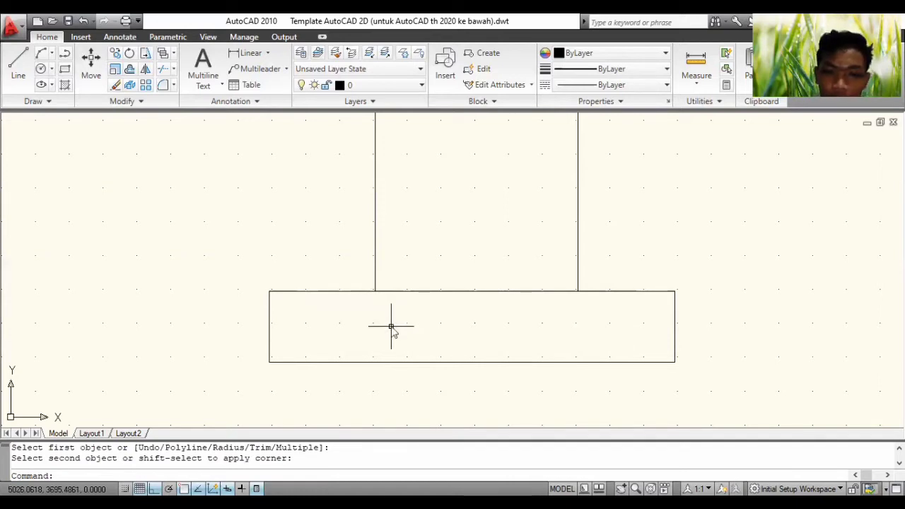
Try to fillet a corner of the base outline at its left vertical line
{"action": "type", "text": "f"}
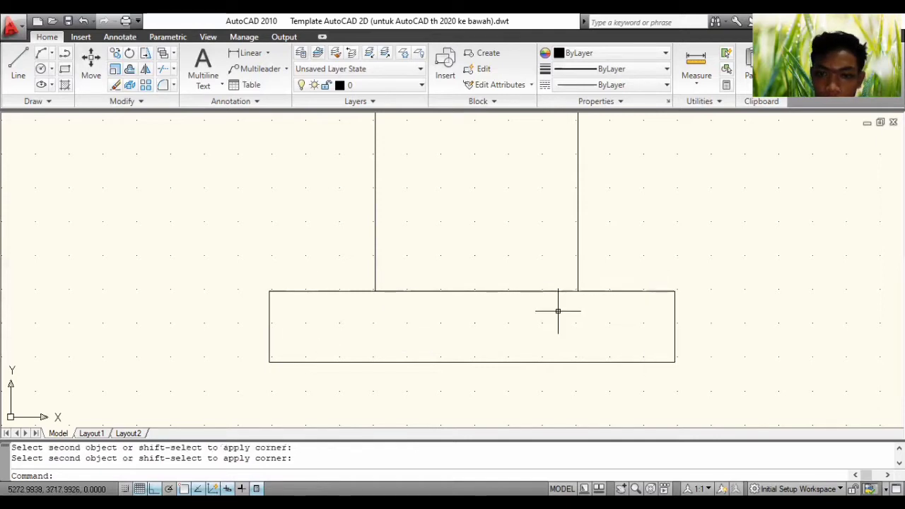
{"action": "left_click", "coordinate": [269, 309]}
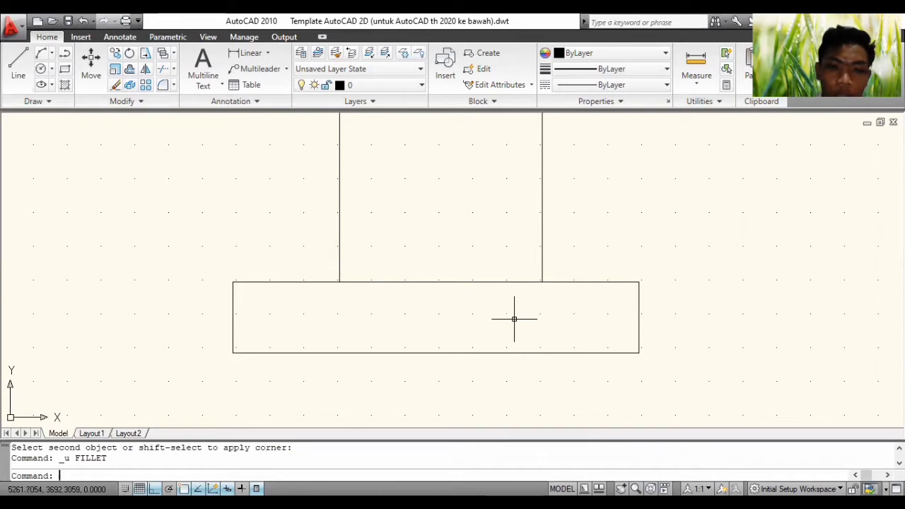
Fillet the base's upper-right corner with a radius of 50
{"action": "type", "text": "f"}
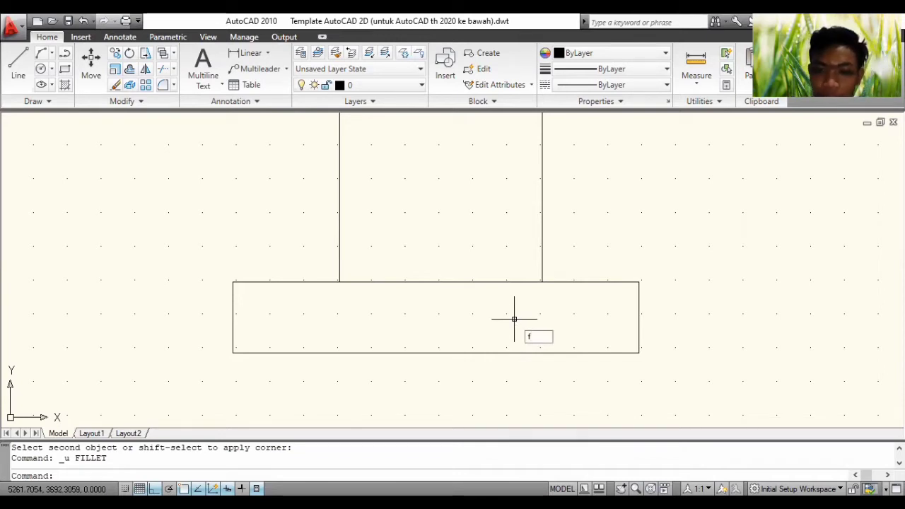
{"action": "key", "text": "Return"}
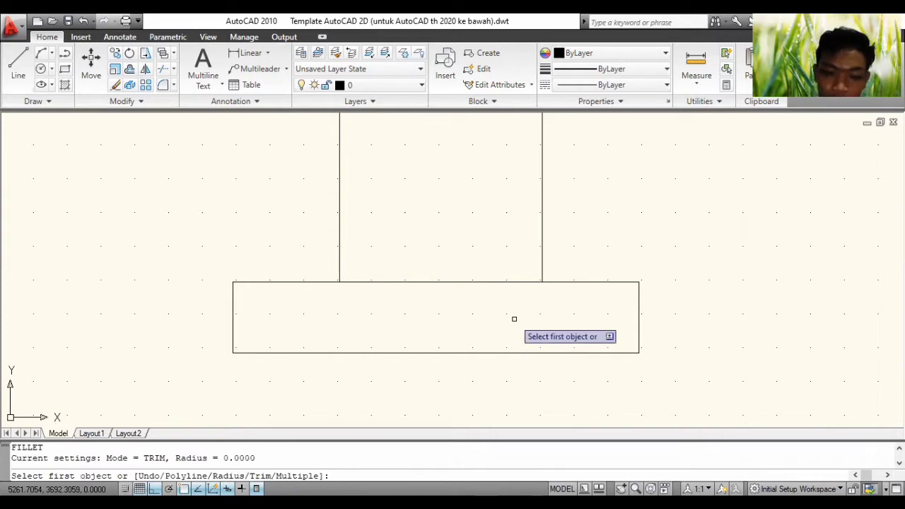
{"action": "type", "text": "r"}
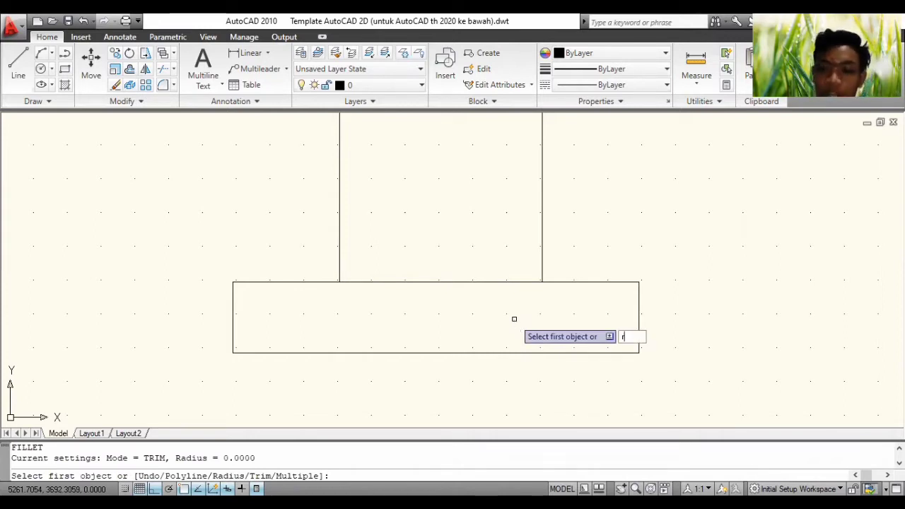
{"action": "key", "text": "Return"}
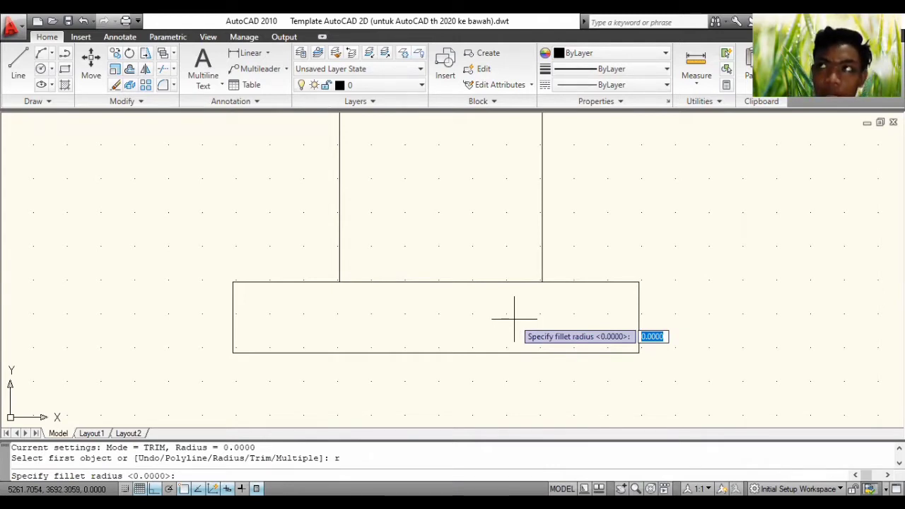
{"action": "type", "text": "5"}
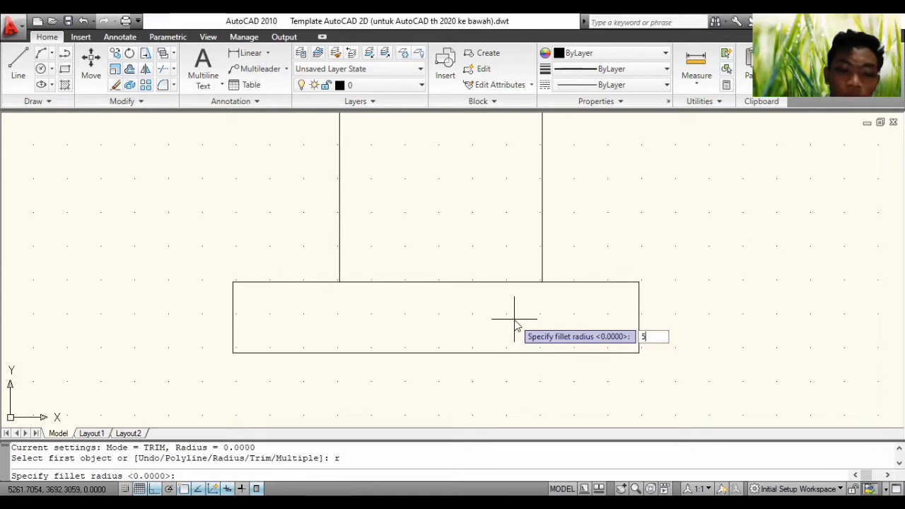
{"action": "type", "text": "0"}
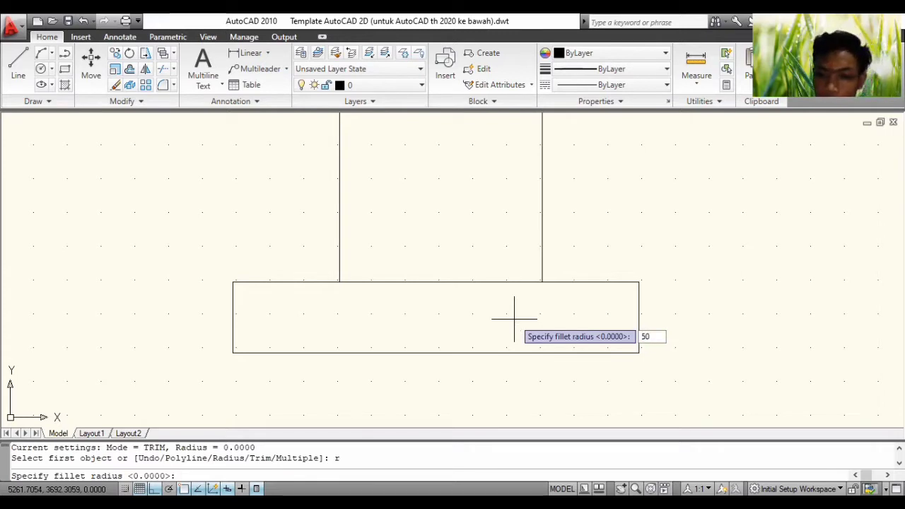
{"action": "key", "text": "Return"}
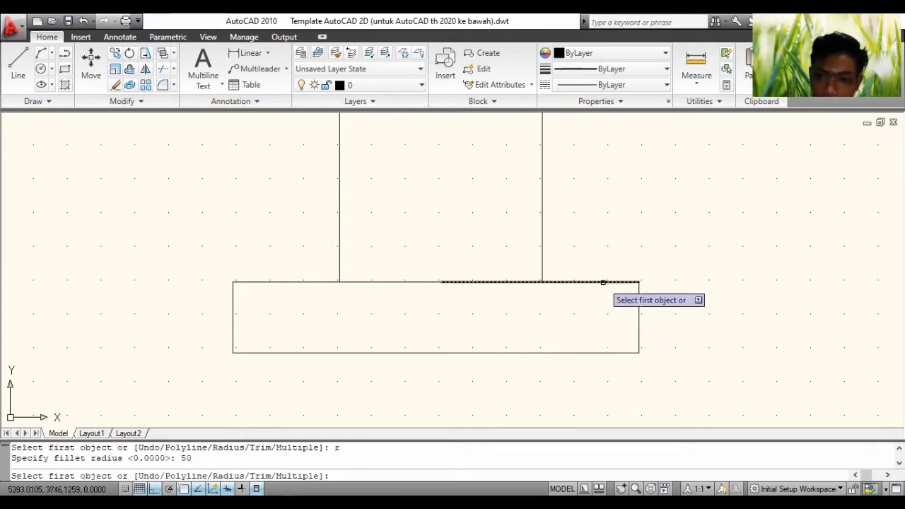
{"action": "left_click", "coordinate": [602, 282]}
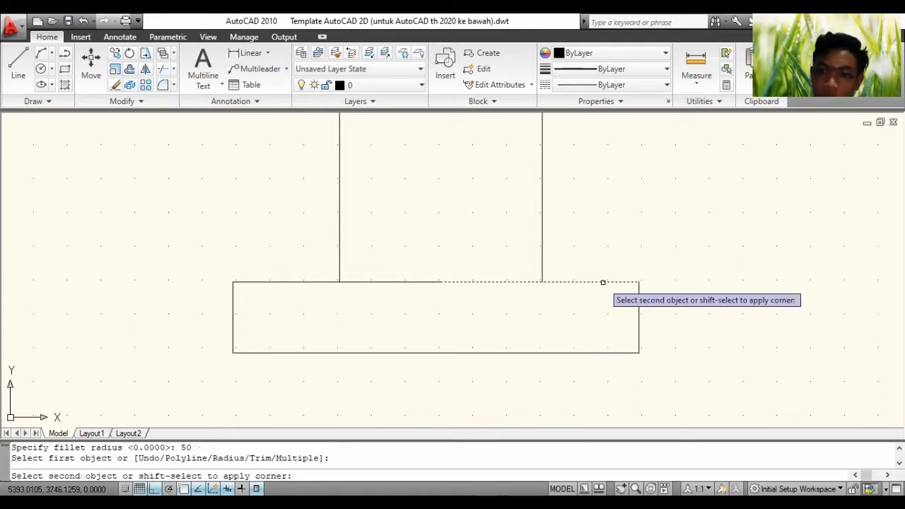
{"action": "left_click", "coordinate": [639, 311]}
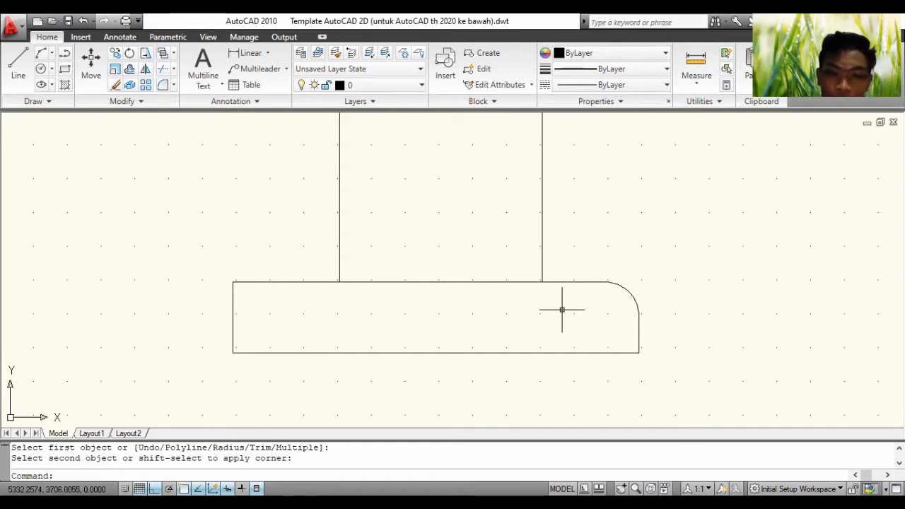
Fillet the base's upper-left corner with a radius of 50
{"action": "type", "text": "f"}
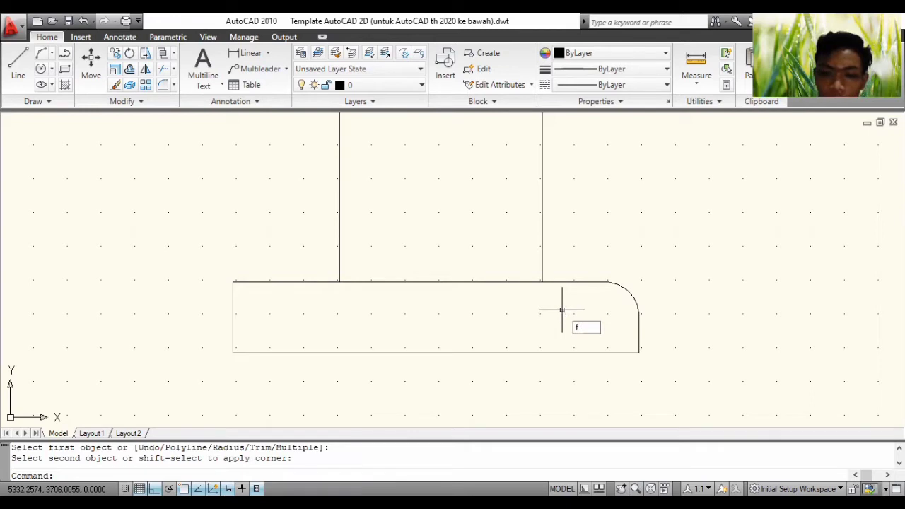
{"action": "key", "text": "Return"}
{"action": "type", "text": "r"}
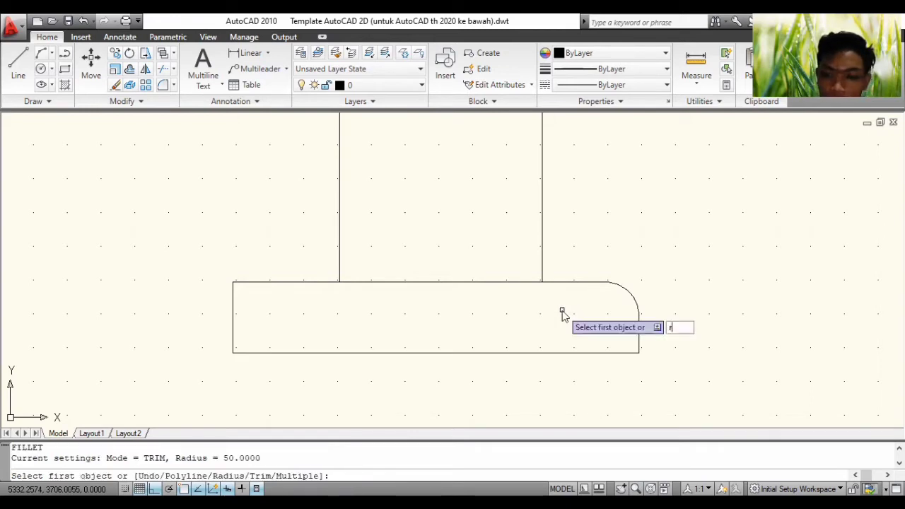
{"action": "key", "text": "Return"}
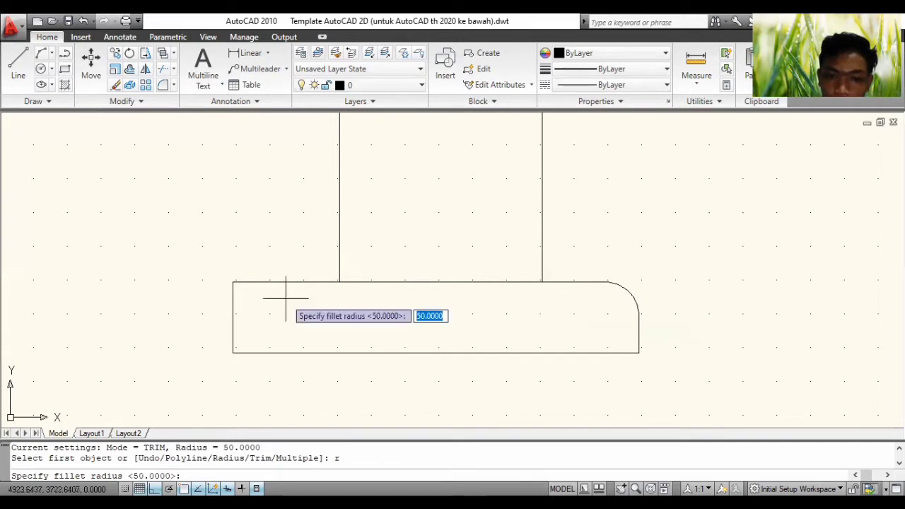
{"action": "type", "text": "50"}
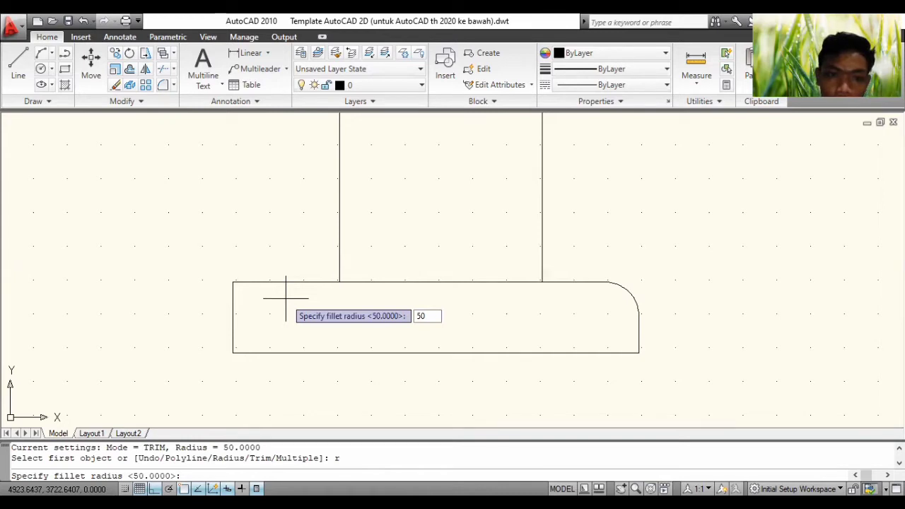
{"action": "key", "text": "Return"}
{"action": "left_click", "coordinate": [278, 283]}
{"action": "left_click", "coordinate": [233, 315]}
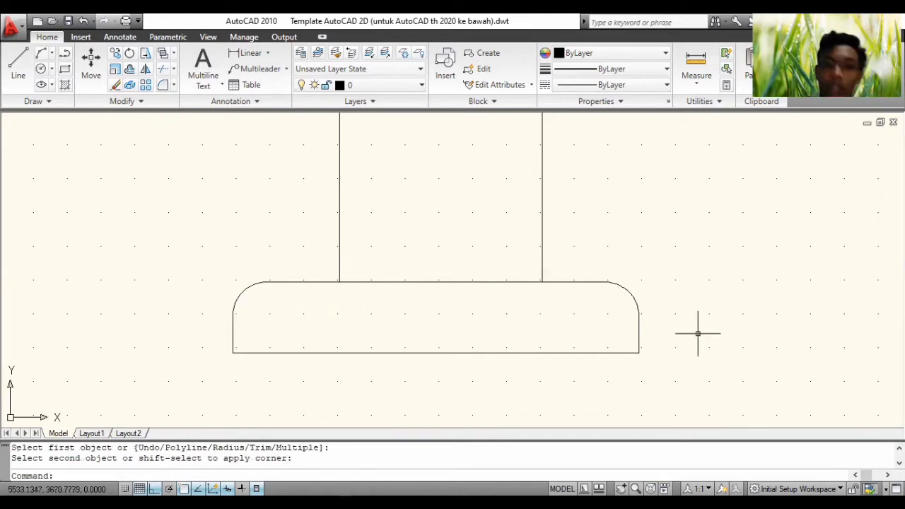
Draw a circle of radius 50 inside the base, near the middle of its bottom line
{"action": "scroll", "coordinate": [722, 285], "scroll_direction": "up", "scroll_amount": 1}
{"action": "scroll", "coordinate": [721, 285], "scroll_direction": "down", "scroll_amount": 2}
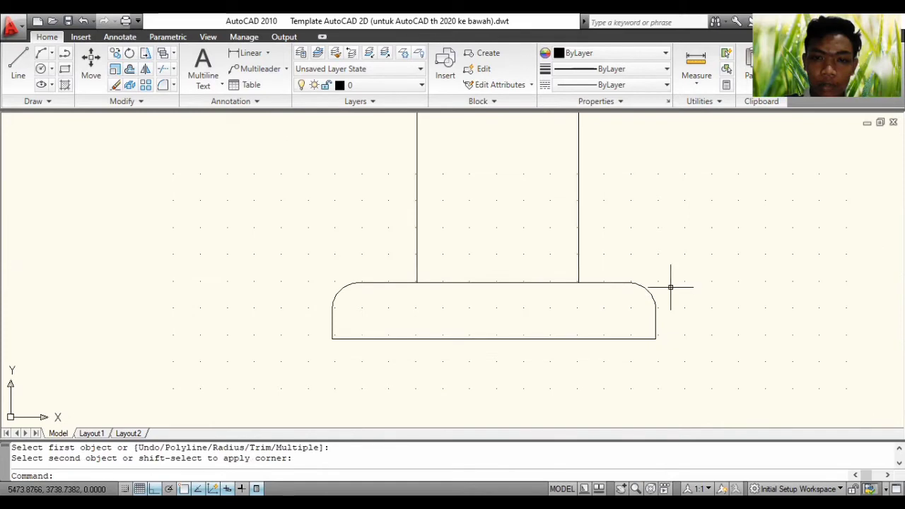
{"action": "mouse_move", "coordinate": [632, 233]}
{"action": "middle_mouse_down"}
{"action": "mouse_move", "coordinate": [638, 404]}
{"action": "mouse_move", "coordinate": [573, 357]}
{"action": "mouse_move", "coordinate": [609, 342]}
{"action": "mouse_move", "coordinate": [628, 257]}
{"action": "mouse_move", "coordinate": [610, 277]}
{"action": "mouse_move", "coordinate": [633, 273]}
{"action": "mouse_move", "coordinate": [618, 354]}
{"action": "mouse_move", "coordinate": [638, 261]}
{"action": "mouse_move", "coordinate": [636, 286]}
{"action": "mouse_move", "coordinate": [650, 251]}
{"action": "middle_mouse_up"}
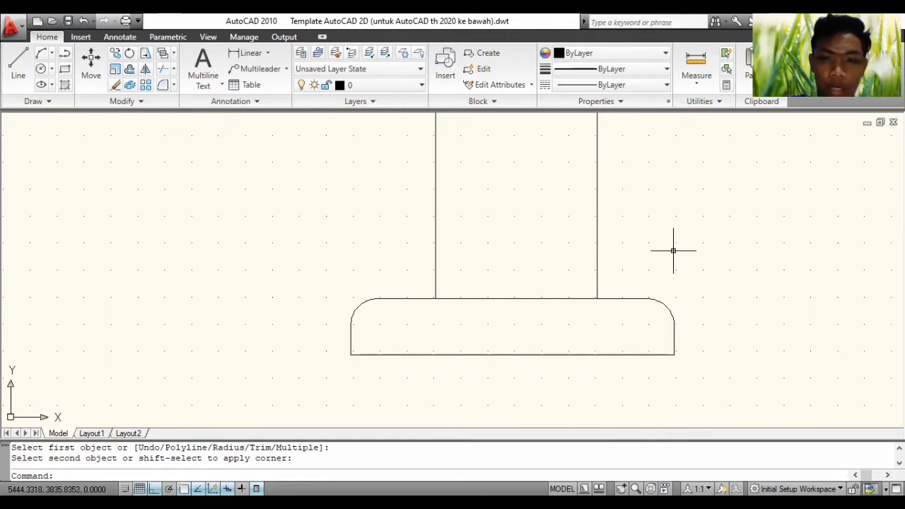
{"action": "type", "text": "cir"}
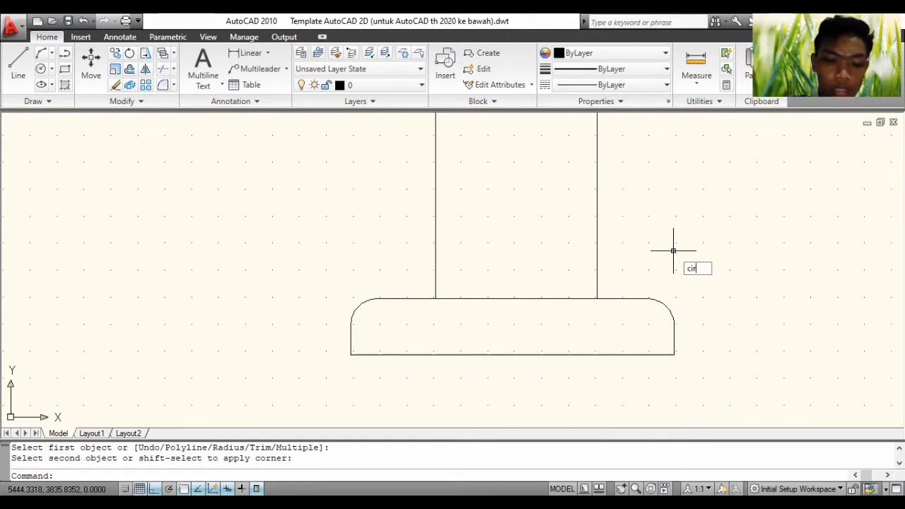
{"action": "type", "text": "cle"}
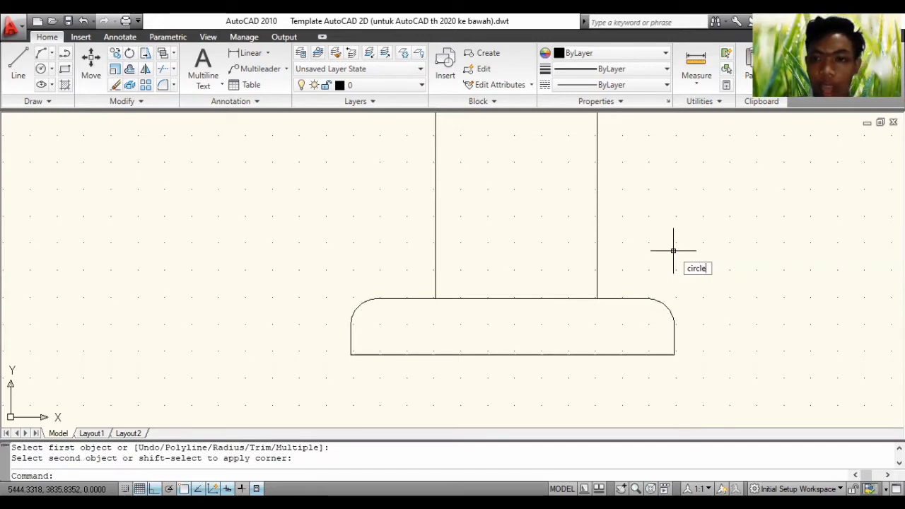
{"action": "key", "text": "Return"}
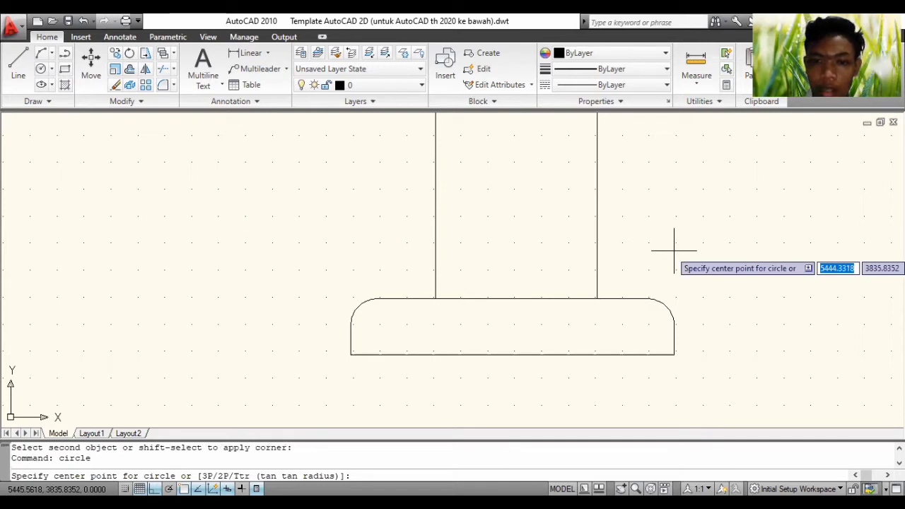
{"action": "left_click", "coordinate": [505, 335]}
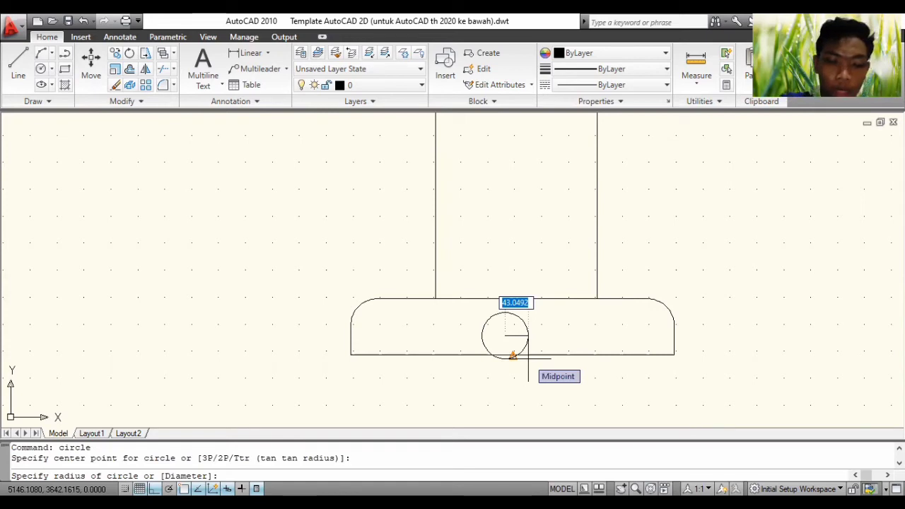
{"action": "type", "text": "50"}
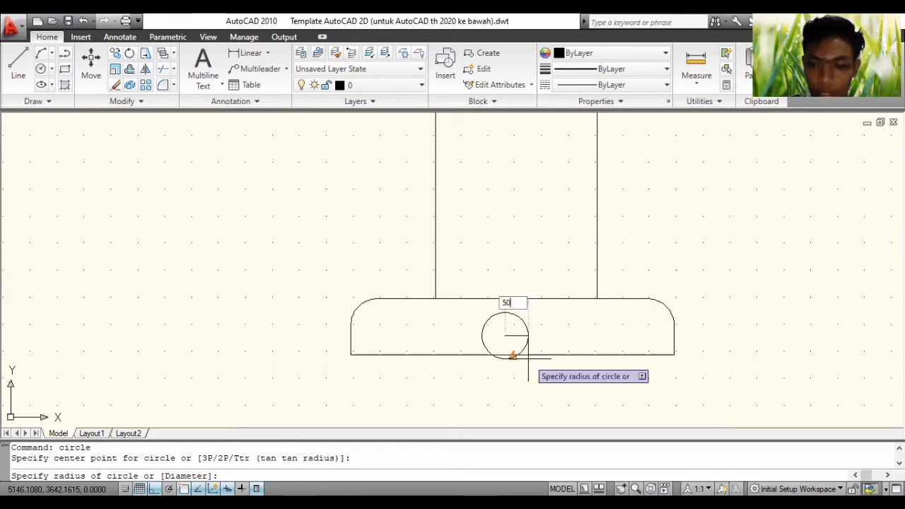
{"action": "key", "text": "Return"}
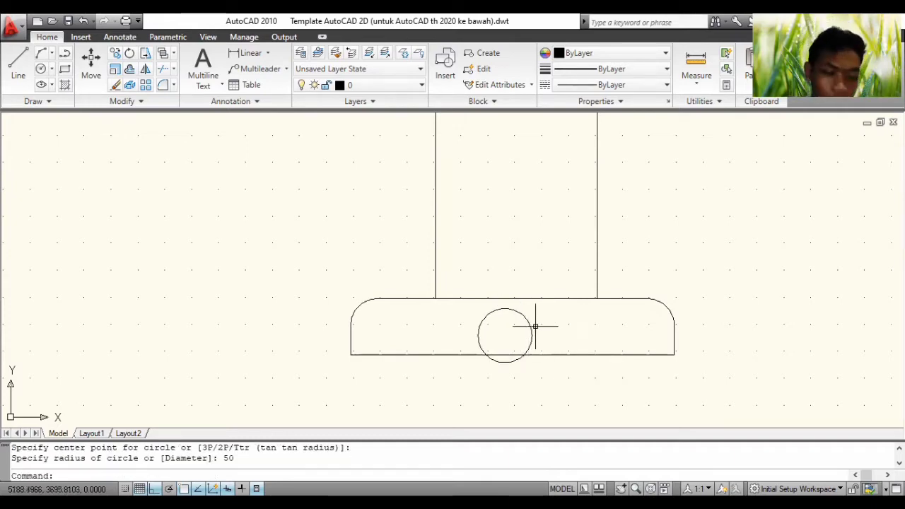
Move the circle so its centre sits on the midpoint of the base's bottom line, and undo the last trim
{"action": "left_click", "coordinate": [488, 314]}
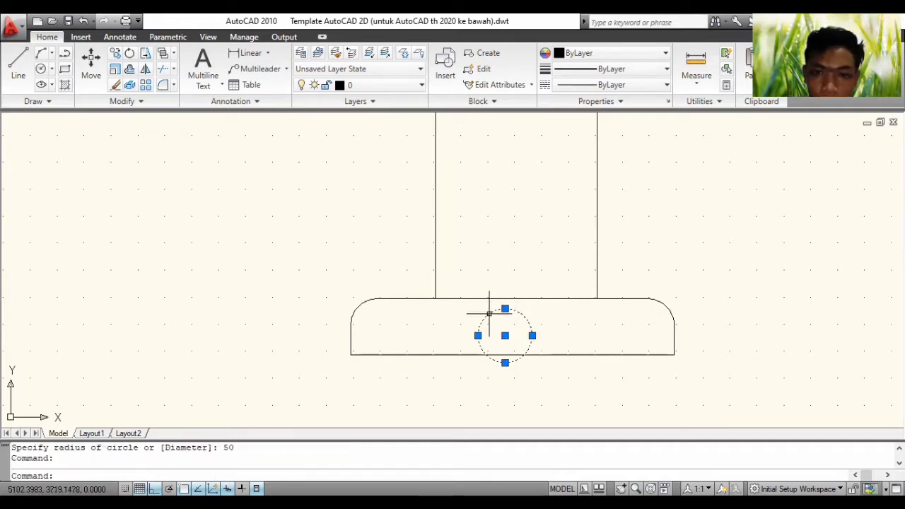
{"action": "left_click_drag", "start_coordinate": [488, 318], "coordinate": [502, 343]}
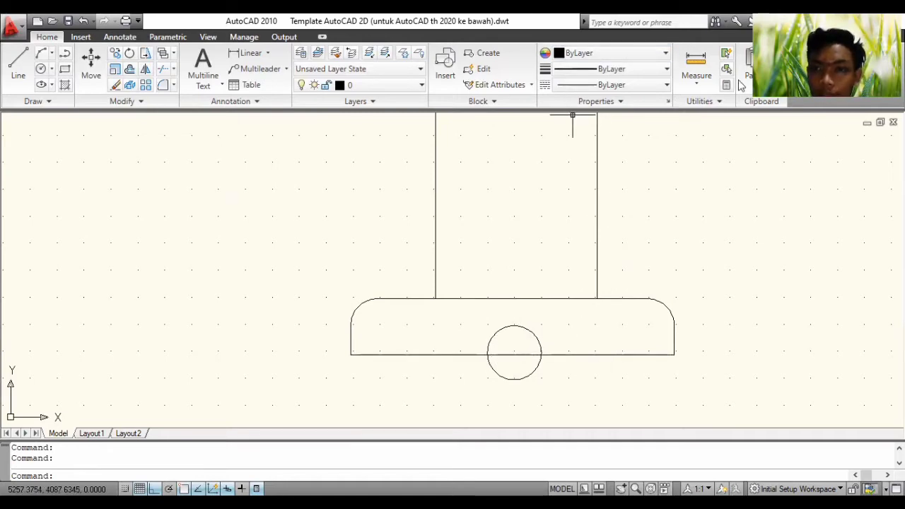
{"action": "key", "text": "ctrl+z"}
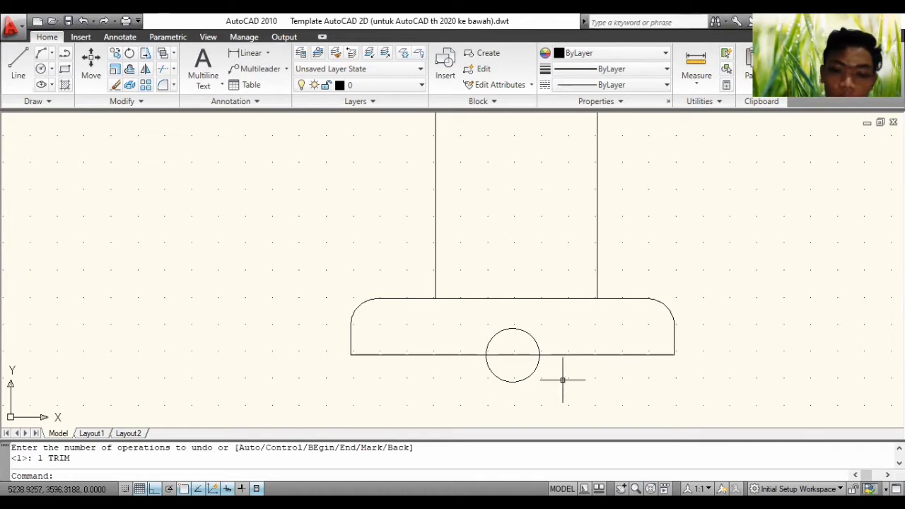
Trim away the half of the circle that lies below the base's bottom line
{"action": "type", "text": "trim"}
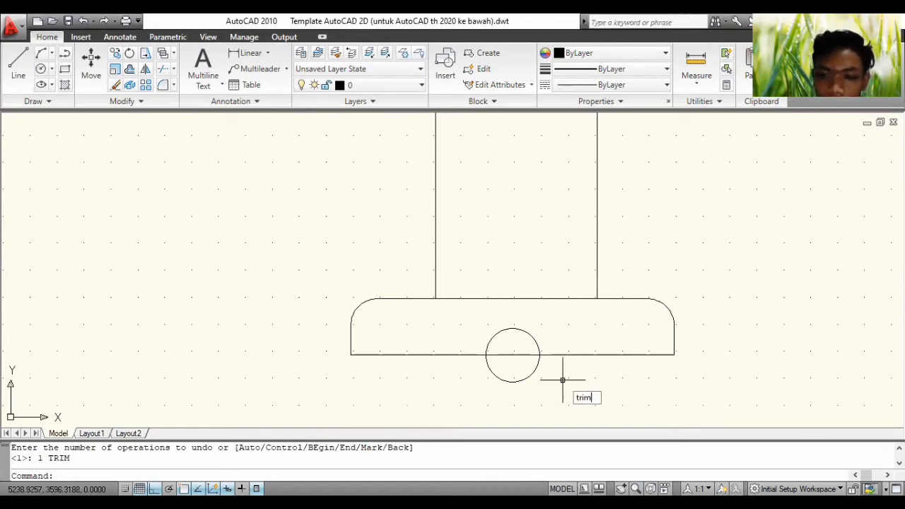
{"action": "key", "text": "Return"}
{"action": "key", "text": "Return"}
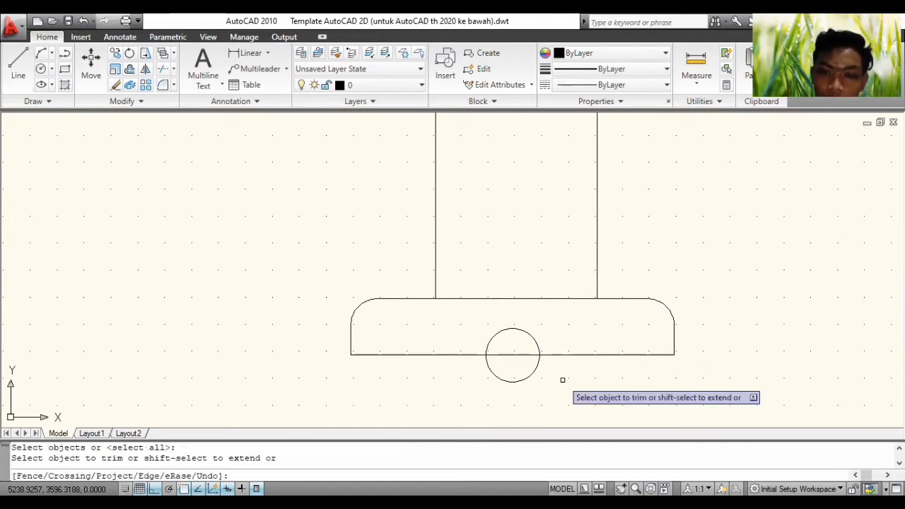
{"action": "left_click", "coordinate": [534, 374]}
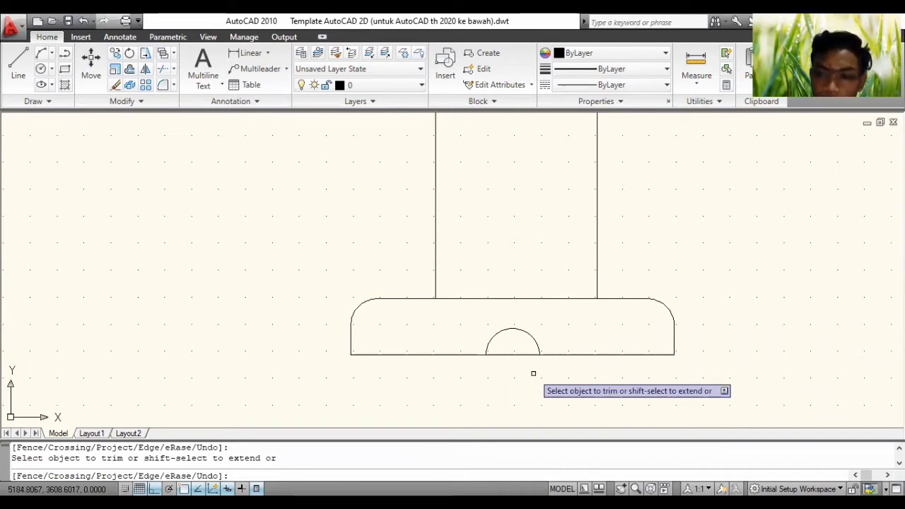
{"action": "key", "text": "Return"}
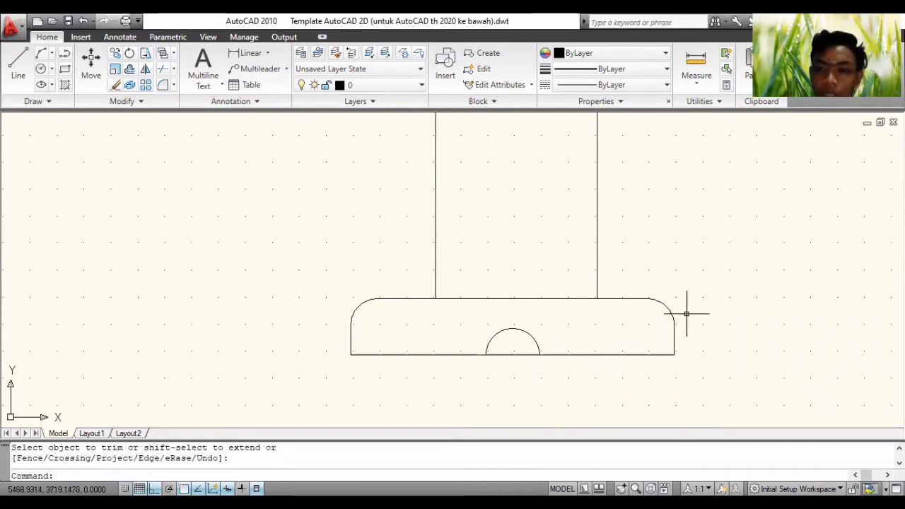
{"action": "scroll", "coordinate": [684, 295], "scroll_direction": "up", "scroll_amount": 2}
{"action": "scroll", "coordinate": [685, 283], "scroll_direction": "down", "scroll_amount": 3}
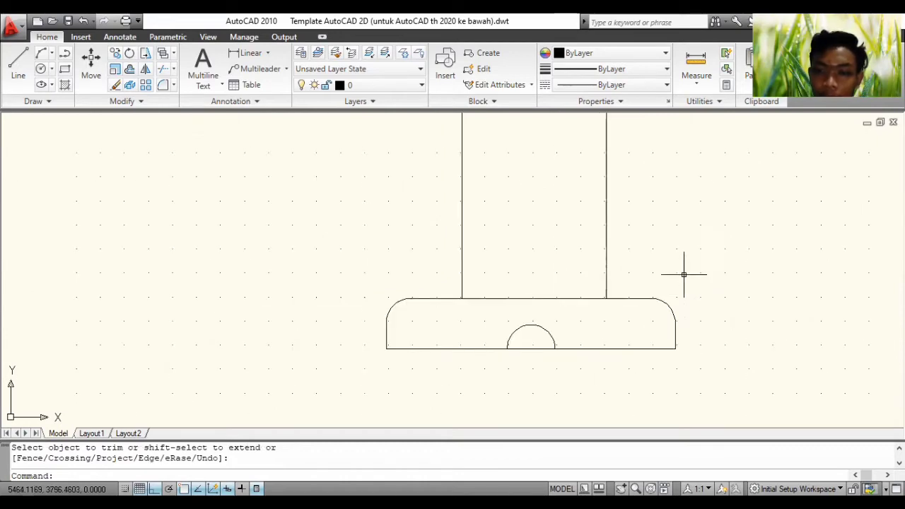
{"action": "mouse_move", "coordinate": [681, 253]}
{"action": "middle_mouse_down"}
{"action": "mouse_move", "coordinate": [681, 346]}
{"action": "mouse_move", "coordinate": [643, 312]}
{"action": "mouse_move", "coordinate": [705, 313]}
{"action": "mouse_move", "coordinate": [693, 337]}
{"action": "mouse_move", "coordinate": [661, 323]}
{"action": "middle_mouse_up"}
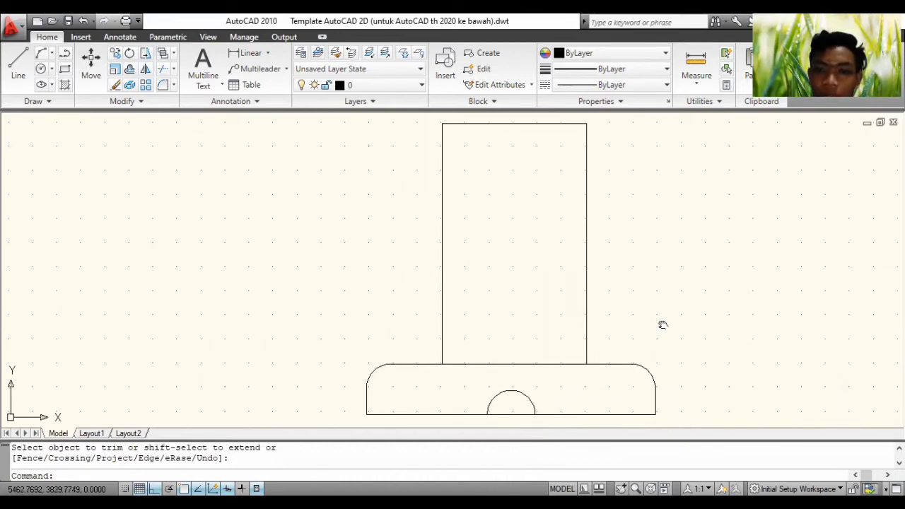
{"action": "mouse_move", "coordinate": [664, 270]}
{"action": "middle_mouse_down"}
{"action": "mouse_move", "coordinate": [656, 234]}
{"action": "mouse_move", "coordinate": [698, 254]}
{"action": "mouse_move", "coordinate": [748, 256]}
{"action": "mouse_move", "coordinate": [738, 272]}
{"action": "mouse_move", "coordinate": [733, 234]}
{"action": "middle_mouse_up"}
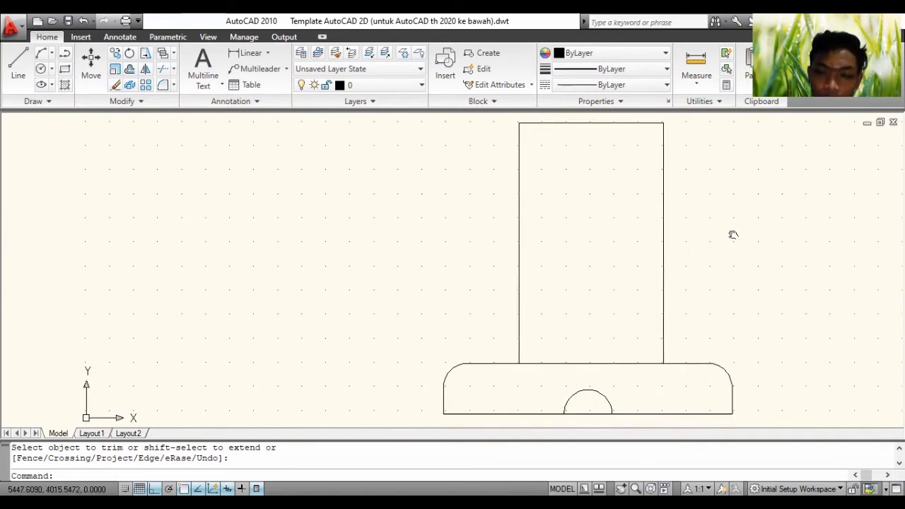
{"action": "mouse_move", "coordinate": [768, 188]}
{"action": "middle_mouse_down"}
{"action": "mouse_move", "coordinate": [746, 210]}
{"action": "mouse_move", "coordinate": [757, 208]}
{"action": "middle_mouse_up"}
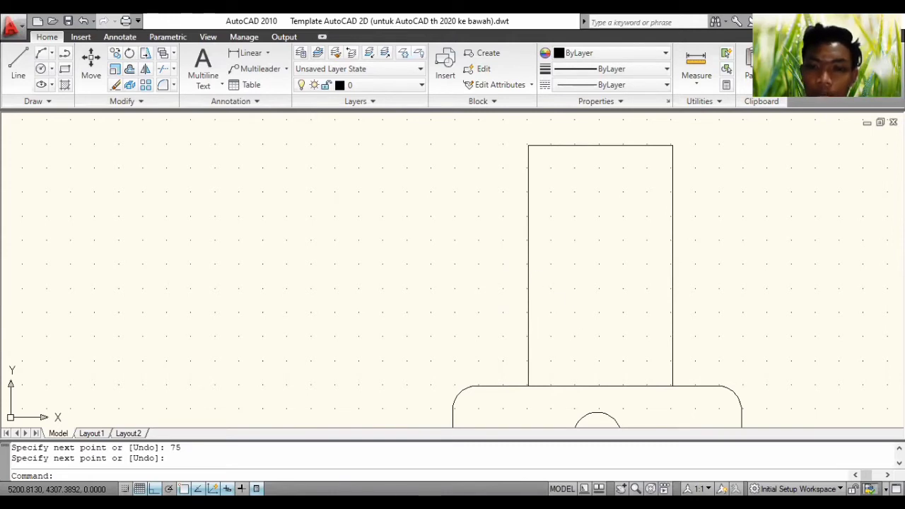
{"action": "mouse_move", "coordinate": [709, 289]}
{"action": "middle_mouse_down"}
{"action": "mouse_move", "coordinate": [683, 242]}
{"action": "mouse_move", "coordinate": [670, 243]}
{"action": "middle_mouse_up"}
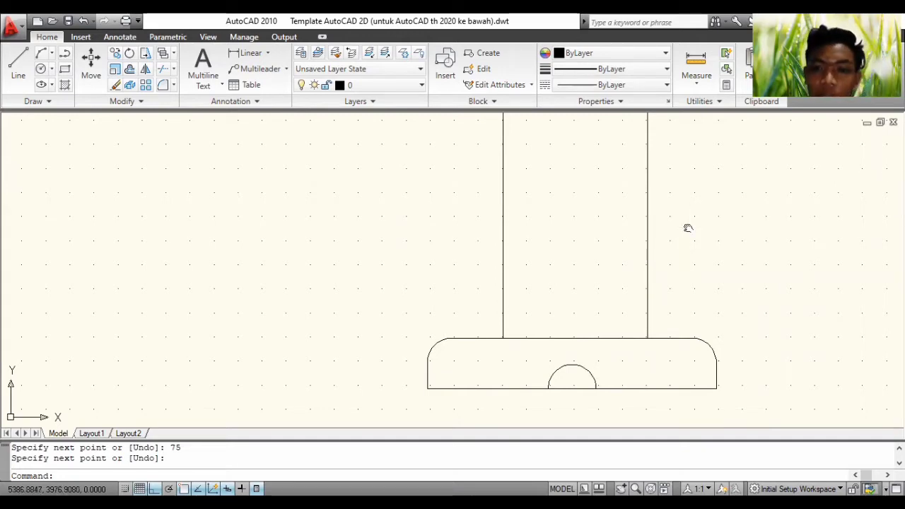
{"action": "mouse_move", "coordinate": [686, 228]}
{"action": "middle_mouse_down"}
{"action": "mouse_move", "coordinate": [707, 269]}
{"action": "mouse_move", "coordinate": [711, 256]}
{"action": "middle_mouse_up"}
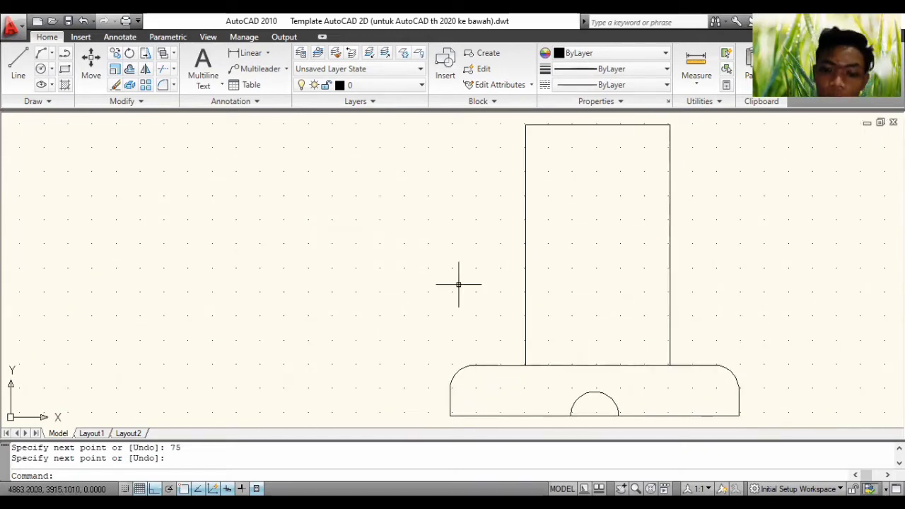
Draw the inner handle outline from the midpoint of the tall rectangle's left side: 75 up, 75 left, 150 down and 75 right
{"action": "type", "text": "line"}
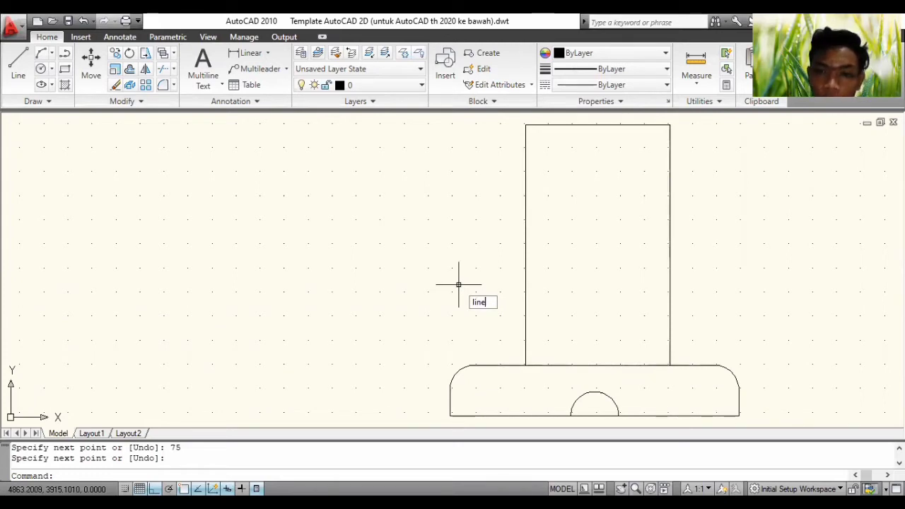
{"action": "key", "text": "Return"}
{"action": "left_click", "coordinate": [526, 245]}
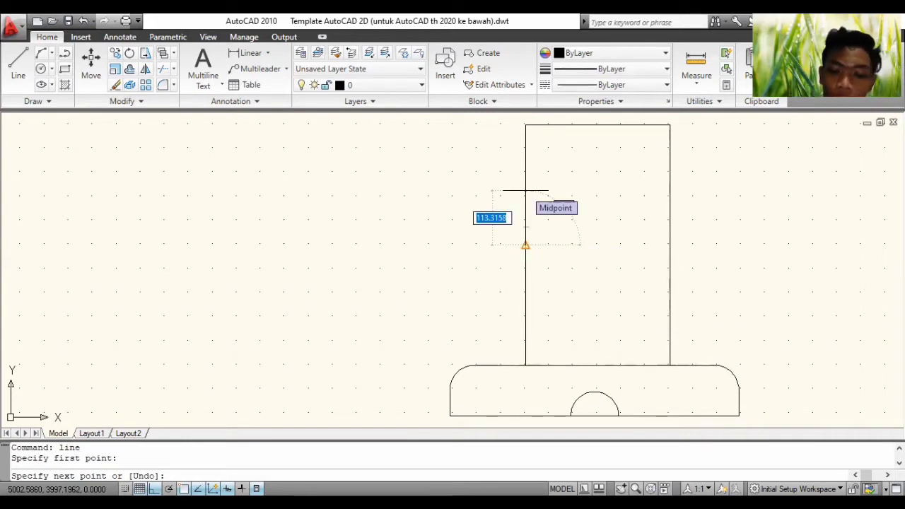
{"action": "type", "text": "75"}
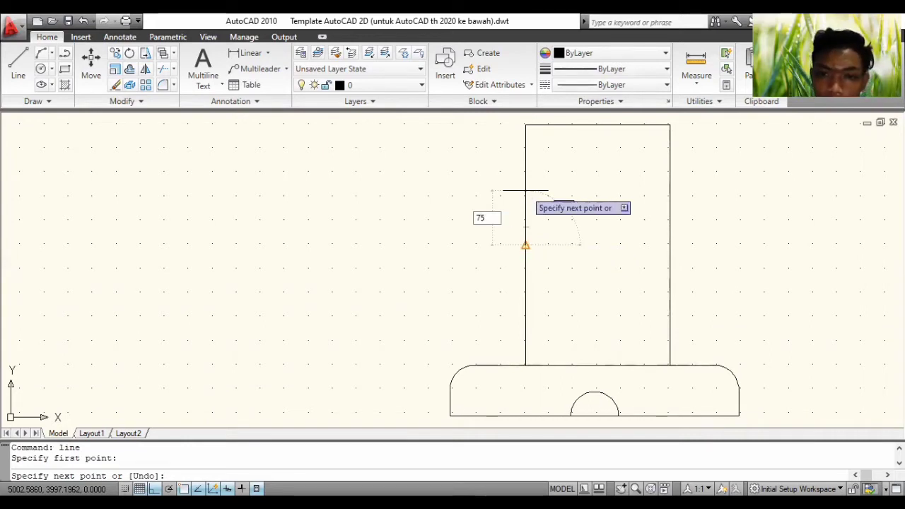
{"action": "key", "text": "Return"}
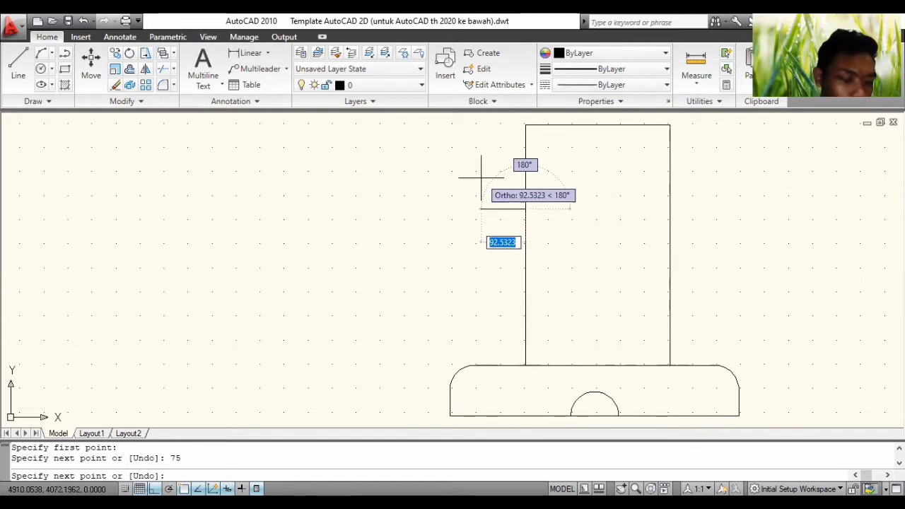
{"action": "type", "text": "75"}
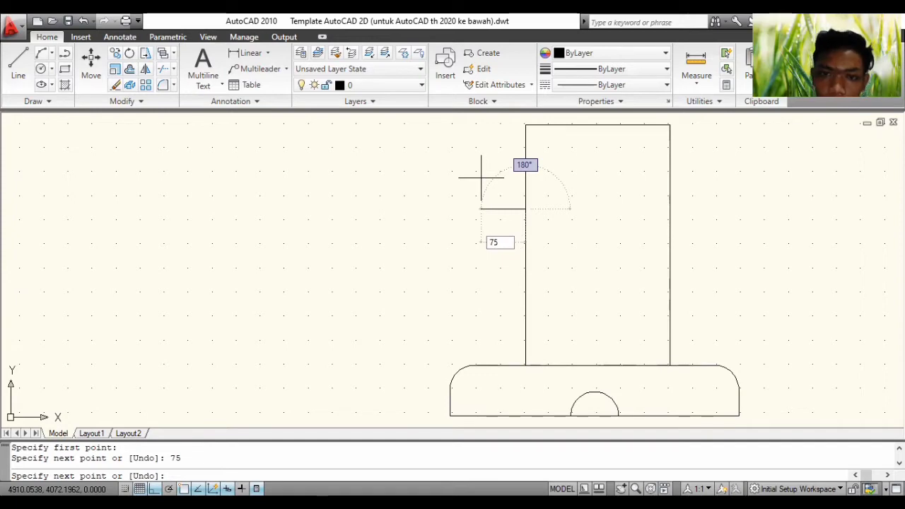
{"action": "key", "text": "Return"}
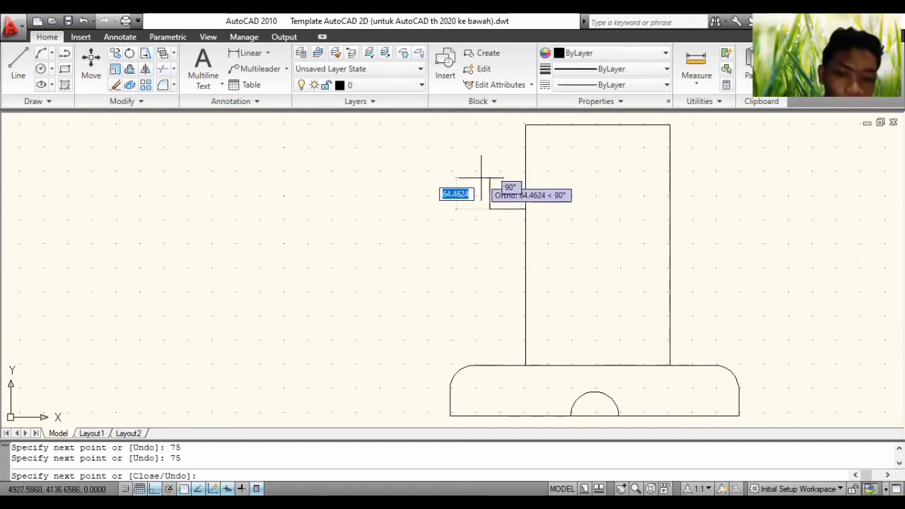
{"action": "type", "text": "150"}
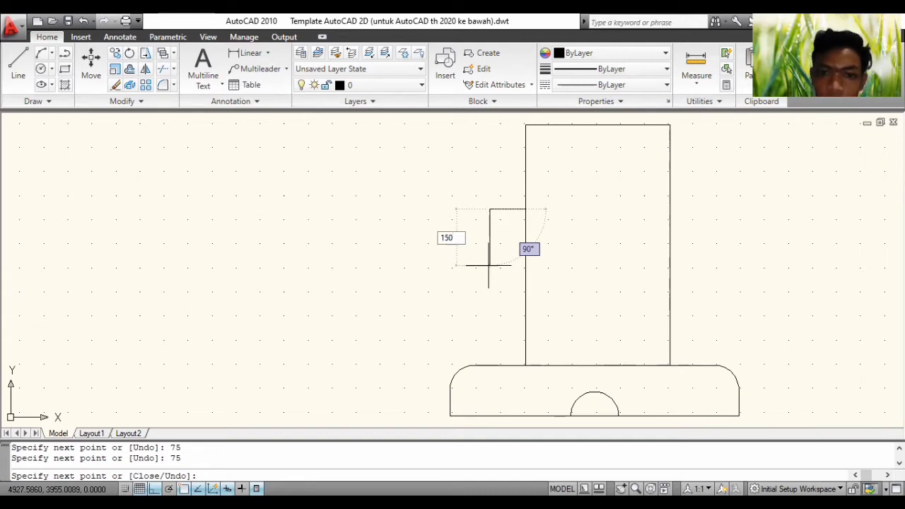
{"action": "key", "text": "Return"}
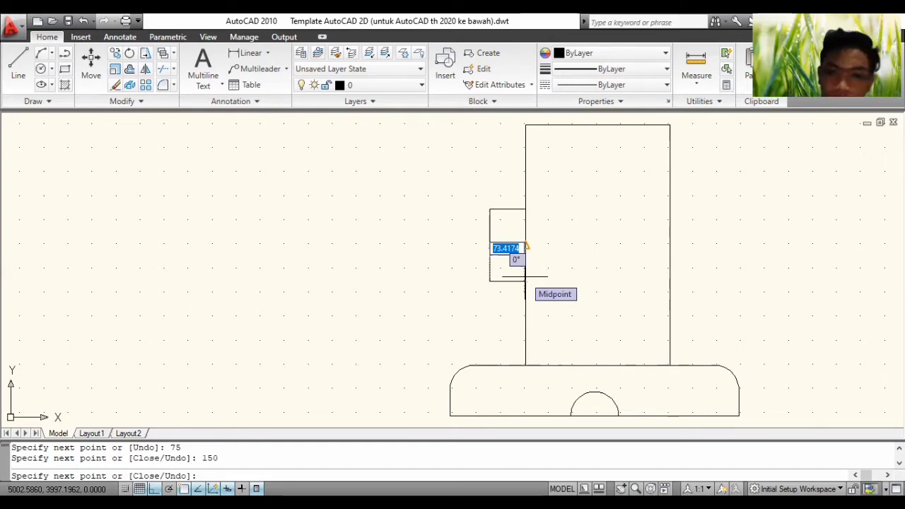
{"action": "type", "text": "75"}
{"action": "key", "text": "Return"}
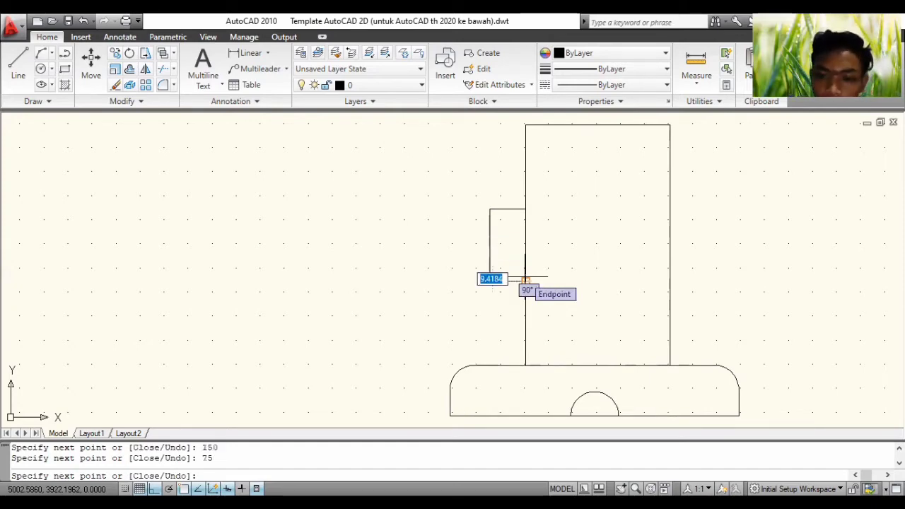
{"action": "key", "text": "Return"}
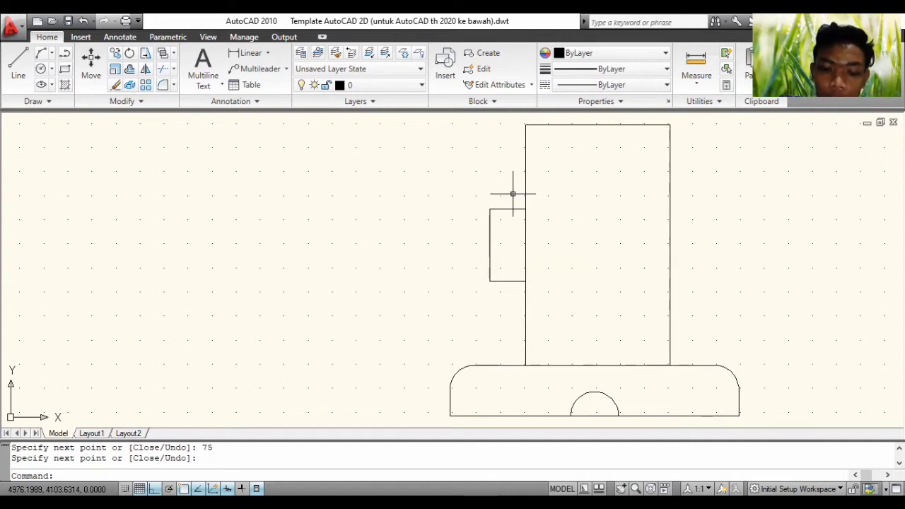
Draw the outer handle outline from the same left-side midpoint: 150 up, 150 left, 300 down and 150 right
{"action": "type", "text": "line"}
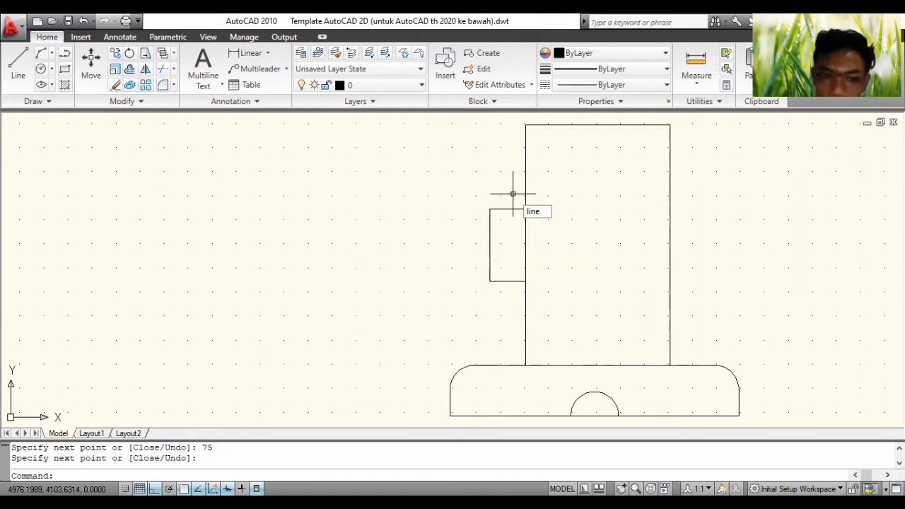
{"action": "key", "text": "Return"}
{"action": "left_click", "coordinate": [526, 179]}
{"action": "type", "text": "150"}
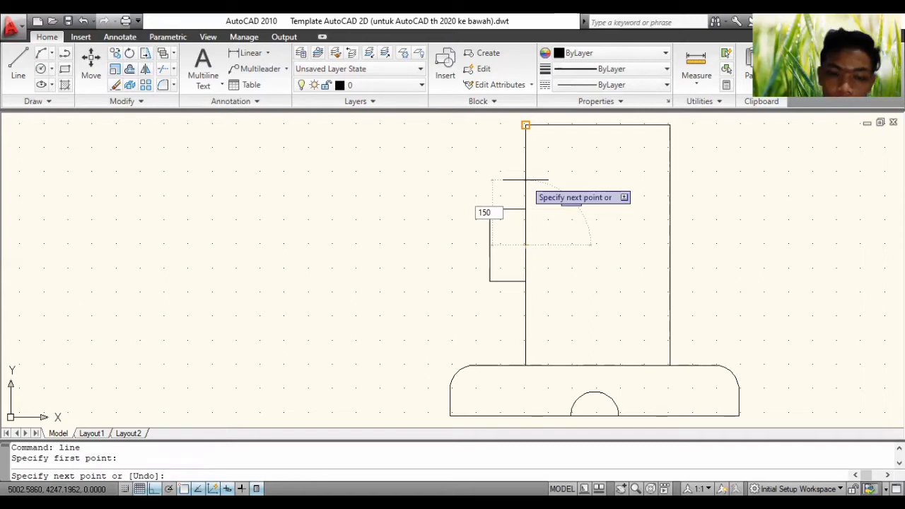
{"action": "key", "text": "Return"}
{"action": "type", "text": "150"}
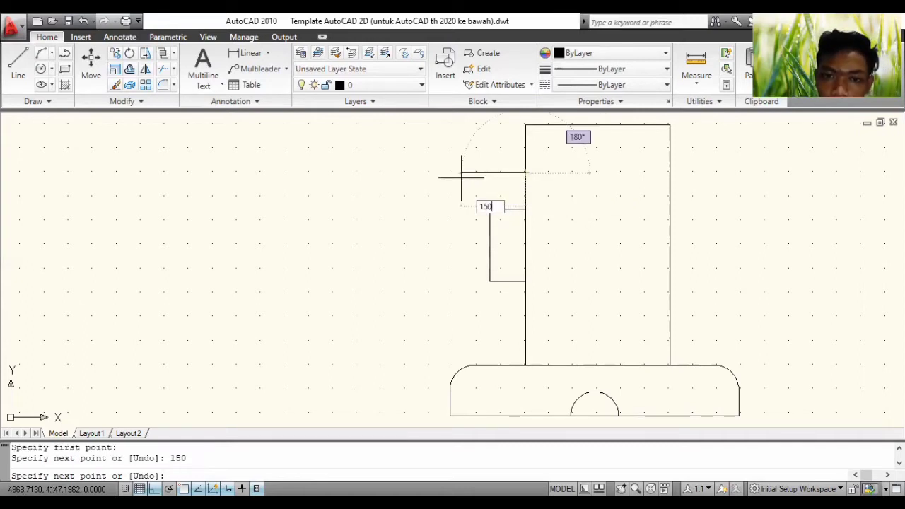
{"action": "key", "text": "Return"}
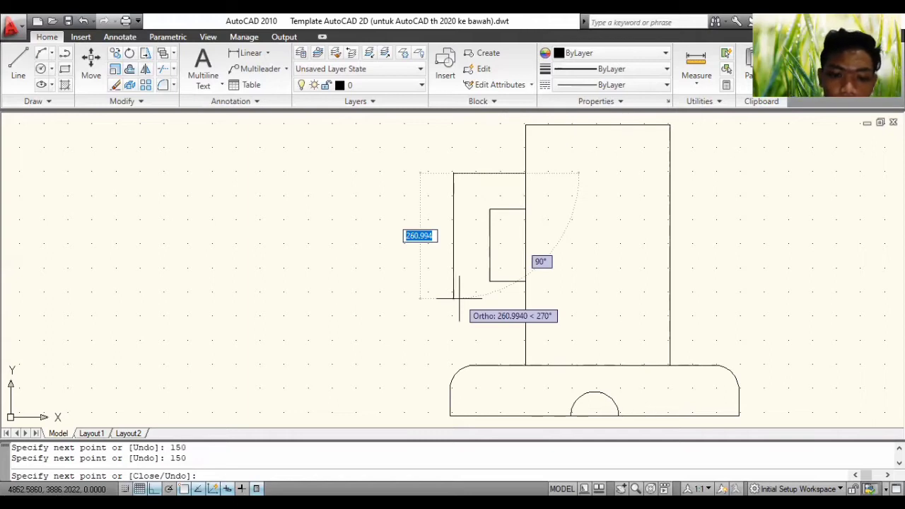
{"action": "type", "text": "300"}
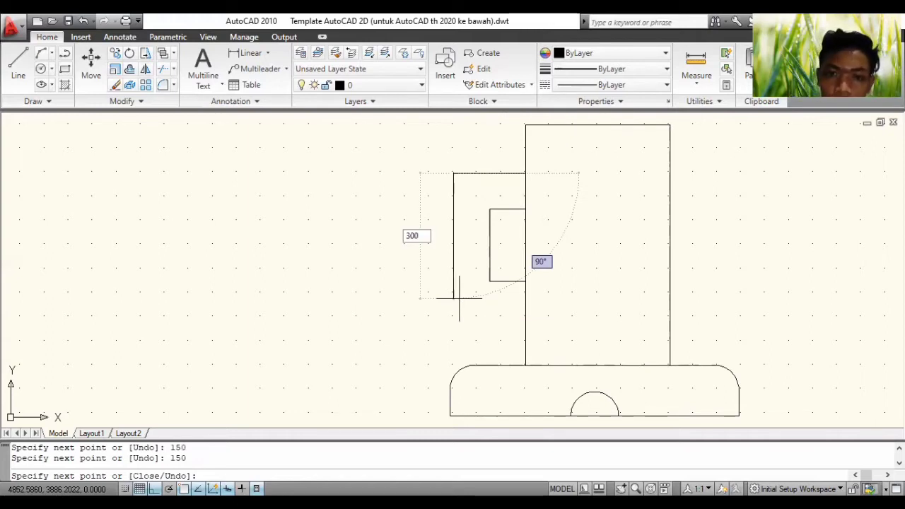
{"action": "key", "text": "Return"}
{"action": "type", "text": "150"}
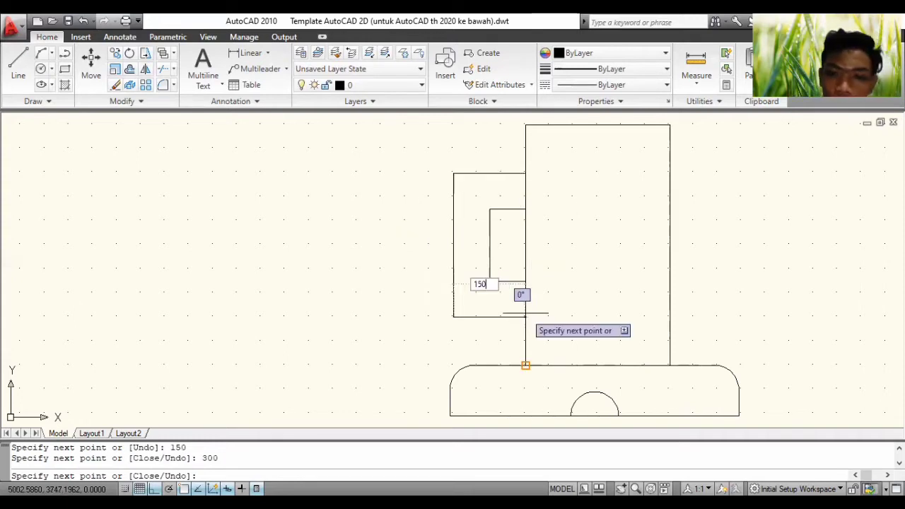
{"action": "key", "text": "Return"}
{"action": "key", "text": "Return"}
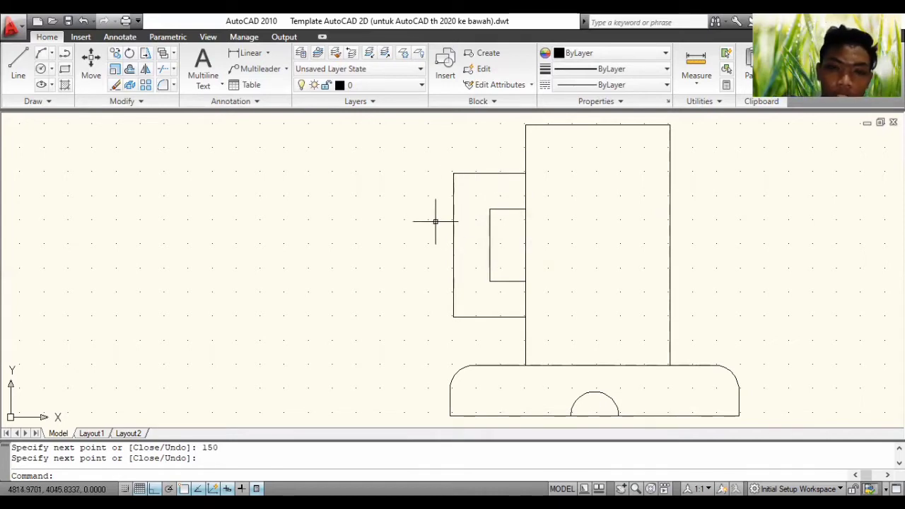
Fillet the upper-left and lower-left corners of the outer handle outline with a radius of 50
{"action": "type", "text": "f"}
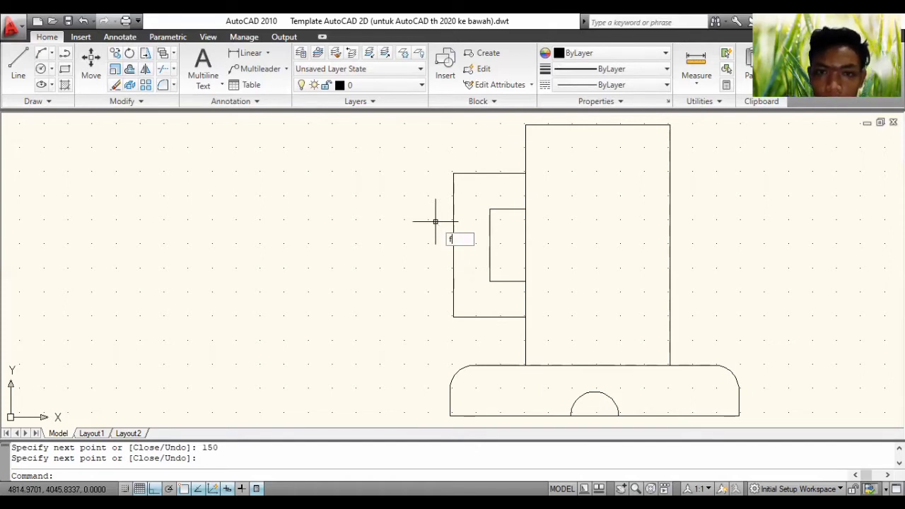
{"action": "key", "text": "Return"}
{"action": "left_click", "coordinate": [453, 212]}
{"action": "left_click", "coordinate": [482, 173]}
{"action": "type", "text": "f"}
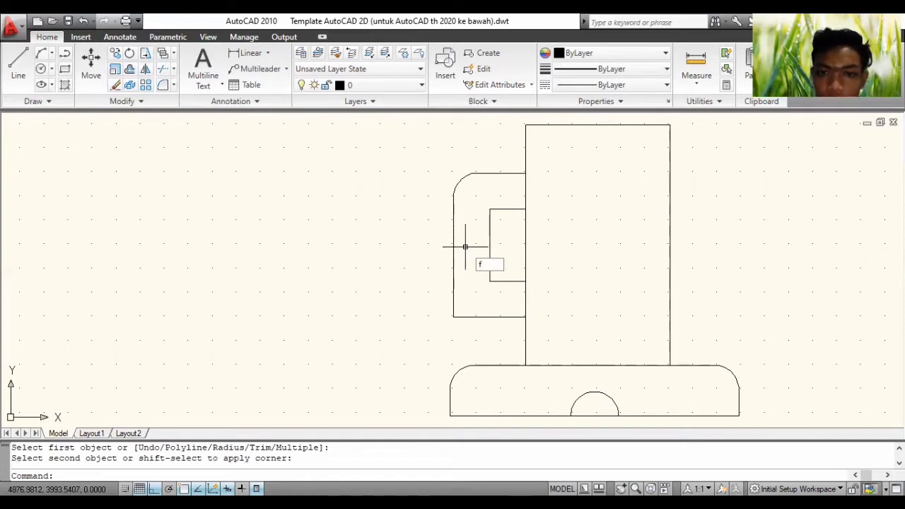
{"action": "key", "text": "Return"}
{"action": "left_click", "coordinate": [453, 276]}
{"action": "left_click", "coordinate": [497, 317]}
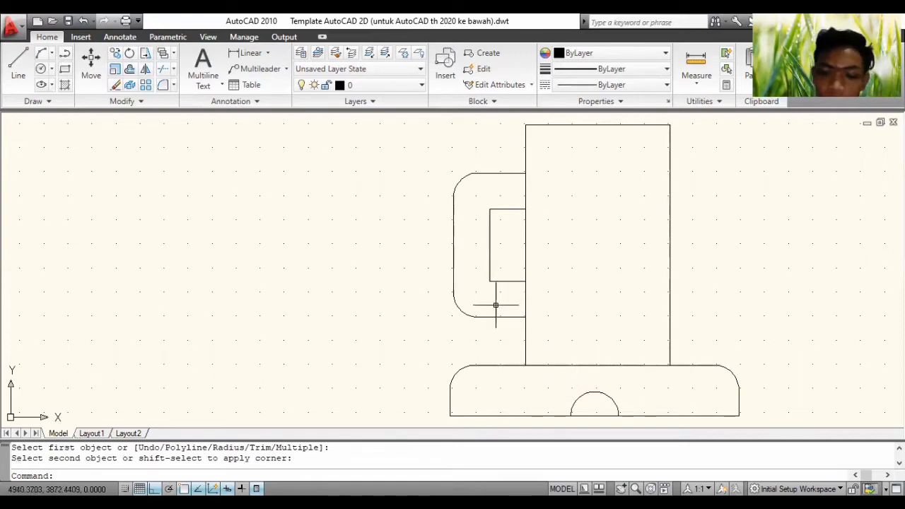
Fillet the lower-left and upper-left corners of the inner handle outline with a radius of 50
{"action": "key", "text": "Return"}
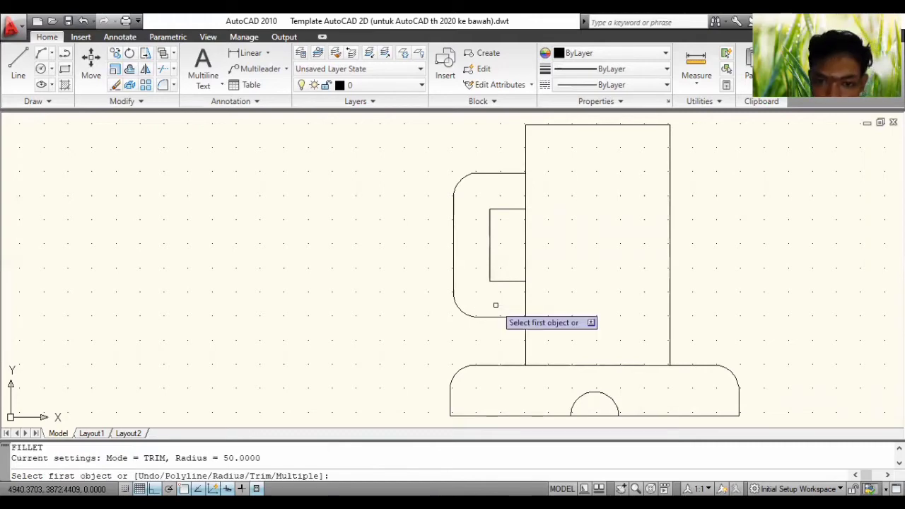
{"action": "left_click", "coordinate": [495, 280]}
{"action": "left_click", "coordinate": [490, 249]}
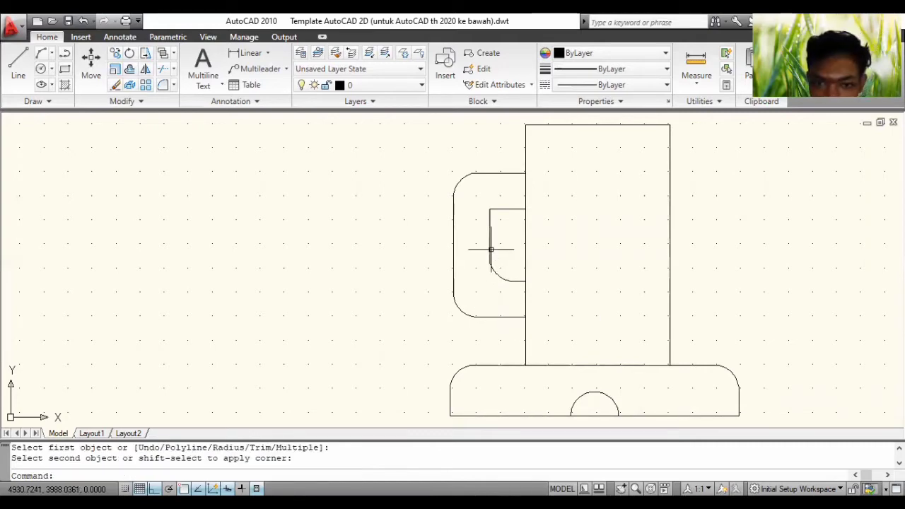
{"action": "key", "text": "Return"}
{"action": "left_click", "coordinate": [490, 249]}
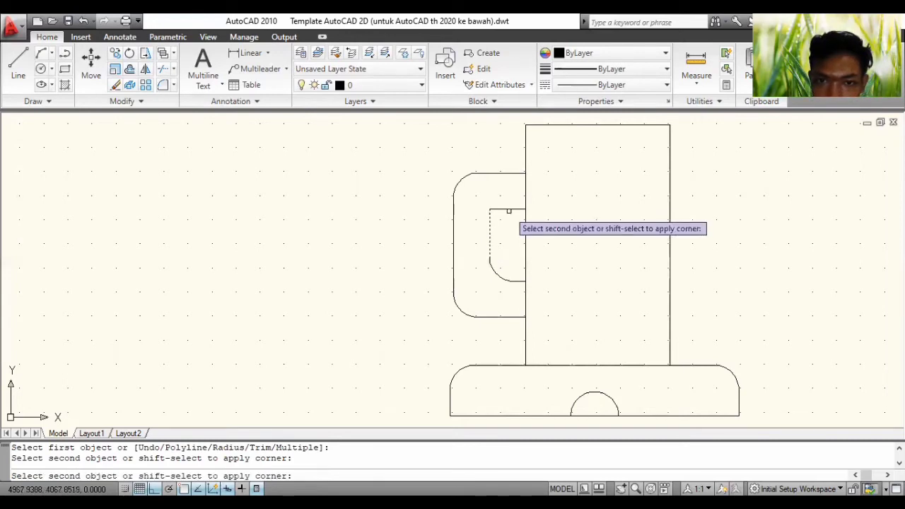
{"action": "left_click", "coordinate": [509, 210]}
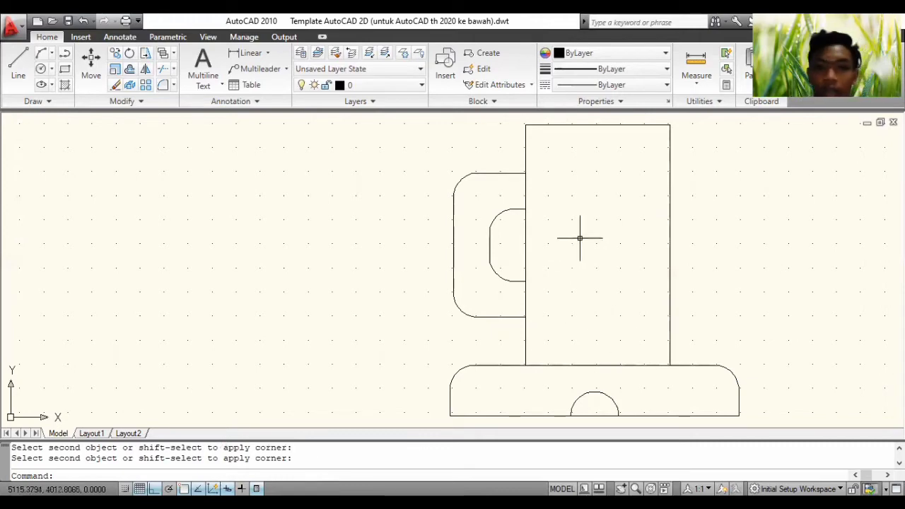
Draw a small rectangular tab from the base's lower-right corner: 25 right, 50 up and 25 back left to the base
{"action": "scroll", "coordinate": [582, 244], "scroll_direction": "down", "scroll_amount": 1}
{"action": "scroll", "coordinate": [582, 244], "scroll_direction": "up", "scroll_amount": 1}
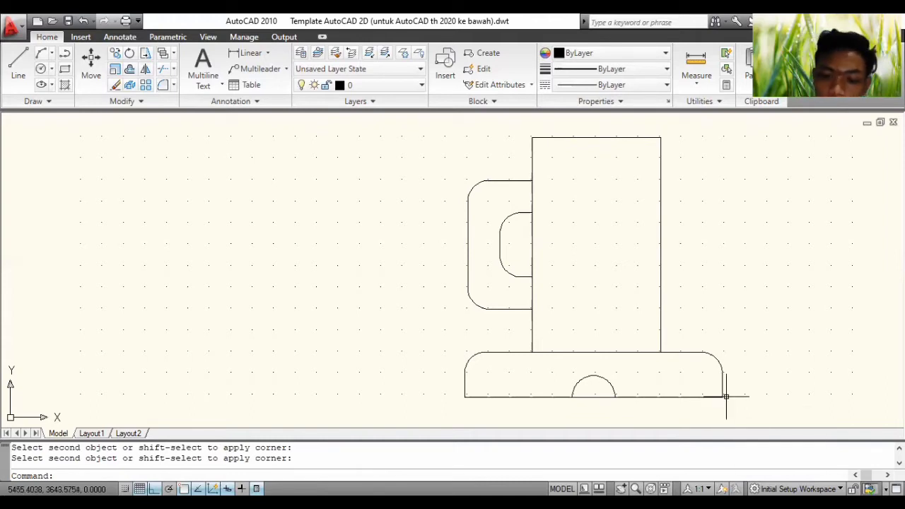
{"action": "type", "text": "line"}
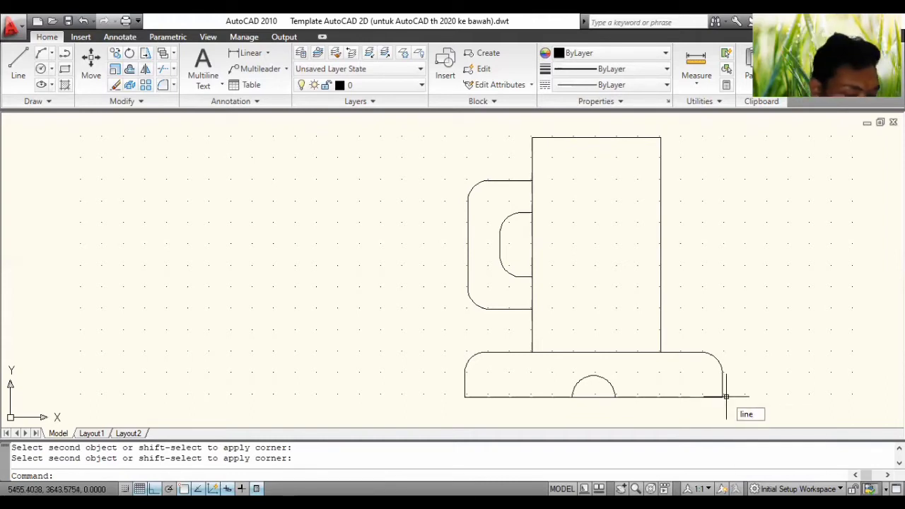
{"action": "key", "text": "Return"}
{"action": "left_click", "coordinate": [724, 397]}
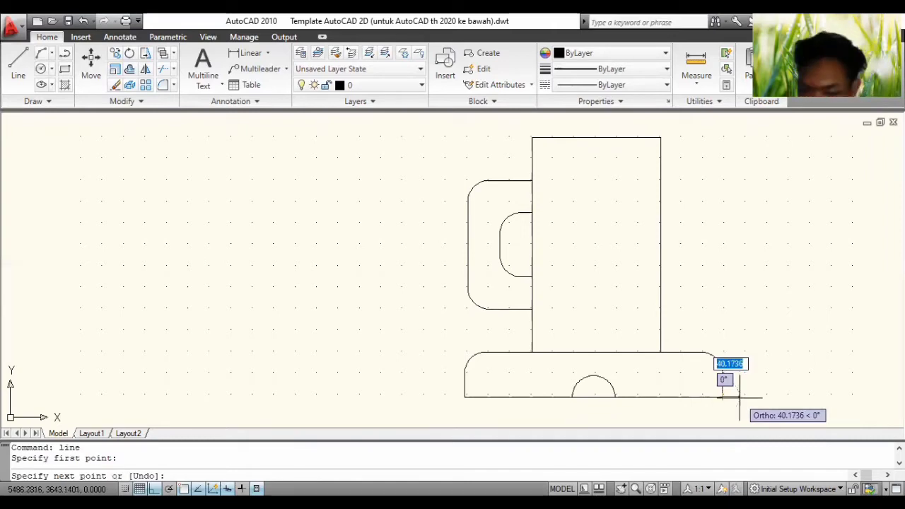
{"action": "type", "text": "25"}
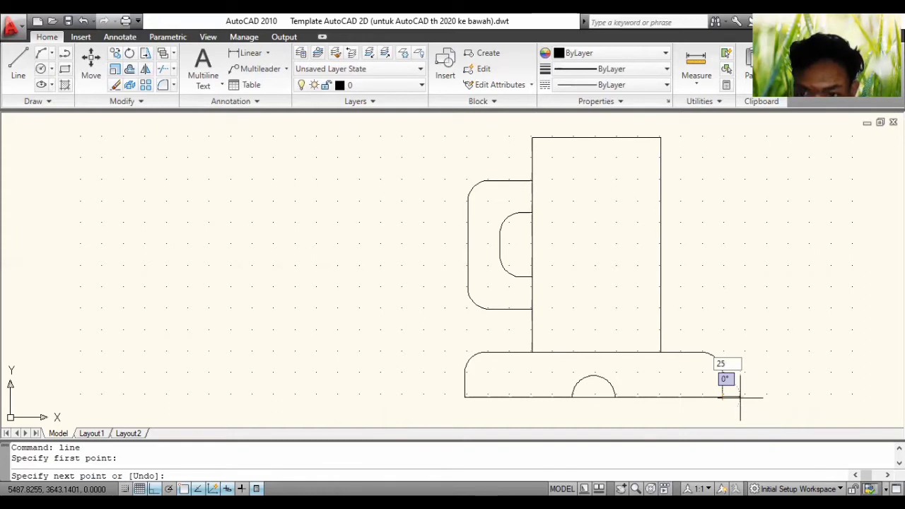
{"action": "key", "text": "Return"}
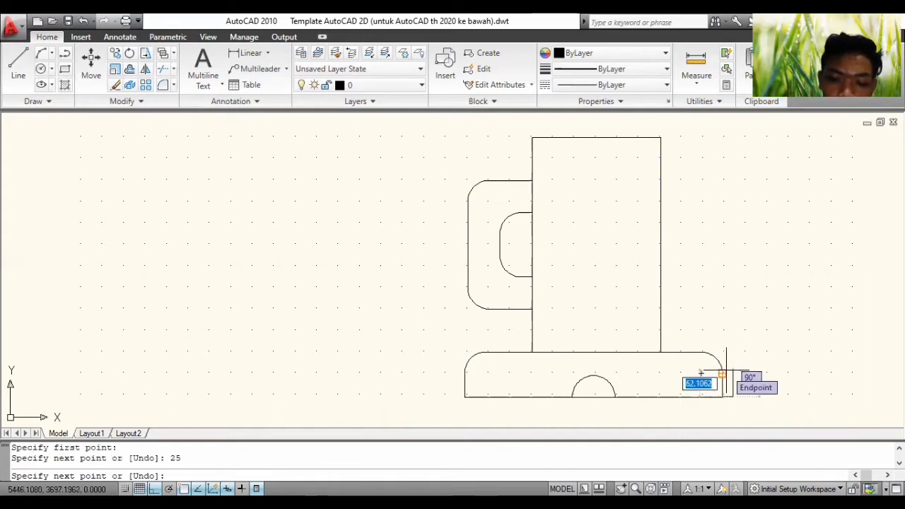
{"action": "type", "text": "50"}
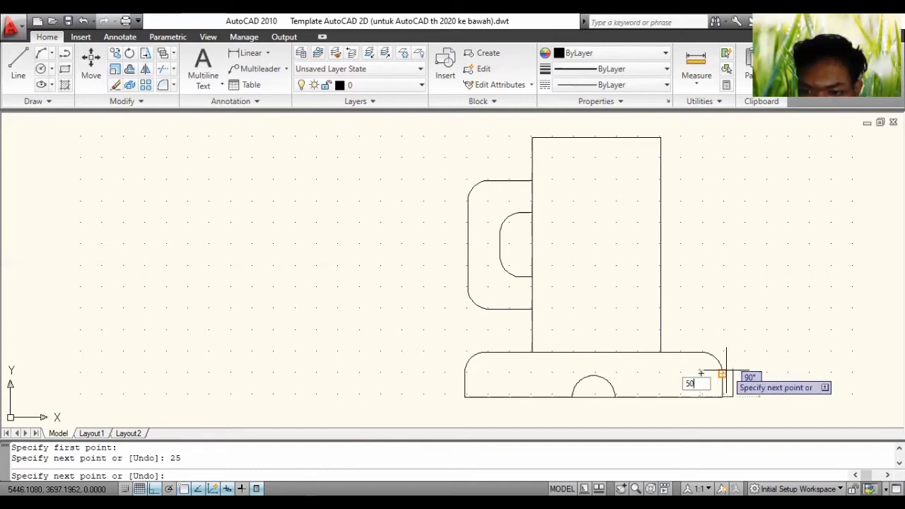
{"action": "key", "text": "Return"}
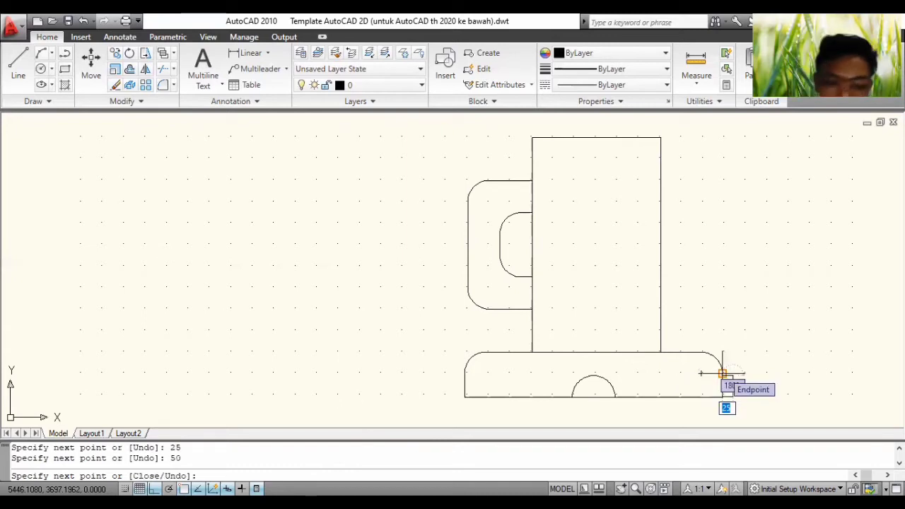
{"action": "type", "text": "25"}
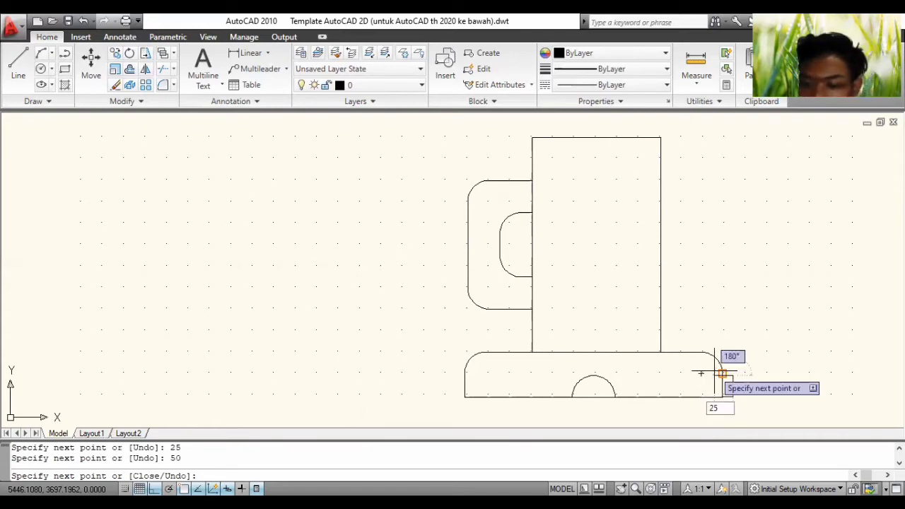
{"action": "key", "text": "Return"}
{"action": "key", "text": "Return"}
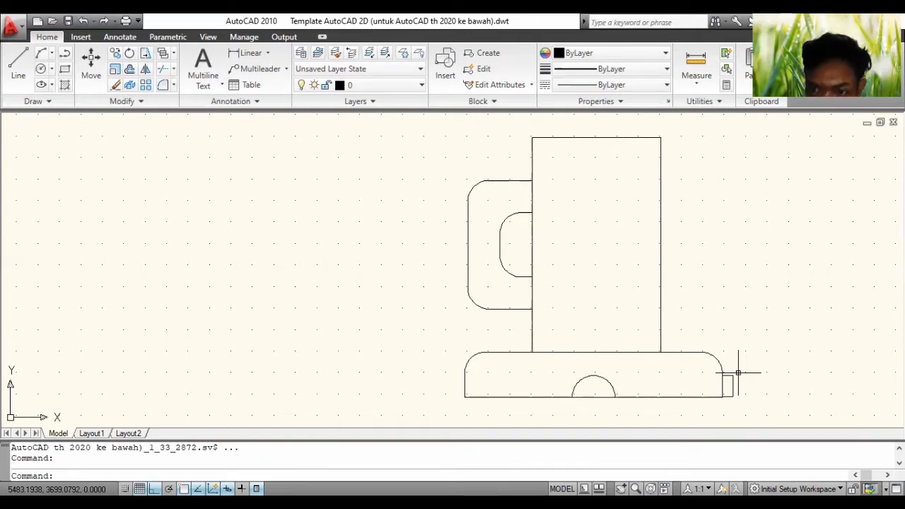
Try to fillet the small side tab's upper corner with a radius of 50
{"action": "type", "text": "f"}
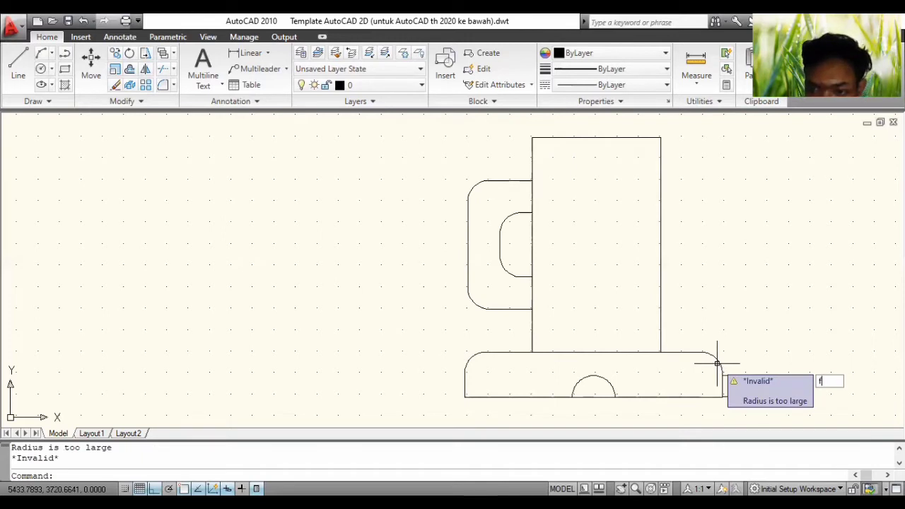
{"action": "scroll", "coordinate": [721, 375], "scroll_direction": "down", "scroll_amount": 2}
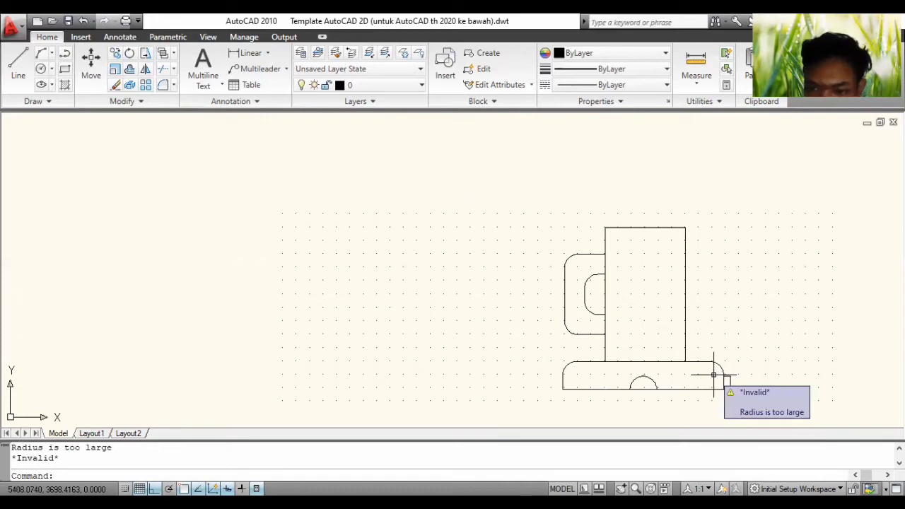
{"action": "key", "text": "Return"}
{"action": "left_click", "coordinate": [721, 376]}
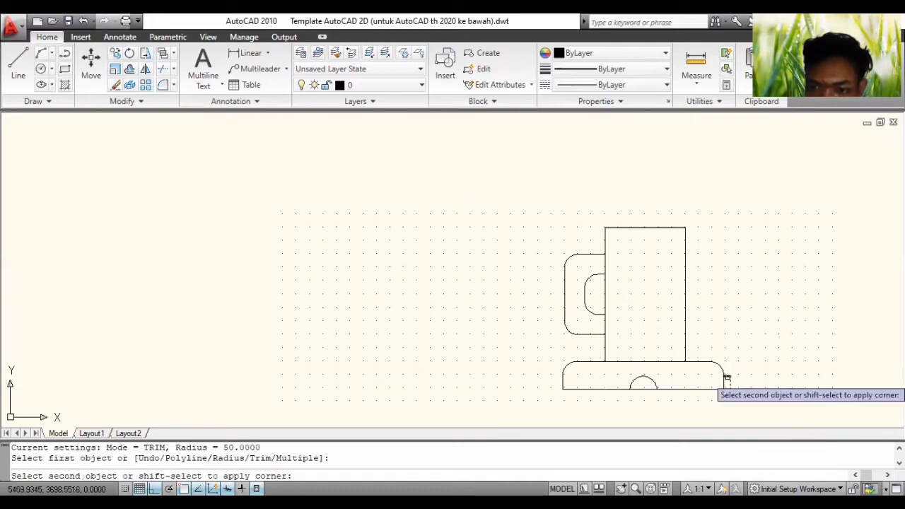
{"action": "left_click", "coordinate": [726, 378]}
{"action": "scroll", "coordinate": [726, 378], "scroll_direction": "up", "scroll_amount": 6}
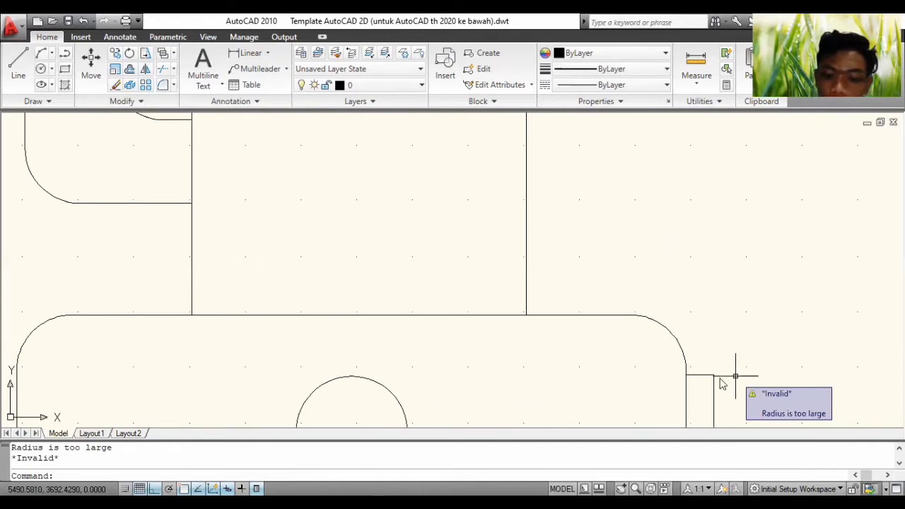
{"action": "type", "text": "f"}
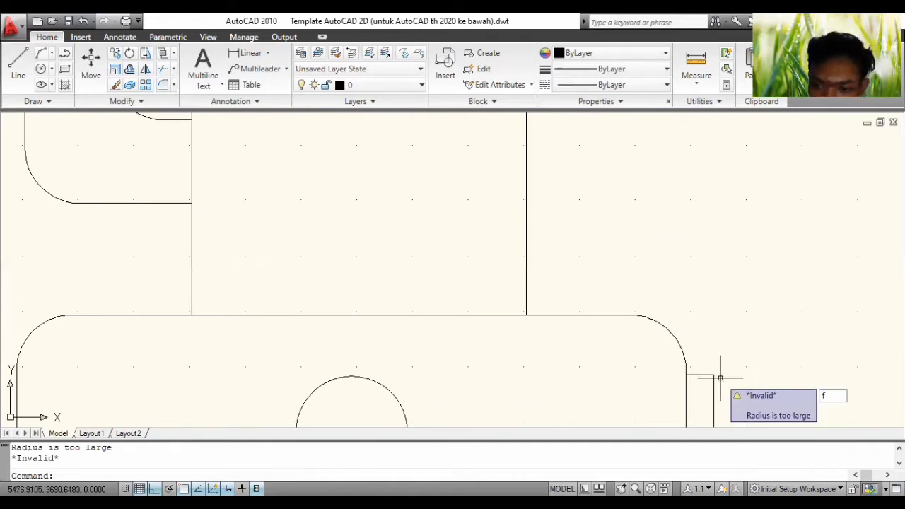
{"action": "key", "text": "BackSpace"}
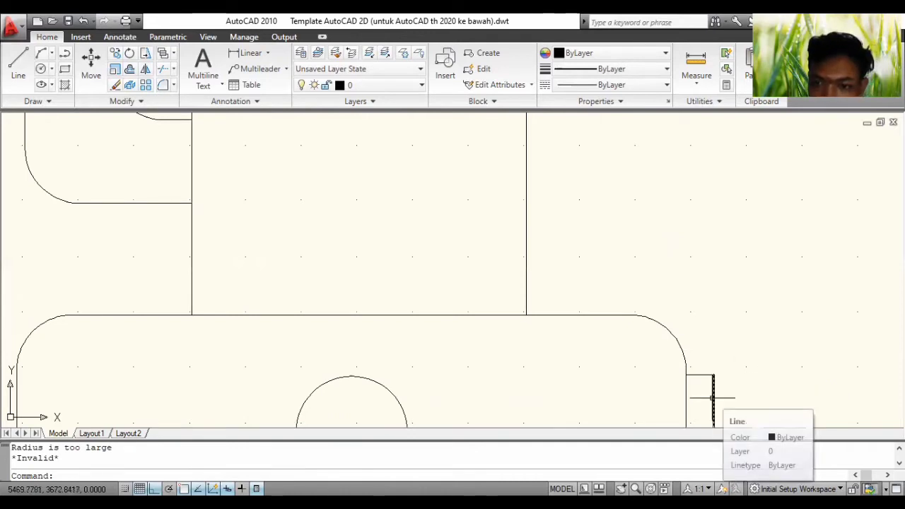
Try stretching the side tab's upper-right corner to the midpoint of its top edge, and undo the grip edit
{"action": "scroll", "coordinate": [713, 393], "scroll_direction": "down", "scroll_amount": 1}
{"action": "scroll", "coordinate": [746, 376], "scroll_direction": "down", "scroll_amount": 2}
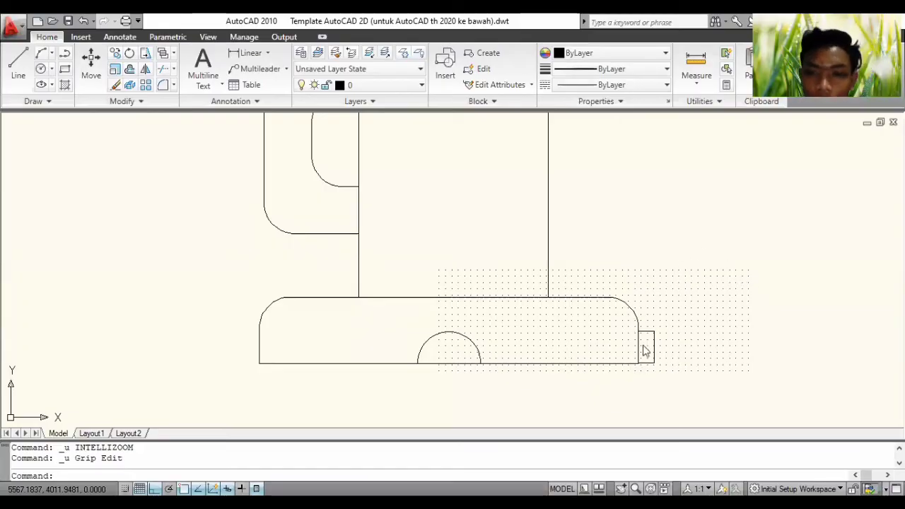
{"action": "scroll", "coordinate": [649, 360], "scroll_direction": "up", "scroll_amount": 2}
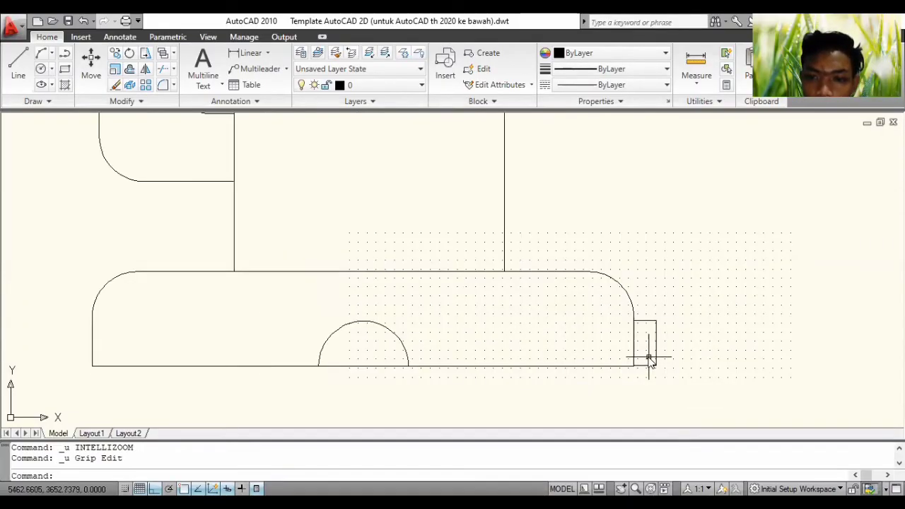
{"action": "scroll", "coordinate": [649, 359], "scroll_direction": "up", "scroll_amount": 2}
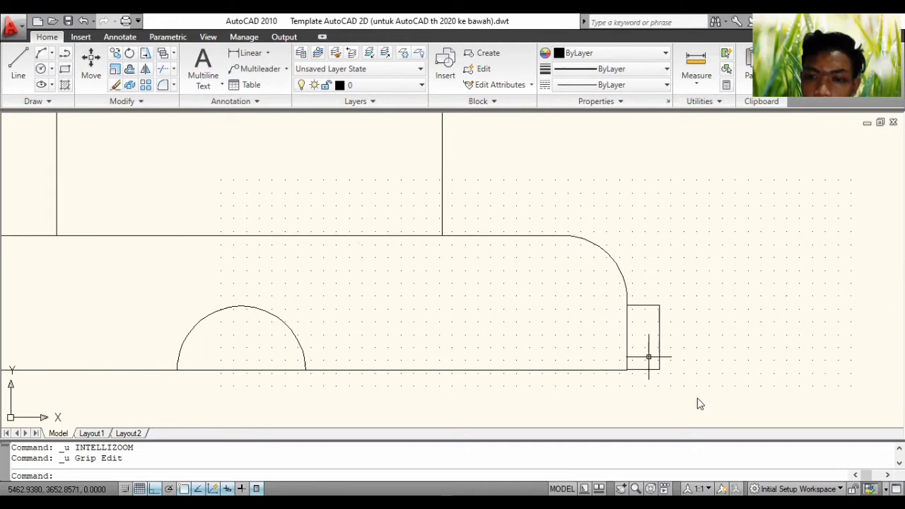
{"action": "left_click", "coordinate": [652, 305]}
{"action": "left_click", "coordinate": [659, 327]}
{"action": "left_click", "coordinate": [659, 305]}
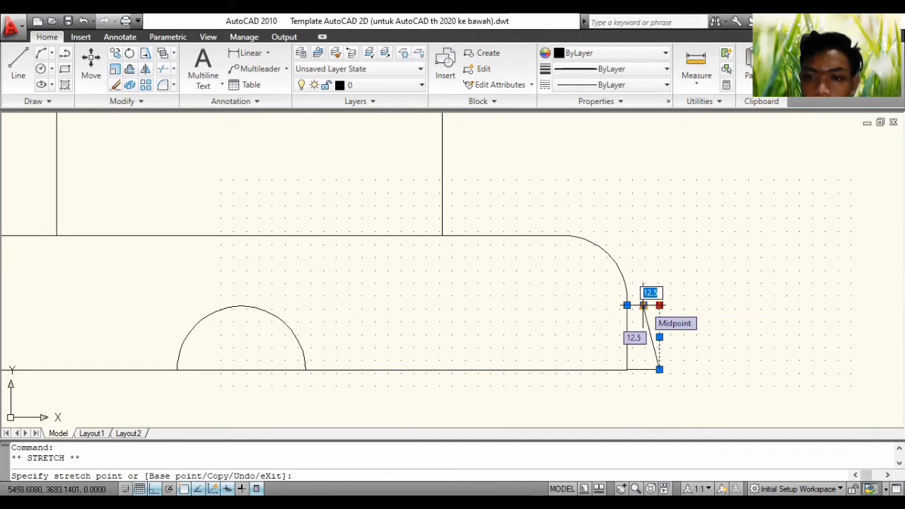
{"action": "left_click", "coordinate": [643, 305]}
{"action": "key", "text": "ctrl+z"}
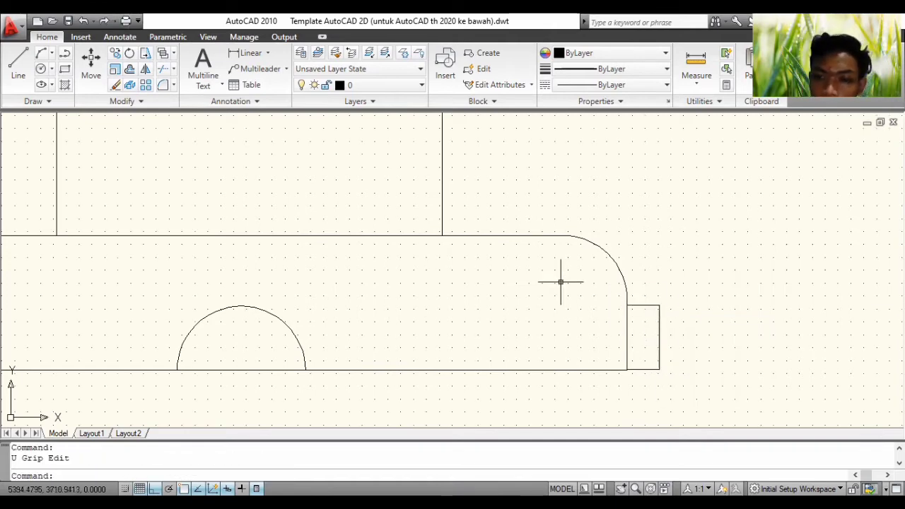
Stretch the shared upper-right endpoint of the tab's top and outer lines 12.5 inward to the top line's midpoint
{"action": "left_click", "coordinate": [652, 305]}
{"action": "left_click", "coordinate": [659, 322]}
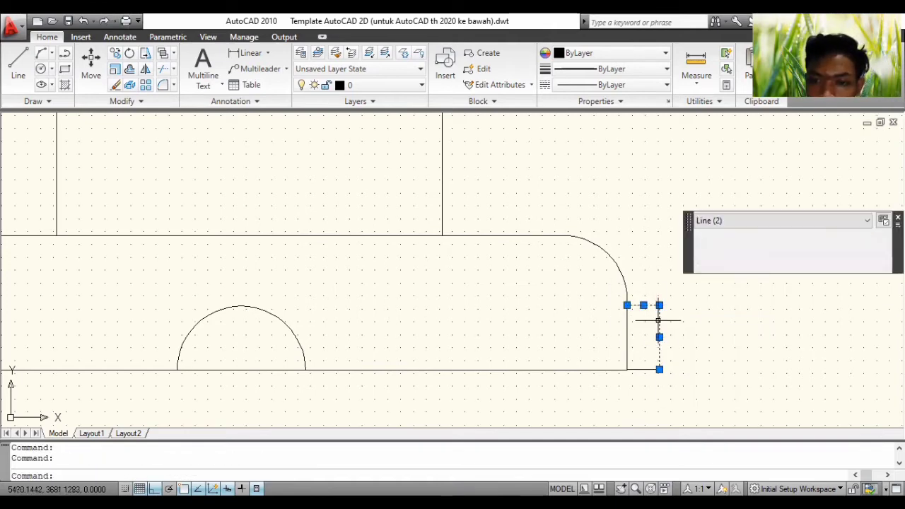
{"action": "left_click", "coordinate": [659, 305]}
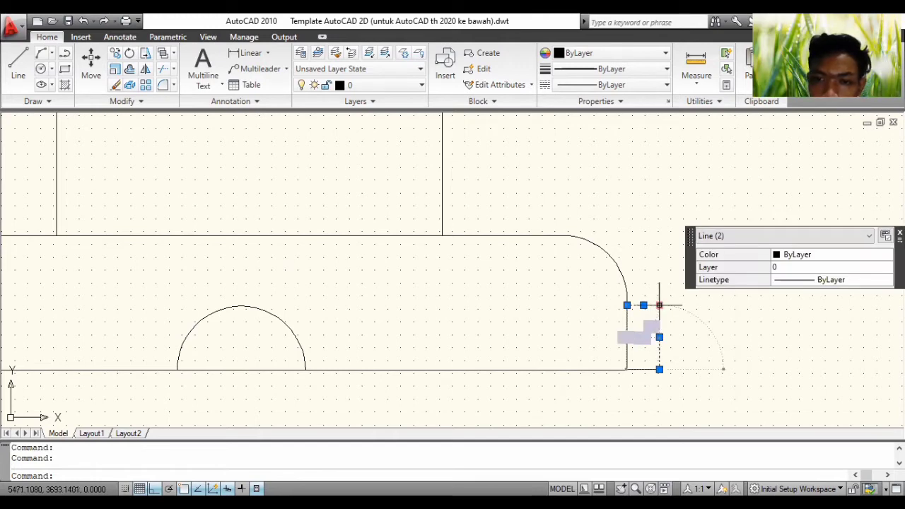
{"action": "left_click", "coordinate": [643, 305]}
{"action": "key", "text": "ctrl+1"}
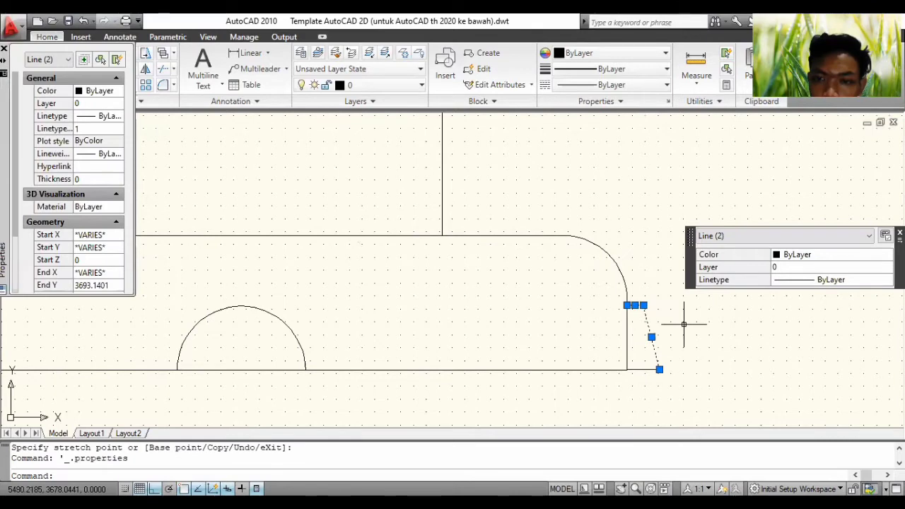
{"action": "left_click", "coordinate": [684, 324]}
{"action": "double_click", "coordinate": [680, 330]}
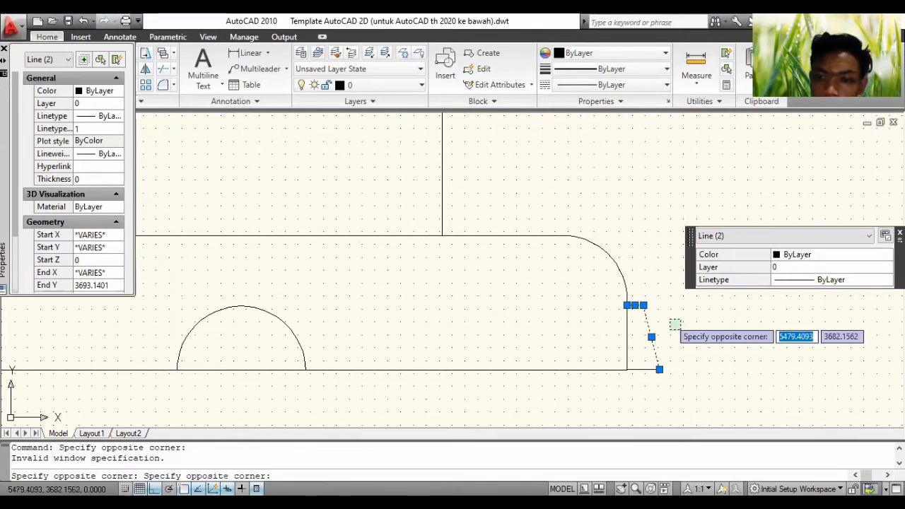
{"action": "left_click", "coordinate": [684, 326]}
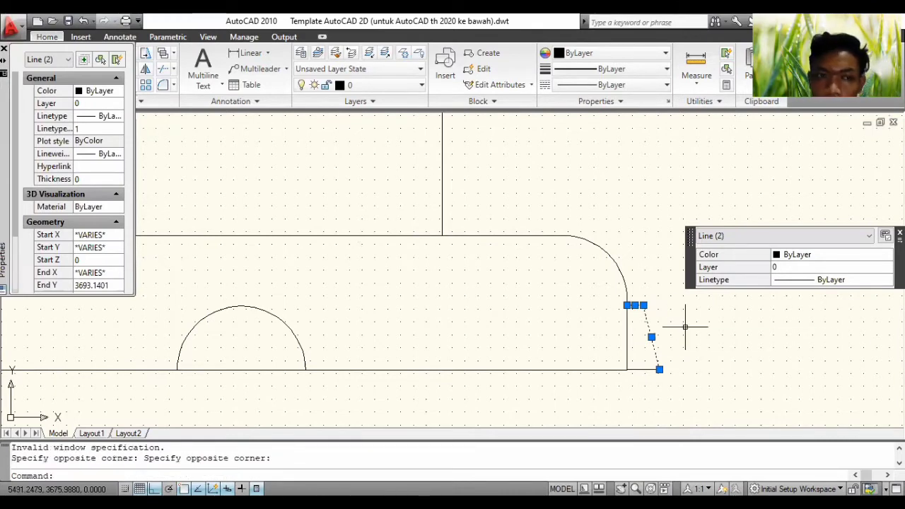
{"action": "left_click", "coordinate": [3, 49]}
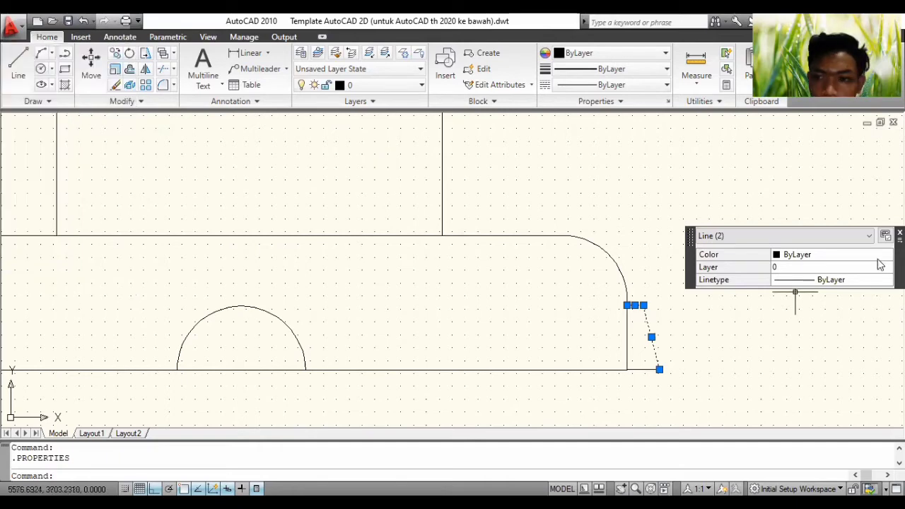
{"action": "mouse_move", "coordinate": [796, 287]}
{"action": "scroll", "coordinate": [806, 268], "scroll_direction": "down", "scroll_amount": 2}
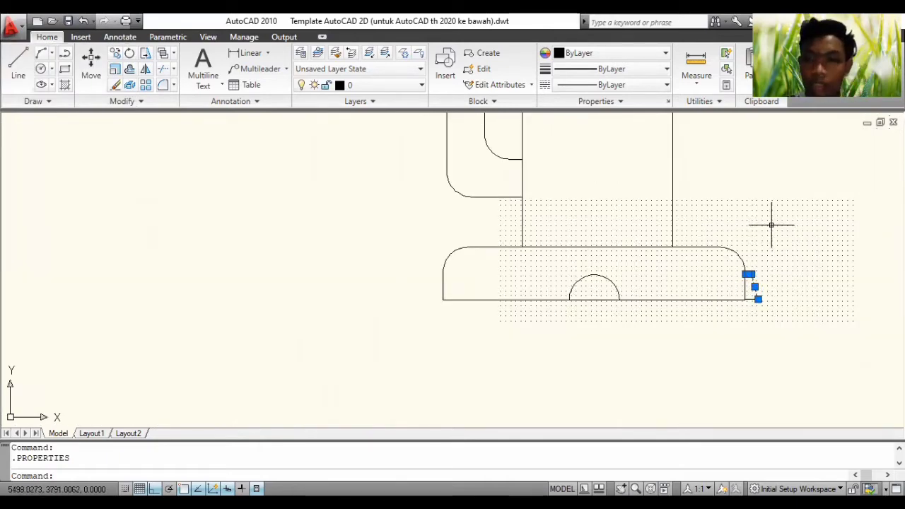
{"action": "left_click", "coordinate": [780, 244]}
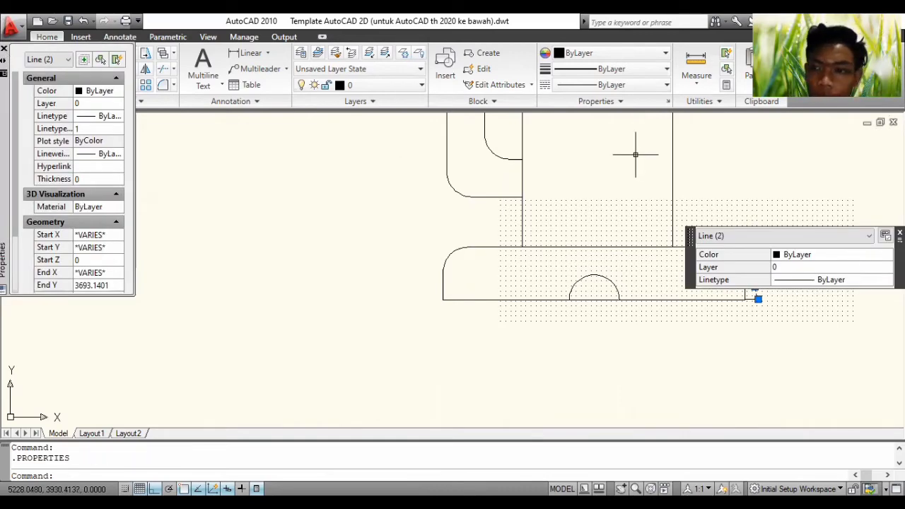
{"action": "left_click", "coordinate": [4, 50]}
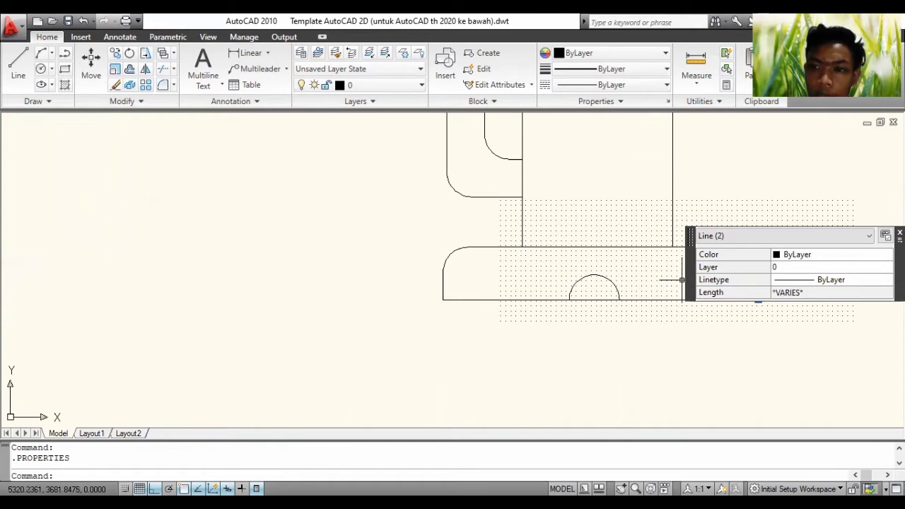
{"action": "scroll", "coordinate": [710, 215], "scroll_direction": "down", "scroll_amount": 1}
{"action": "mouse_move", "coordinate": [714, 203]}
{"action": "middle_mouse_down"}
{"action": "mouse_move", "coordinate": [703, 234]}
{"action": "mouse_move", "coordinate": [627, 310]}
{"action": "middle_mouse_up"}
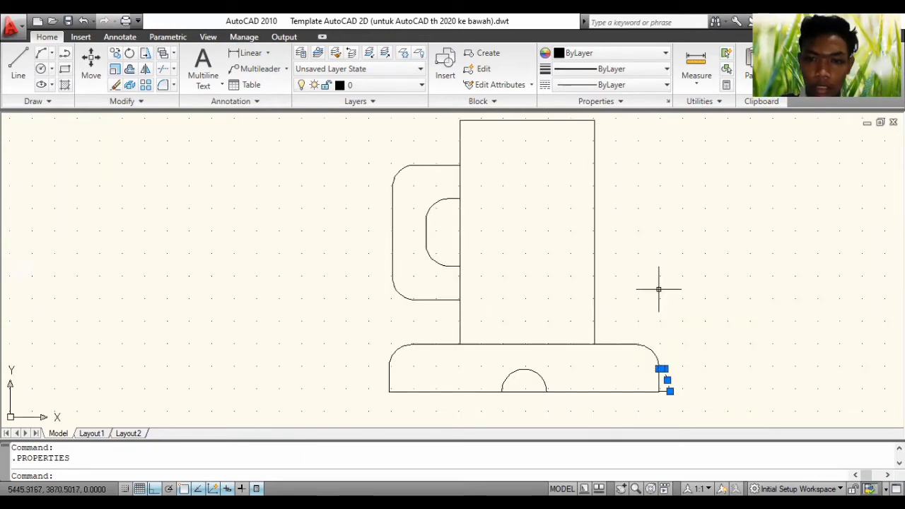
{"action": "left_click", "coordinate": [681, 278]}
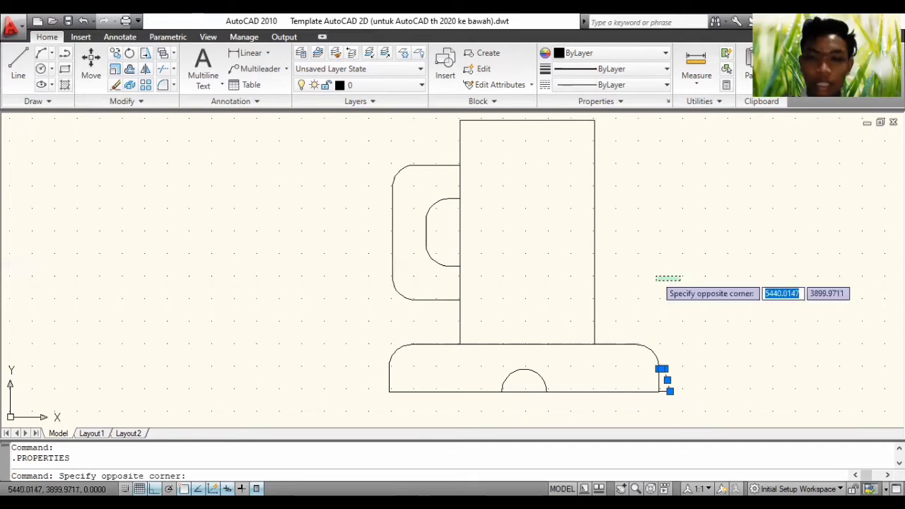
{"action": "left_click", "coordinate": [657, 276]}
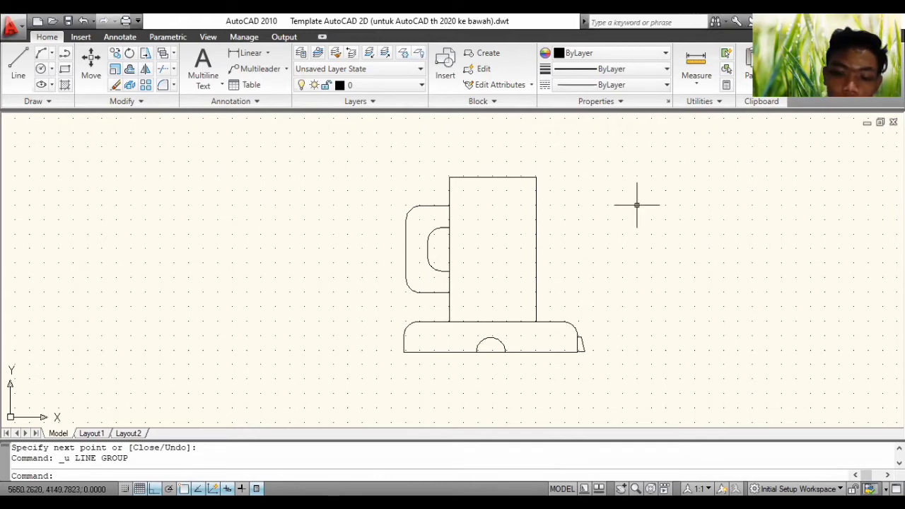
Mirror the entire figure across a vertical line to its right, keeping the source objects
{"action": "type", "text": "mirror"}
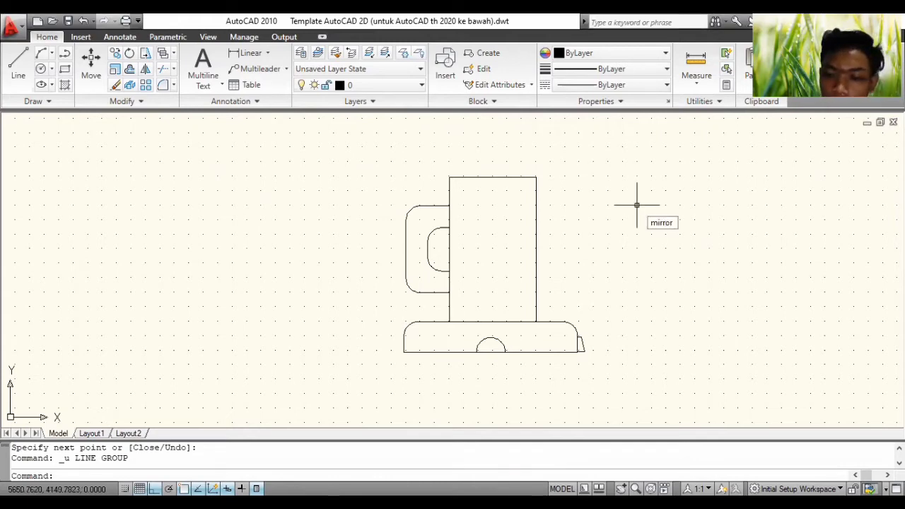
{"action": "key", "text": "Return"}
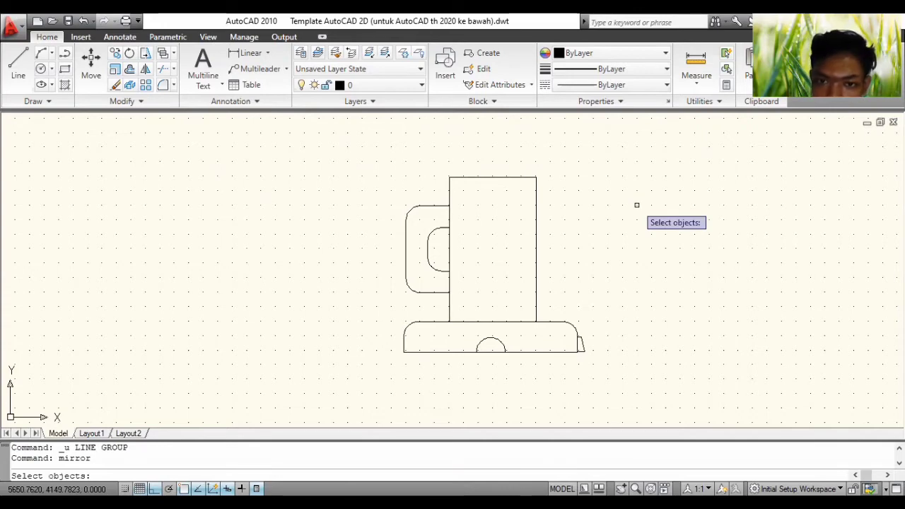
{"action": "left_click", "coordinate": [360, 154]}
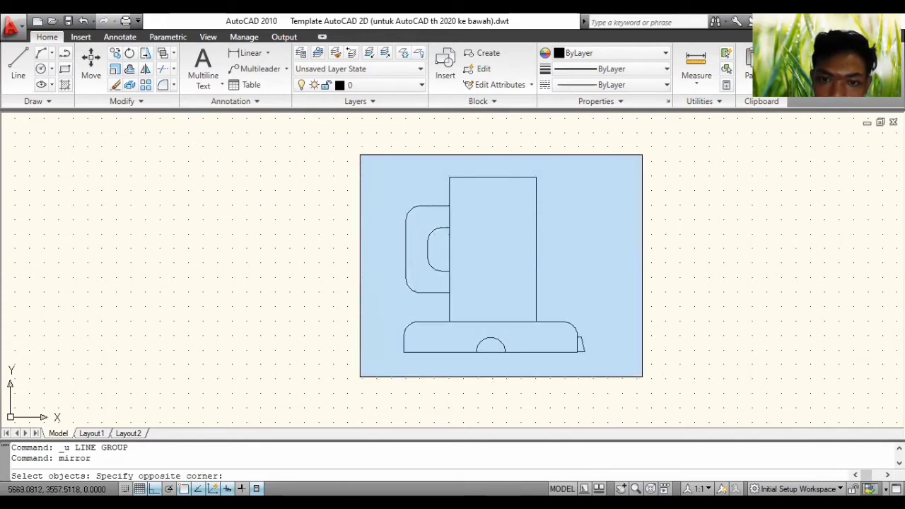
{"action": "left_click", "coordinate": [651, 381]}
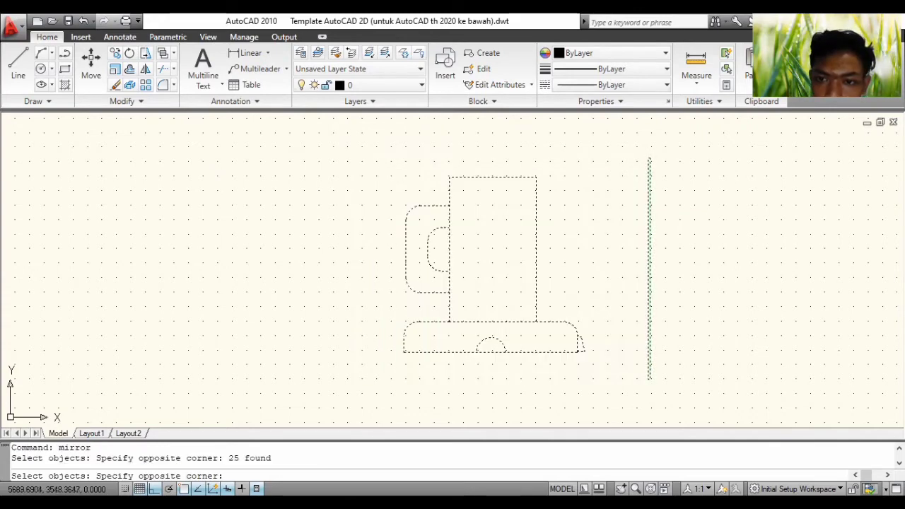
{"action": "left_click", "coordinate": [575, 236]}
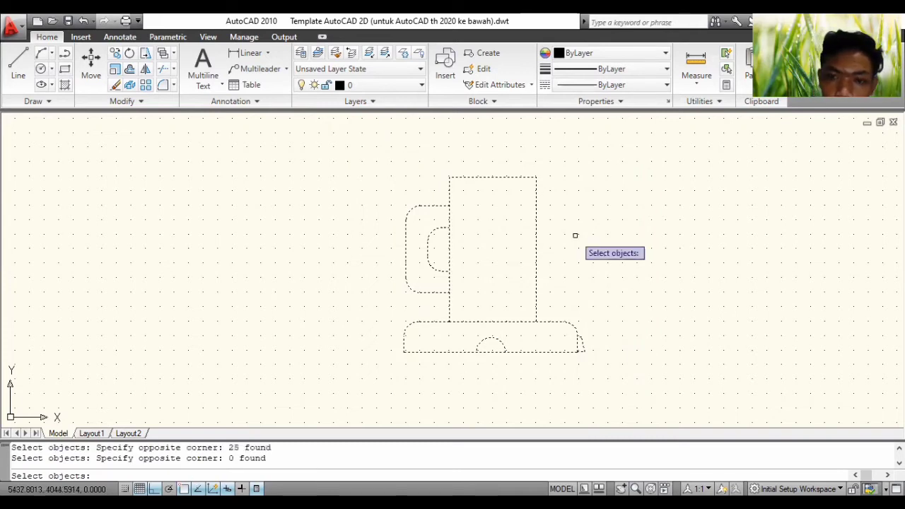
{"action": "left_click", "coordinate": [577, 238]}
{"action": "type", "text": "mirror"}
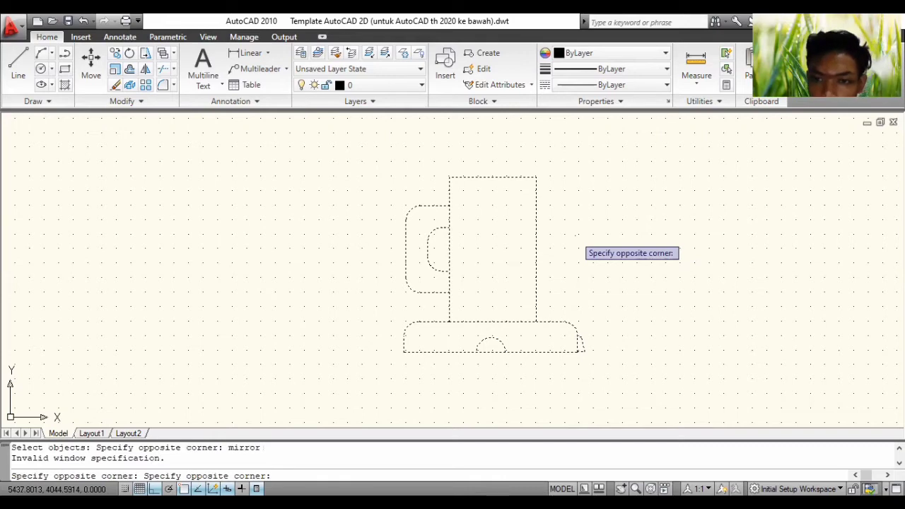
{"action": "left_click", "coordinate": [575, 236]}
{"action": "left_click", "coordinate": [674, 167]}
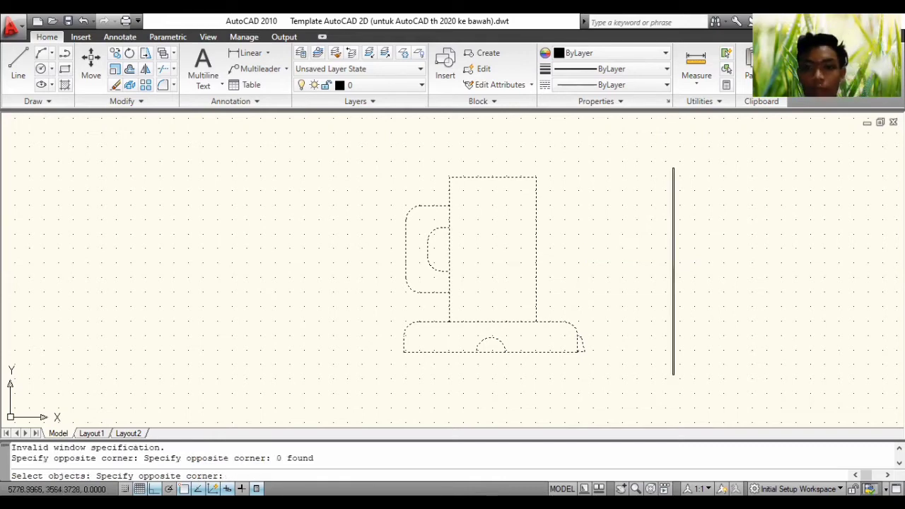
{"action": "left_click", "coordinate": [674, 375]}
{"action": "left_click", "coordinate": [672, 145]}
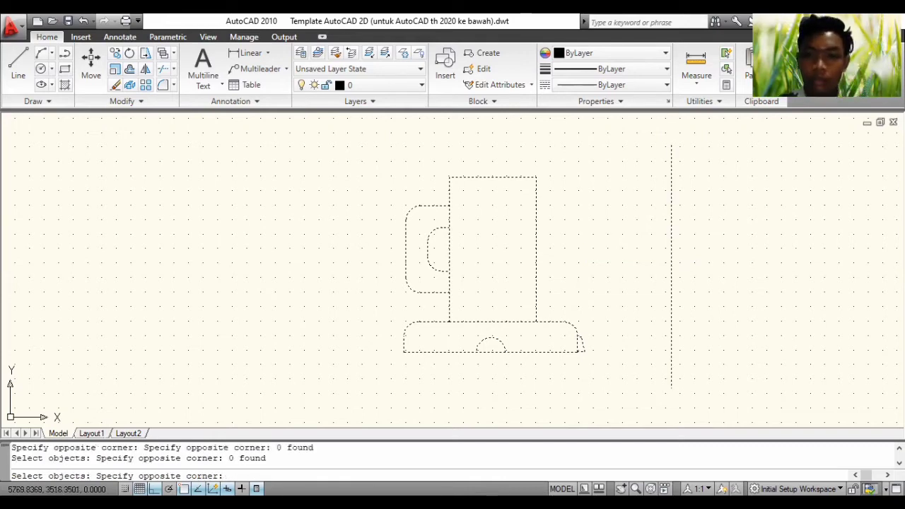
{"action": "left_click", "coordinate": [672, 388]}
{"action": "key", "text": "Return"}
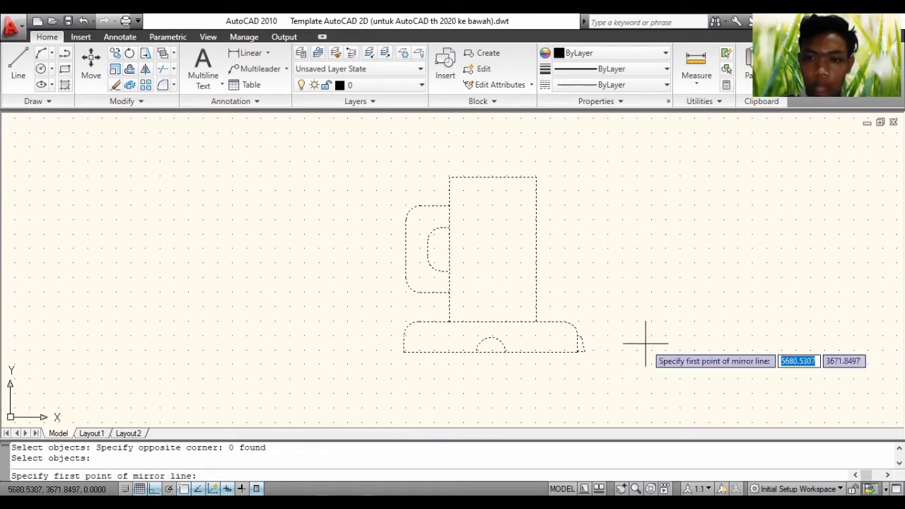
{"action": "left_click", "coordinate": [645, 344]}
{"action": "left_click", "coordinate": [665, 250]}
{"action": "key", "text": "Return"}
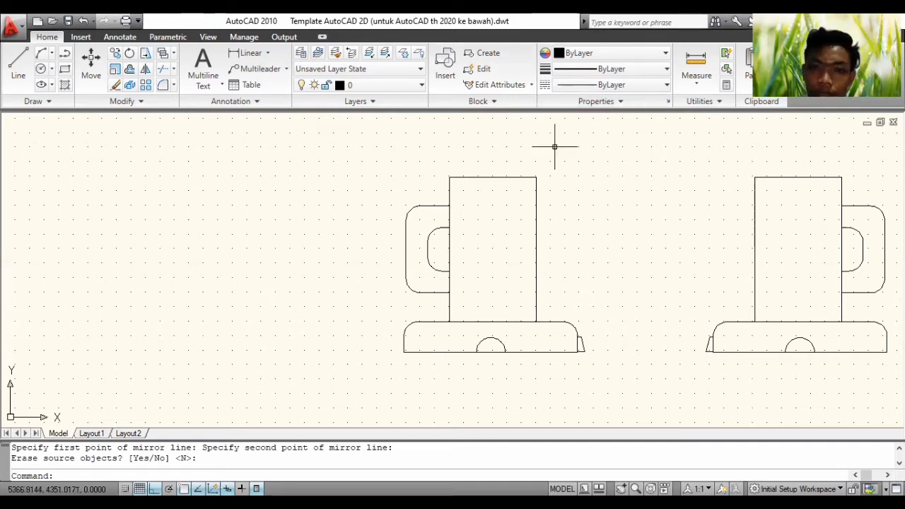
Mirror the entire right-hand figure across a vertical line through the middle figure, keeping the source objects
{"action": "left_click", "coordinate": [665, 137]}
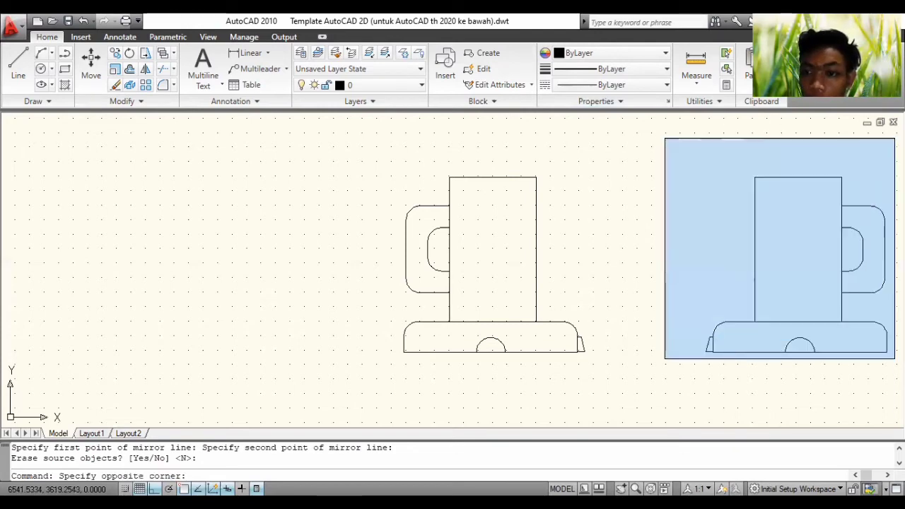
{"action": "middle_click_drag", "start_coordinate": [903, 375], "coordinate": [840, 375]}
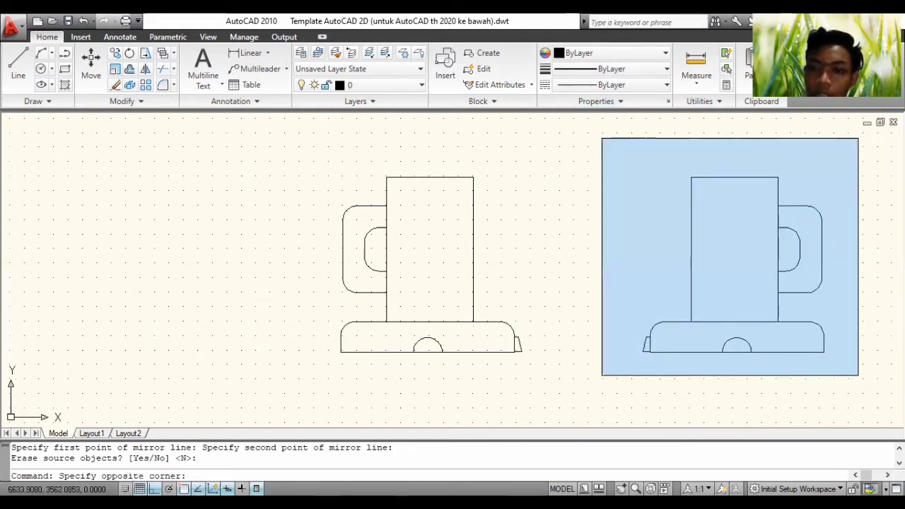
{"action": "left_click", "coordinate": [858, 374]}
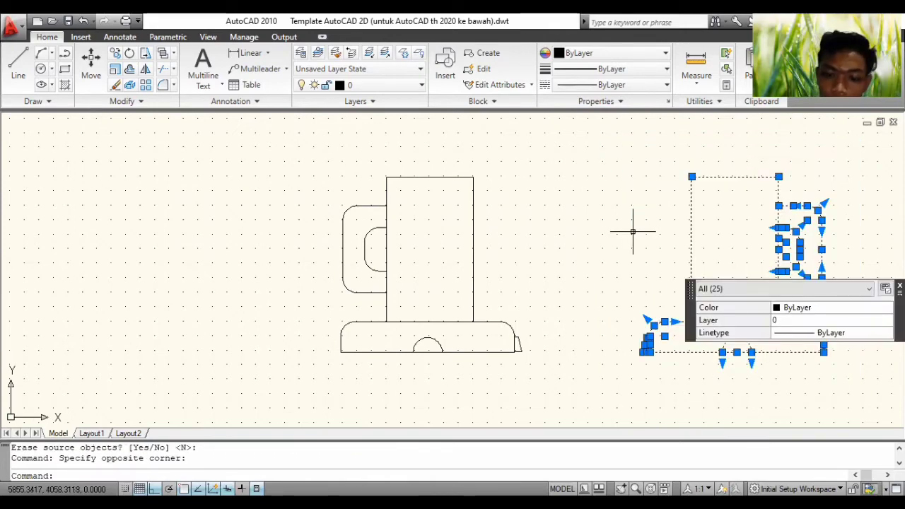
{"action": "type", "text": "mirro"}
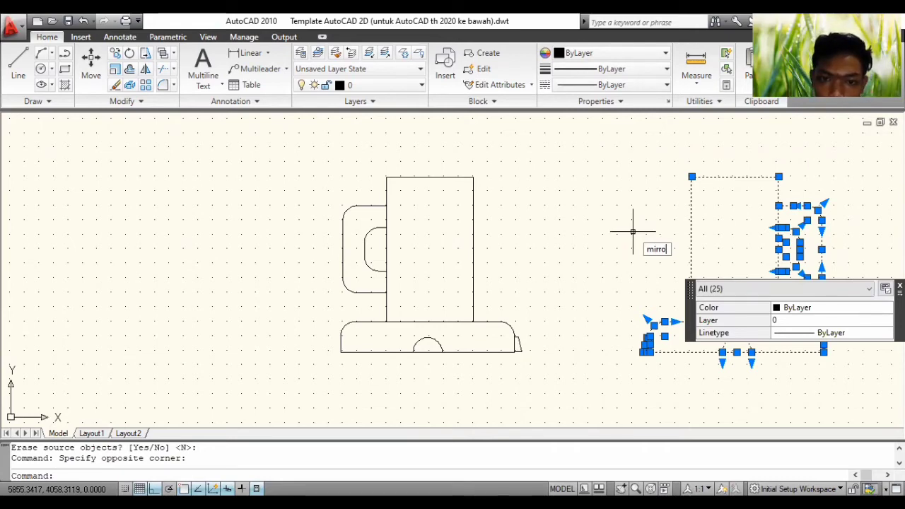
{"action": "type", "text": "r"}
{"action": "key", "text": "Return"}
{"action": "left_click", "coordinate": [433, 140]}
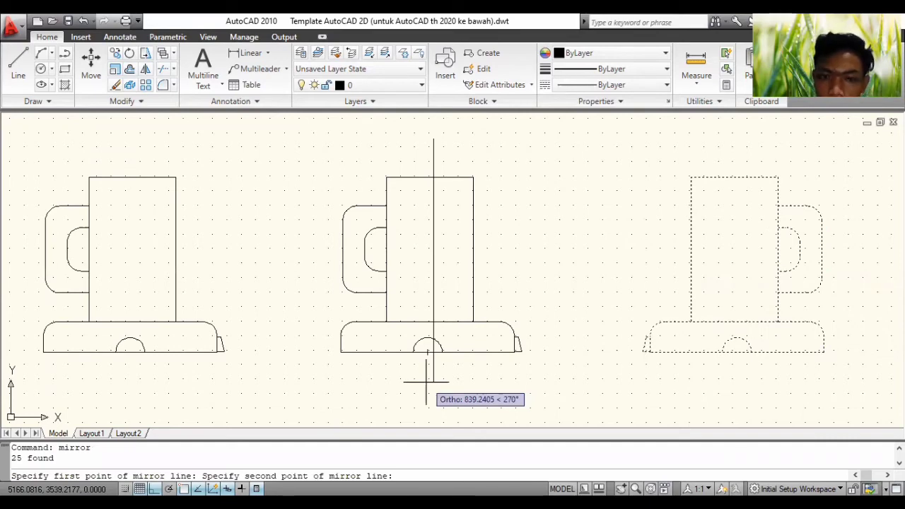
{"action": "left_click", "coordinate": [426, 382]}
{"action": "key", "text": "Return"}
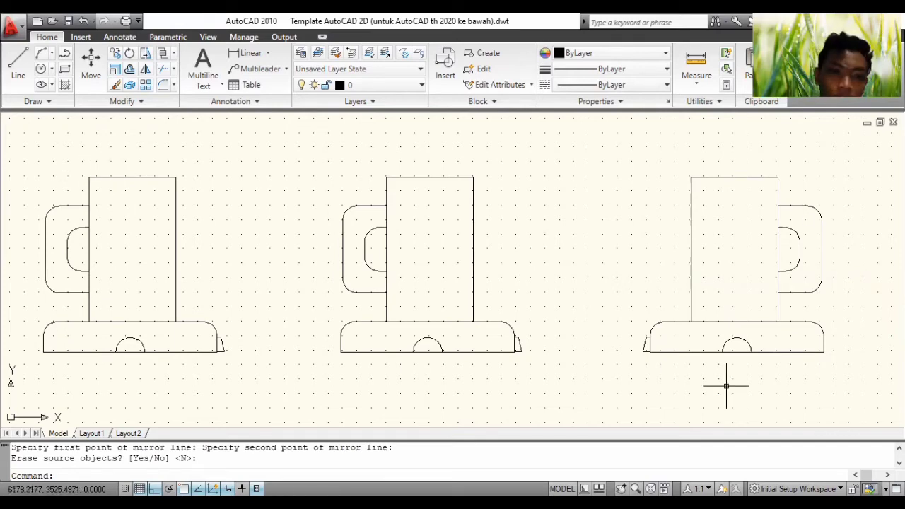
{"action": "scroll", "coordinate": [268, 363], "scroll_direction": "up", "scroll_amount": 1}
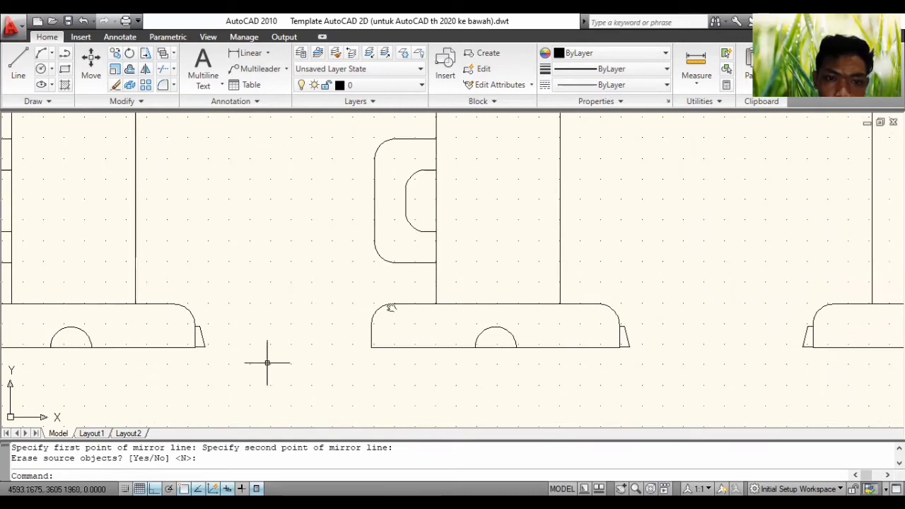
{"action": "mouse_move", "coordinate": [391, 308]}
{"action": "middle_mouse_down"}
{"action": "mouse_move", "coordinate": [599, 283]}
{"action": "mouse_move", "coordinate": [623, 291]}
{"action": "middle_mouse_up"}
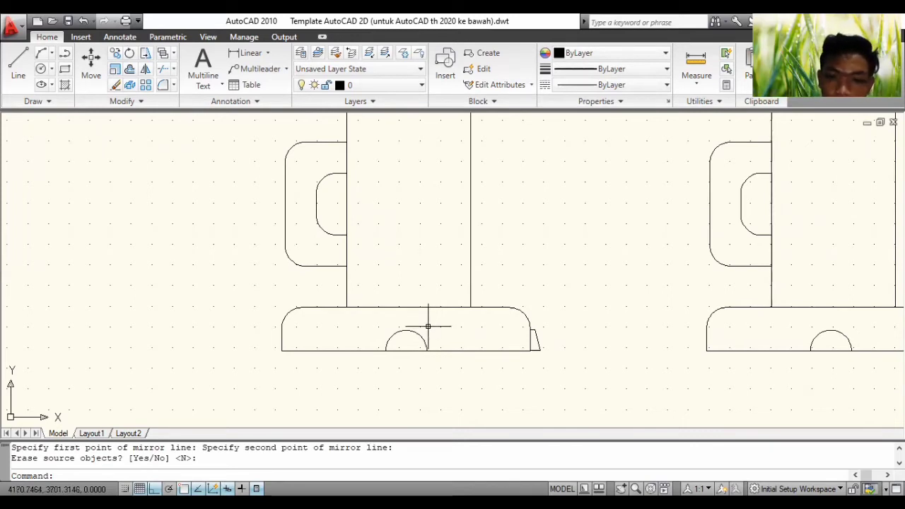
{"action": "type", "text": "trims"}
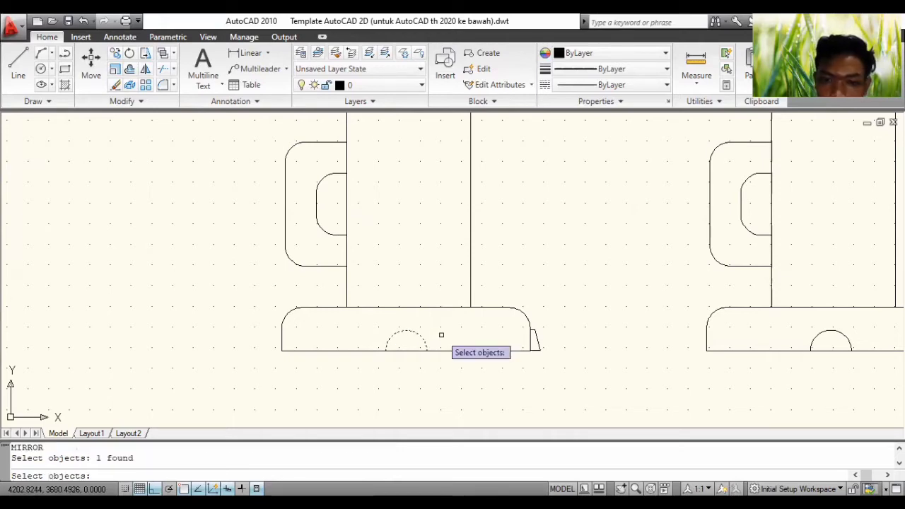
{"action": "key", "text": "Return"}
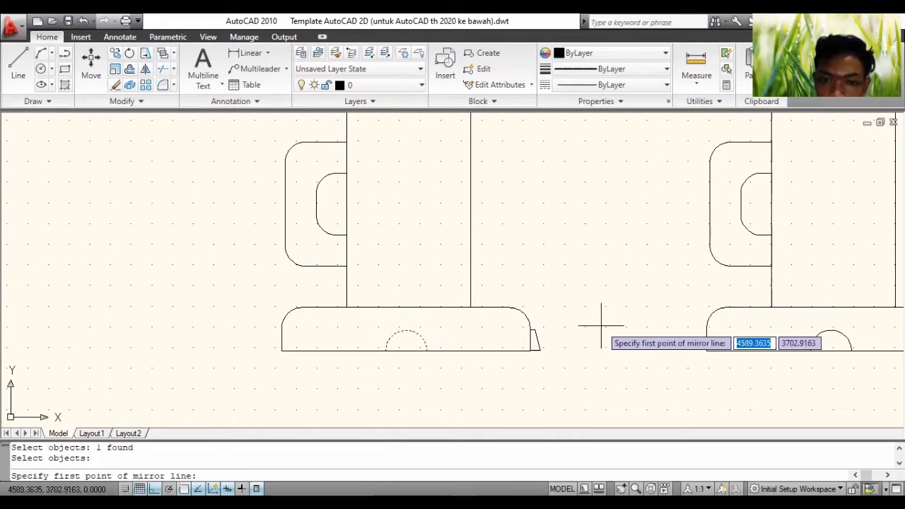
{"action": "left_click", "coordinate": [601, 326]}
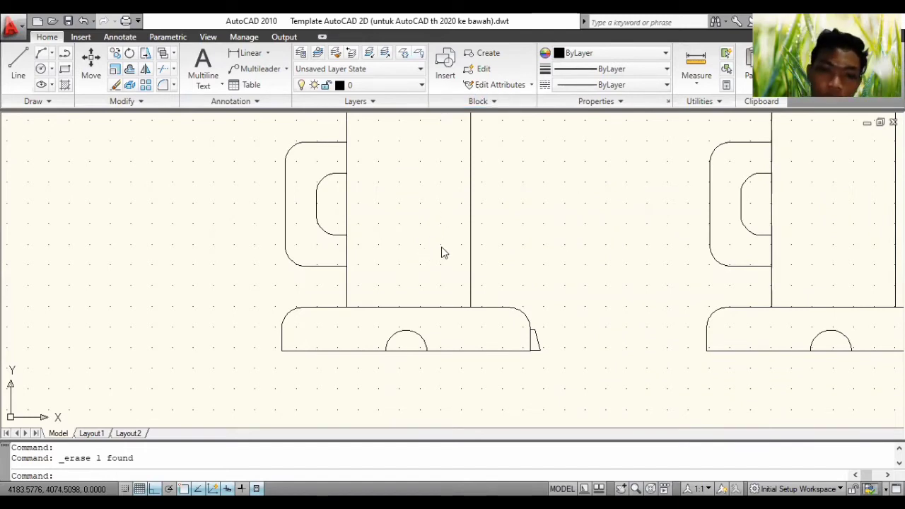
Erase the semicircular arc from the base of the leftmost figure
{"action": "left_click", "coordinate": [417, 339]}
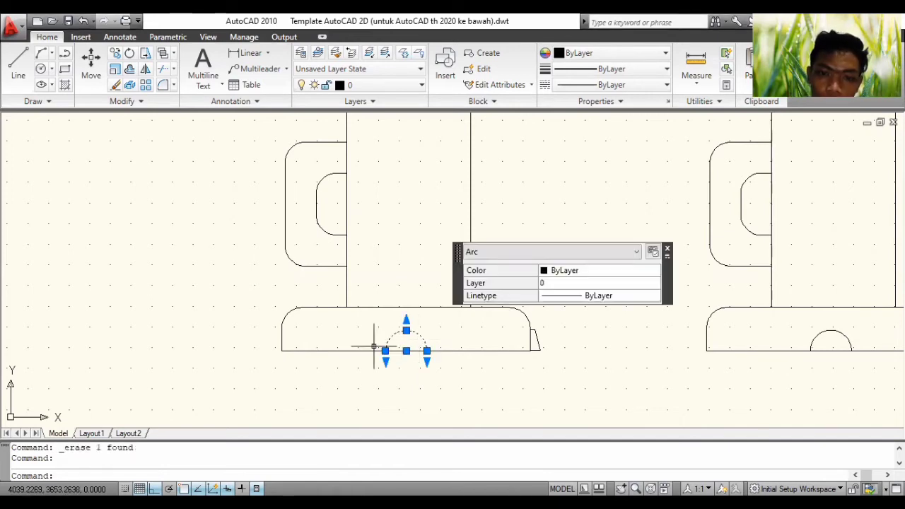
{"action": "right_click", "coordinate": [417, 339]}
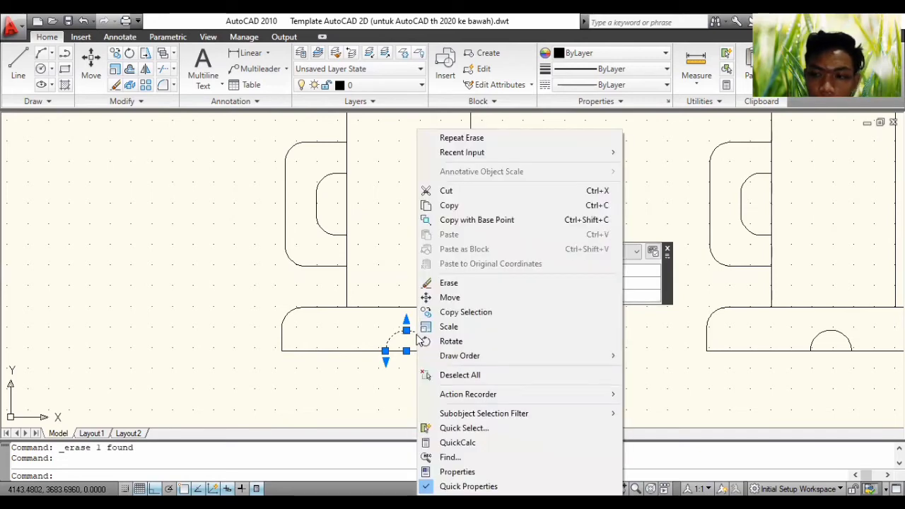
{"action": "left_click", "coordinate": [459, 283]}
{"action": "scroll", "coordinate": [526, 334], "scroll_direction": "up", "scroll_amount": 2}
{"action": "scroll", "coordinate": [526, 334], "scroll_direction": "down", "scroll_amount": 2}
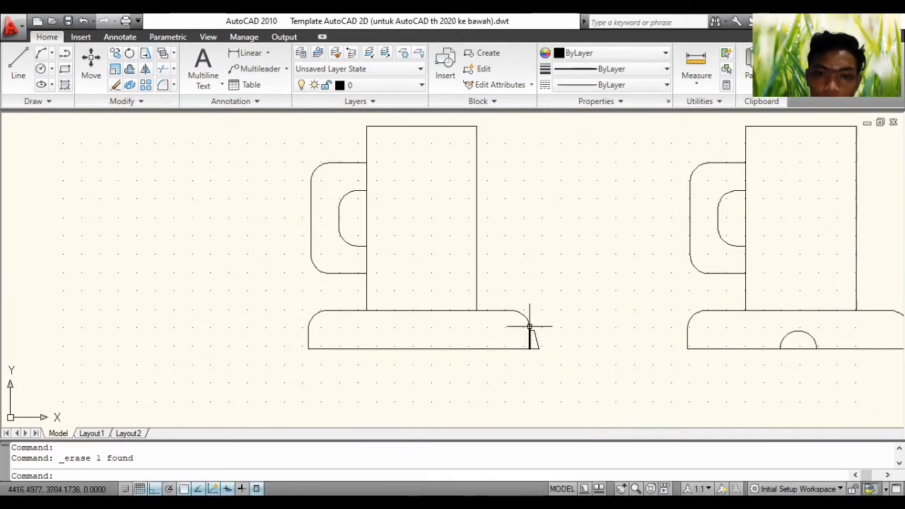
Erase the semicircular arc from the base of the rightmost figure
{"action": "scroll", "coordinate": [529, 321], "scroll_direction": "down", "scroll_amount": 2}
{"action": "middle_click_drag", "start_coordinate": [575, 292], "coordinate": [317, 297]}
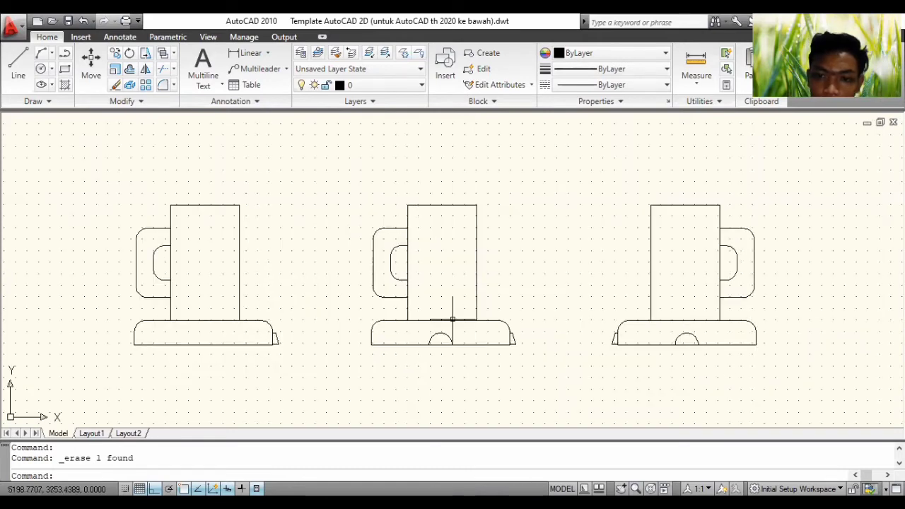
{"action": "left_click", "coordinate": [685, 336]}
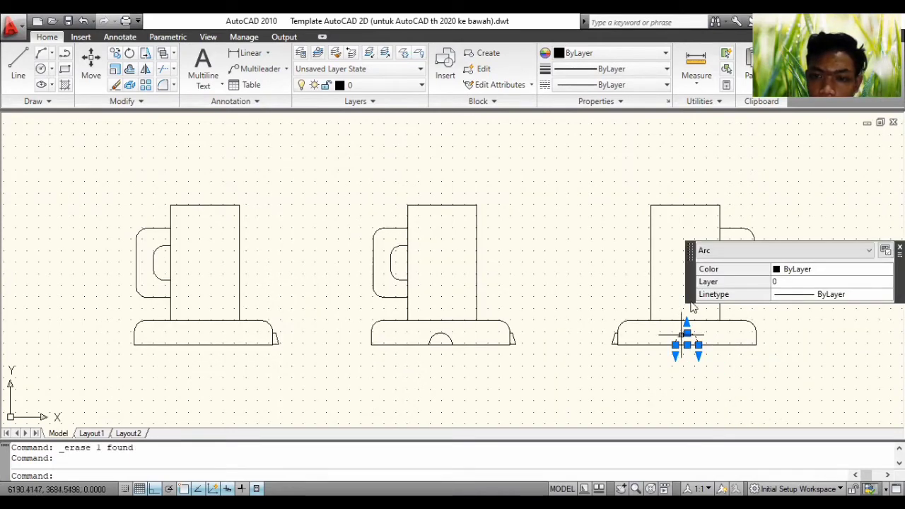
{"action": "right_click", "coordinate": [683, 333]}
{"action": "left_click", "coordinate": [703, 286]}
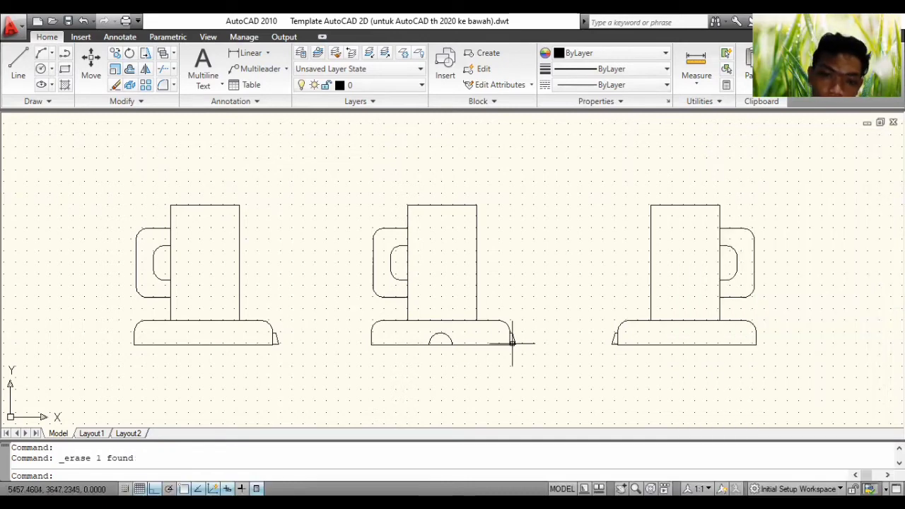
Try erasing the middle figure's side tab together with the base's adjoining vertical edge, and undo the erasure
{"action": "scroll", "coordinate": [521, 332], "scroll_direction": "up", "scroll_amount": 3}
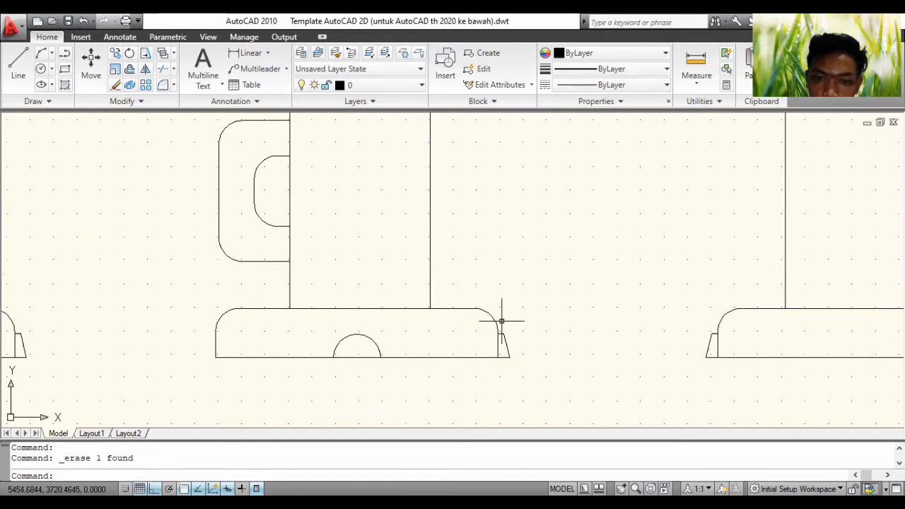
{"action": "left_click", "coordinate": [490, 325]}
{"action": "left_click", "coordinate": [518, 369]}
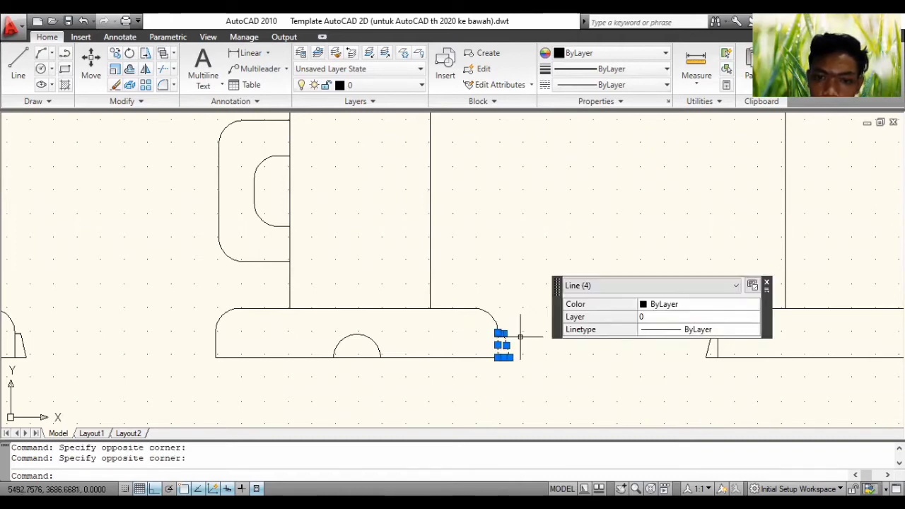
{"action": "right_click", "coordinate": [502, 343]}
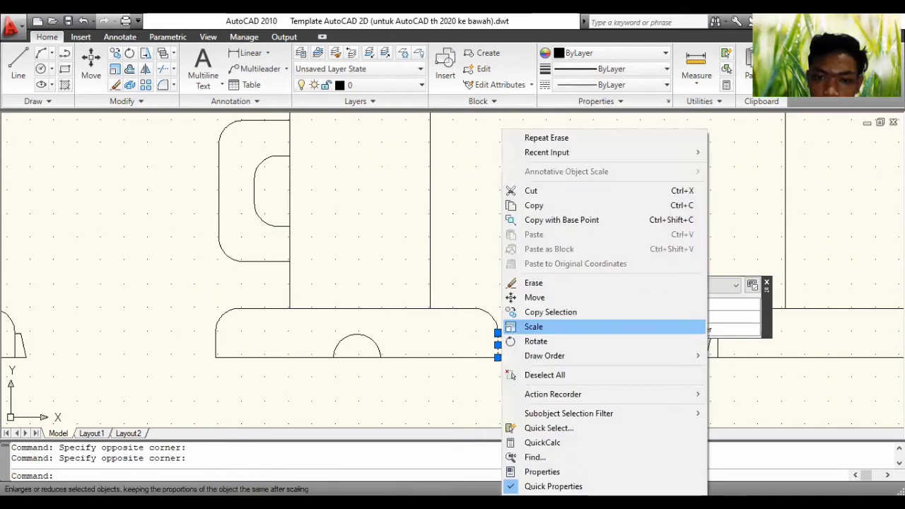
{"action": "left_click", "coordinate": [542, 285]}
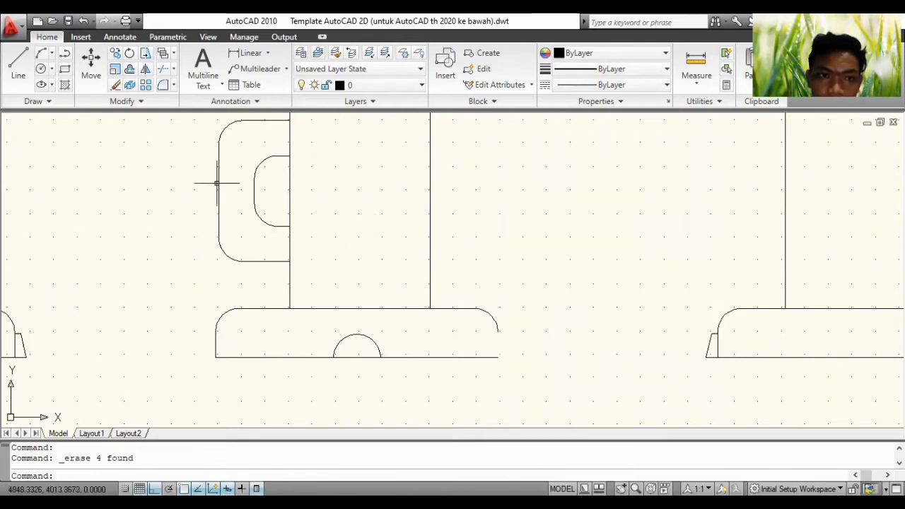
{"action": "left_click", "coordinate": [83, 21]}
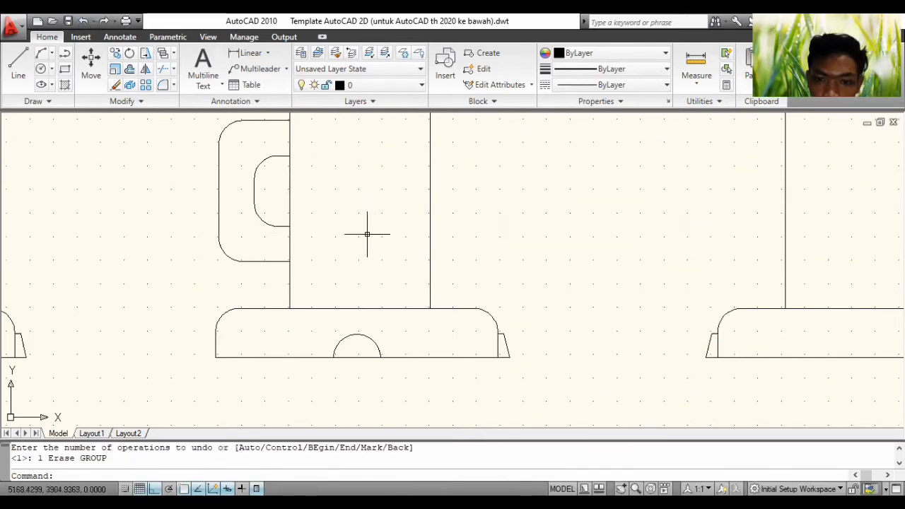
Erase the outer, top and bottom lines of the middle figure's side tab, keeping the base's vertical edge
{"action": "left_click", "coordinate": [500, 327]}
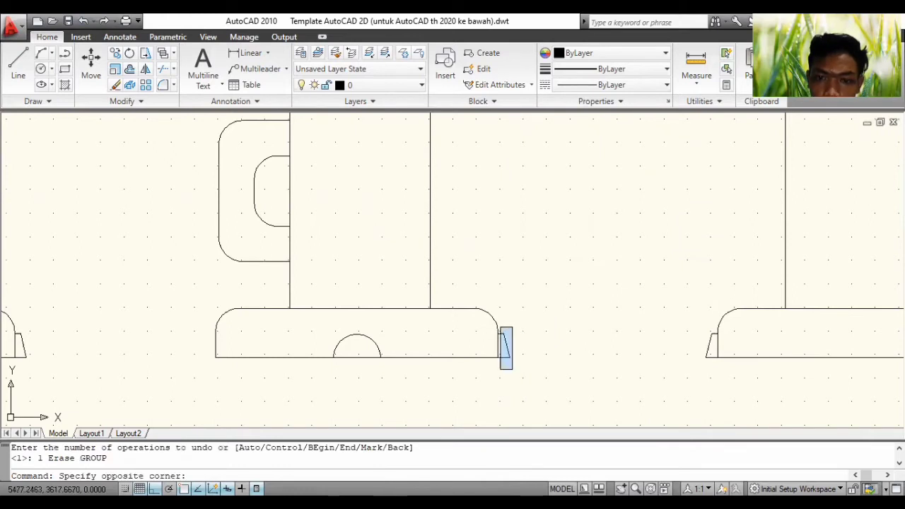
{"action": "left_click", "coordinate": [512, 369]}
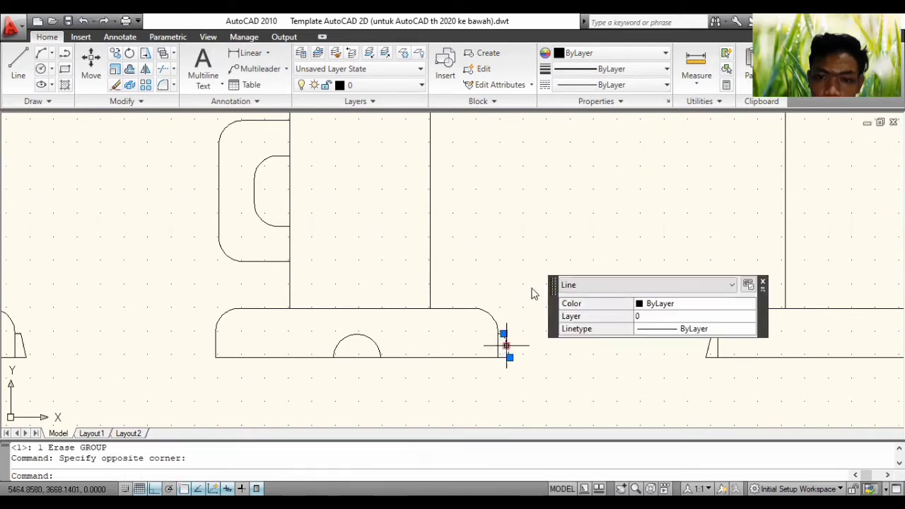
{"action": "key", "text": "Delete"}
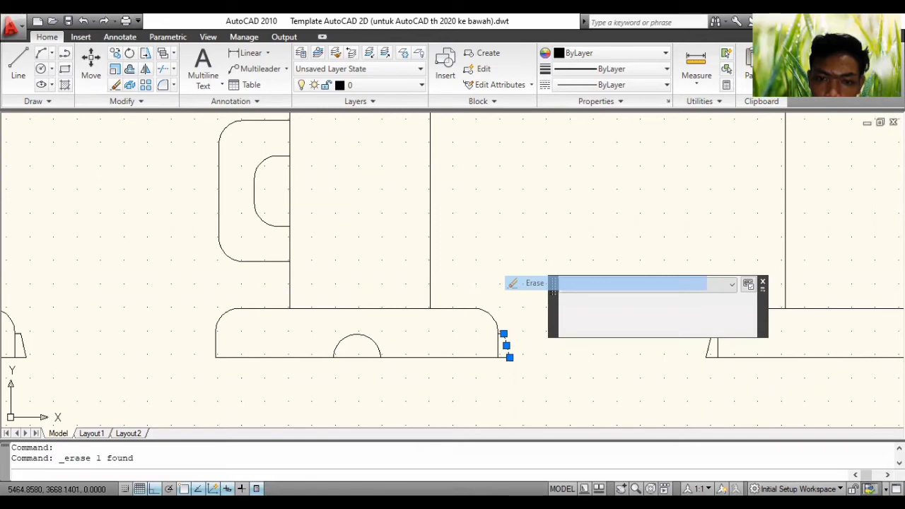
{"action": "double_click", "coordinate": [521, 284]}
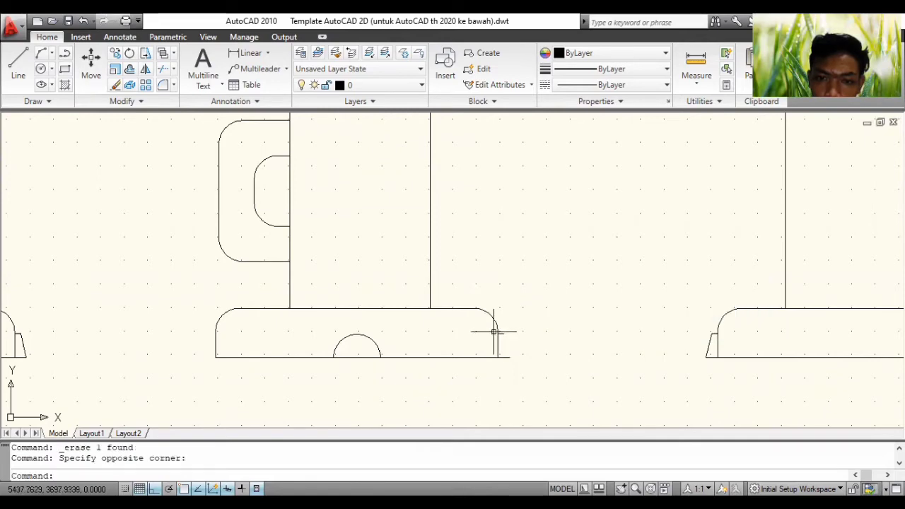
{"action": "left_click", "coordinate": [493, 331]}
{"action": "left_click", "coordinate": [506, 335]}
{"action": "right_click", "coordinate": [507, 335]}
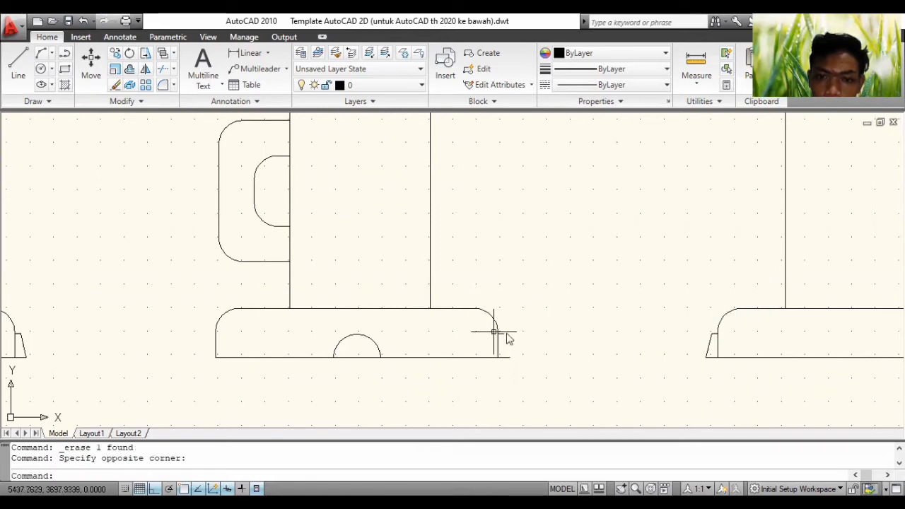
{"action": "left_click", "coordinate": [538, 283]}
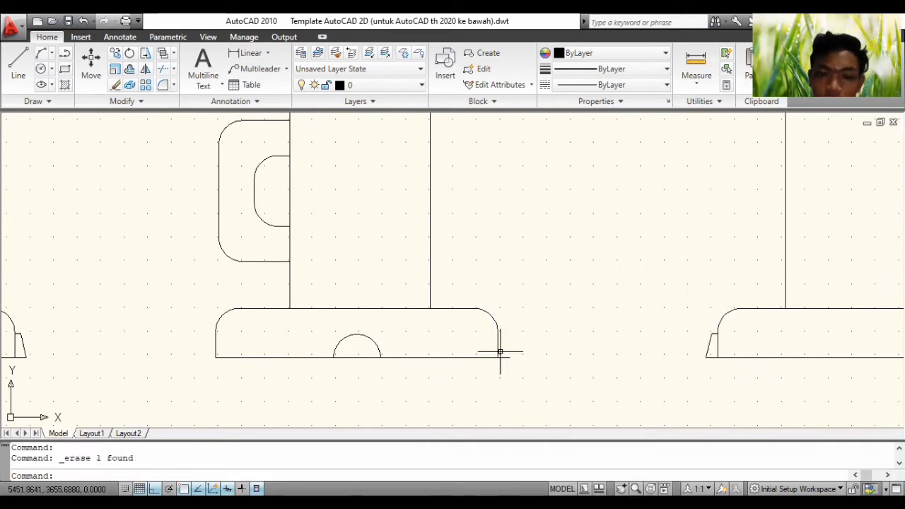
Erase the inner and outer handle outlines from the middle figure
{"action": "scroll", "coordinate": [407, 295], "scroll_direction": "down", "scroll_amount": 2}
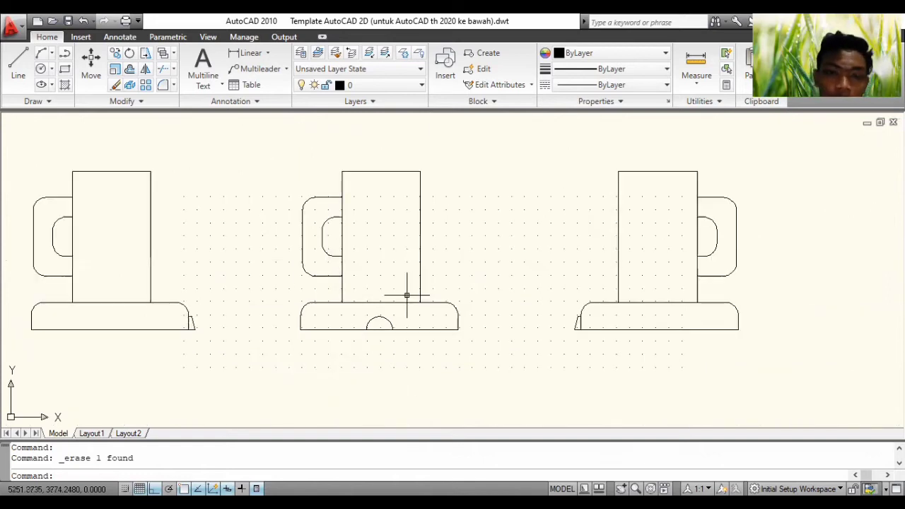
{"action": "left_click", "coordinate": [288, 185]}
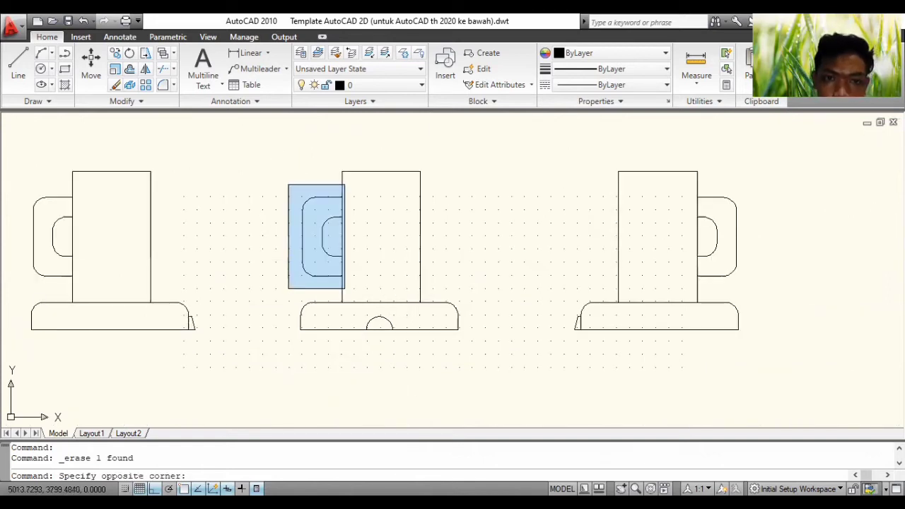
{"action": "left_click", "coordinate": [345, 289]}
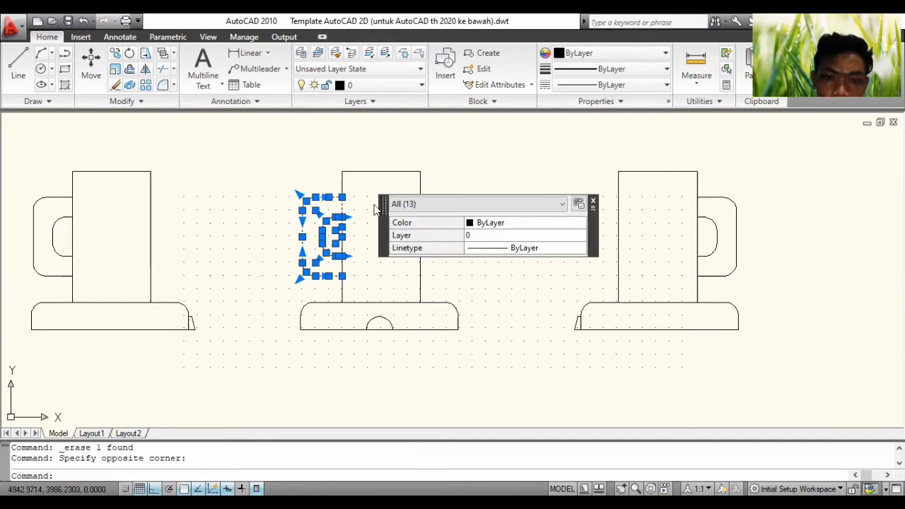
{"action": "right_click", "coordinate": [327, 130]}
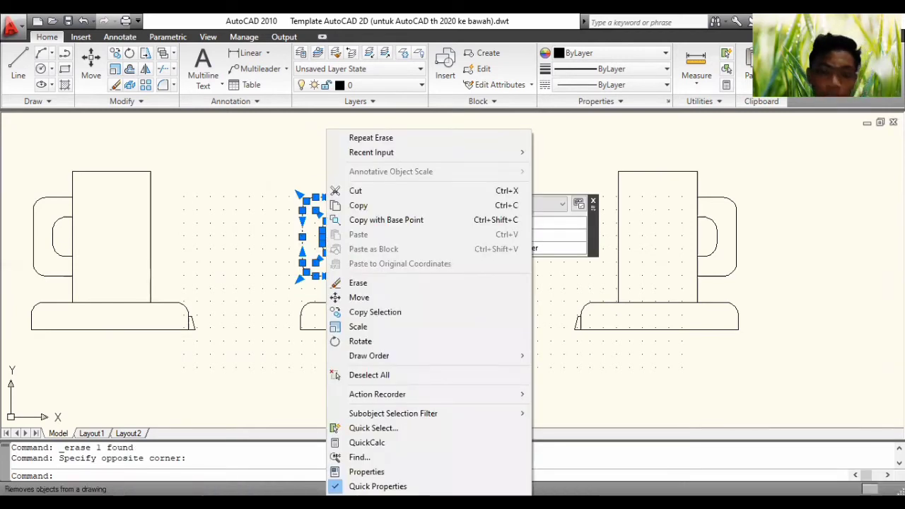
{"action": "left_click", "coordinate": [382, 282]}
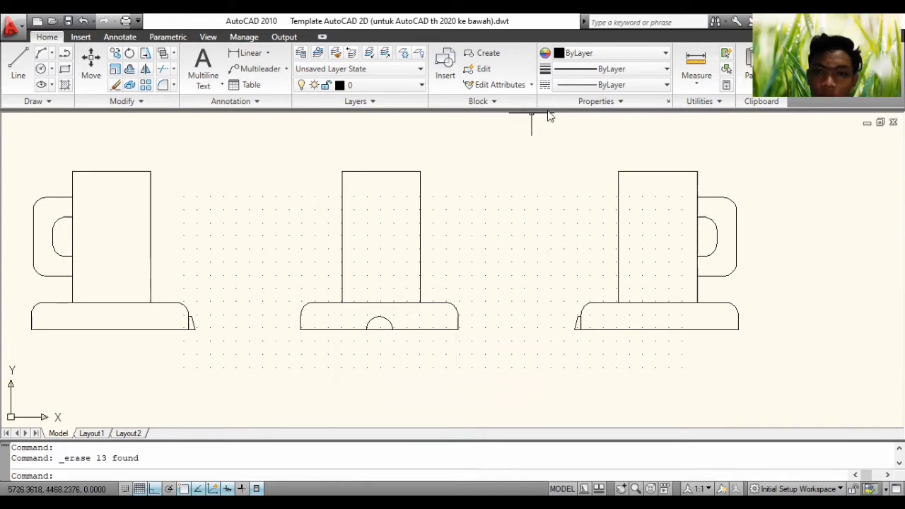
Mirror the whole middle figure across a vertical line through the right-hand figure's body, keeping the original, to make a fourth figure
{"action": "scroll", "coordinate": [499, 265], "scroll_direction": "down", "scroll_amount": 2}
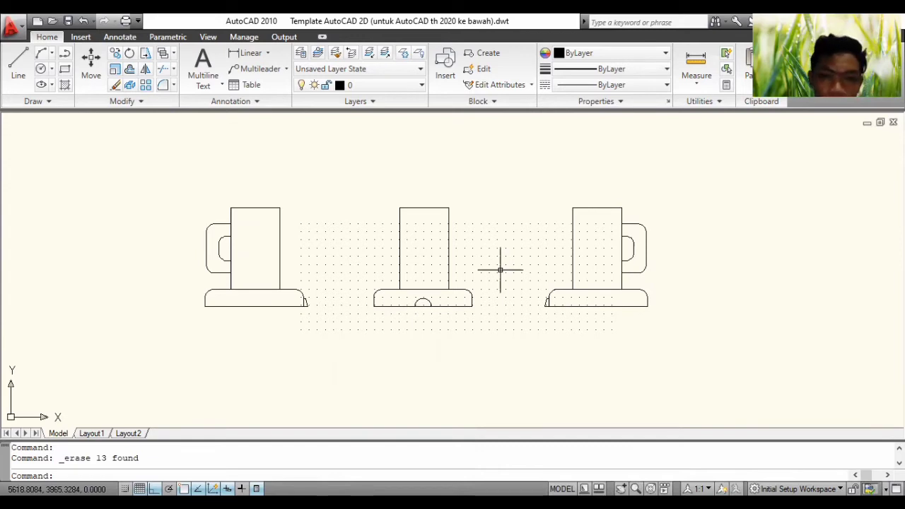
{"action": "left_click", "coordinate": [370, 190]}
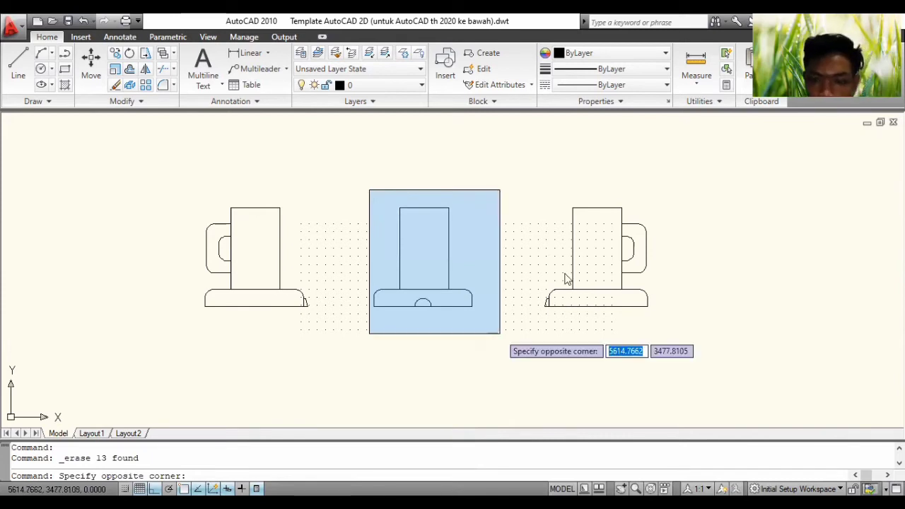
{"action": "left_click", "coordinate": [497, 333]}
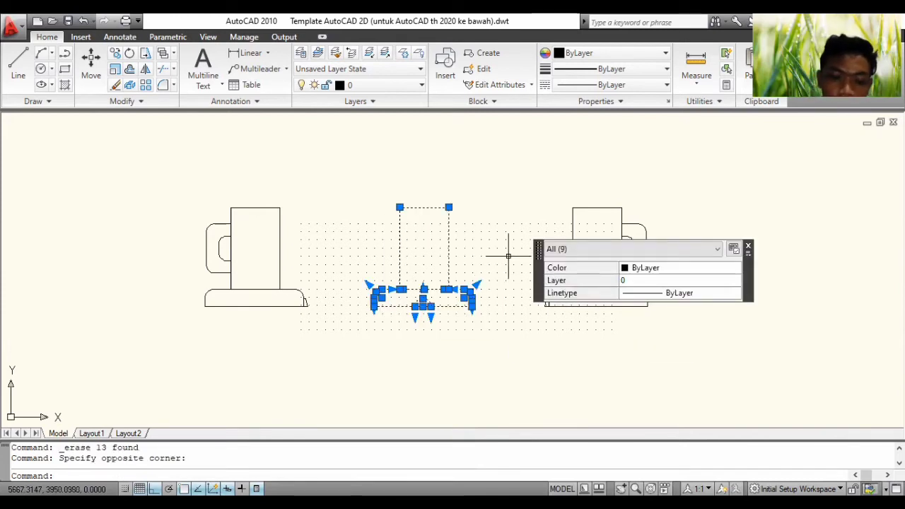
{"action": "type", "text": "c"}
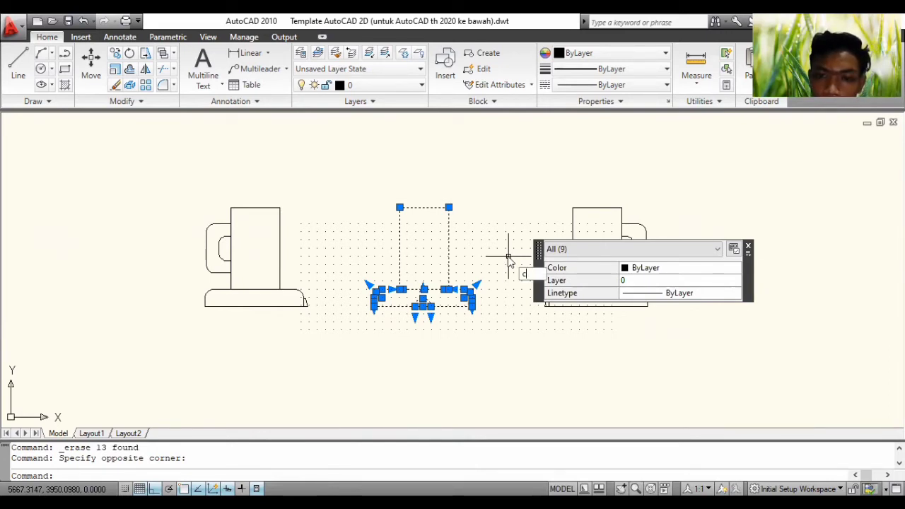
{"action": "key", "text": "BackSpace"}
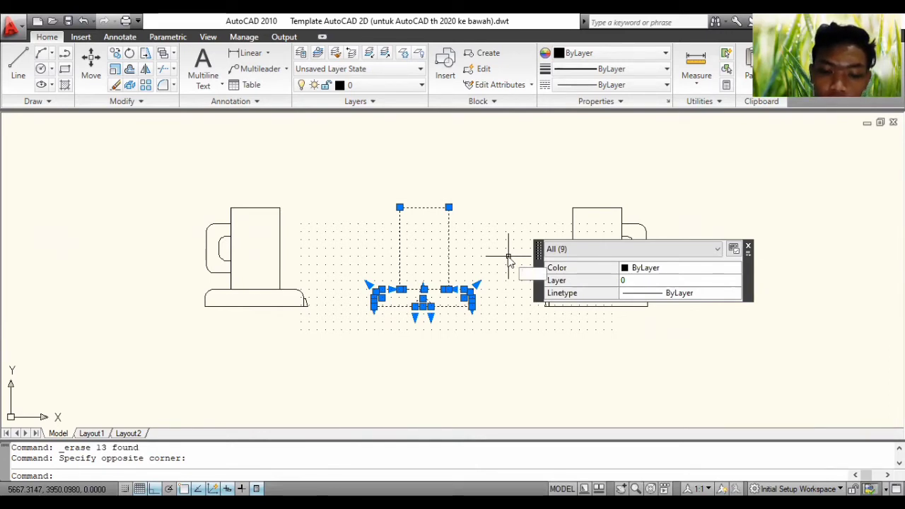
{"action": "type", "text": "mirror"}
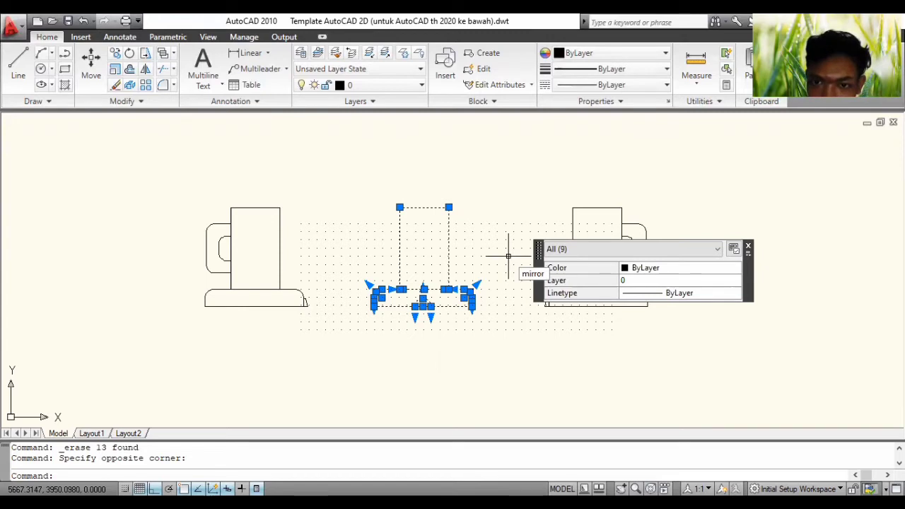
{"action": "key", "text": "Return"}
{"action": "left_click", "coordinate": [508, 256]}
{"action": "left_click", "coordinate": [604, 323]}
{"action": "key", "text": "Return"}
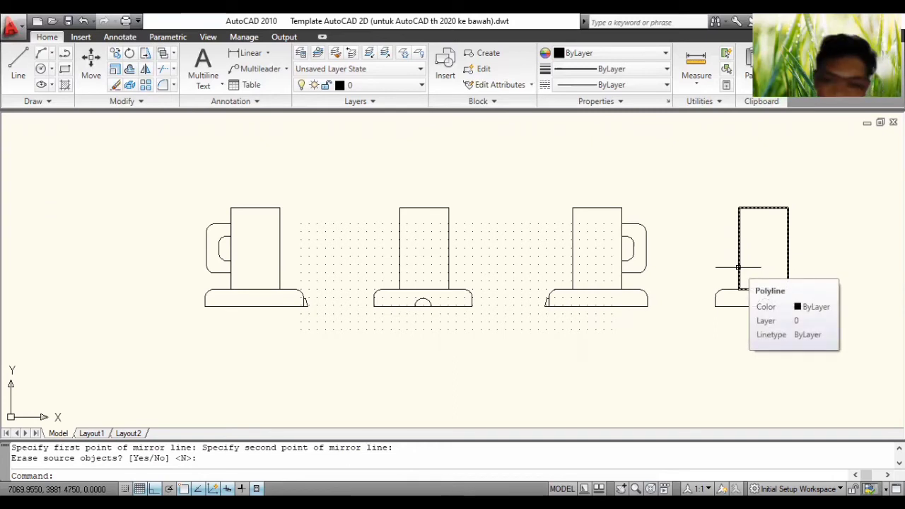
Erase the semicircular arc from the base of the new fourth figure
{"action": "left_click", "coordinate": [761, 301]}
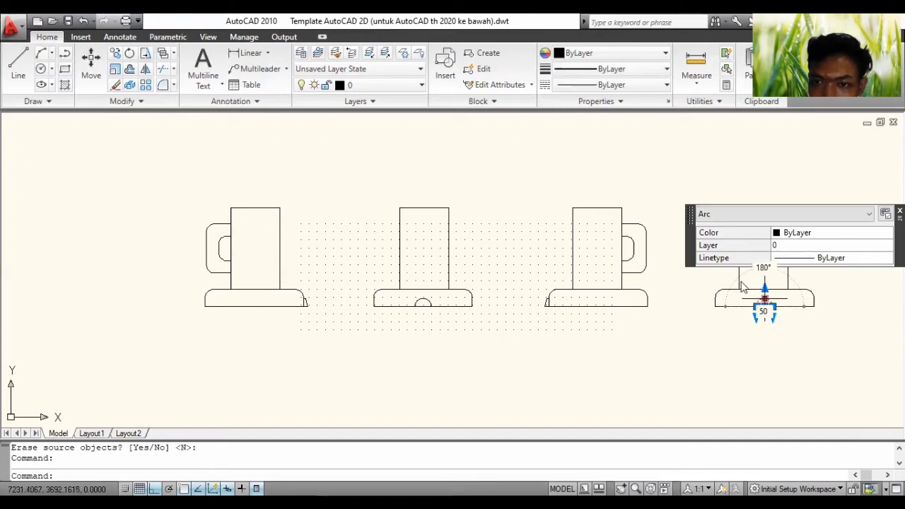
{"action": "key", "text": "Delete"}
{"action": "scroll", "coordinate": [707, 311], "scroll_direction": "up", "scroll_amount": 4}
{"action": "mouse_move", "coordinate": [686, 228]}
{"action": "middle_mouse_down"}
{"action": "mouse_move", "coordinate": [414, 318]}
{"action": "mouse_move", "coordinate": [420, 303]}
{"action": "middle_mouse_up"}
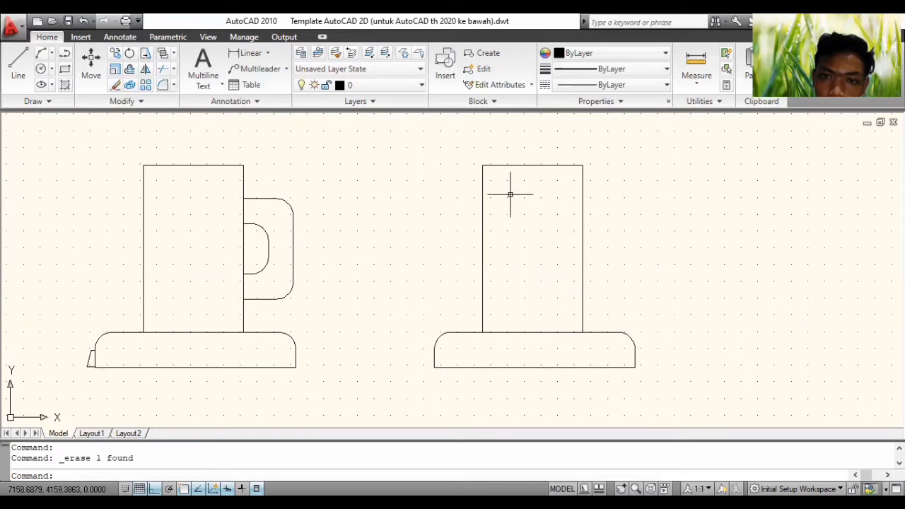
{"action": "left_click_drag", "start_coordinate": [510, 194], "coordinate": [560, 294]}
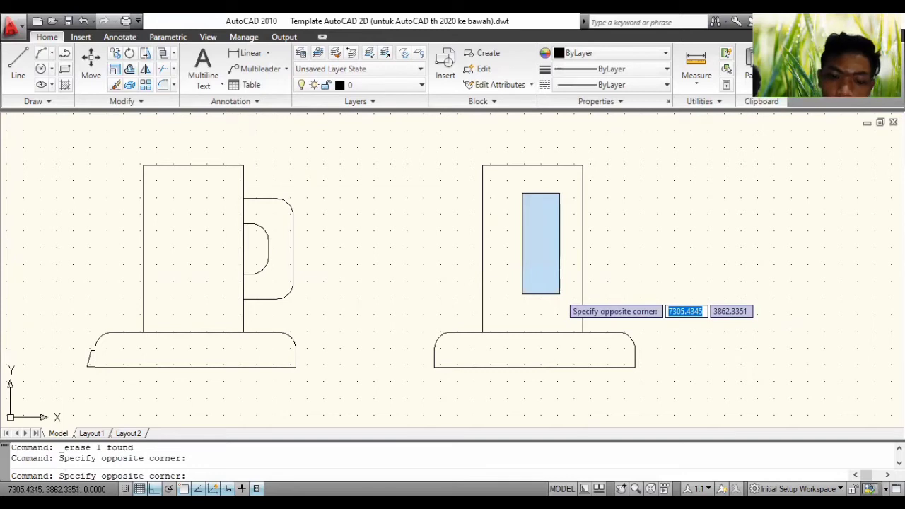
{"action": "left_click", "coordinate": [559, 293]}
{"action": "type", "text": "re"}
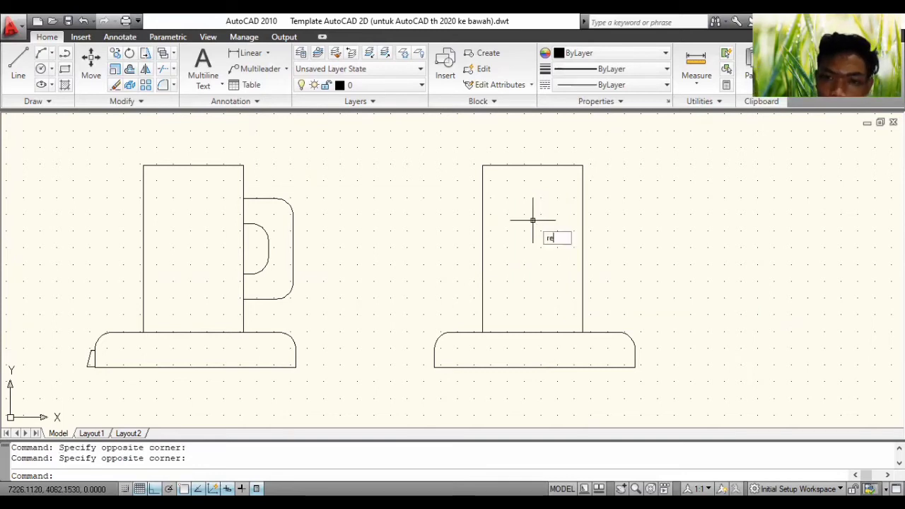
{"action": "type", "text": "c"}
{"action": "key", "text": "Return"}
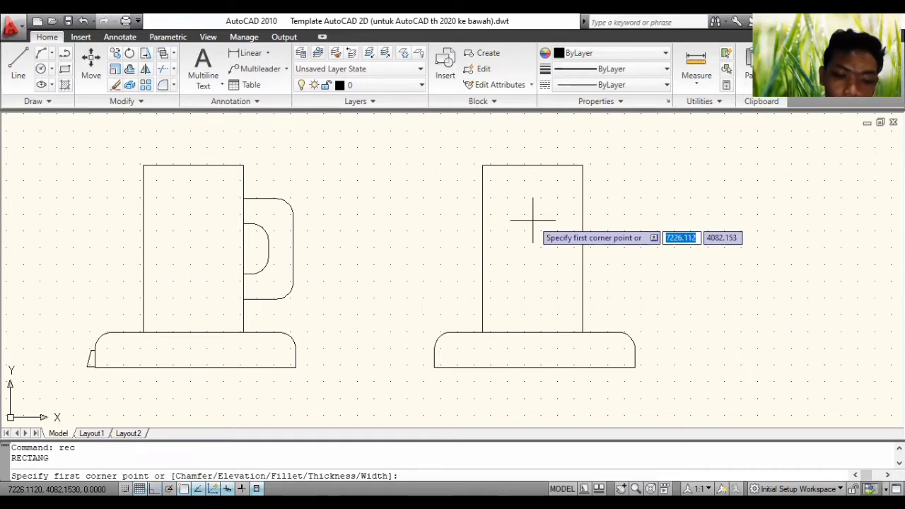
{"action": "left_click", "coordinate": [502, 205]}
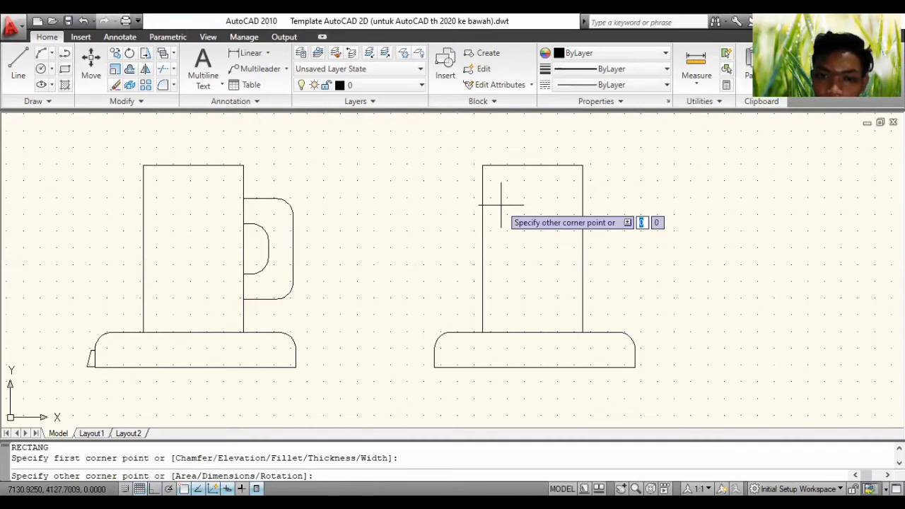
{"action": "key", "text": "Escape"}
{"action": "left_click", "coordinate": [505, 201]}
{"action": "key", "text": "ctrl+z"}
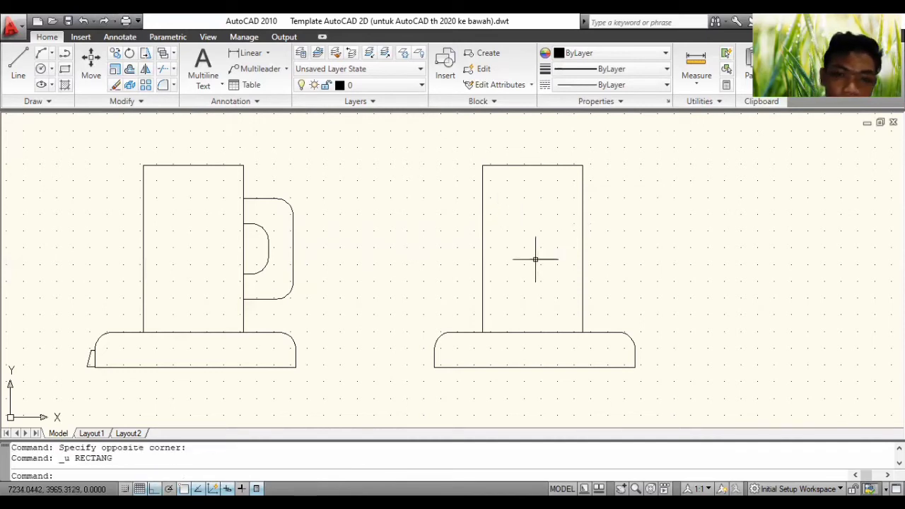
{"action": "left_click", "coordinate": [532, 232]}
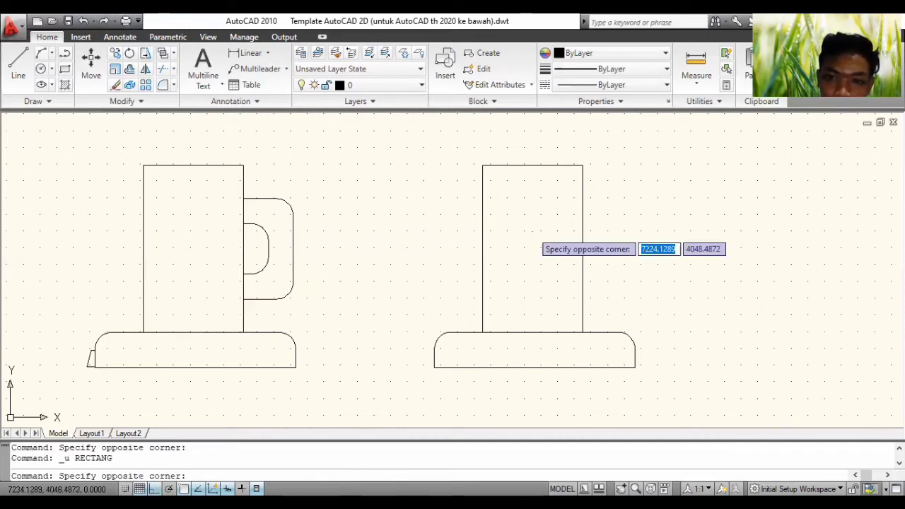
{"action": "key", "text": "Escape"}
Draw a rectangle 100 wide and 300 high inside the fourth figure's body, starting near its upper part and extending downward
{"action": "type", "text": "rec"}
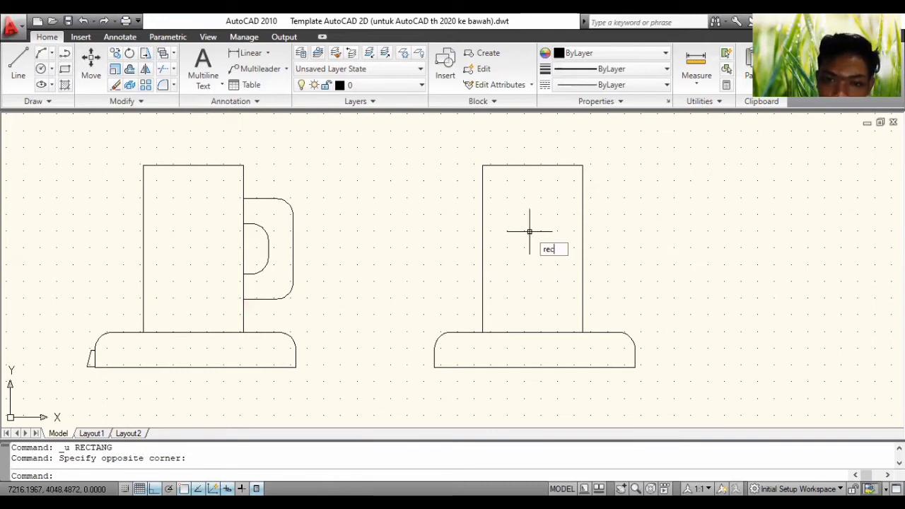
{"action": "key", "text": "Return"}
{"action": "left_click", "coordinate": [518, 196]}
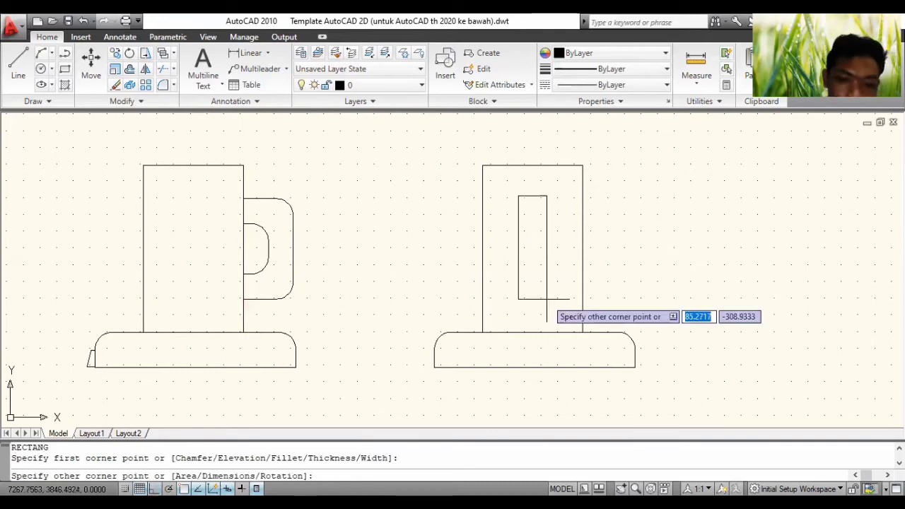
{"action": "type", "text": "100"}
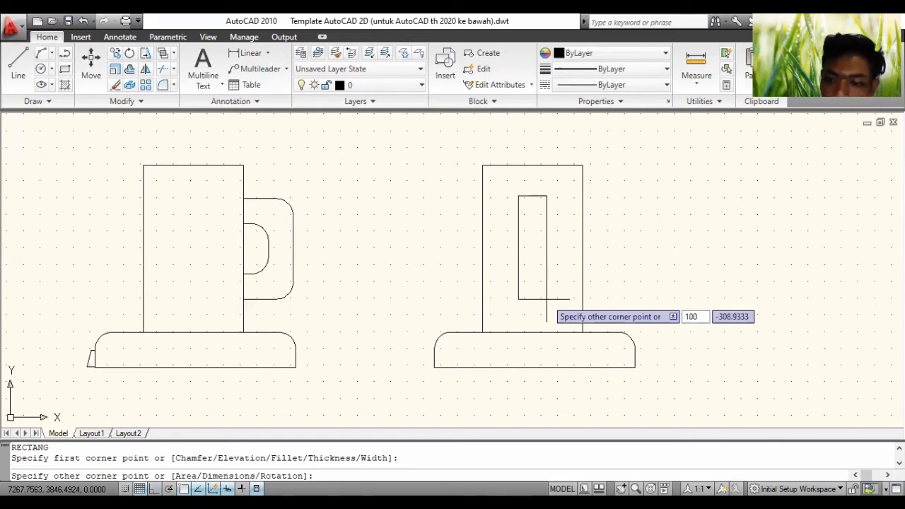
{"action": "key", "text": "Tab"}
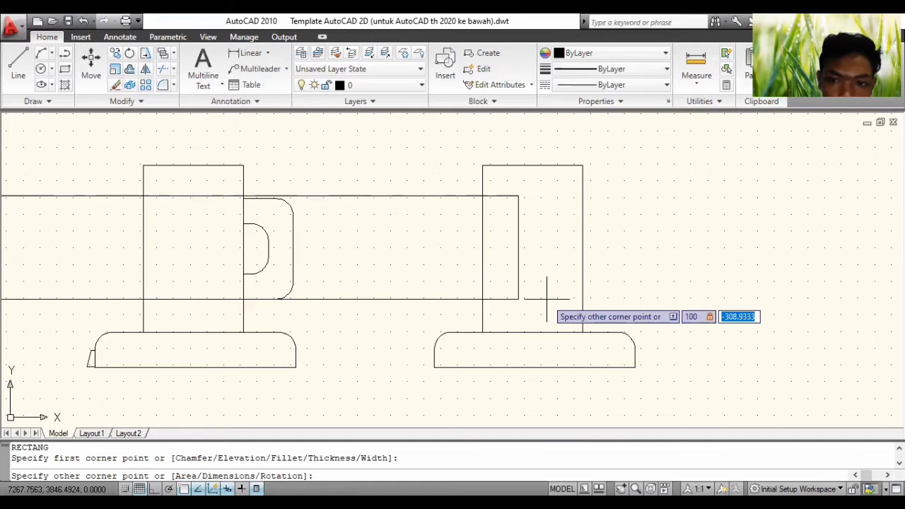
{"action": "type", "text": "-"}
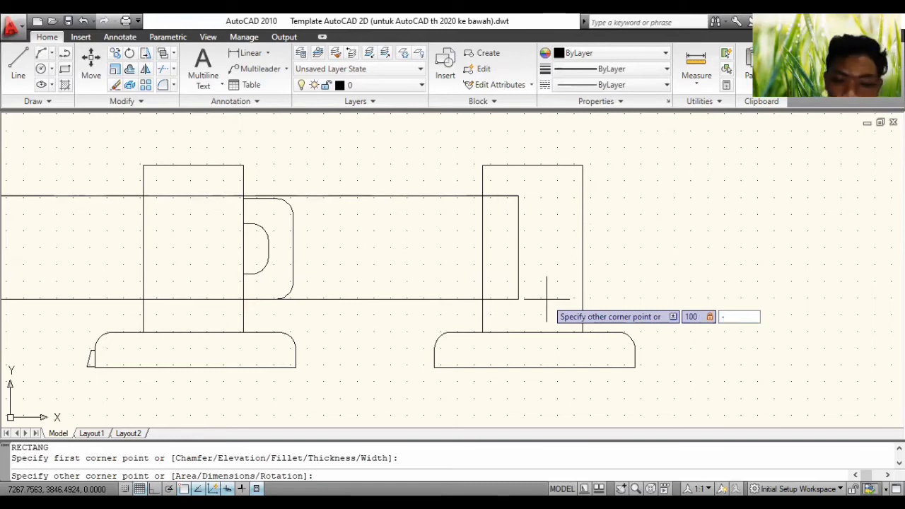
{"action": "type", "text": "300"}
{"action": "key", "text": "Return"}
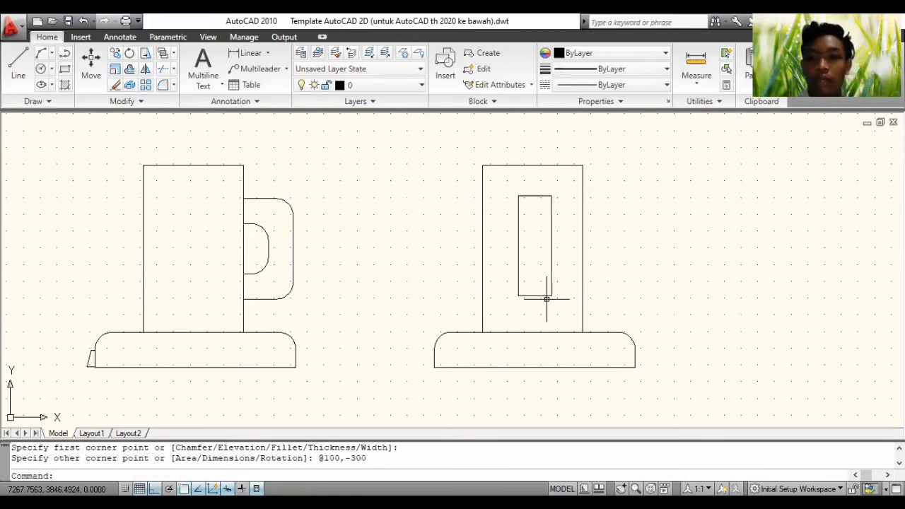
Nudge the 100 by 300 rectangle inside the last mug view slightly left to centre it on the body
{"action": "left_click", "coordinate": [513, 189]}
{"action": "left_click", "coordinate": [561, 317]}
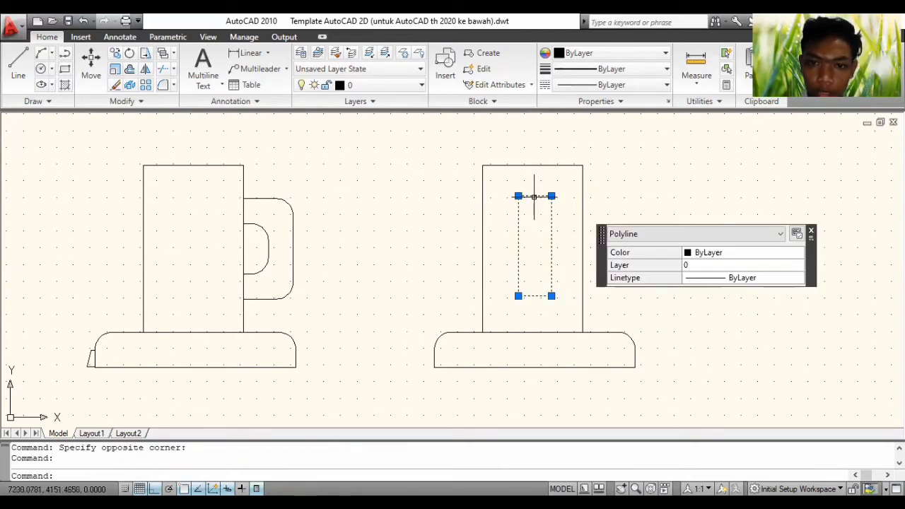
{"action": "key", "text": "Escape"}
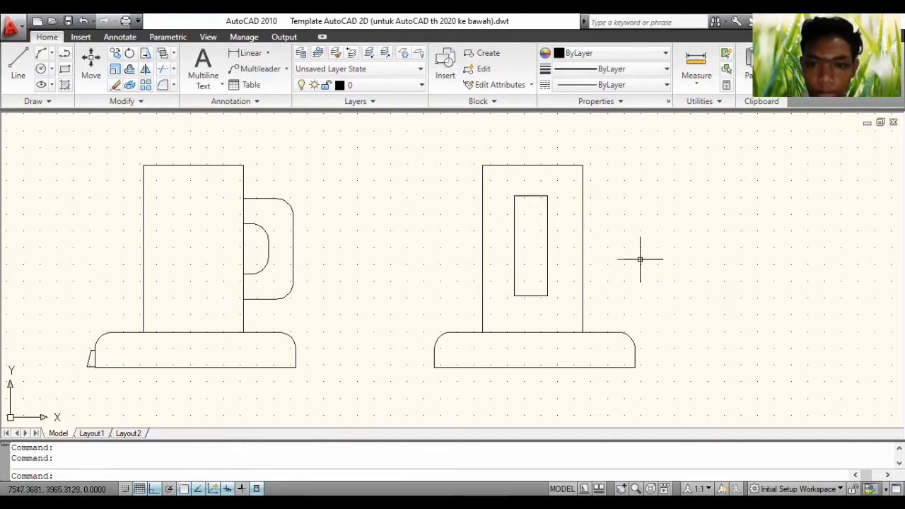
{"action": "left_click", "coordinate": [537, 195]}
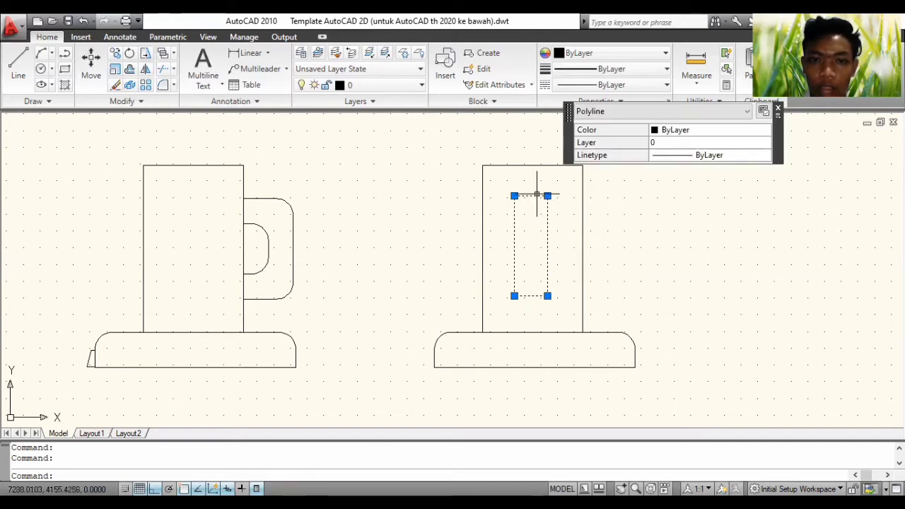
{"action": "left_click", "coordinate": [685, 242]}
{"action": "left_click", "coordinate": [618, 231]}
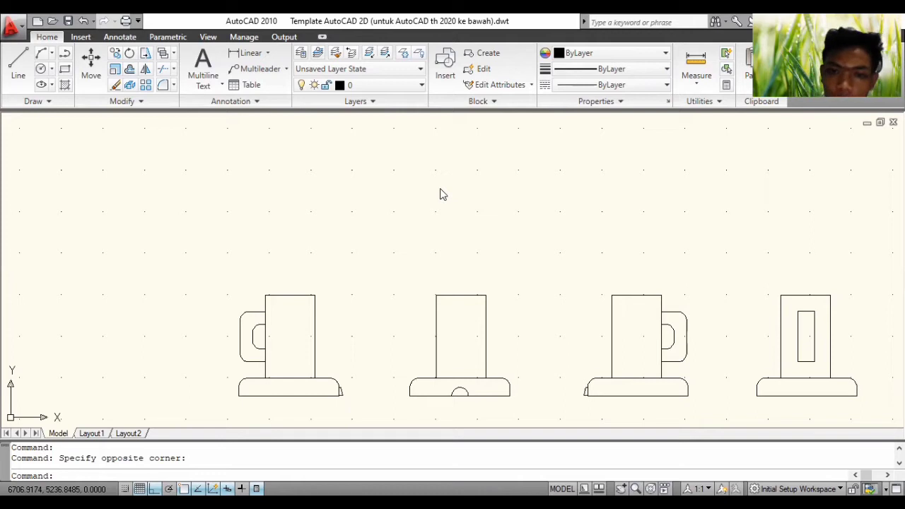
Draw a circle of radius 300 in the empty area above the second mug view
{"action": "type", "text": "circle"}
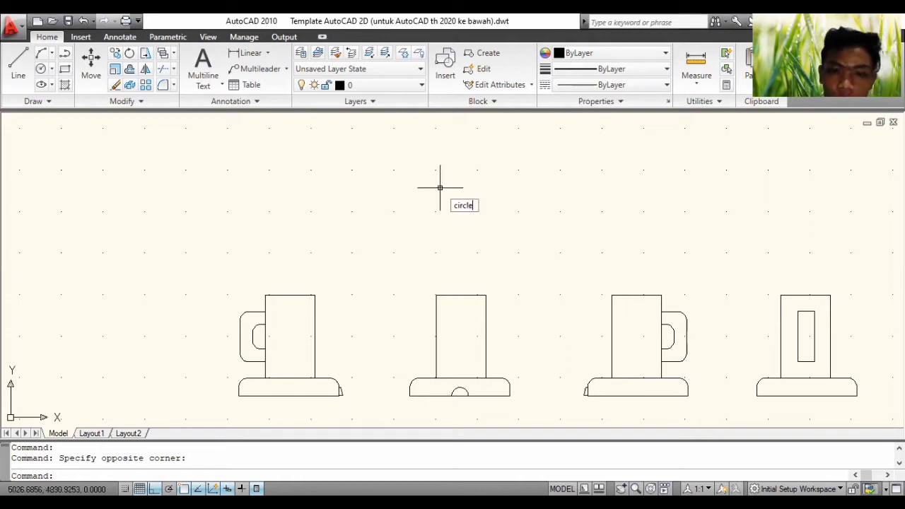
{"action": "key", "text": "Return"}
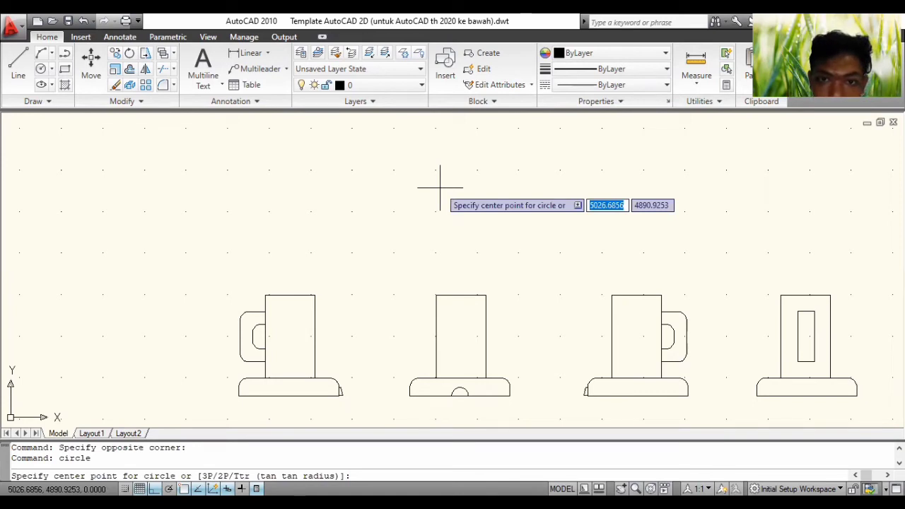
{"action": "left_click", "coordinate": [436, 171]}
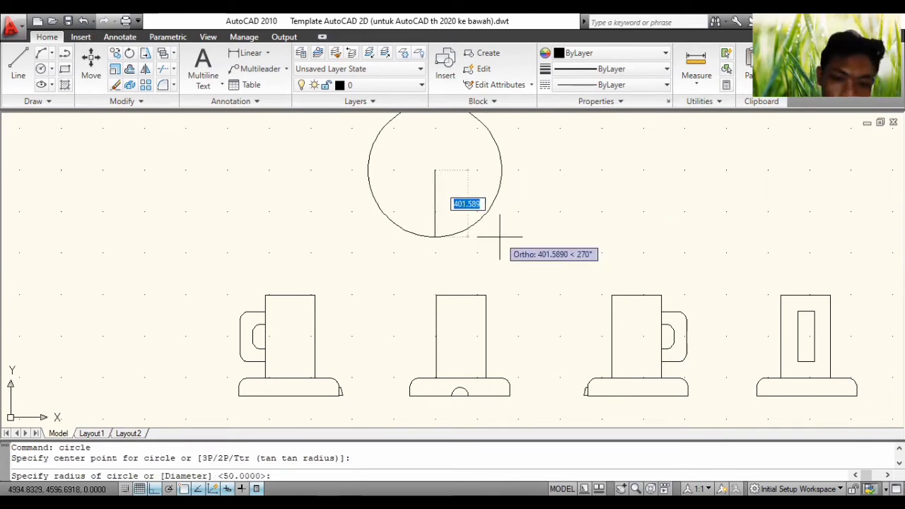
{"action": "type", "text": "300"}
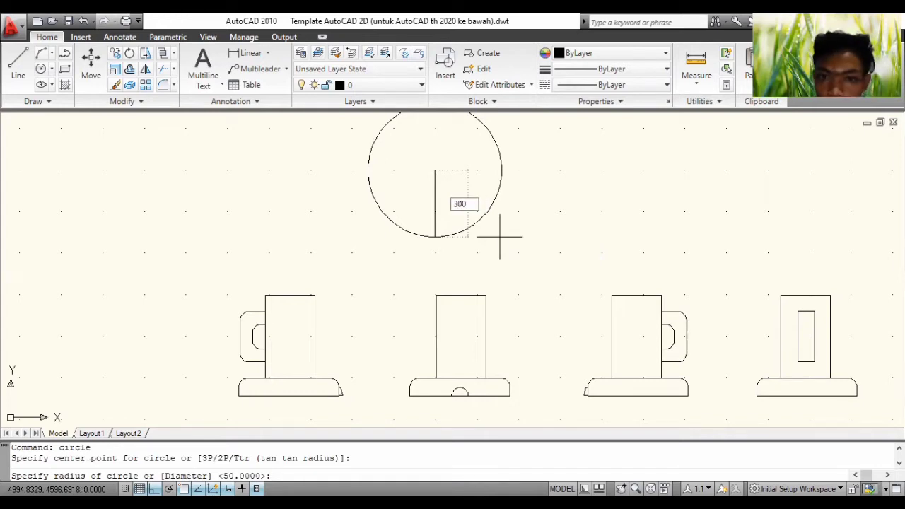
{"action": "key", "text": "Return"}
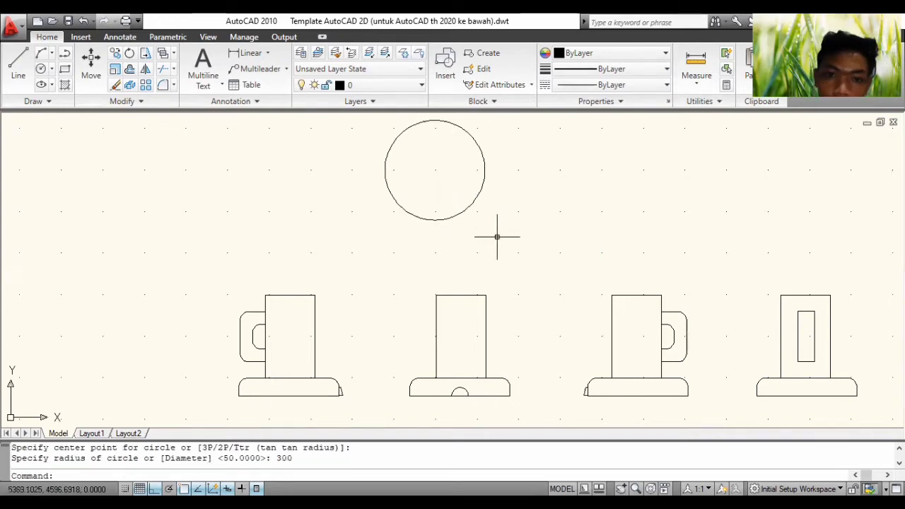
Move the circle slightly down and right so it sits centred above the second mug view
{"action": "left_click", "coordinate": [386, 125]}
{"action": "left_click", "coordinate": [493, 252]}
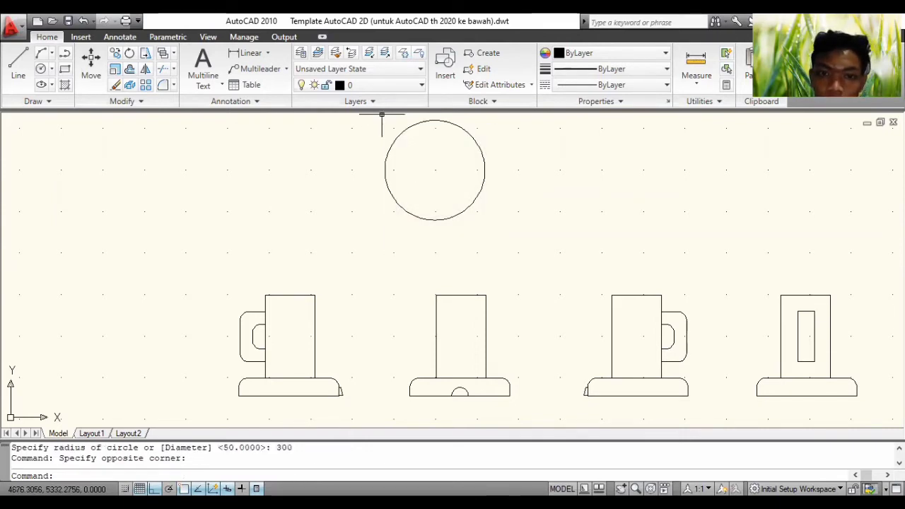
{"action": "left_click", "coordinate": [382, 115]}
{"action": "left_click", "coordinate": [492, 246]}
{"action": "left_click_drag", "start_coordinate": [477, 145], "coordinate": [501, 177]}
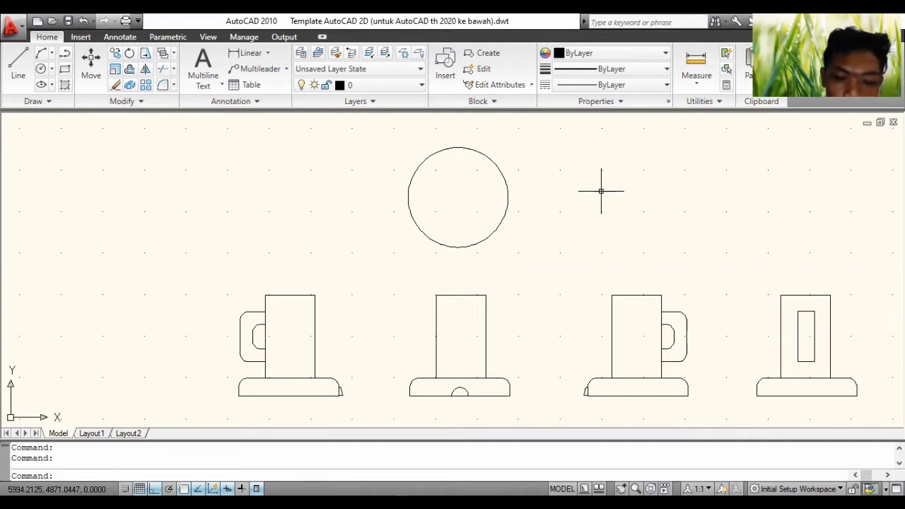
{"action": "type", "text": "line"}
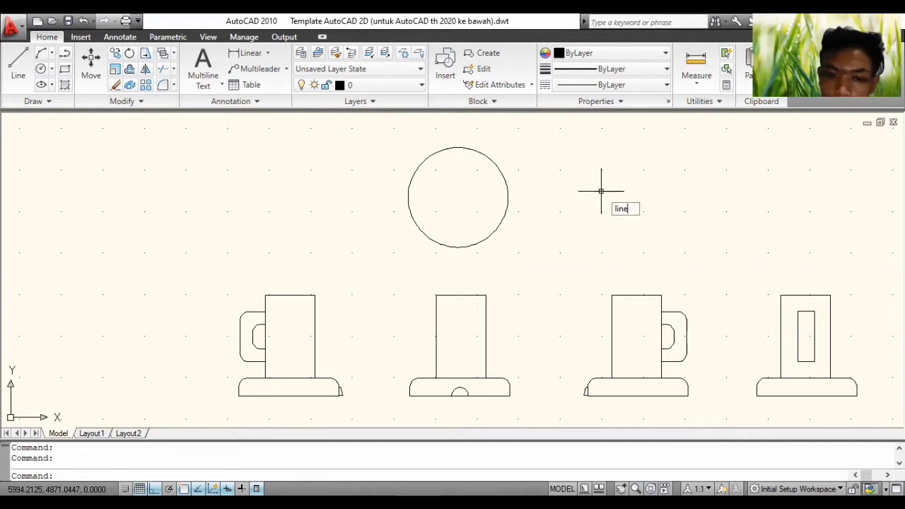
{"action": "key", "text": "Return"}
{"action": "type", "text": "150"}
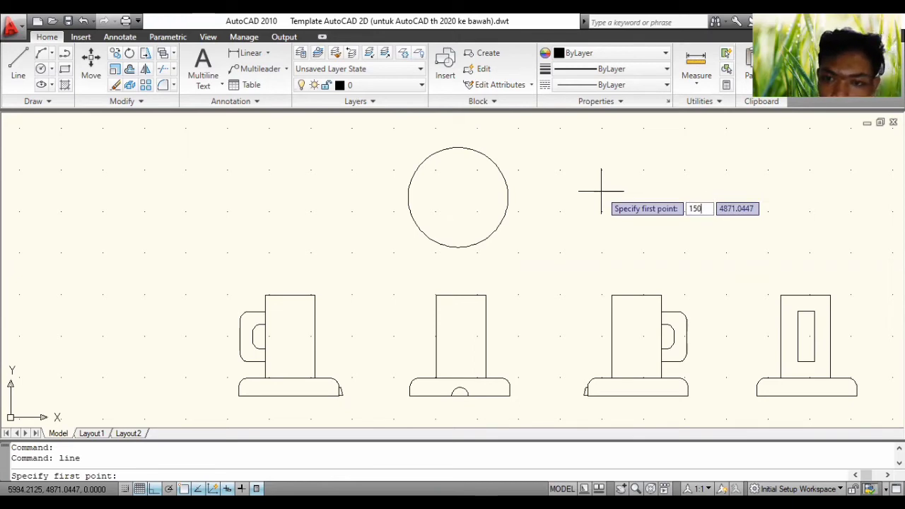
{"action": "key", "text": "Return"}
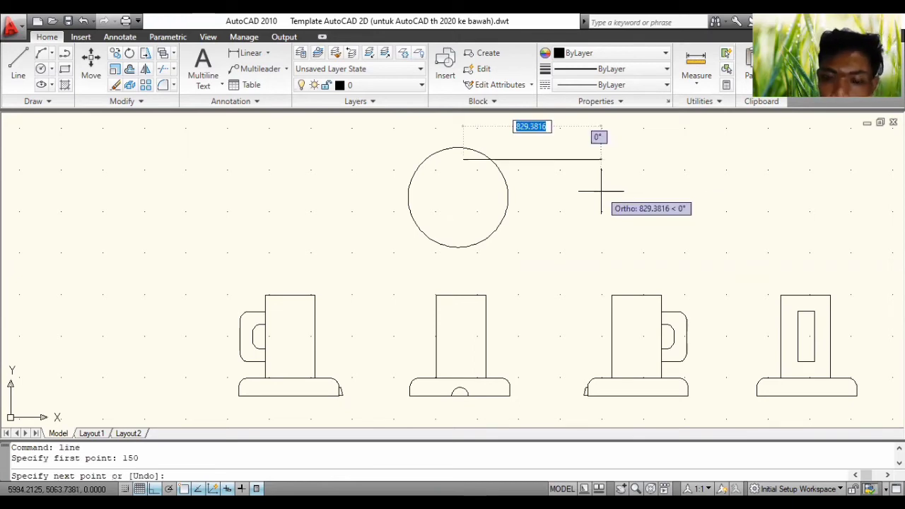
{"action": "key", "text": "Return"}
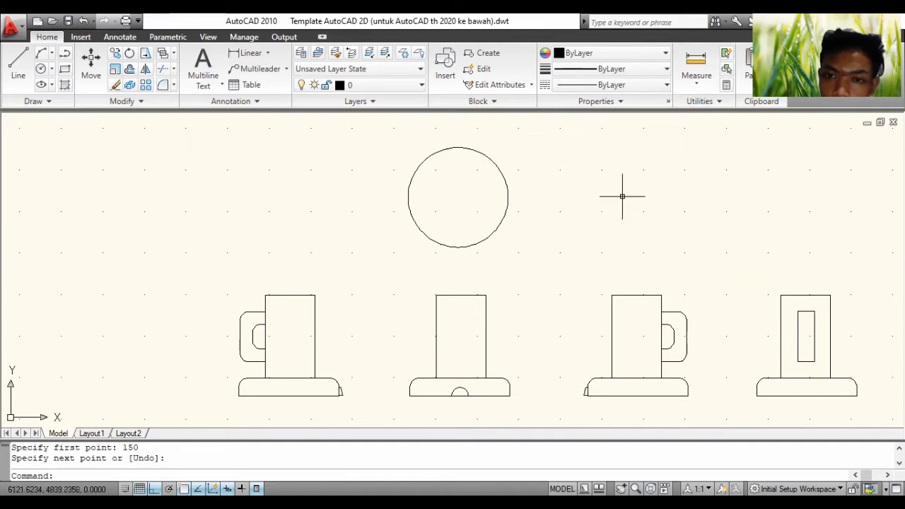
Draw a vertical line 150 units long in the empty area to the right of the circle
{"action": "type", "text": "line"}
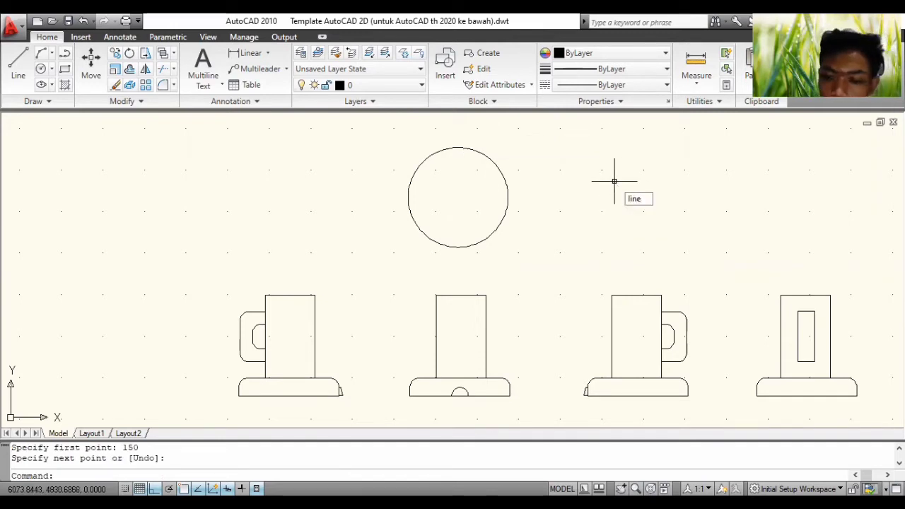
{"action": "key", "text": "Return"}
{"action": "left_click", "coordinate": [594, 214]}
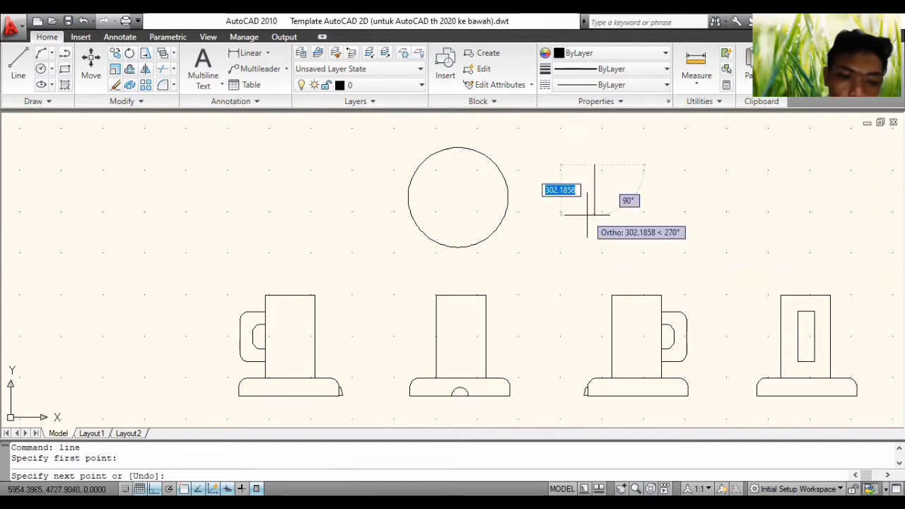
{"action": "type", "text": "150"}
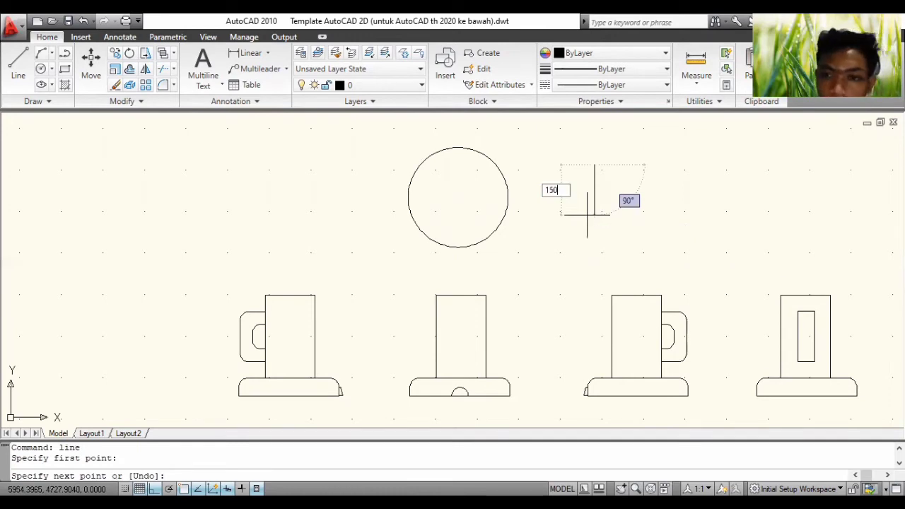
{"action": "key", "text": "Return"}
{"action": "key", "text": "Return"}
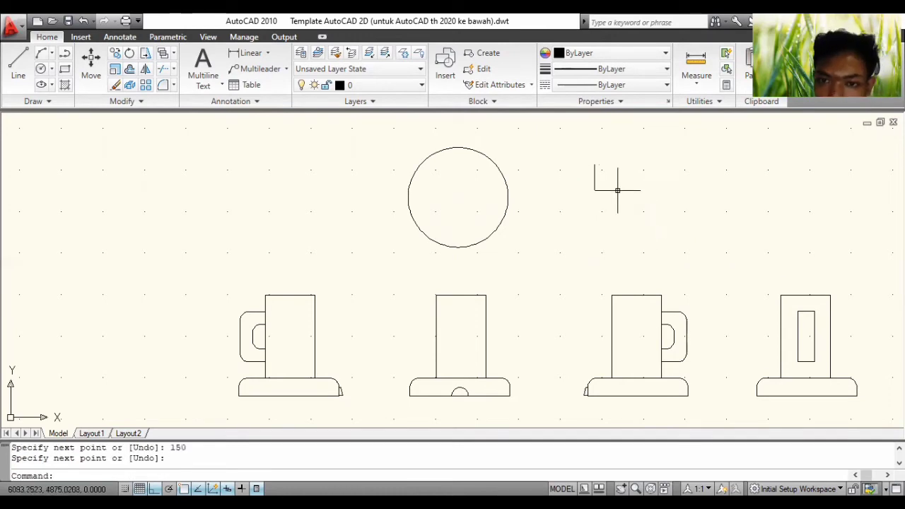
{"action": "scroll", "coordinate": [618, 189], "scroll_direction": "up", "scroll_amount": 5}
{"action": "middle_click_drag", "start_coordinate": [618, 172], "coordinate": [609, 270]}
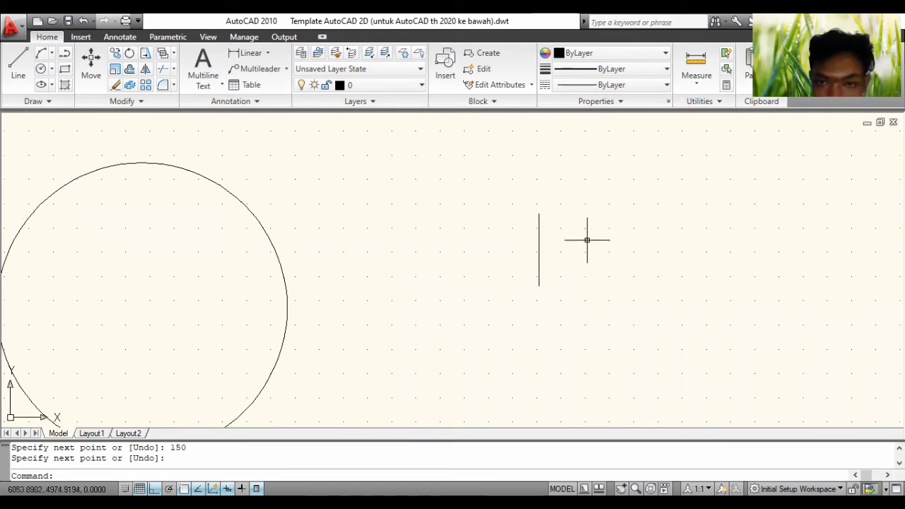
{"action": "type", "text": "li"}
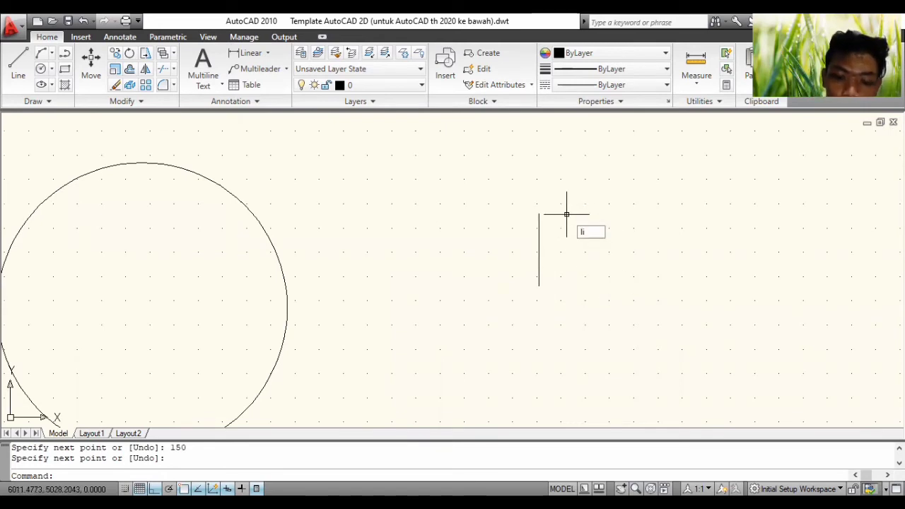
{"action": "type", "text": "ne"}
{"action": "key", "text": "Return"}
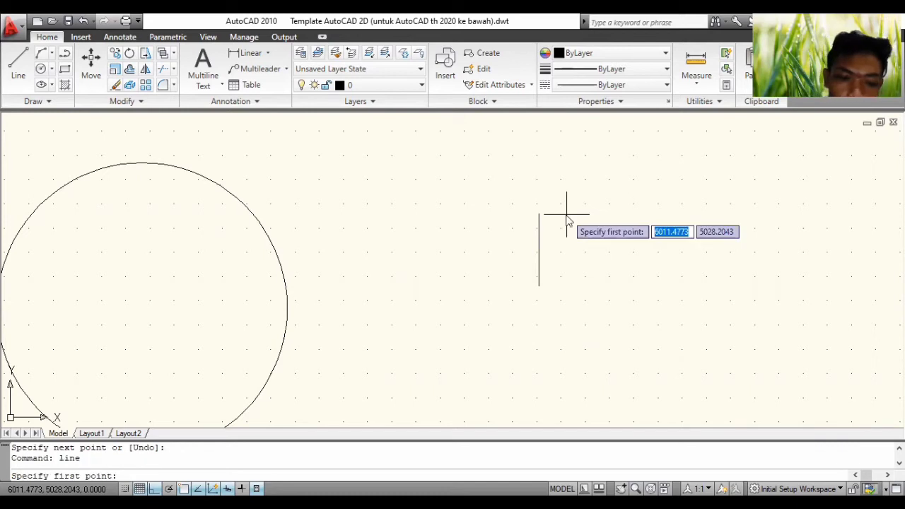
{"action": "type", "text": "150"}
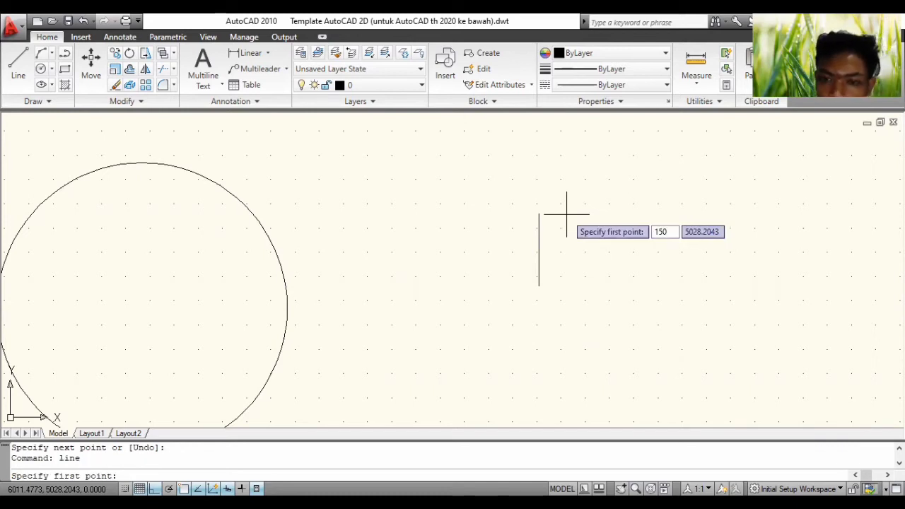
{"action": "key", "text": "Return"}
{"action": "key", "text": "Return"}
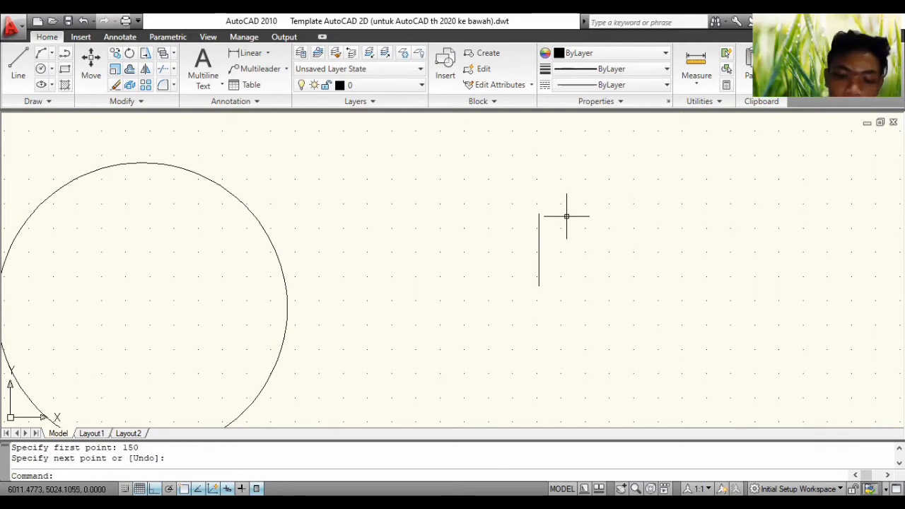
{"action": "type", "text": "line"}
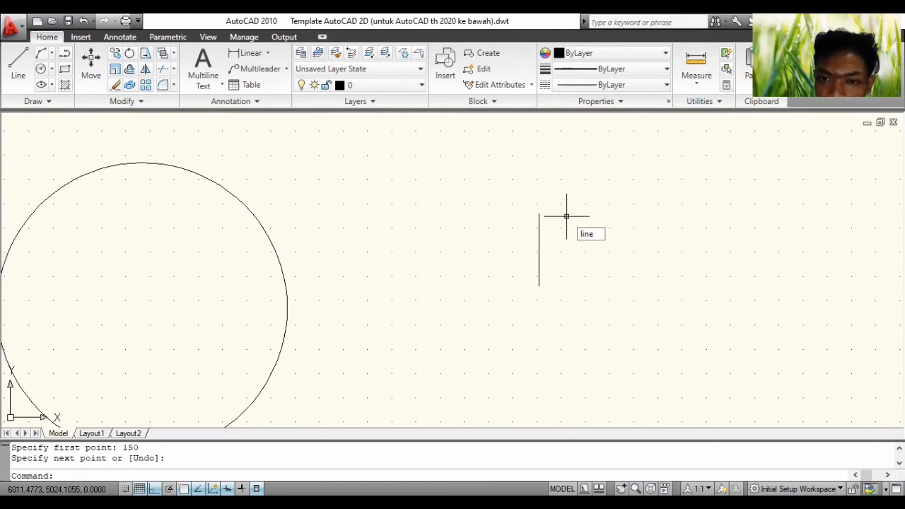
{"action": "left_click", "coordinate": [566, 216]}
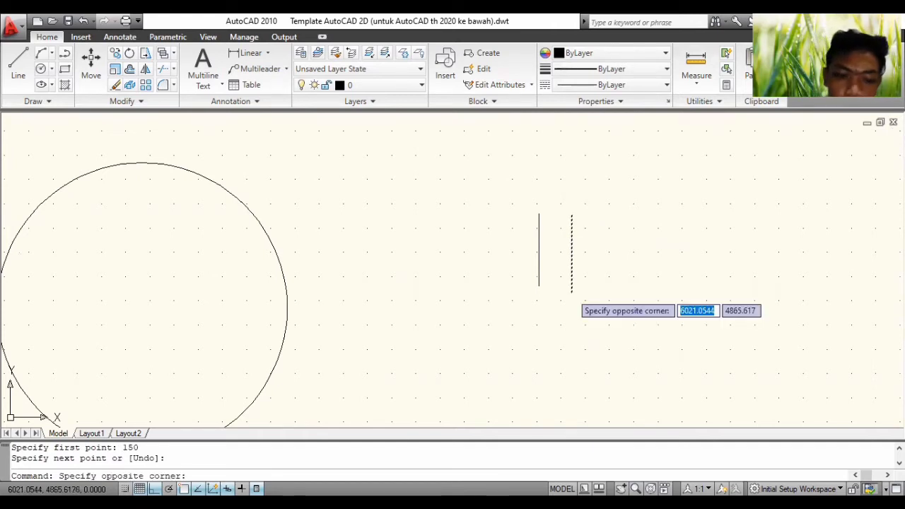
{"action": "type", "text": "150"}
{"action": "key", "text": "Return"}
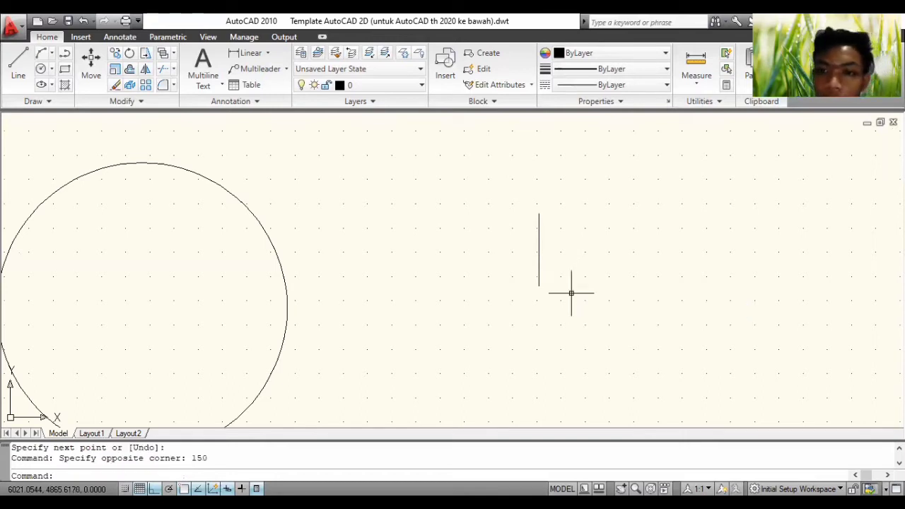
{"action": "left_click", "coordinate": [573, 212]}
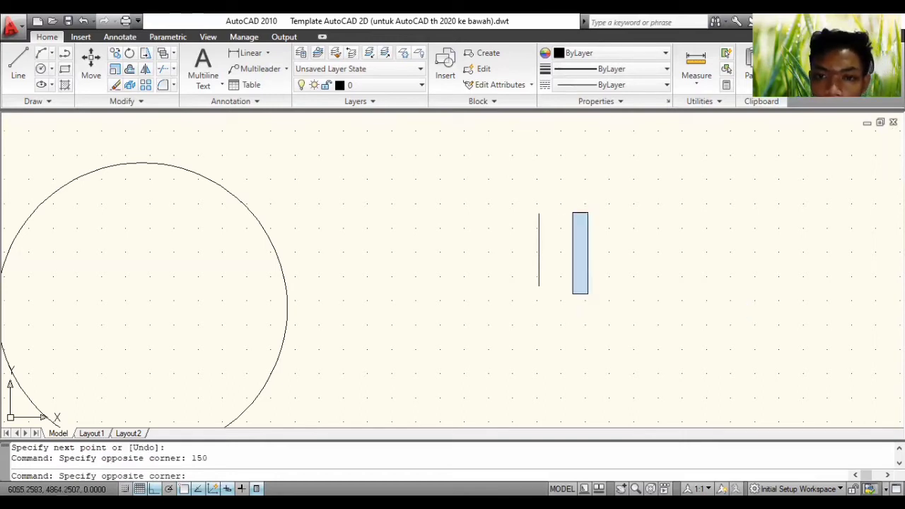
{"action": "left_click", "coordinate": [583, 287]}
Draw a second vertical line 150 units long, a short distance to the right of the first line
{"action": "type", "text": "line"}
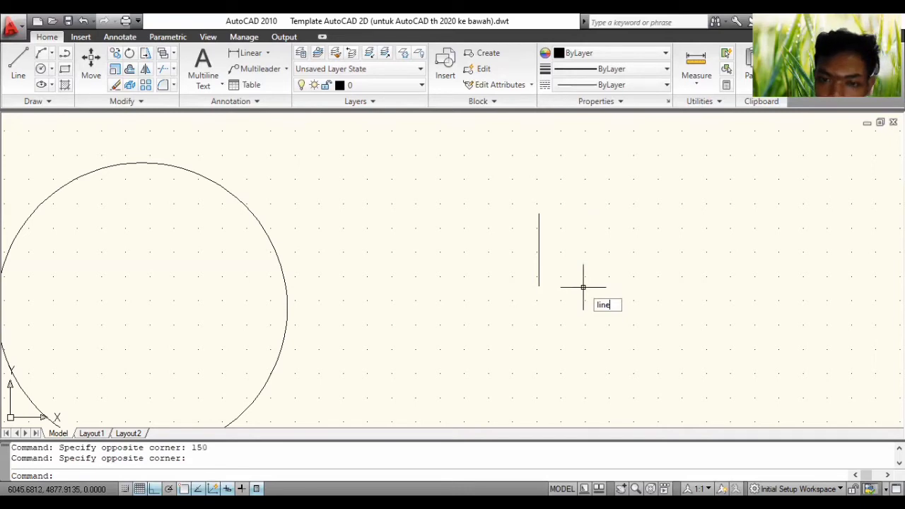
{"action": "key", "text": "Return"}
{"action": "left_click", "coordinate": [581, 217]}
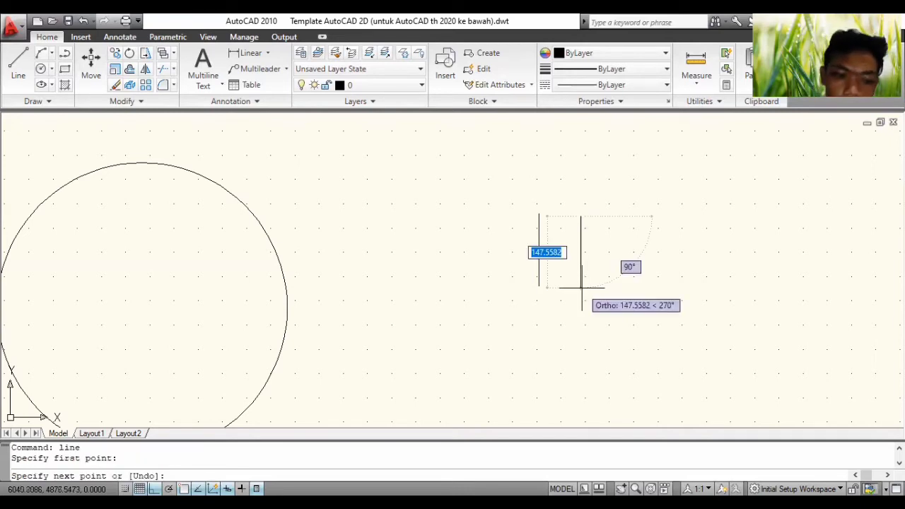
{"action": "type", "text": "150"}
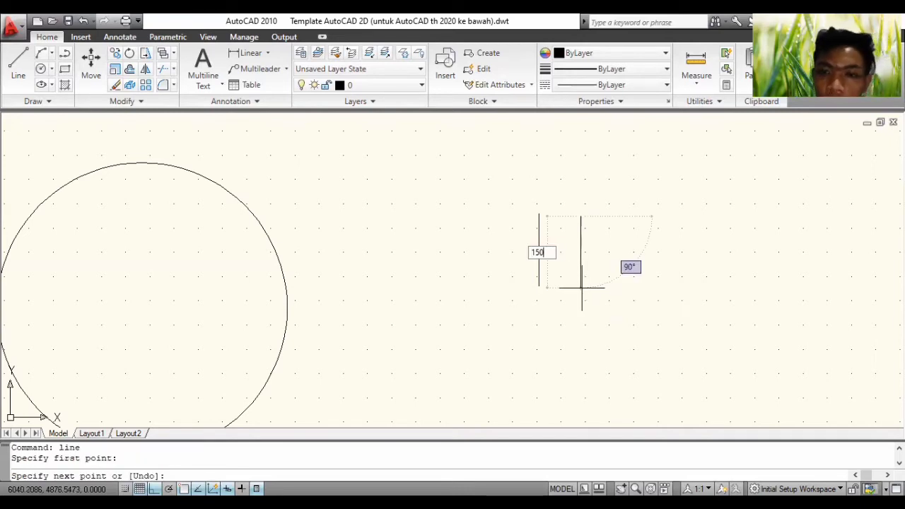
{"action": "key", "text": "Return"}
{"action": "key", "text": "Return"}
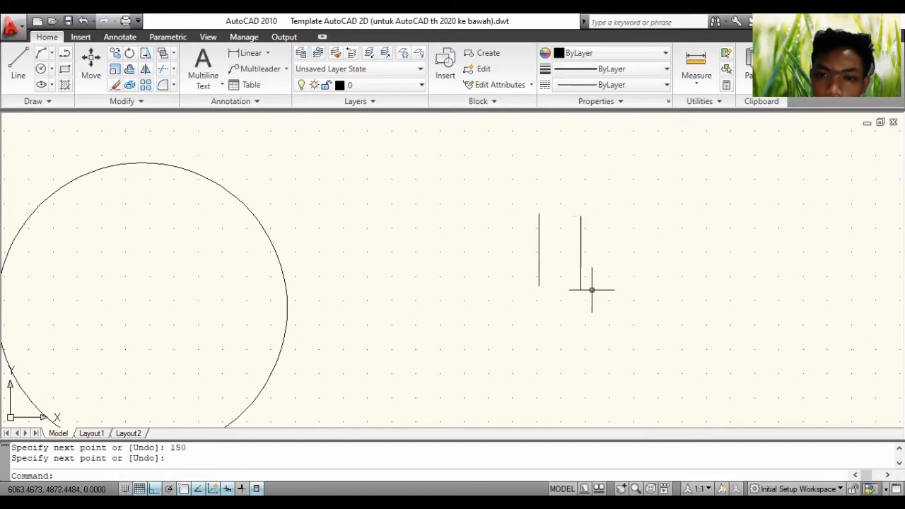
Nudge the second vertical line slightly up and left to bring it closer to level with the first
{"action": "left_click", "coordinate": [581, 252]}
{"action": "key", "text": "Escape"}
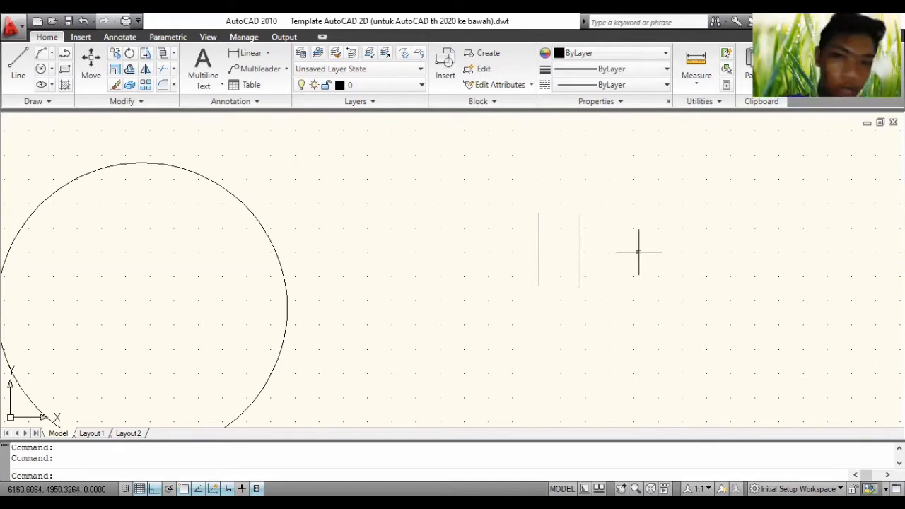
{"action": "left_click", "coordinate": [579, 233]}
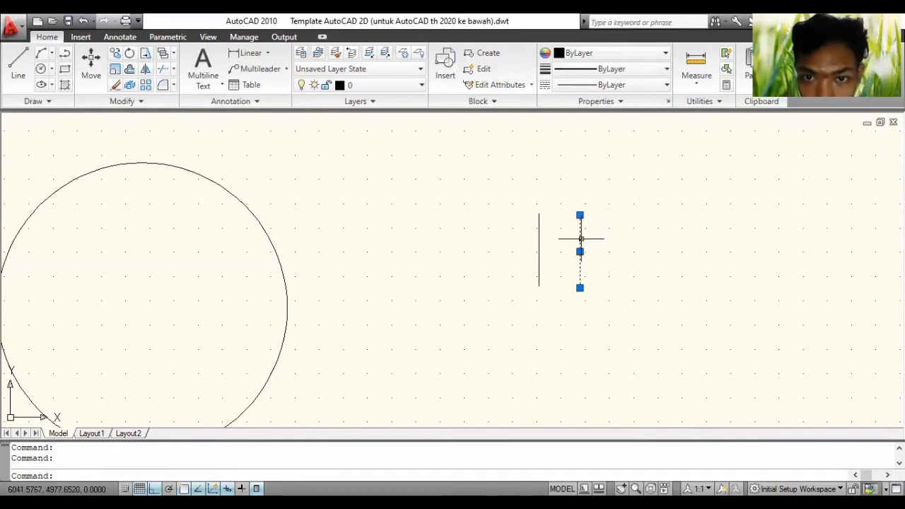
{"action": "left_click", "coordinate": [625, 241]}
{"action": "left_click", "coordinate": [624, 242]}
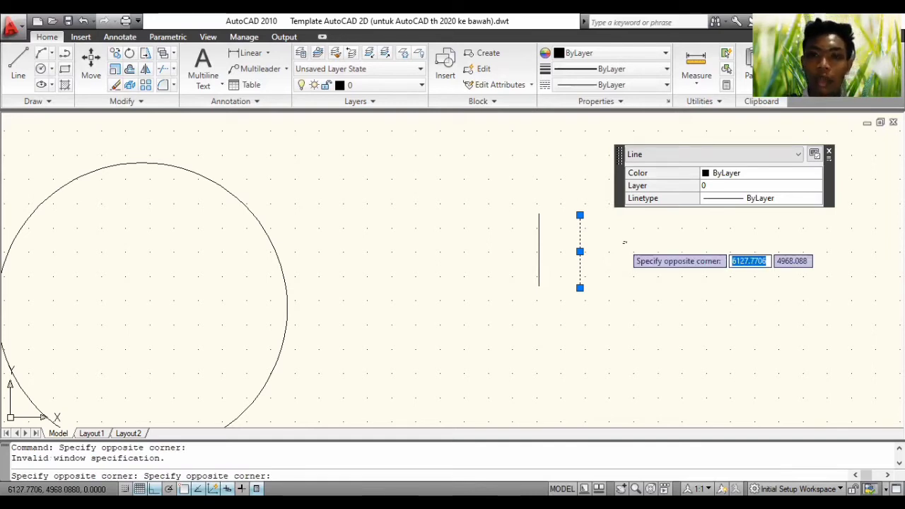
Close the Quick Properties panel of the selected second vertical line
{"action": "left_click", "coordinate": [613, 266]}
{"action": "left_click", "coordinate": [614, 265]}
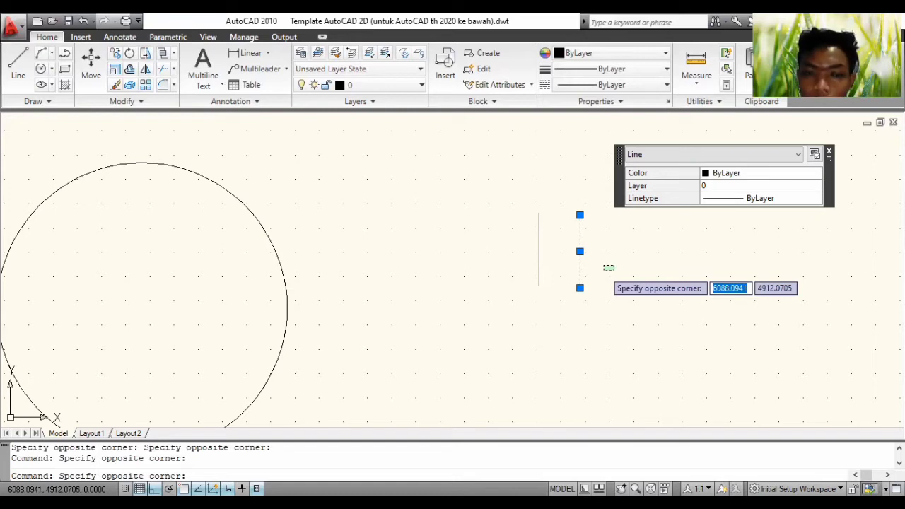
{"action": "left_click", "coordinate": [603, 269]}
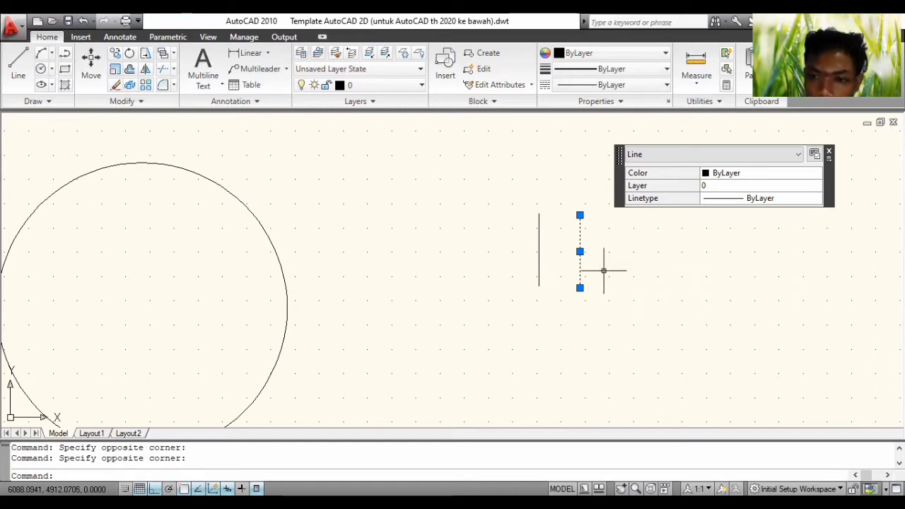
{"action": "left_click", "coordinate": [829, 153]}
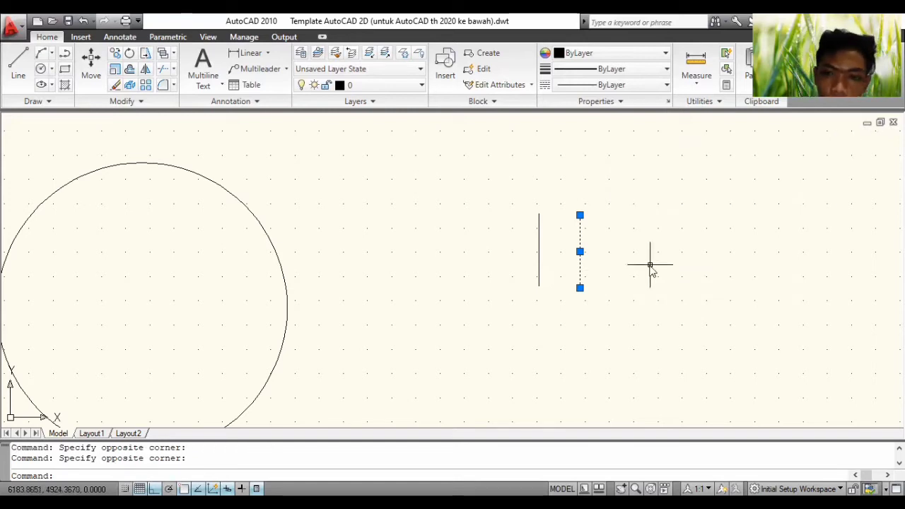
Draw a 3-sided polygon inscribed in a circle between the two vertical lines, near their upper ends, with sides about 54 units long
{"action": "type", "text": "poly"}
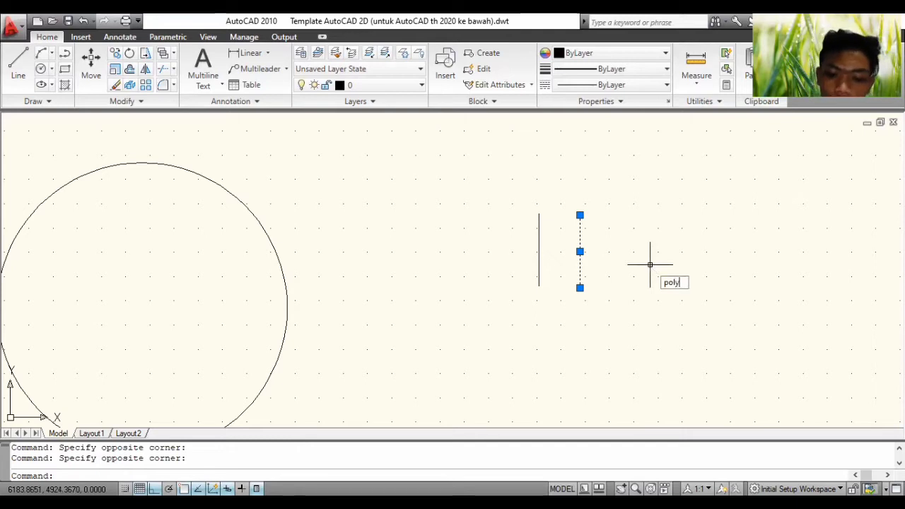
{"action": "key", "text": "Return"}
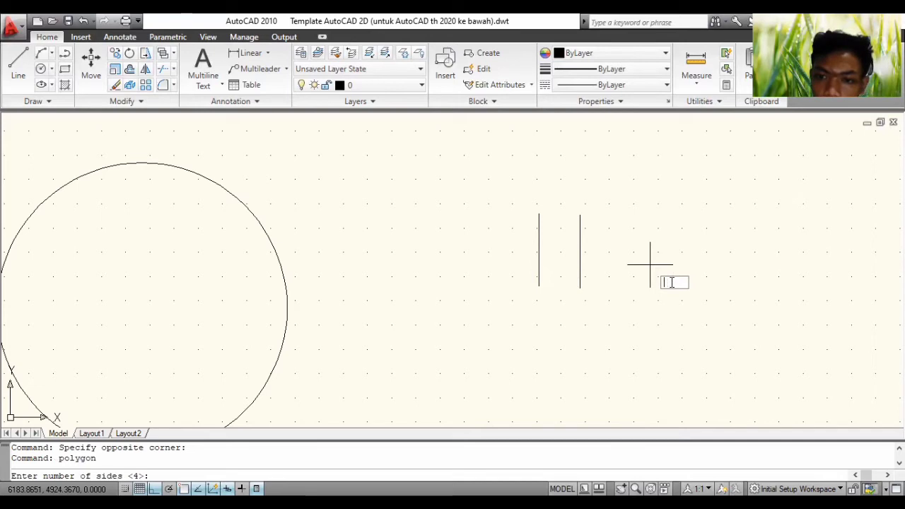
{"action": "type", "text": "3"}
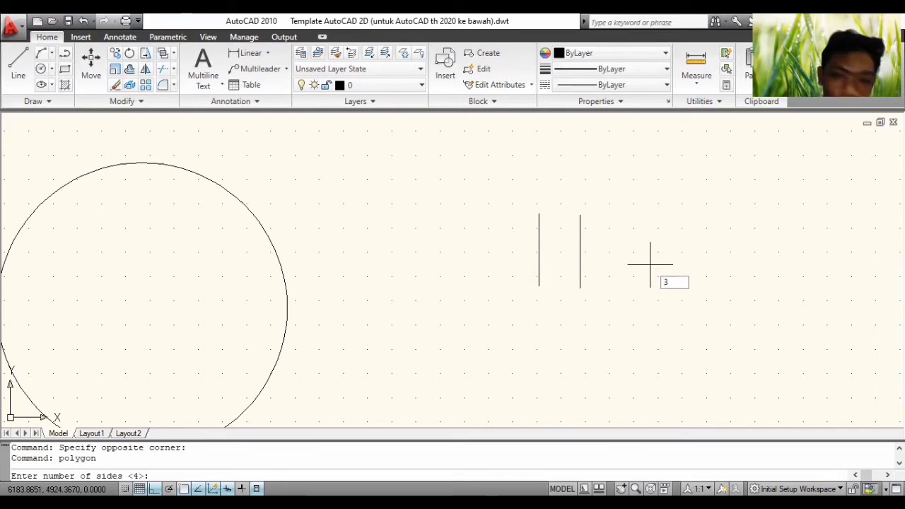
{"action": "key", "text": "Return"}
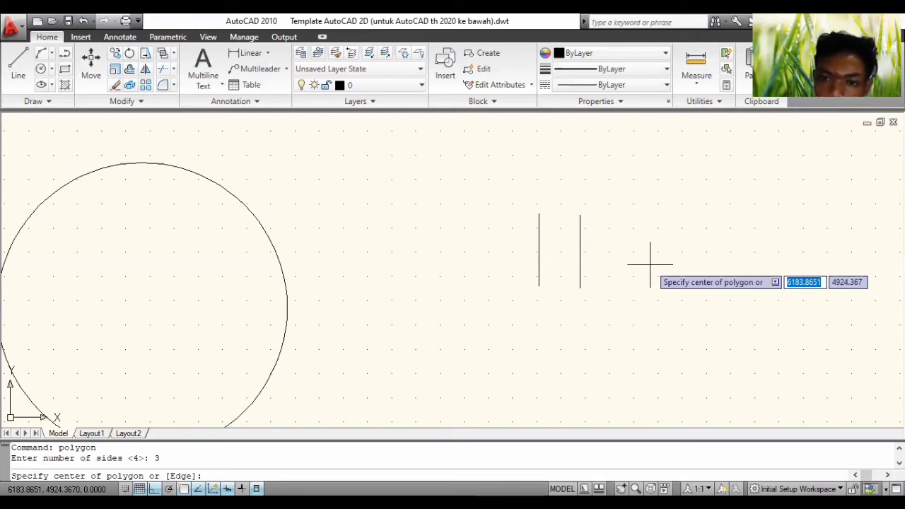
{"action": "left_click", "coordinate": [565, 252]}
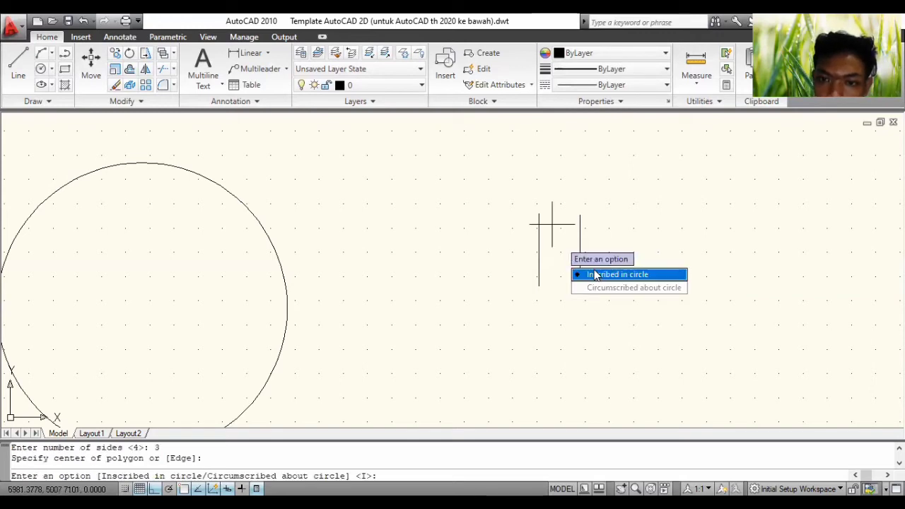
{"action": "key", "text": "Return"}
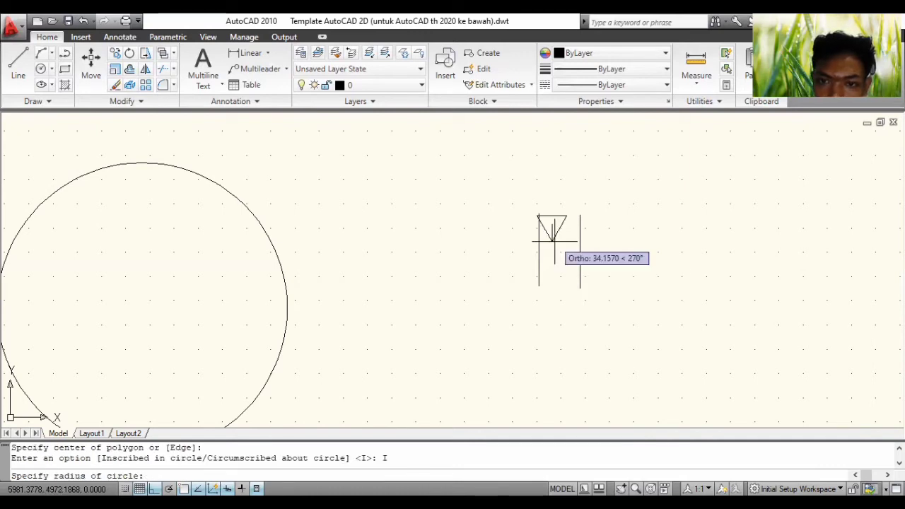
{"action": "left_click", "coordinate": [552, 241]}
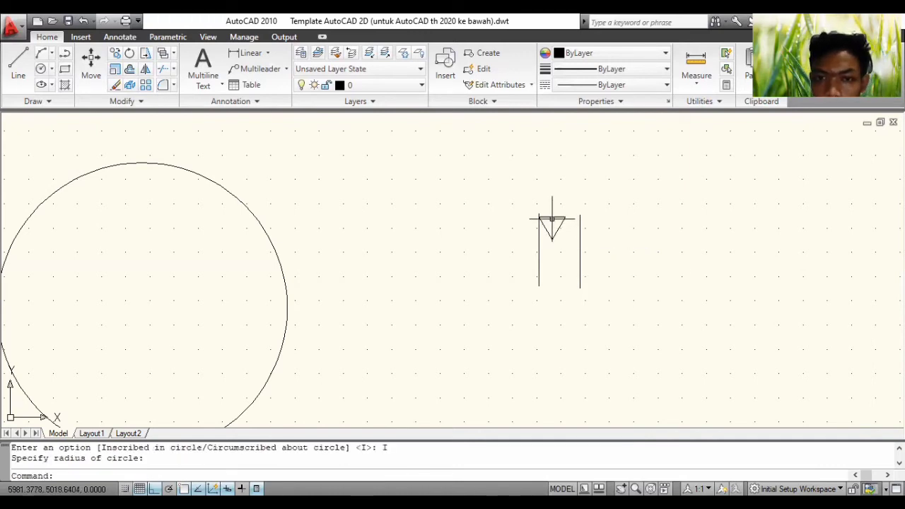
Move the triangle down and right so it sits centred between the two vertical lines
{"action": "left_click", "coordinate": [552, 224]}
{"action": "left_click", "coordinate": [555, 219]}
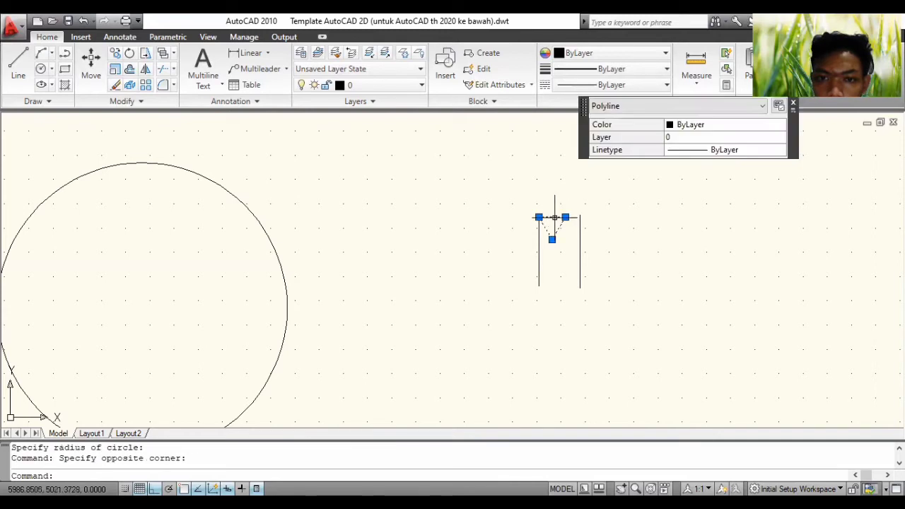
{"action": "left_click_drag", "start_coordinate": [556, 217], "coordinate": [561, 240]}
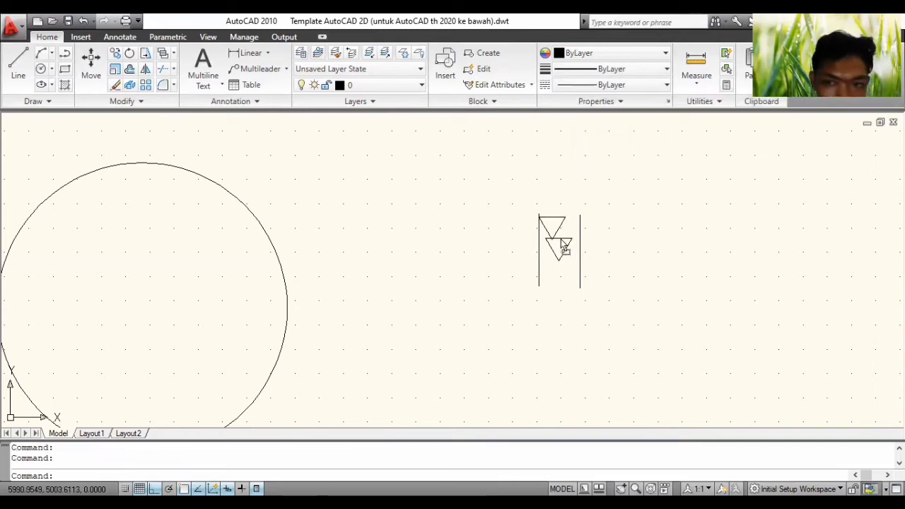
{"action": "left_click_drag", "start_coordinate": [565, 244], "coordinate": [563, 244]}
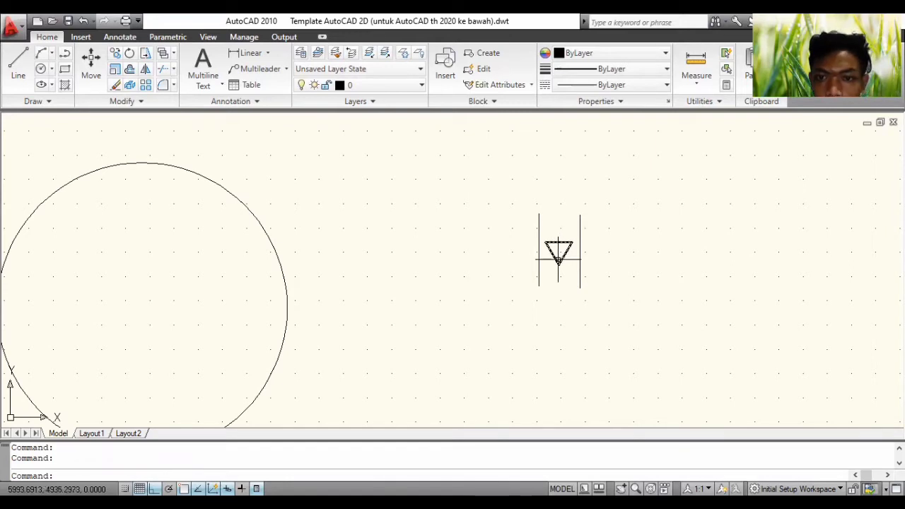
Stretch the triangle's lower vertex straight up past its horizontal side, then move the upward-pointing triangle down to about mid-height of the lines
{"action": "left_click", "coordinate": [558, 262]}
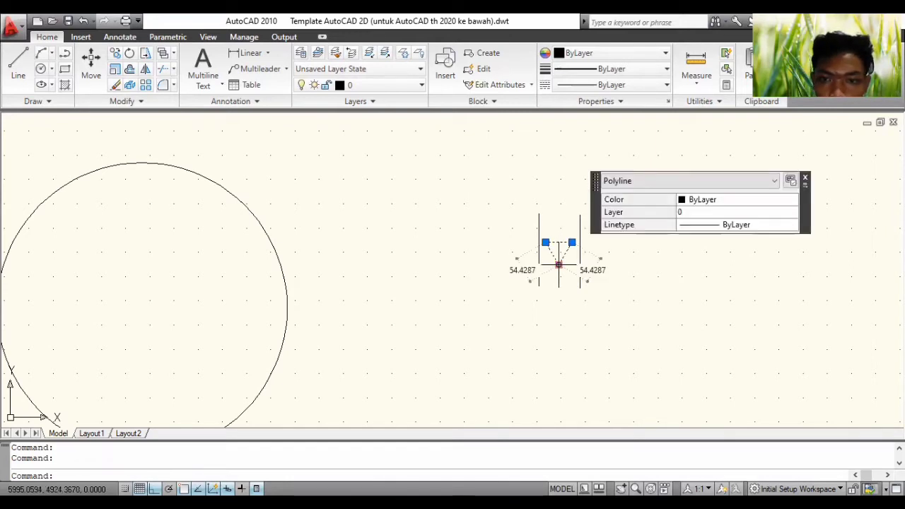
{"action": "left_click", "coordinate": [559, 264]}
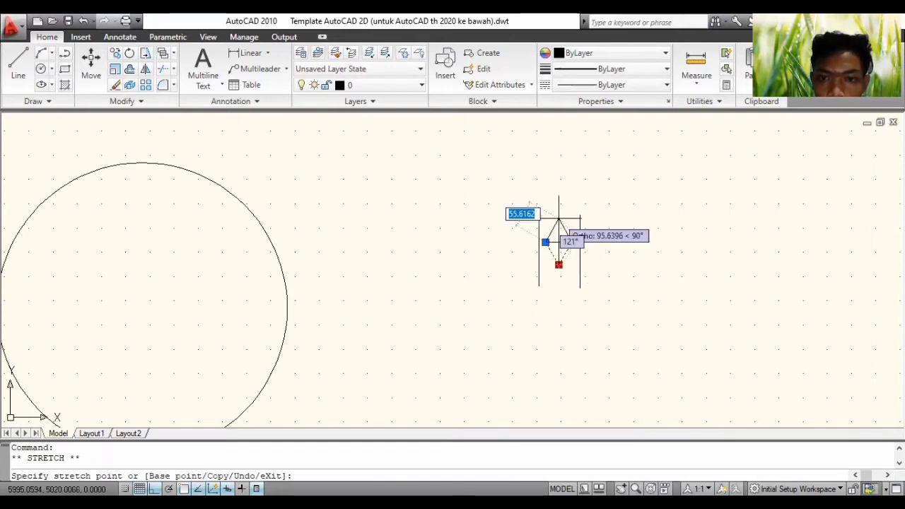
{"action": "left_click", "coordinate": [559, 218]}
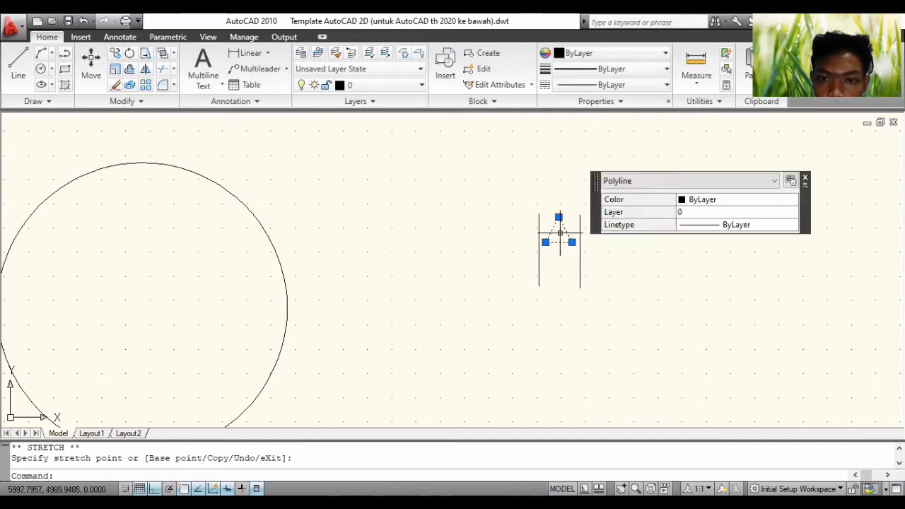
{"action": "left_click_drag", "start_coordinate": [560, 234], "coordinate": [559, 260]}
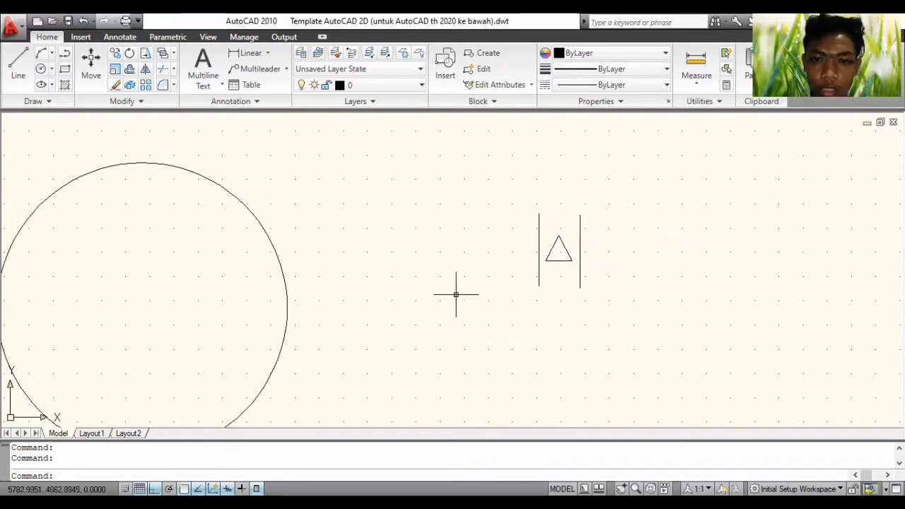
{"action": "mouse_move", "coordinate": [455, 292]}
{"action": "middle_mouse_down"}
{"action": "mouse_move", "coordinate": [700, 254]}
{"action": "mouse_move", "coordinate": [770, 258]}
{"action": "middle_mouse_up"}
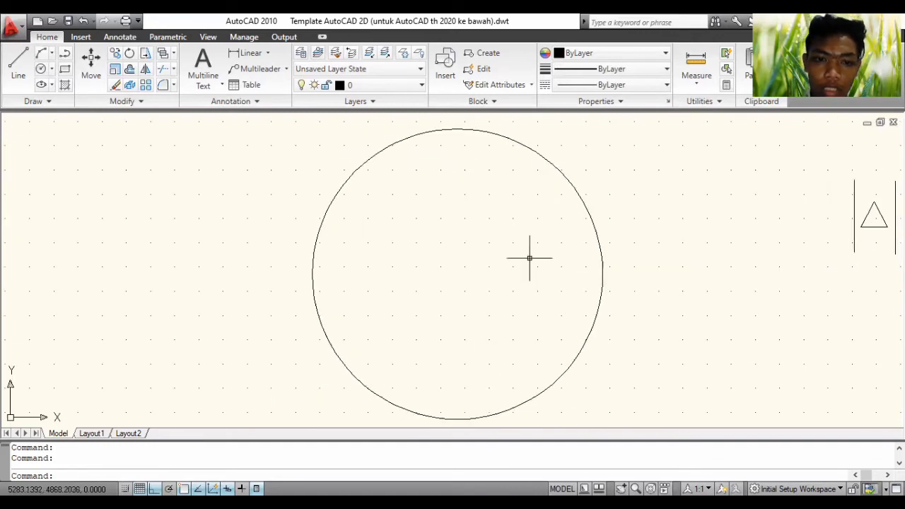
{"action": "left_click", "coordinate": [462, 269]}
{"action": "left_click", "coordinate": [451, 286]}
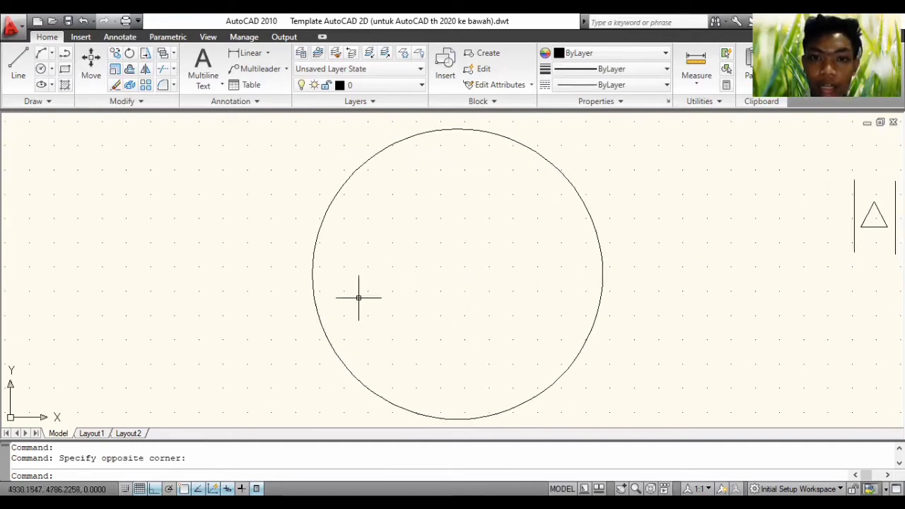
{"action": "key", "text": "ctrl+shift+p"}
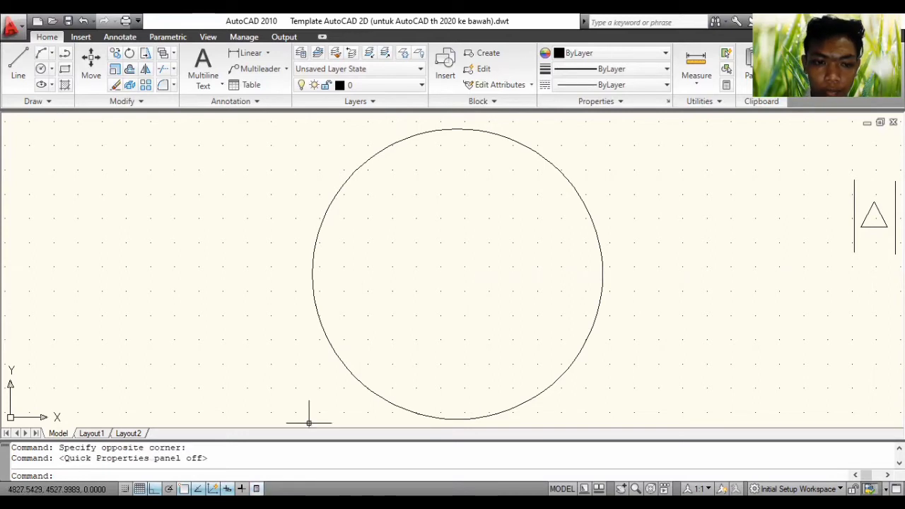
{"action": "key", "text": "ctrl+shift+p"}
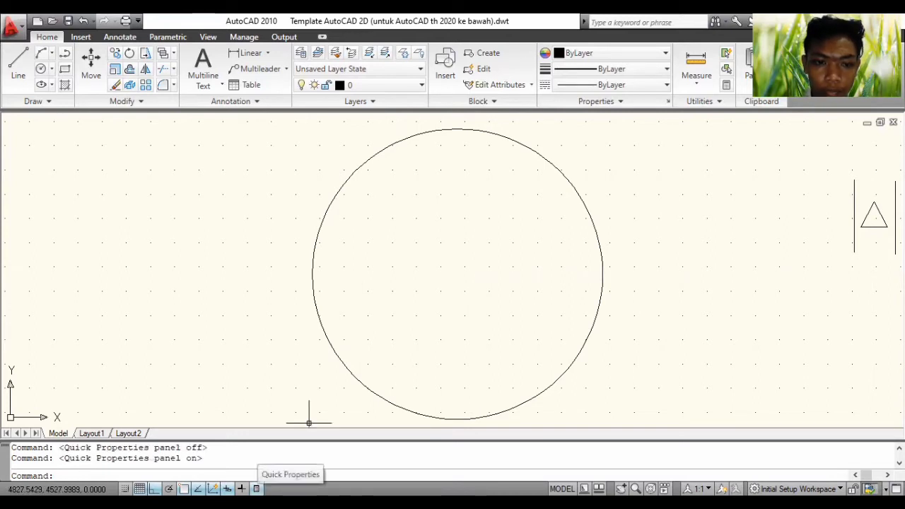
Enable the Node object snap mode in the drafting settings
{"action": "right_click", "coordinate": [256, 488]}
{"action": "left_click", "coordinate": [273, 470]}
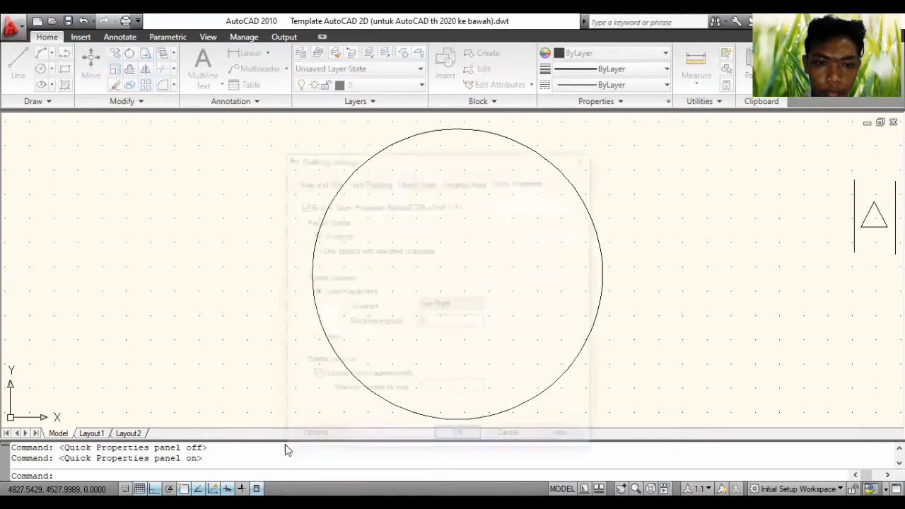
{"action": "left_click", "coordinate": [413, 183]}
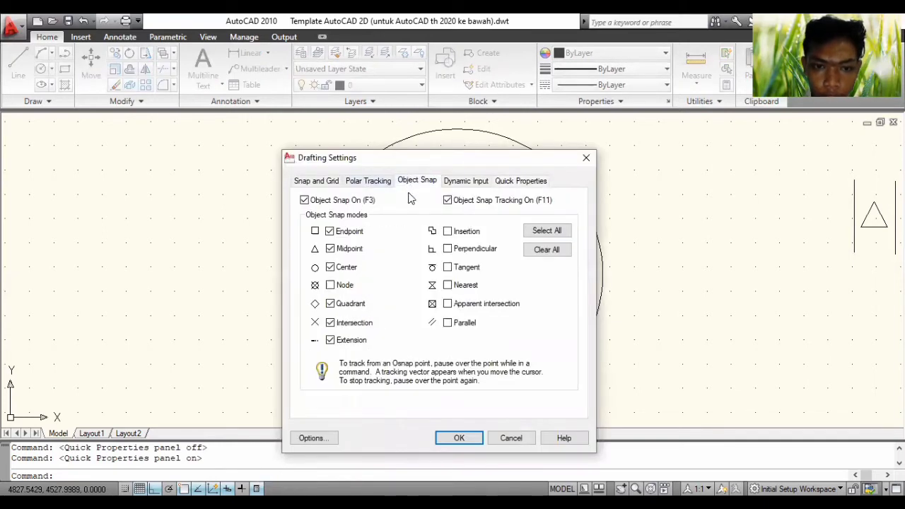
{"action": "left_click", "coordinate": [330, 285]}
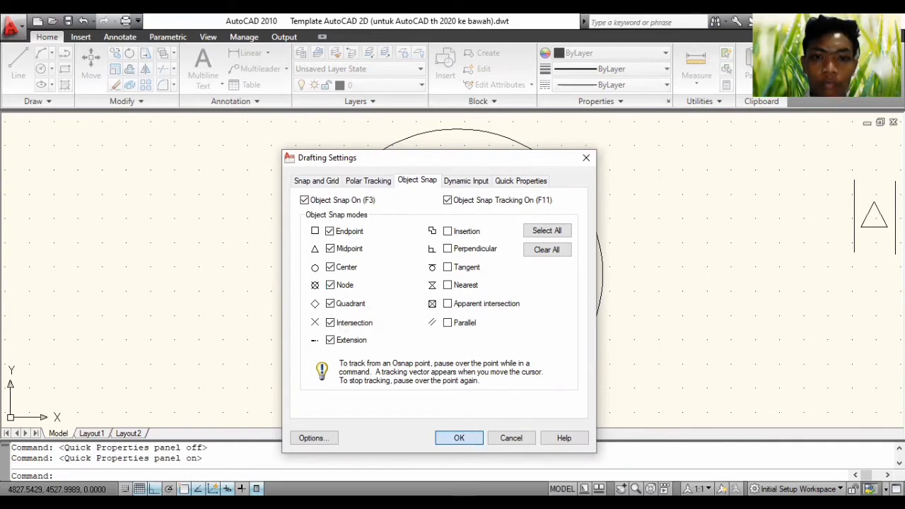
{"action": "left_click", "coordinate": [459, 438]}
Draw a circle with radius 150 at the centre of the large circle
{"action": "left_click", "coordinate": [438, 276]}
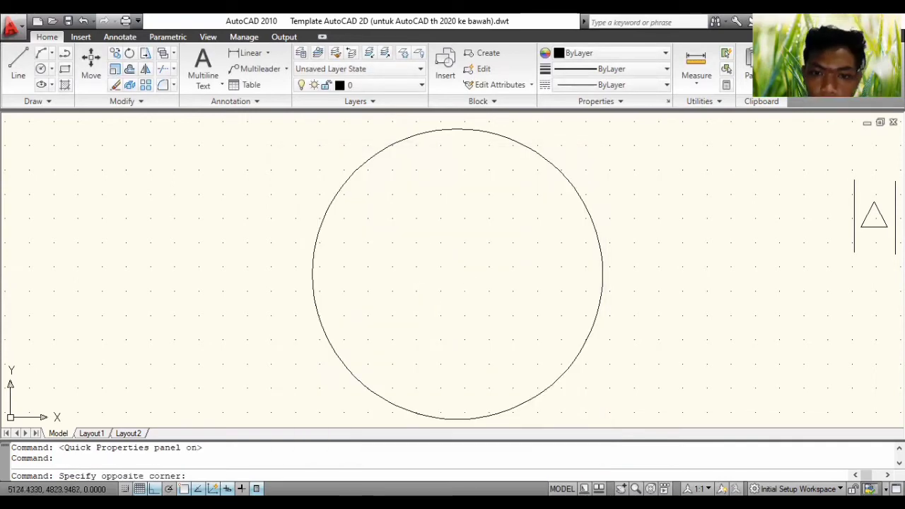
{"action": "left_click", "coordinate": [466, 278]}
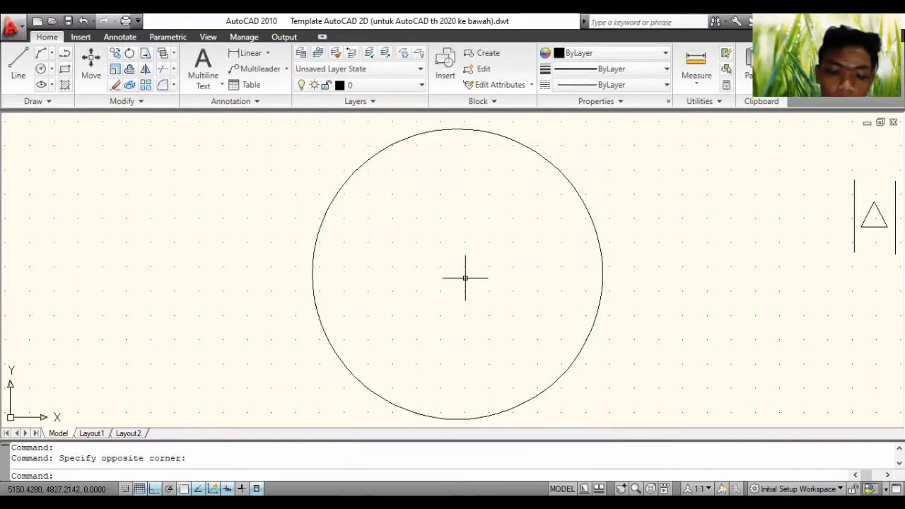
{"action": "type", "text": "circle"}
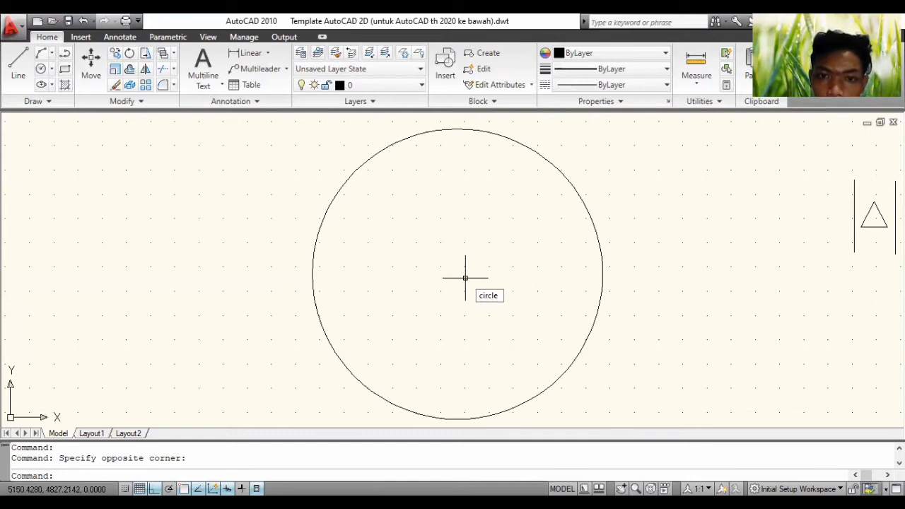
{"action": "key", "text": "Return"}
{"action": "left_click", "coordinate": [440, 243]}
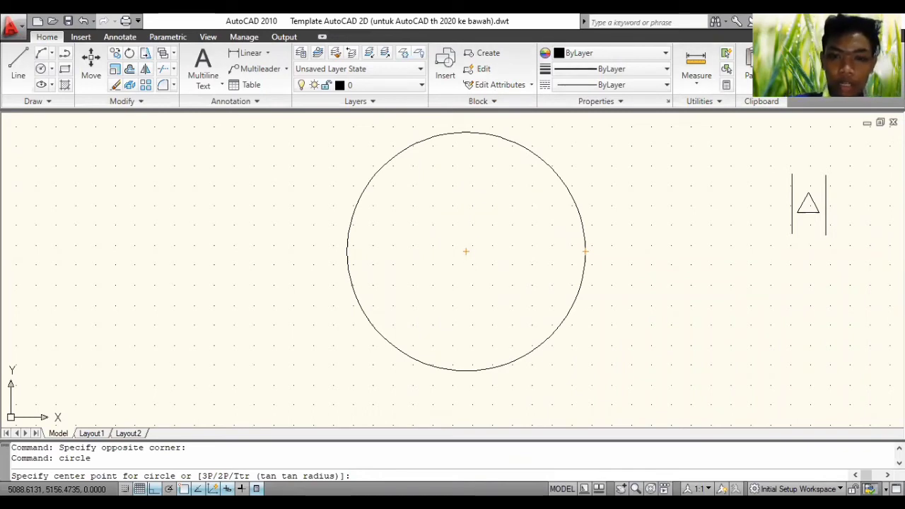
{"action": "left_click", "coordinate": [466, 249]}
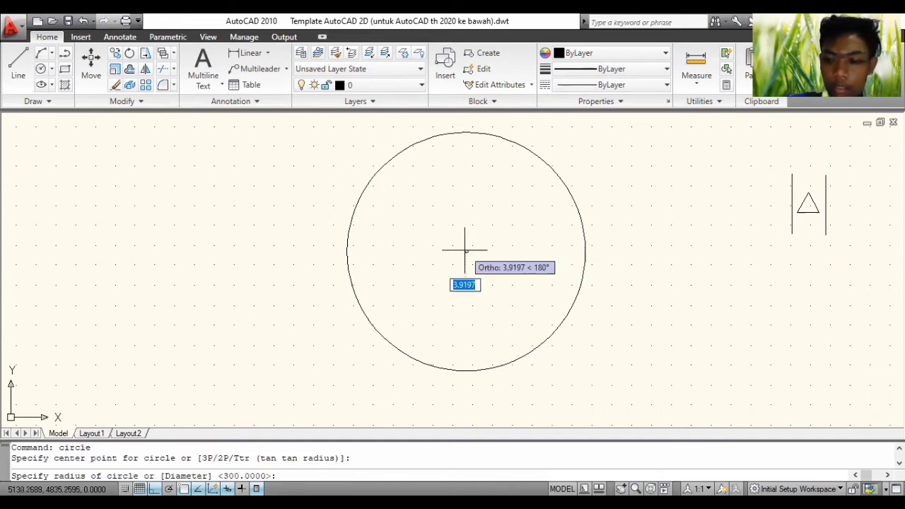
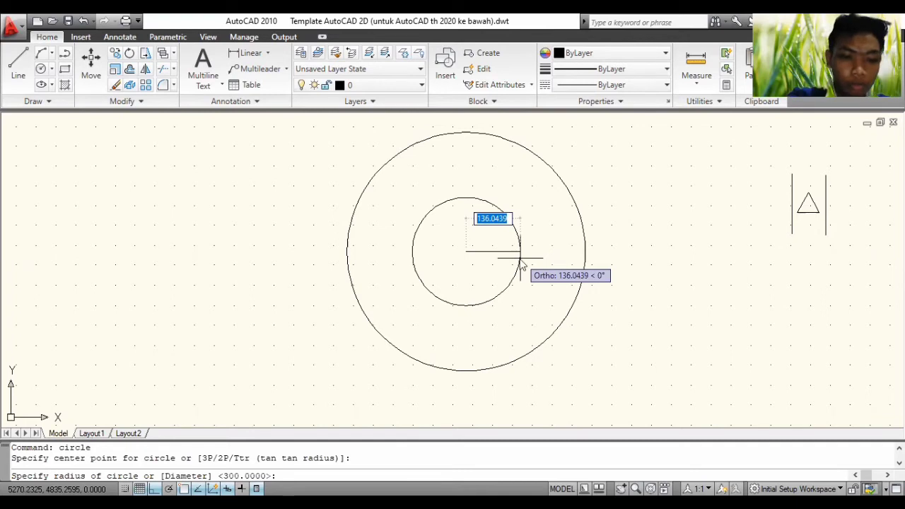
{"action": "type", "text": "150"}
{"action": "key", "text": "Return"}
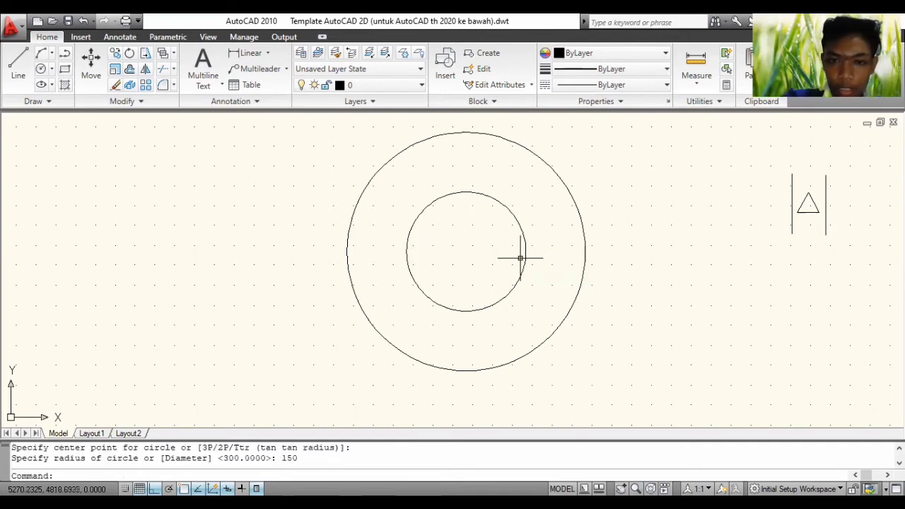
Draw a small circle at the middle of the 150-radius circle and select it
{"action": "right_click", "coordinate": [462, 248]}
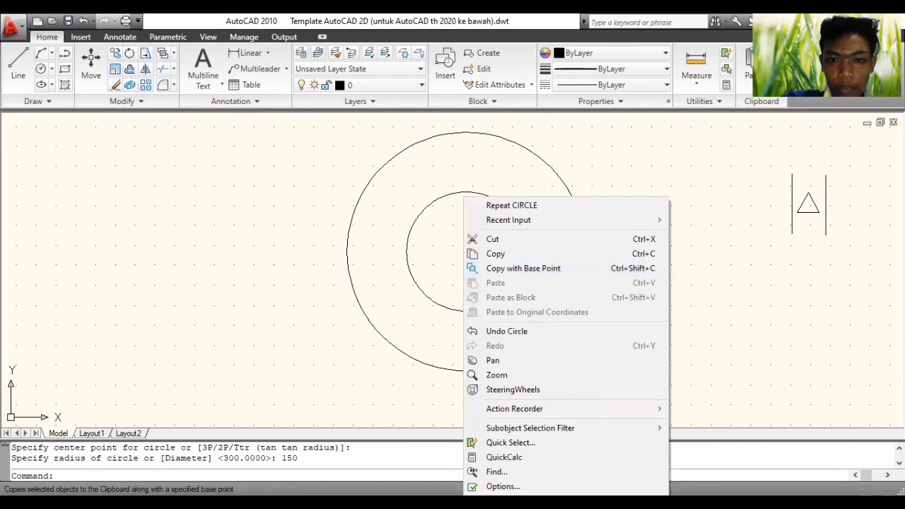
{"action": "left_click", "coordinate": [467, 253]}
{"action": "type", "text": "circle"}
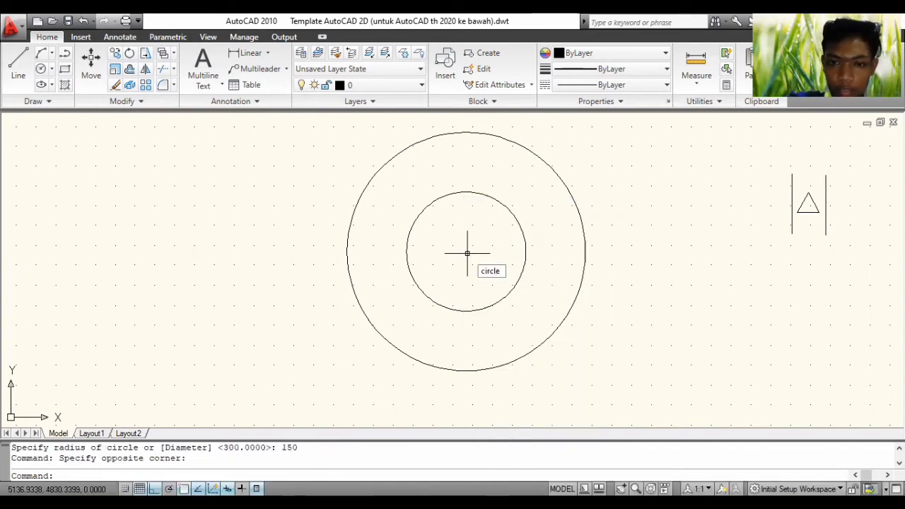
{"action": "key", "text": "Return"}
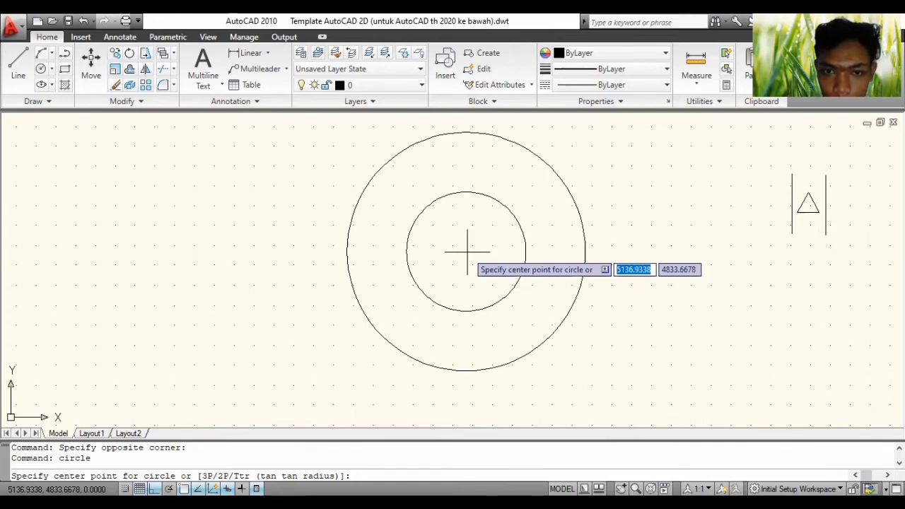
{"action": "left_click", "coordinate": [467, 252]}
{"action": "left_click", "coordinate": [467, 263]}
{"action": "left_click", "coordinate": [468, 241]}
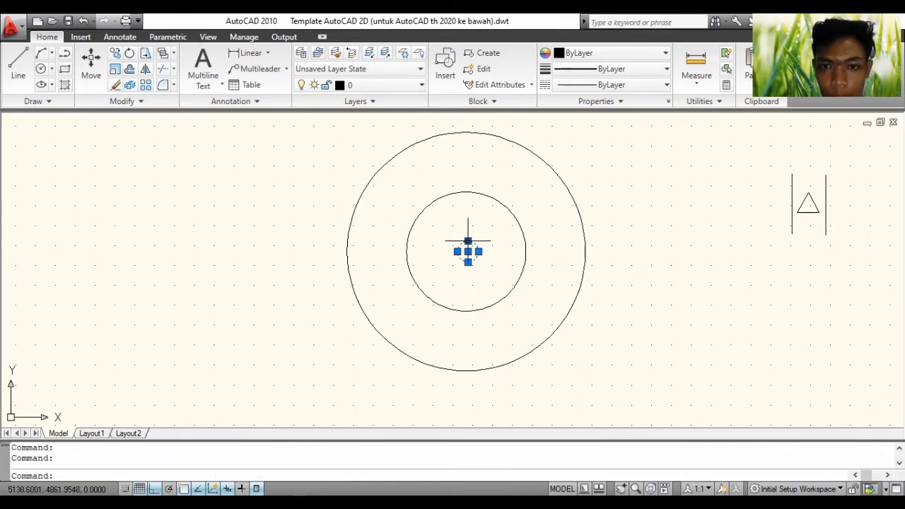
Undo the small middle circle and draw a circle with radius 125 at the centre of the concentric circles
{"action": "key", "text": "ctrl+z"}
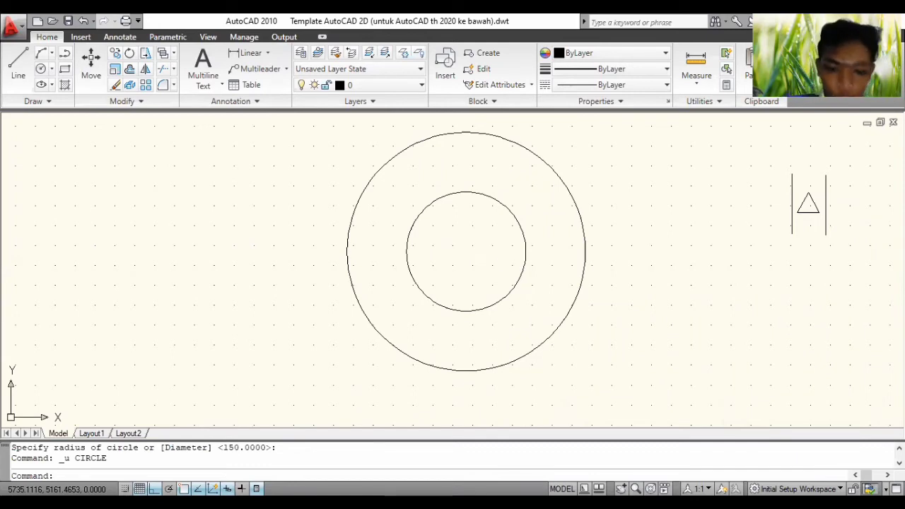
{"action": "type", "text": "circle"}
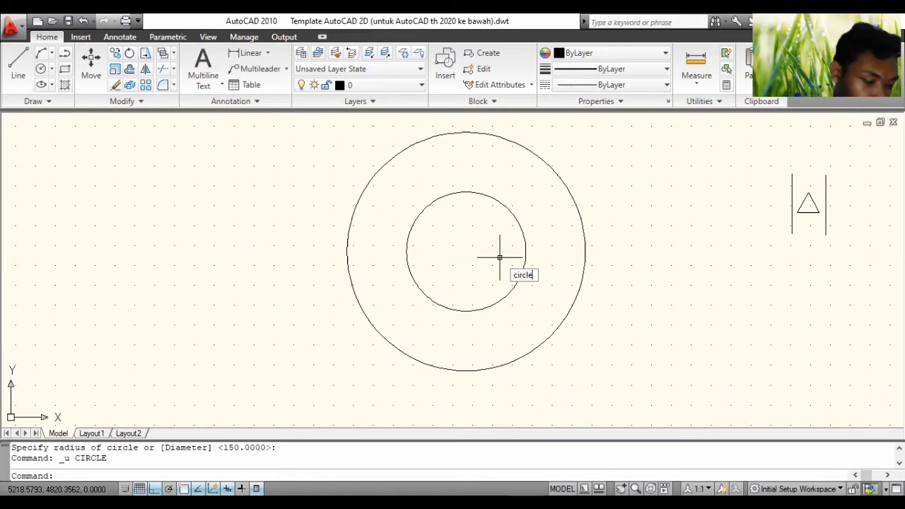
{"action": "key", "text": "Return"}
{"action": "left_click", "coordinate": [466, 251]}
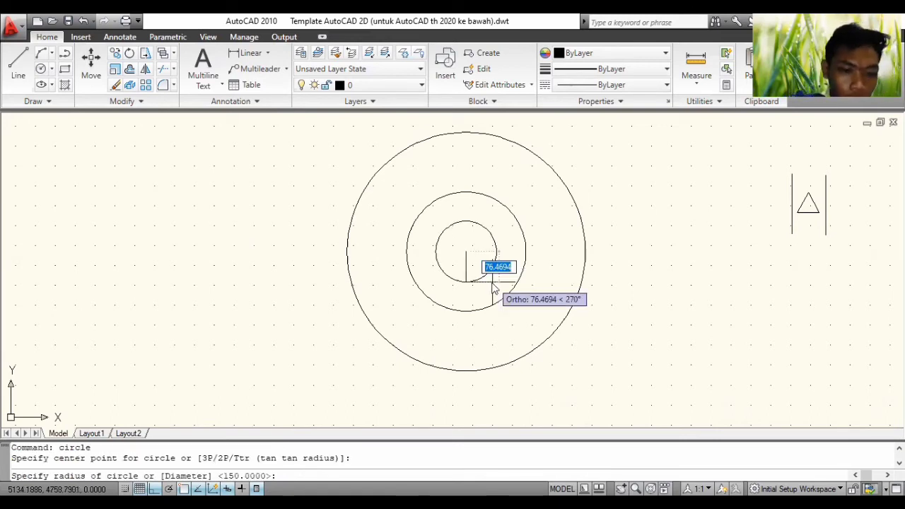
{"action": "type", "text": "125"}
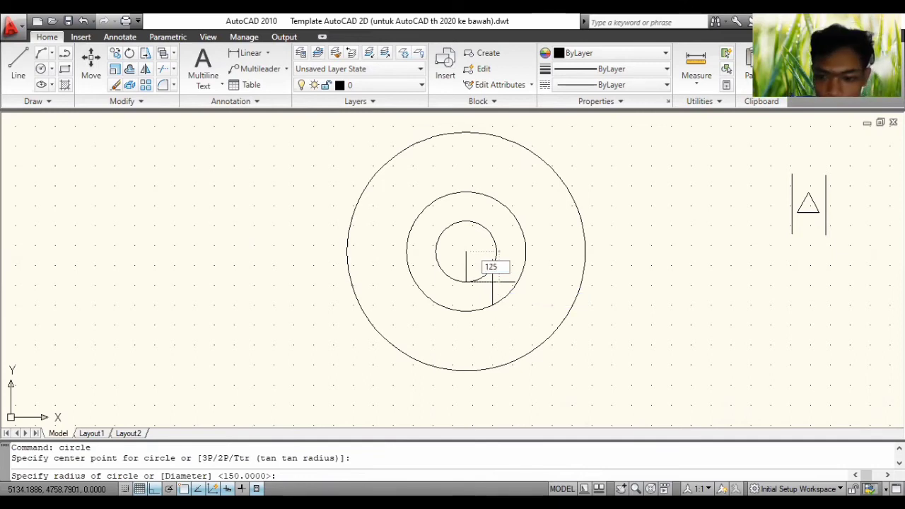
{"action": "key", "text": "Return"}
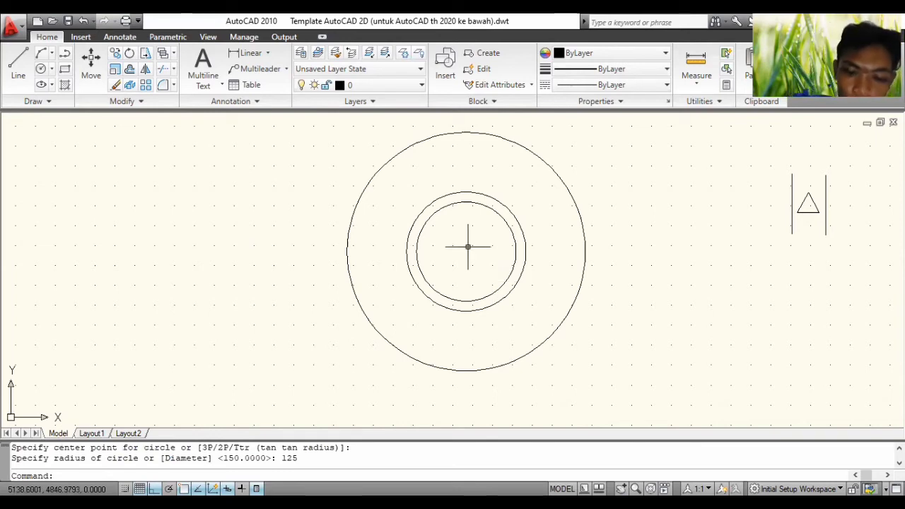
Draw a circle with radius 50 at the common centre of the concentric circles
{"action": "type", "text": "circle"}
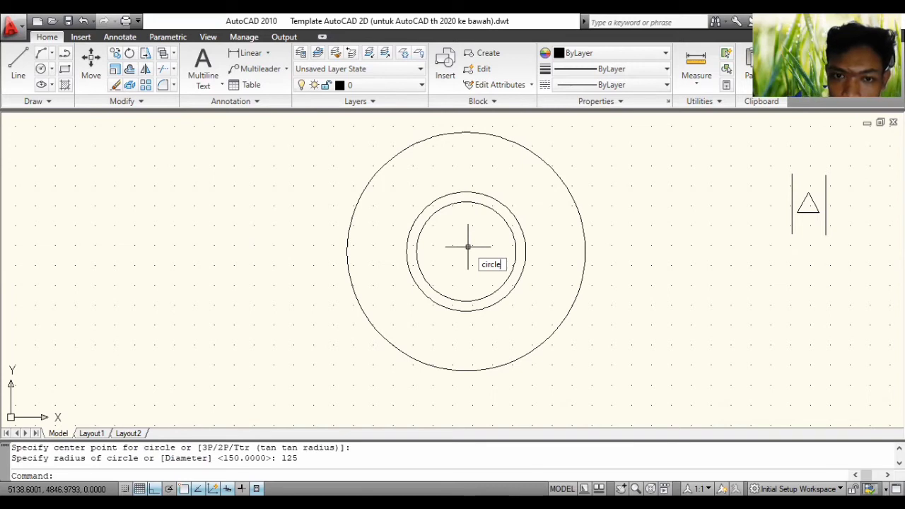
{"action": "key", "text": "Return"}
{"action": "left_click", "coordinate": [466, 251]}
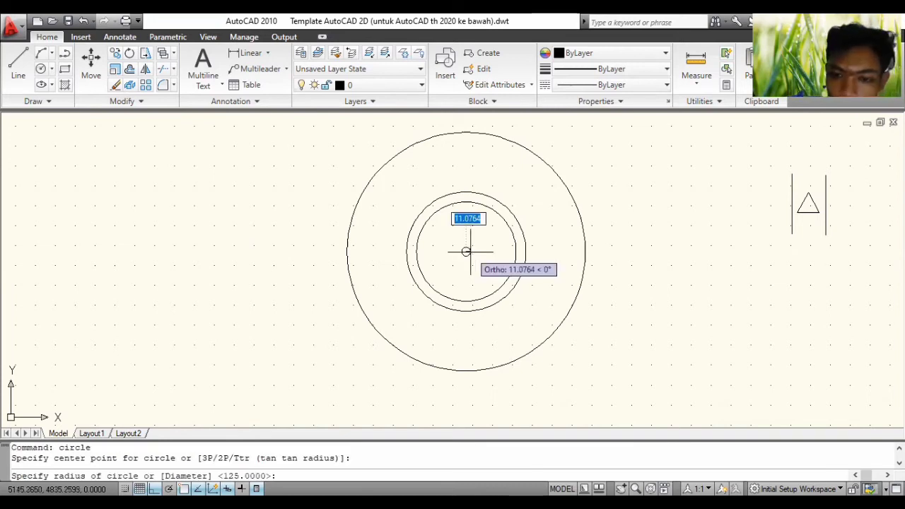
{"action": "type", "text": "50"}
{"action": "key", "text": "Return"}
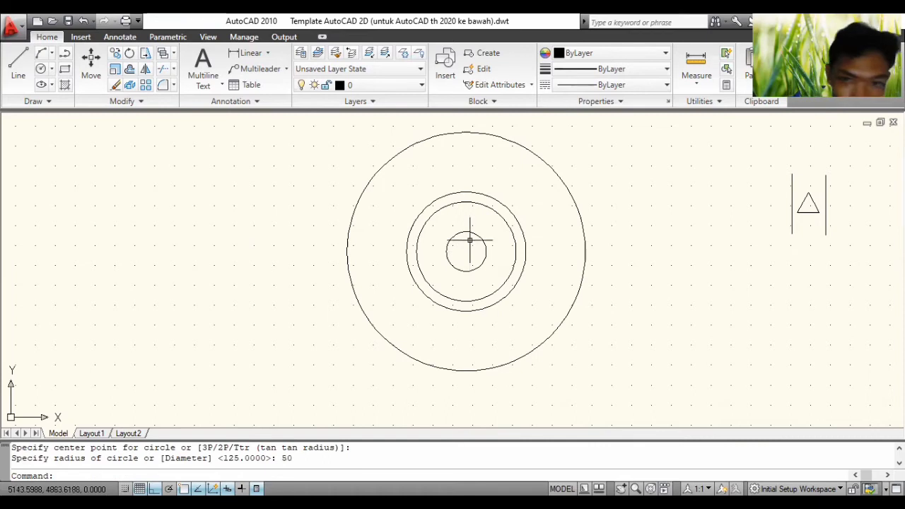
Start a line at the common centre of the circles and draw its first segment 100 units straight up
{"action": "scroll", "coordinate": [470, 241], "scroll_direction": "up", "scroll_amount": 2}
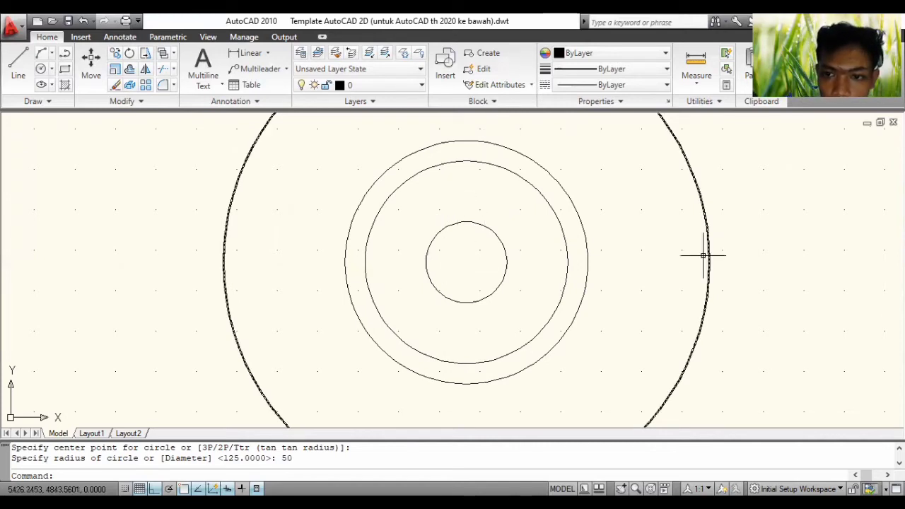
{"action": "left_click", "coordinate": [469, 252]}
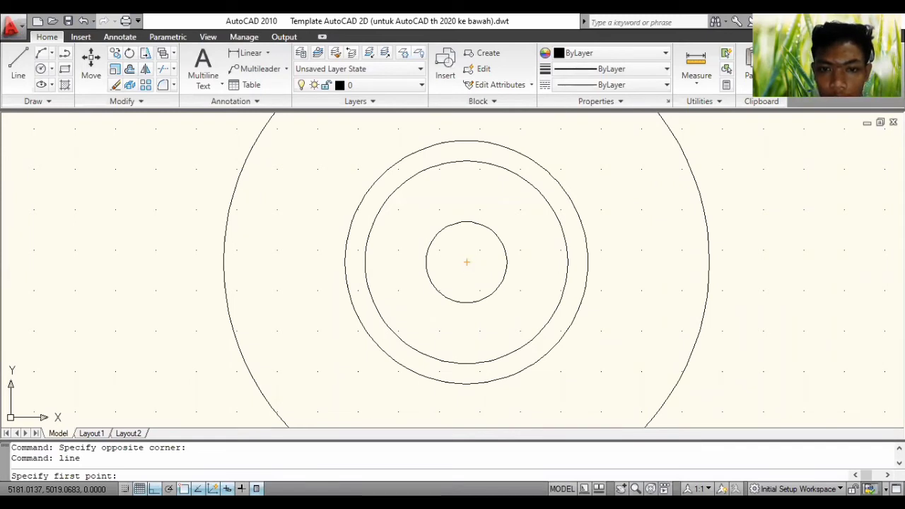
{"action": "left_click", "coordinate": [466, 262]}
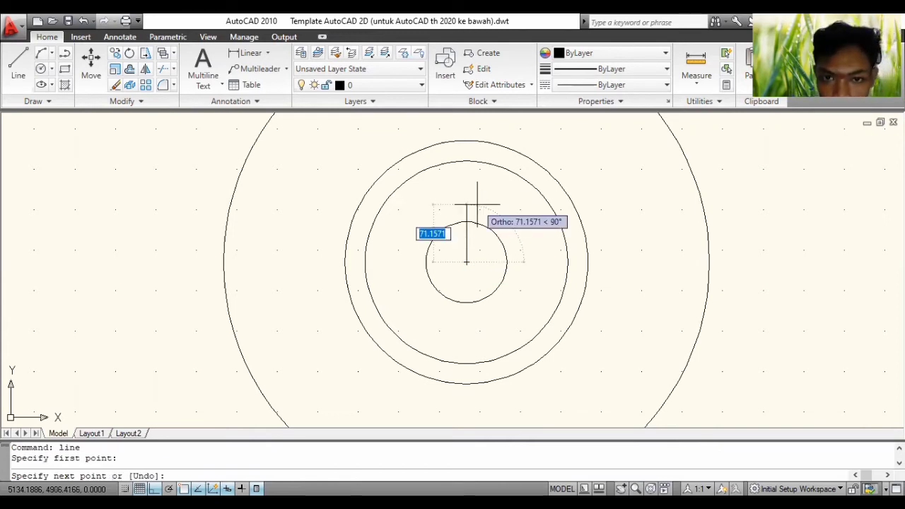
{"action": "type", "text": "100"}
{"action": "key", "text": "Return"}
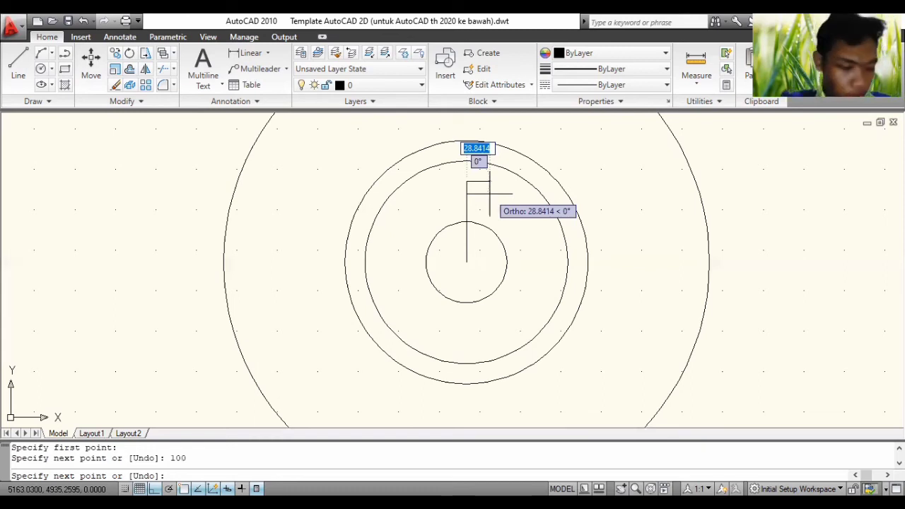
Continue the line 12.5 units to the right and 50 units straight down to the innermost circle, and end it there
{"action": "type", "text": "25"}
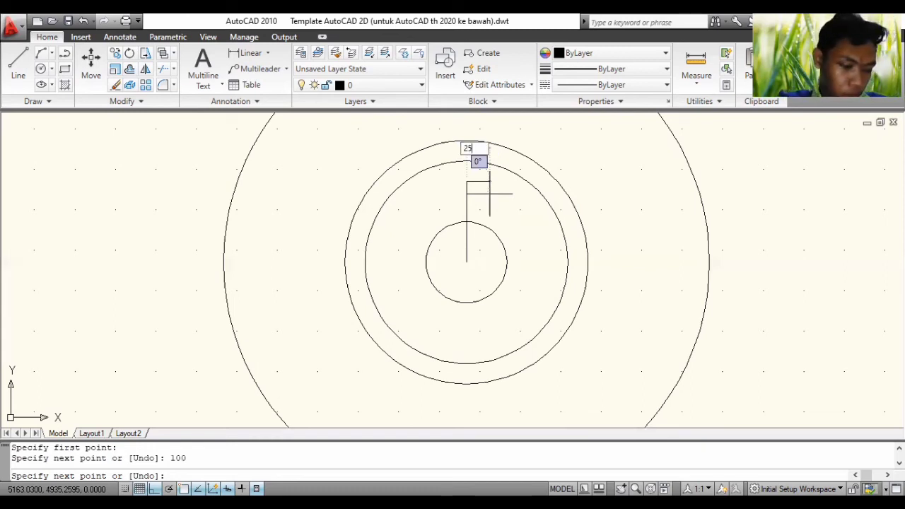
{"action": "key", "text": "BackSpace"}
{"action": "key", "text": "BackSpace"}
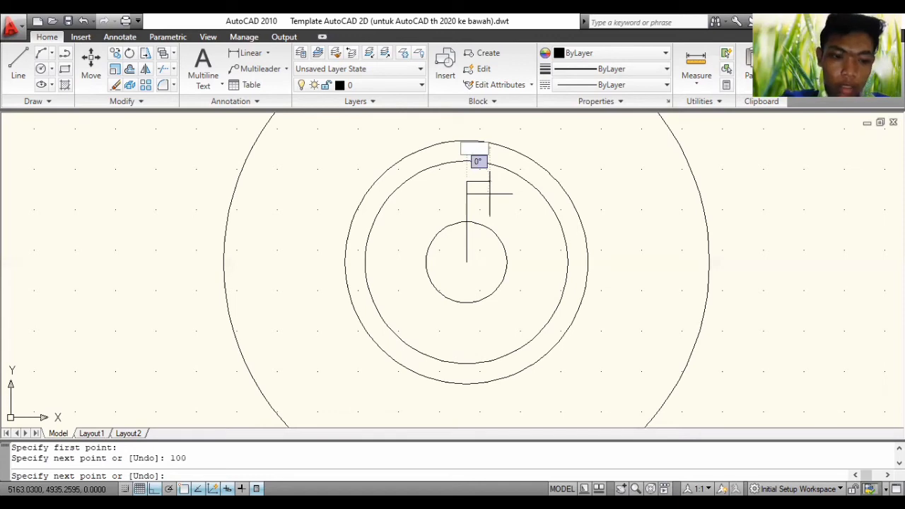
{"action": "type", "text": "12"}
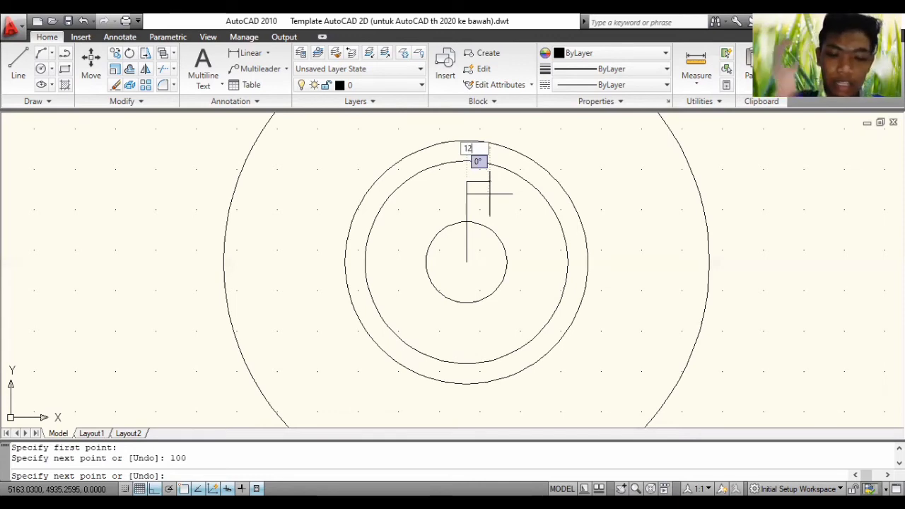
{"action": "type", "text": ".5"}
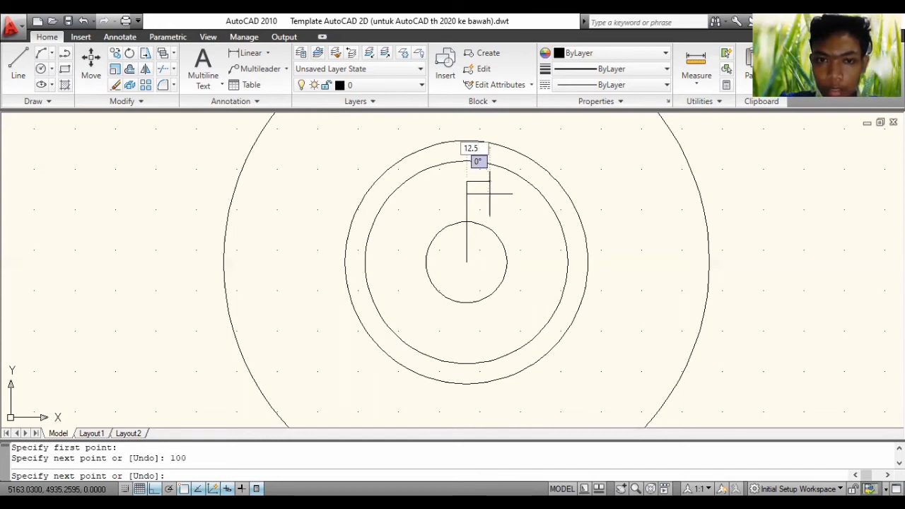
{"action": "key", "text": "Return"}
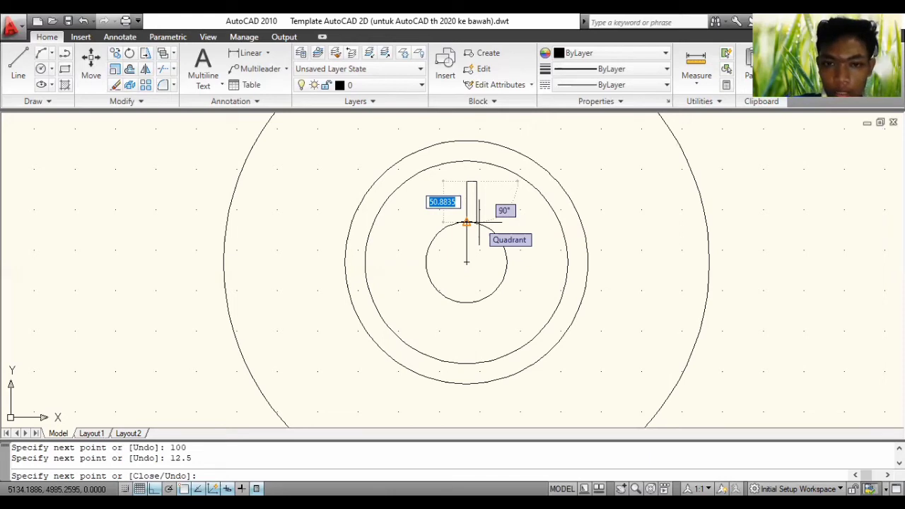
{"action": "type", "text": "50"}
{"action": "key", "text": "Return"}
{"action": "key", "text": "Return"}
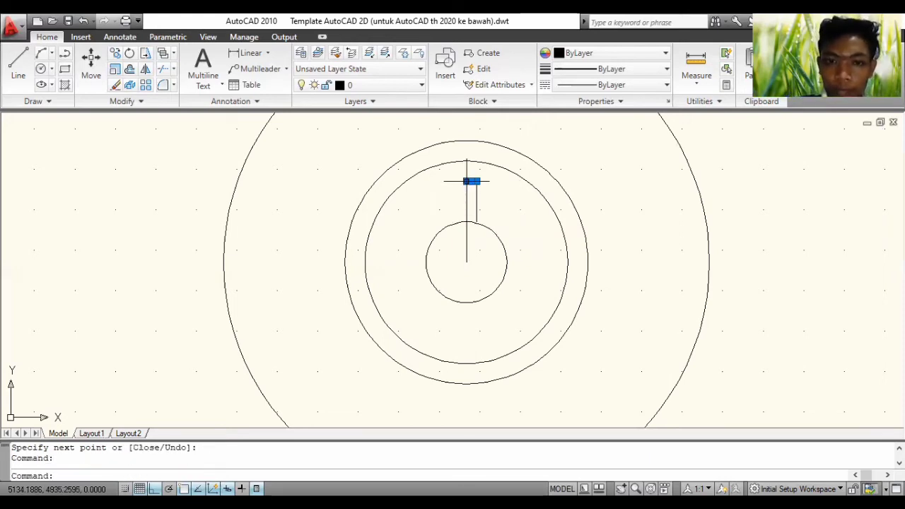
Draw a line from the upper end of the central vertical line, 12.5 units to the left and 51 units straight down
{"action": "left_click", "coordinate": [468, 181]}
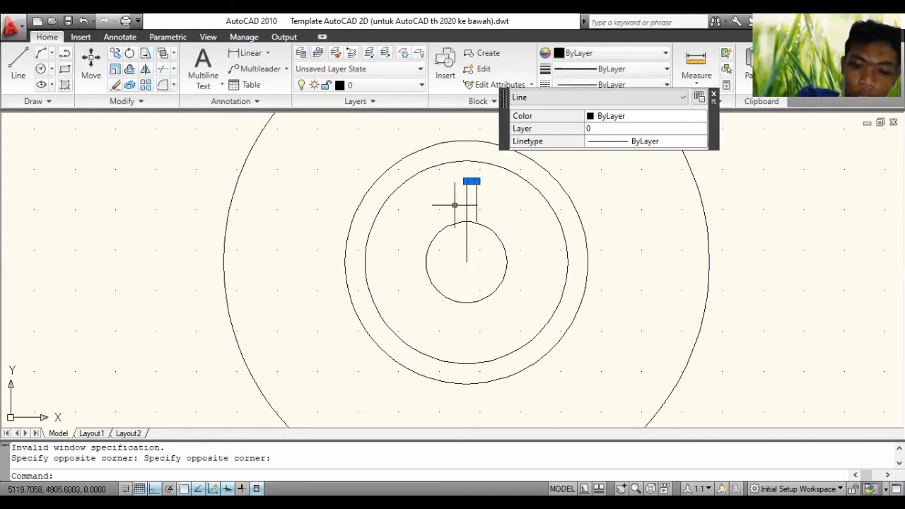
{"action": "type", "text": "line"}
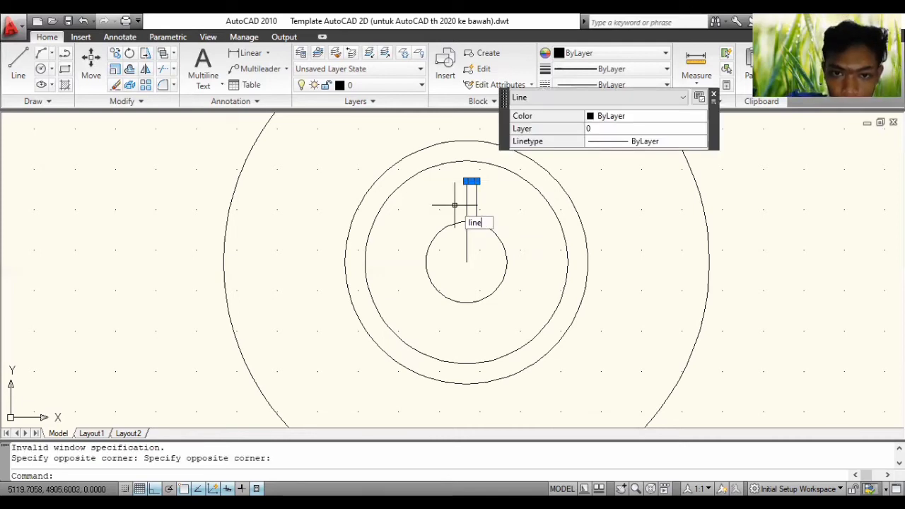
{"action": "key", "text": "Return"}
{"action": "left_click", "coordinate": [467, 182]}
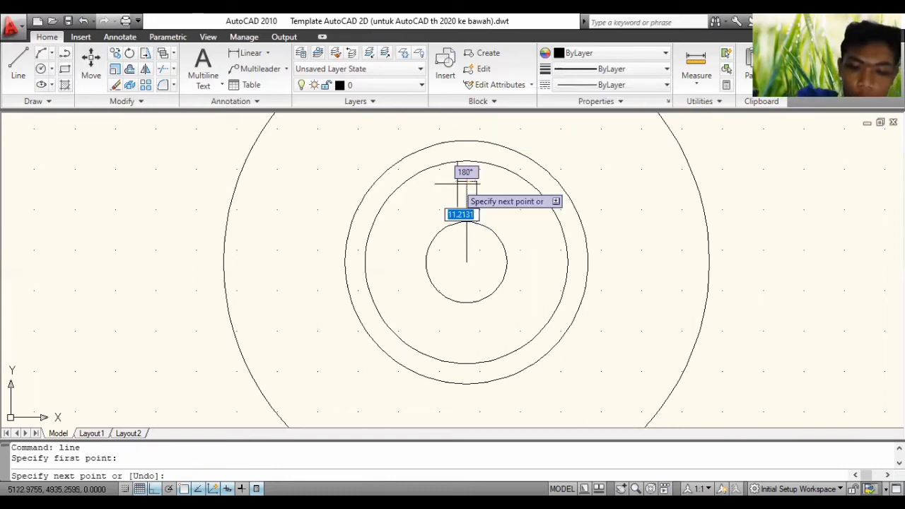
{"action": "type", "text": "12"}
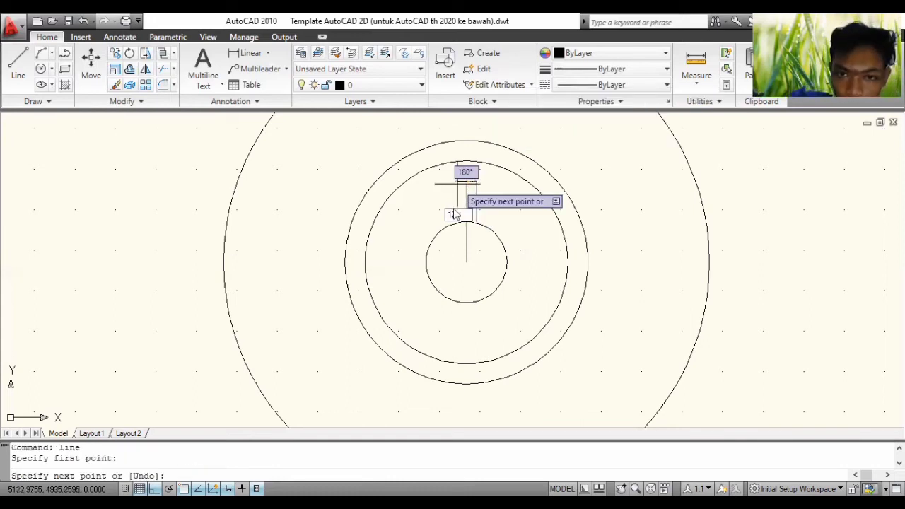
{"action": "type", "text": ".5"}
{"action": "key", "text": "Return"}
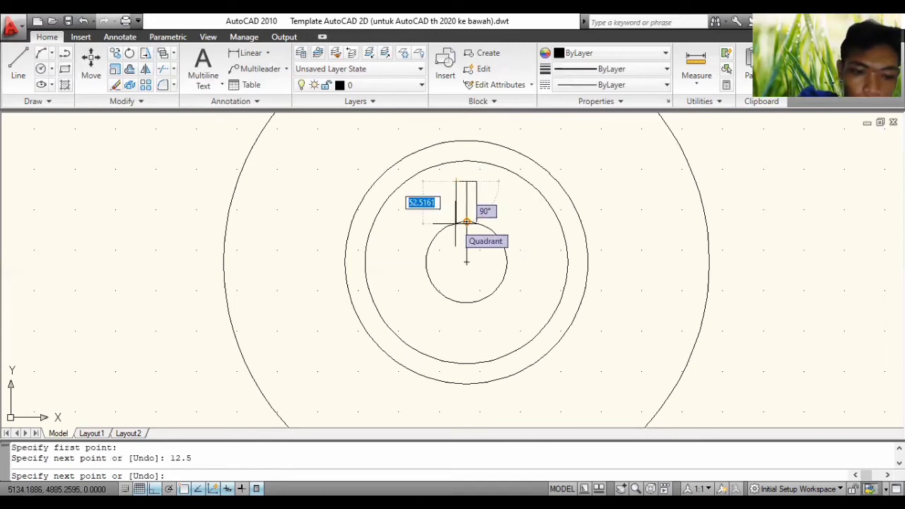
{"action": "type", "text": "51"}
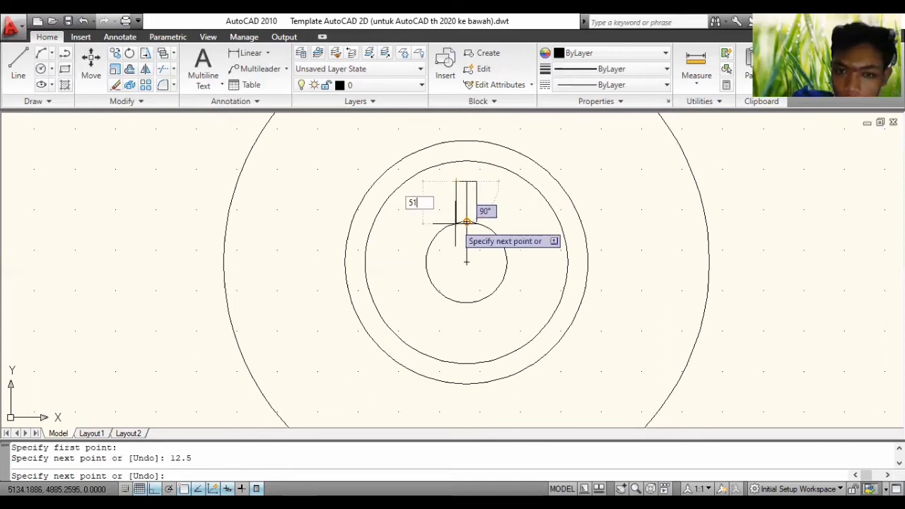
{"action": "key", "text": "Return"}
{"action": "key", "text": "Return"}
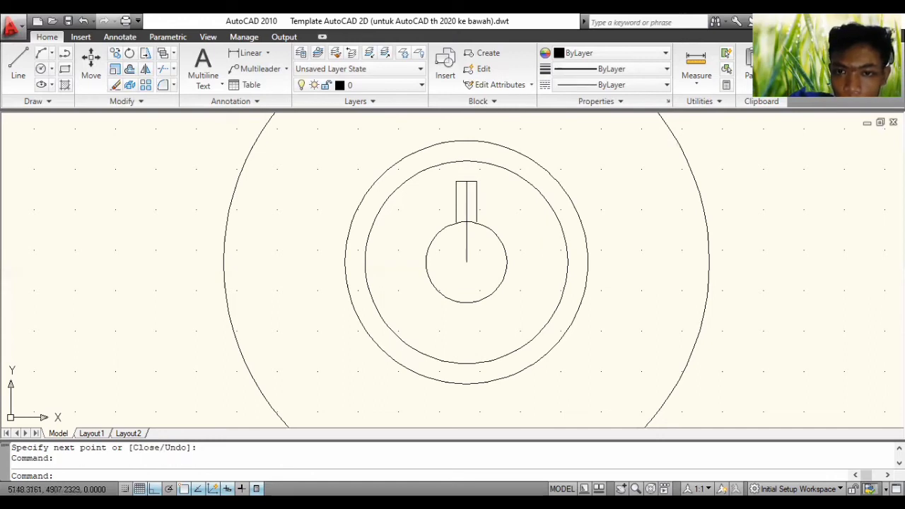
Replace the right vertical line of the narrow rectangle with a 51-unit line from its upper right corner, and delete the central vertical line
{"action": "left_click", "coordinate": [476, 212]}
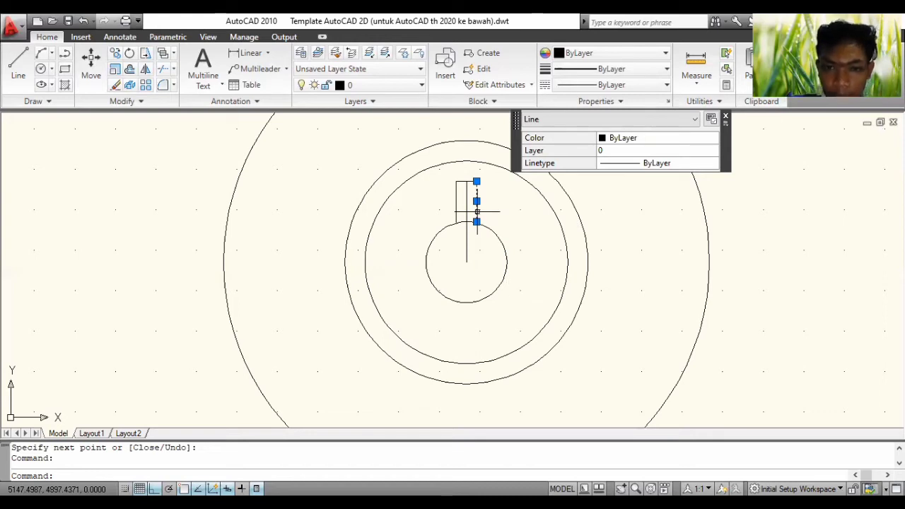
{"action": "key", "text": "Delete"}
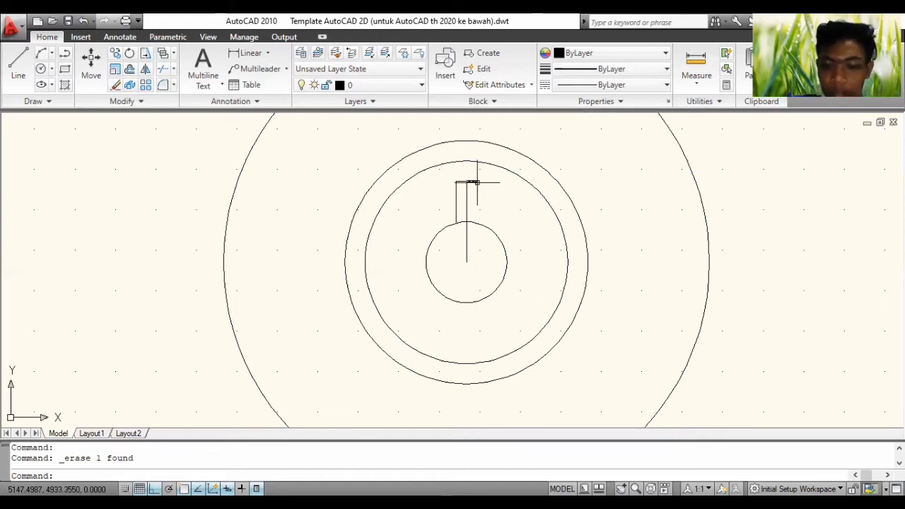
{"action": "left_click", "coordinate": [477, 182]}
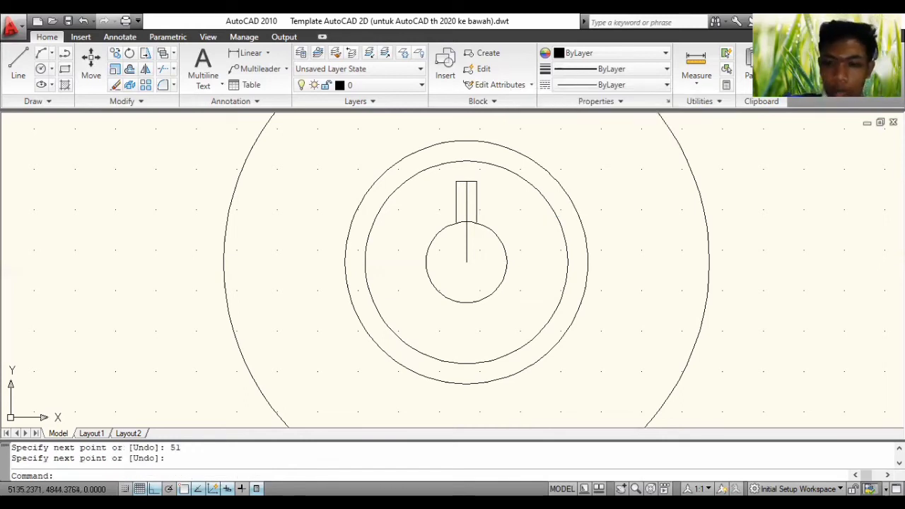
{"action": "left_click", "coordinate": [467, 254]}
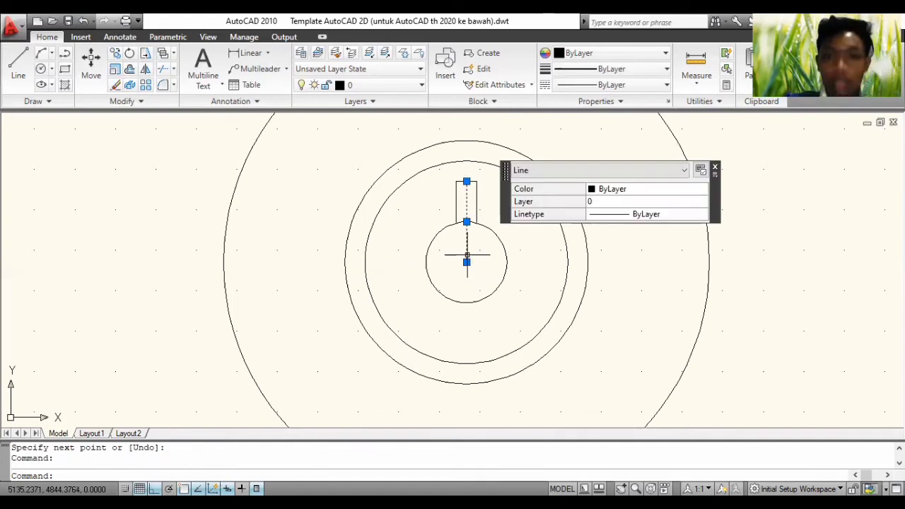
{"action": "key", "text": "Delete"}
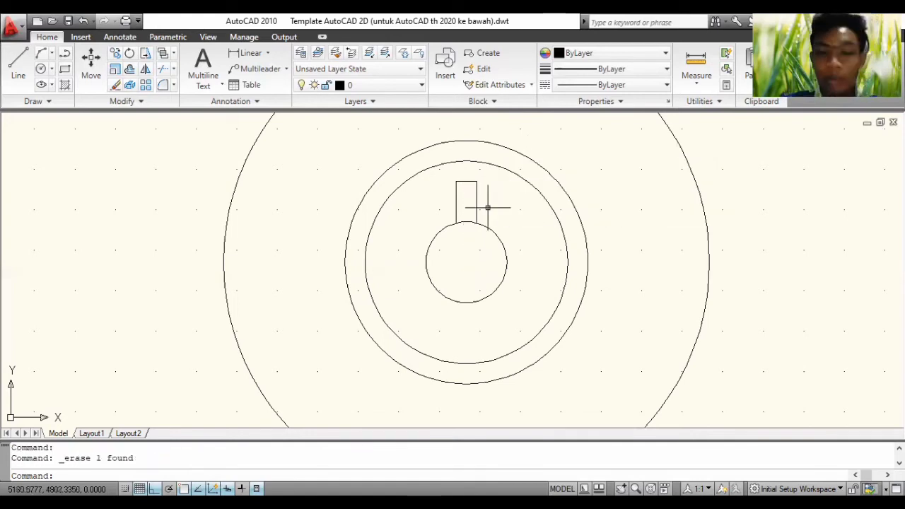
Create a full 360° polar array of 4 copies of the narrow rectangle around the circles' common centre
{"action": "left_click", "coordinate": [444, 172]}
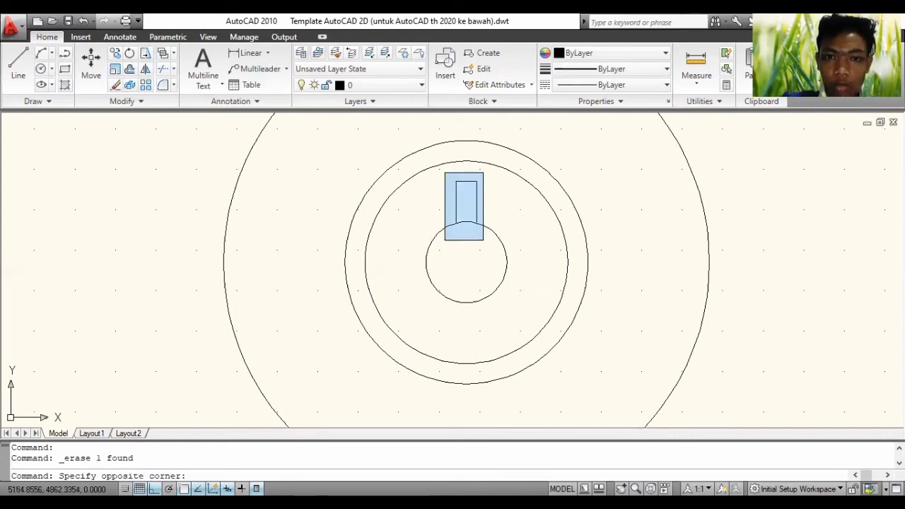
{"action": "left_click", "coordinate": [483, 241]}
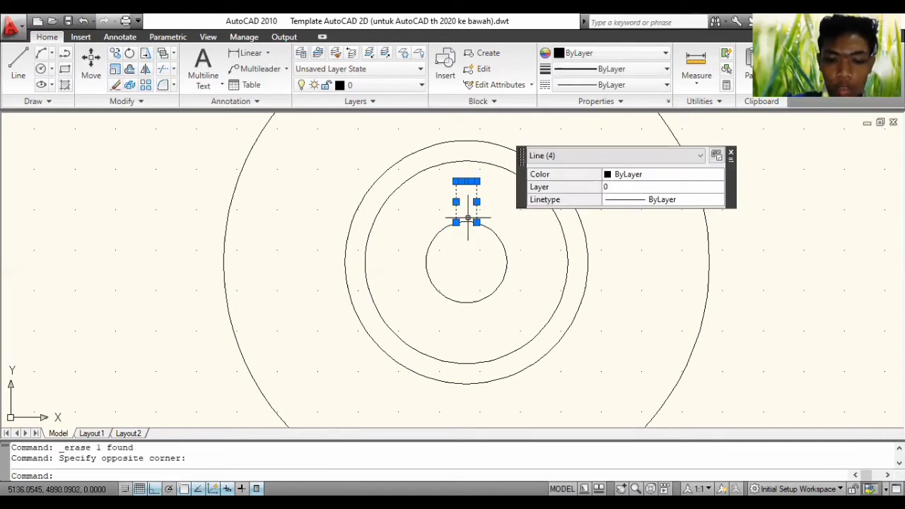
{"action": "type", "text": "array"}
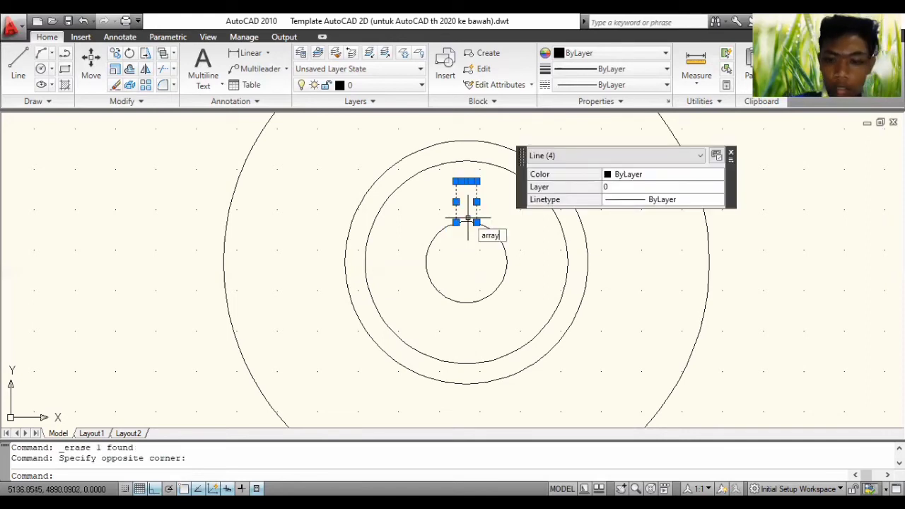
{"action": "key", "text": "Return"}
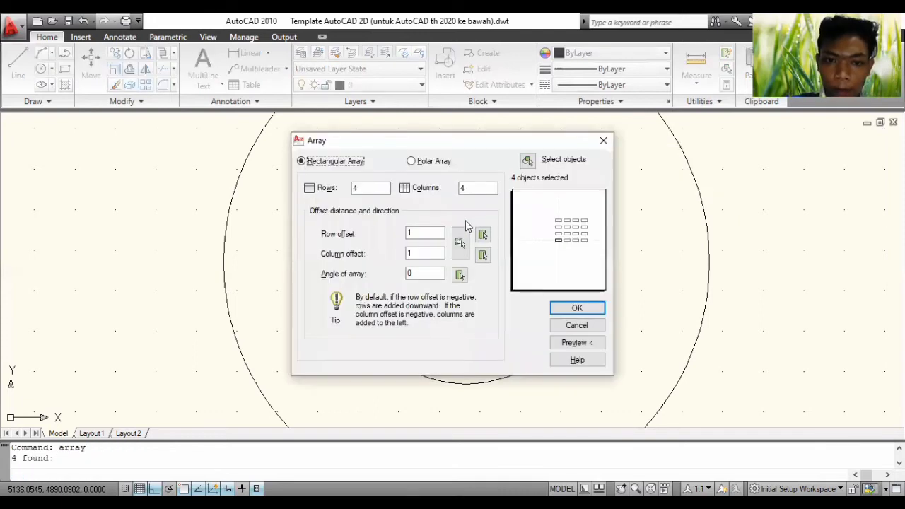
{"action": "left_click", "coordinate": [412, 161]}
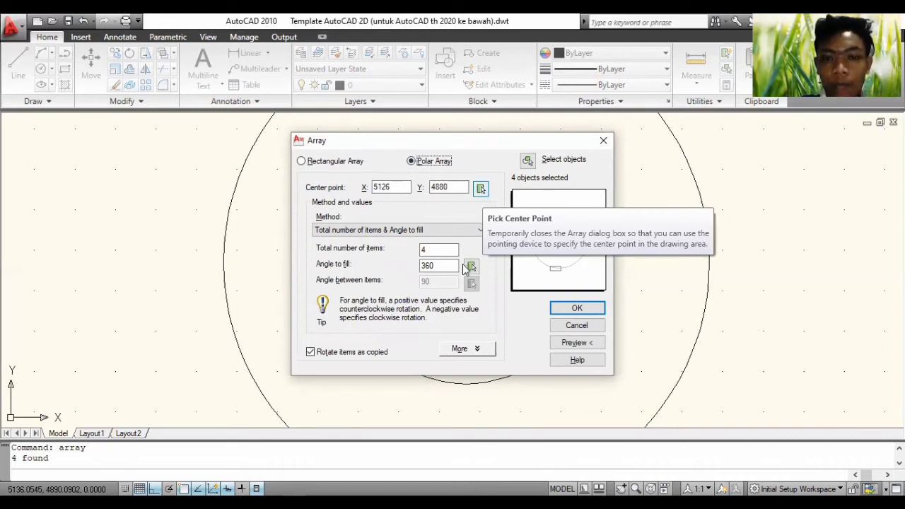
{"action": "left_click", "coordinate": [480, 188]}
{"action": "left_click", "coordinate": [574, 316]}
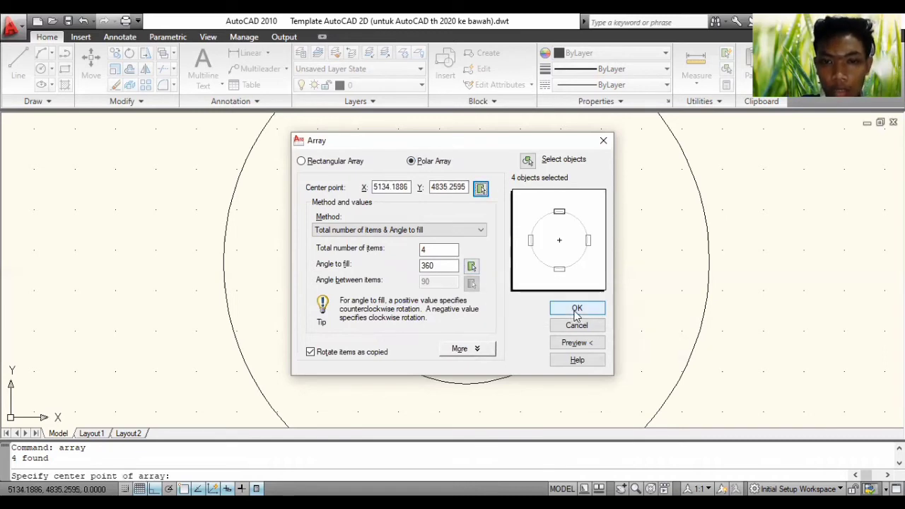
{"action": "key", "text": "Return"}
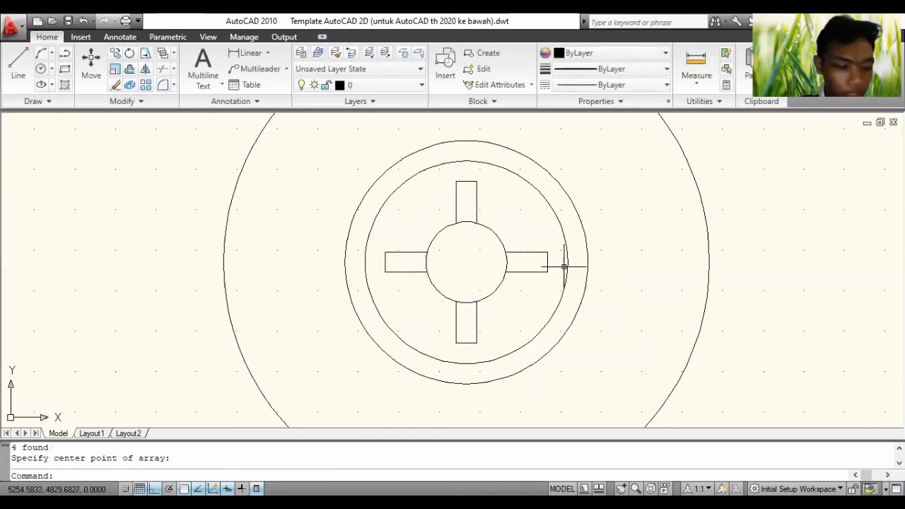
Move the triangle and its two vertical lines into the upper part of the ring between the outer circle and the next circle
{"action": "scroll", "coordinate": [563, 266], "scroll_direction": "down", "scroll_amount": 4}
{"action": "scroll", "coordinate": [563, 266], "scroll_direction": "down", "scroll_amount": 3}
{"action": "scroll", "coordinate": [525, 293], "scroll_direction": "up", "scroll_amount": 4}
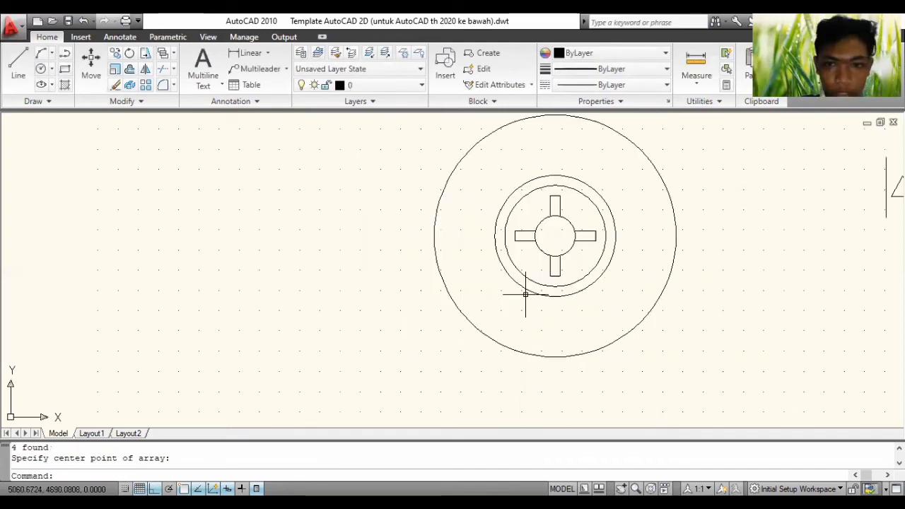
{"action": "mouse_move", "coordinate": [505, 258]}
{"action": "middle_mouse_down"}
{"action": "mouse_move", "coordinate": [534, 265]}
{"action": "mouse_move", "coordinate": [420, 310]}
{"action": "middle_mouse_up"}
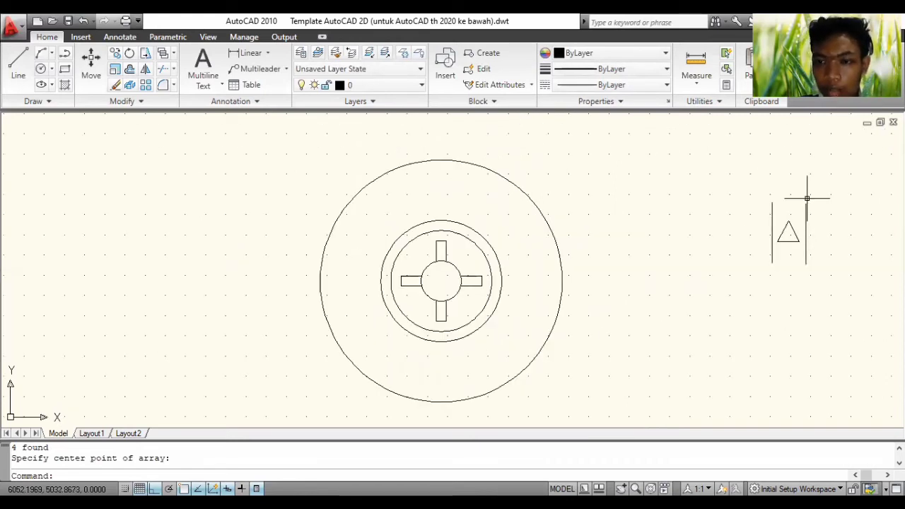
{"action": "left_click_drag", "start_coordinate": [807, 197], "coordinate": [427, 181]}
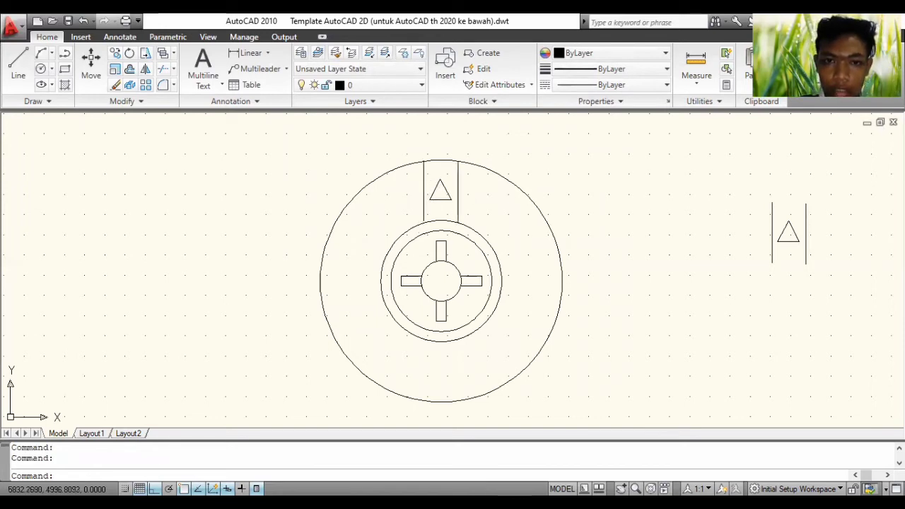
{"action": "left_click", "coordinate": [620, 184]}
{"action": "left_click", "coordinate": [605, 263]}
{"action": "scroll", "coordinate": [605, 263], "scroll_direction": "down", "scroll_amount": 2}
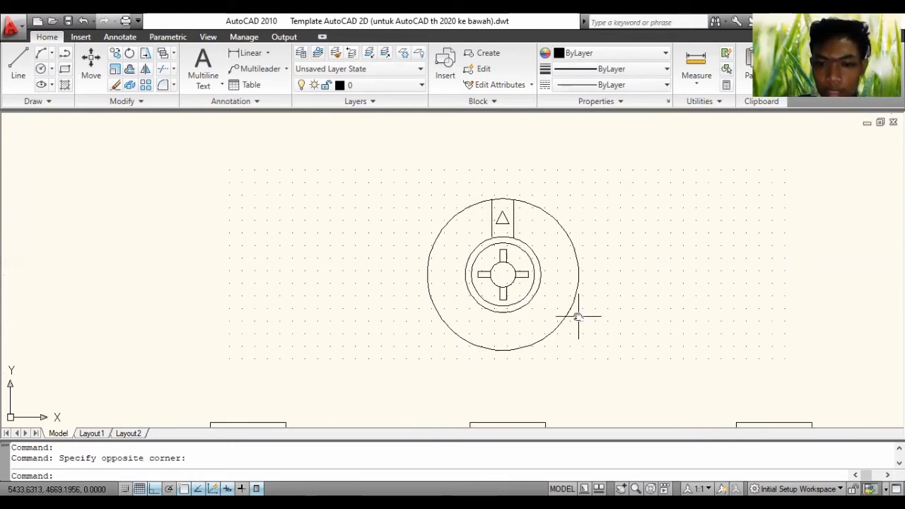
Draw a circle with a radius of 300 below the second mug view
{"action": "middle_click_drag", "start_coordinate": [579, 316], "coordinate": [512, 153]}
{"action": "scroll", "coordinate": [562, 240], "scroll_direction": "down", "scroll_amount": 2}
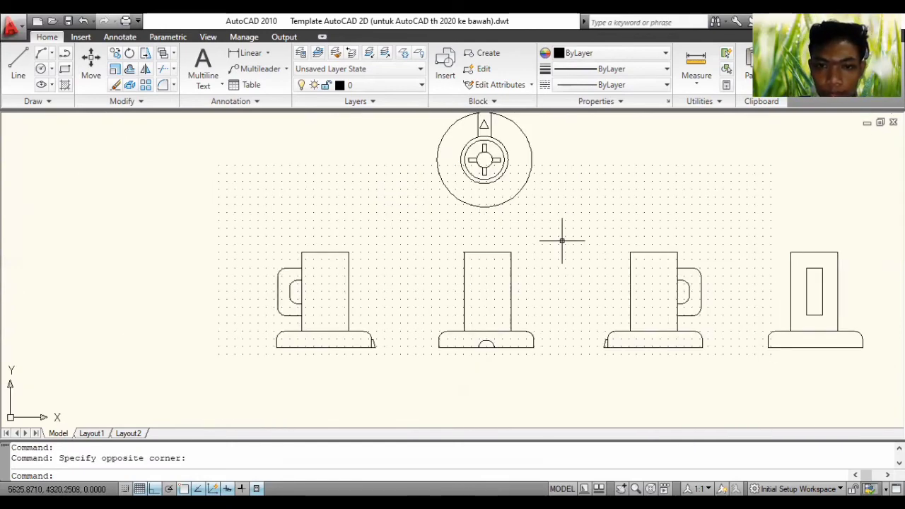
{"action": "scroll", "coordinate": [562, 240], "scroll_direction": "down", "scroll_amount": 2}
{"action": "mouse_move", "coordinate": [584, 228]}
{"action": "middle_mouse_down"}
{"action": "mouse_move", "coordinate": [570, 214]}
{"action": "mouse_move", "coordinate": [567, 181]}
{"action": "middle_mouse_up"}
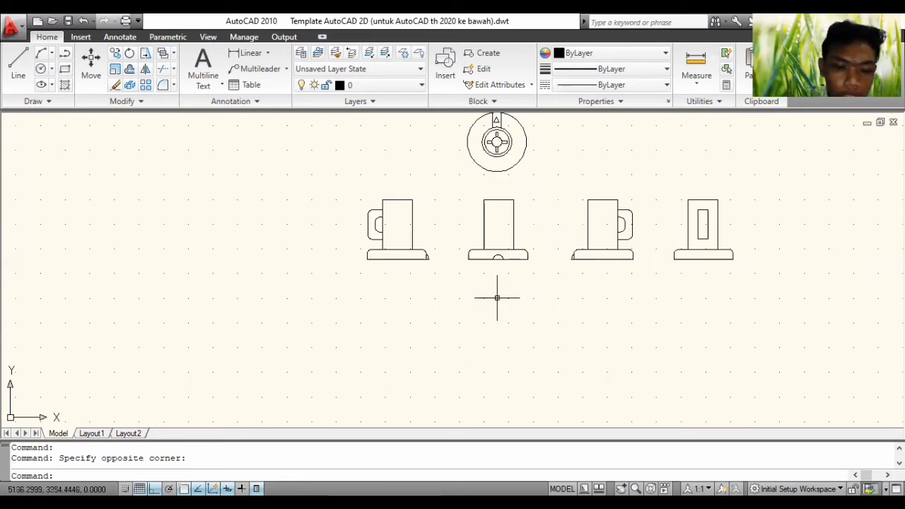
{"action": "type", "text": "circle"}
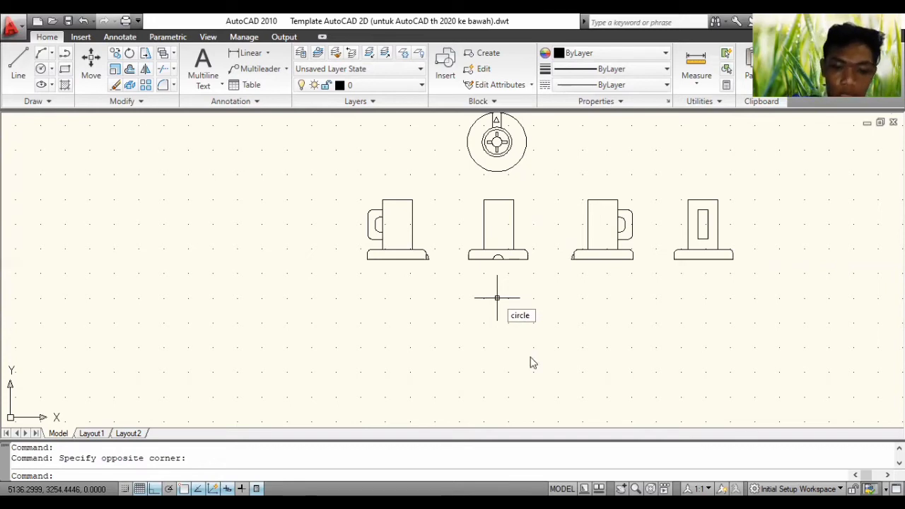
{"action": "key", "text": "Return"}
{"action": "left_click", "coordinate": [483, 309]}
{"action": "type", "text": "300"}
{"action": "key", "text": "Return"}
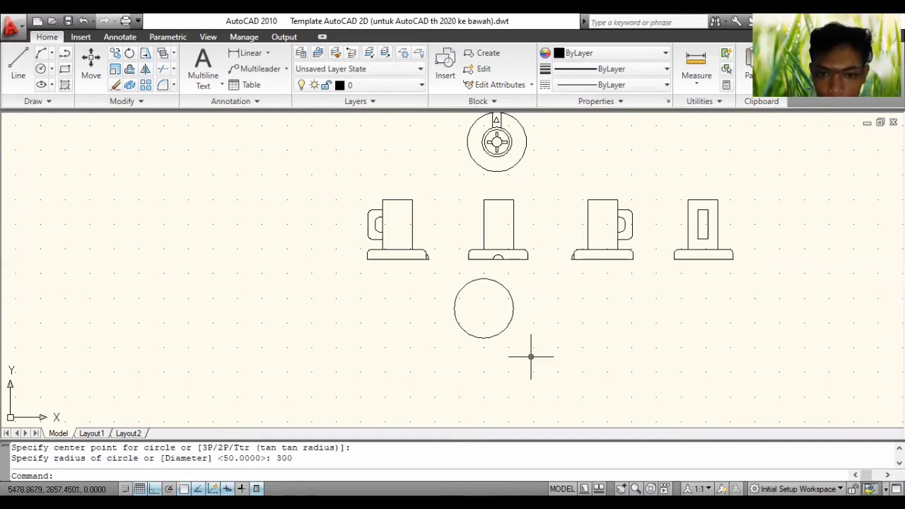
Move the new circle slightly right so that it lines up under the second mug view
{"action": "left_click", "coordinate": [509, 293]}
{"action": "mouse_move", "coordinate": [511, 297]}
{"action": "left_mouse_down"}
{"action": "mouse_move", "coordinate": [527, 311]}
{"action": "mouse_move", "coordinate": [523, 300]}
{"action": "left_mouse_up"}
{"action": "left_click", "coordinate": [517, 304]}
{"action": "scroll", "coordinate": [523, 299], "scroll_direction": "up", "scroll_amount": 5}
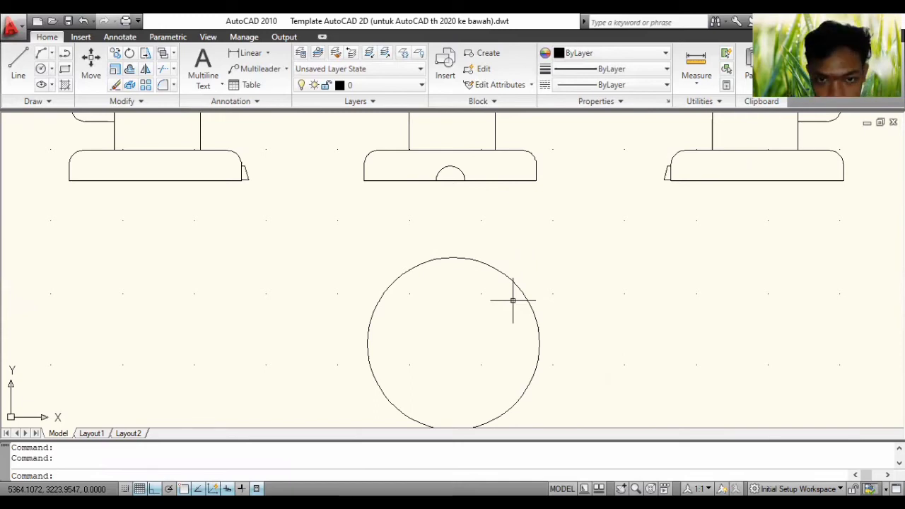
Draw a line from the new circle's top quadrant, about 35 units left, 25 units up, 100 units right and 25 units down
{"action": "scroll", "coordinate": [419, 271], "scroll_direction": "up", "scroll_amount": 3}
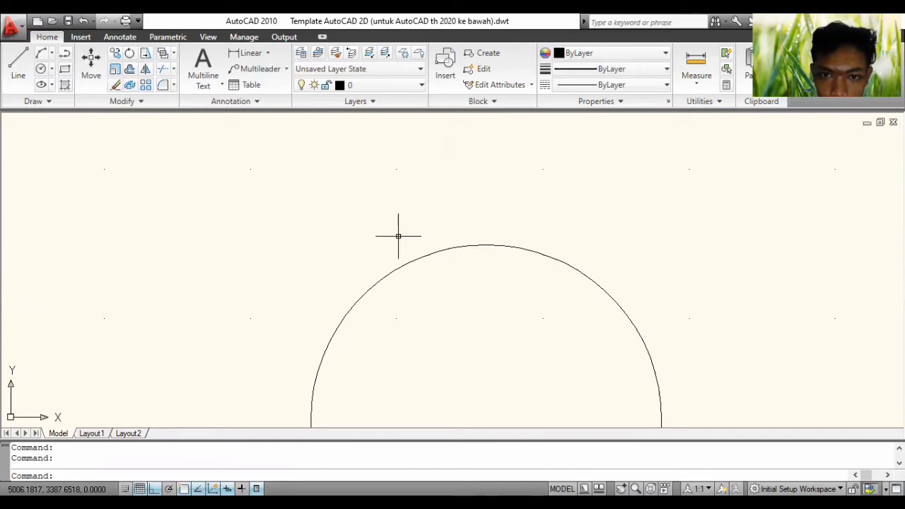
{"action": "type", "text": "line"}
{"action": "key", "text": "Return"}
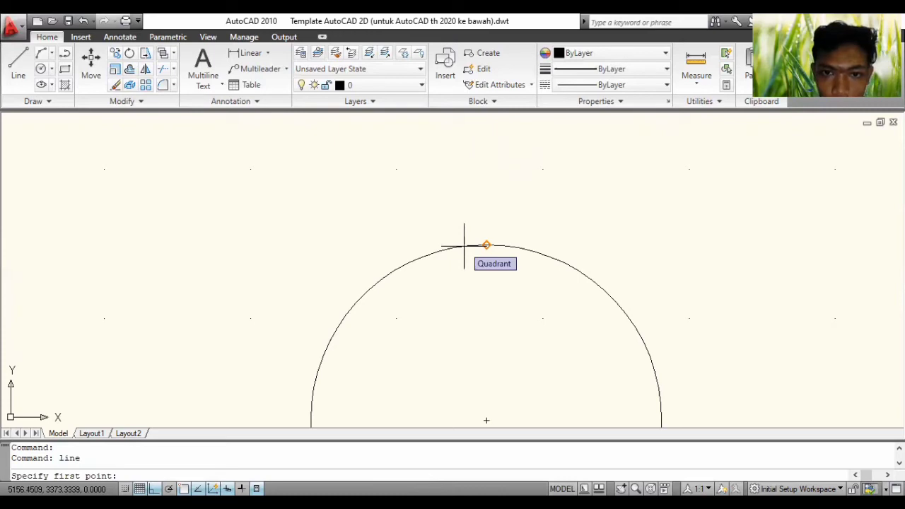
{"action": "left_click", "coordinate": [464, 246]}
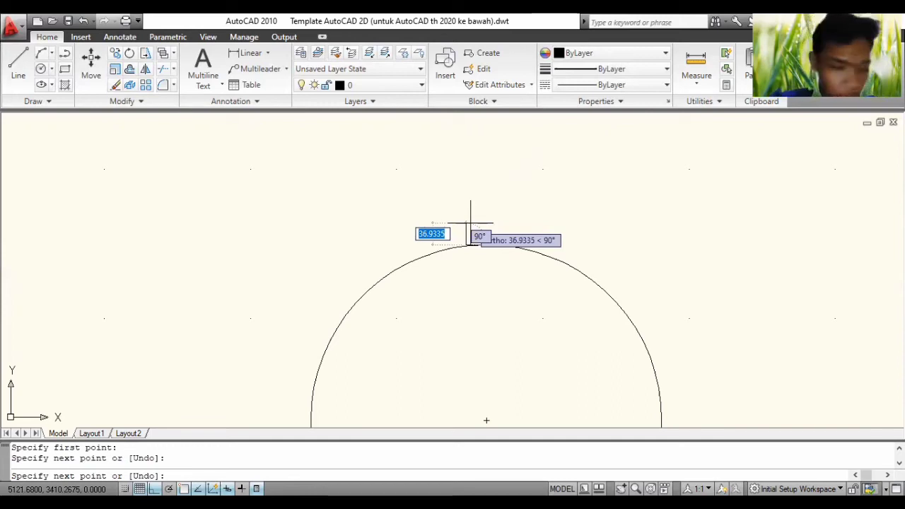
{"action": "type", "text": "25"}
{"action": "key", "text": "Return"}
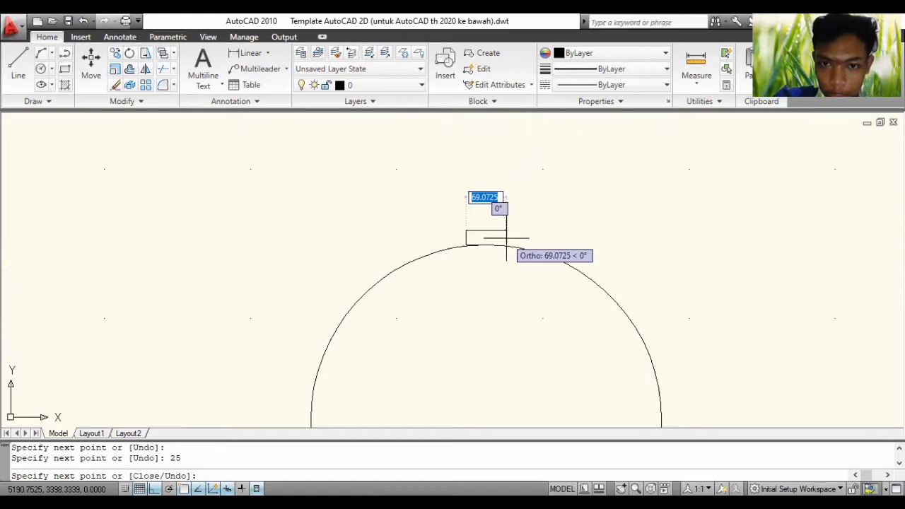
{"action": "type", "text": "100"}
{"action": "key", "text": "Return"}
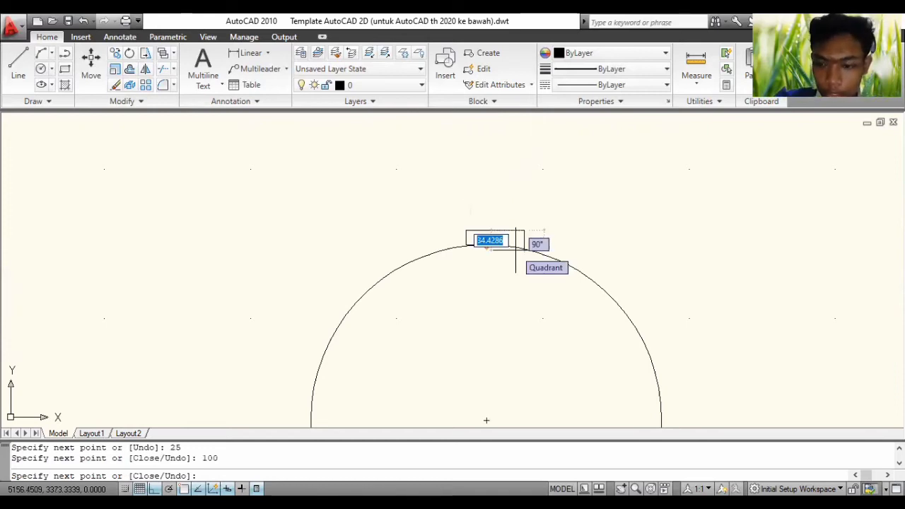
{"action": "type", "text": "25"}
{"action": "key", "text": "Return"}
{"action": "key", "text": "Return"}
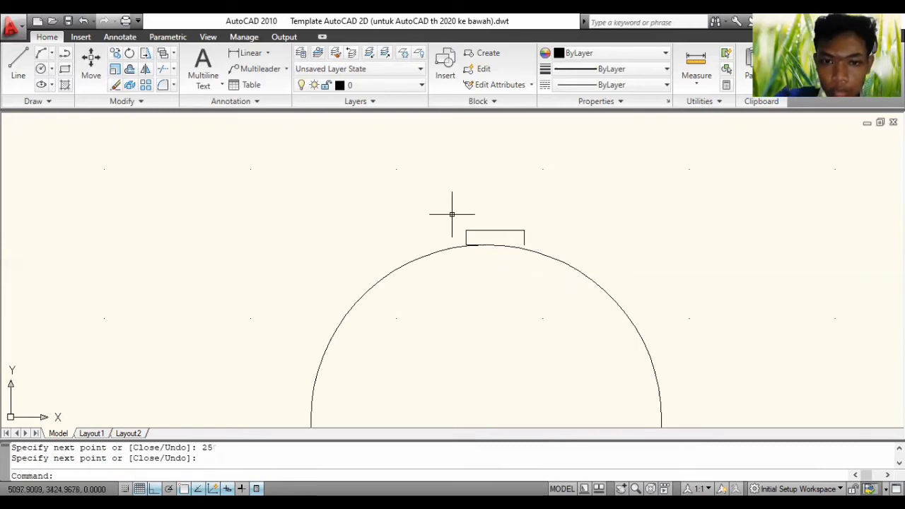
Move the small rectangular outline left to centre it over the top of the circle
{"action": "left_click_drag", "start_coordinate": [482, 230], "coordinate": [468, 232]}
{"action": "scroll", "coordinate": [603, 230], "scroll_direction": "down", "scroll_amount": 4}
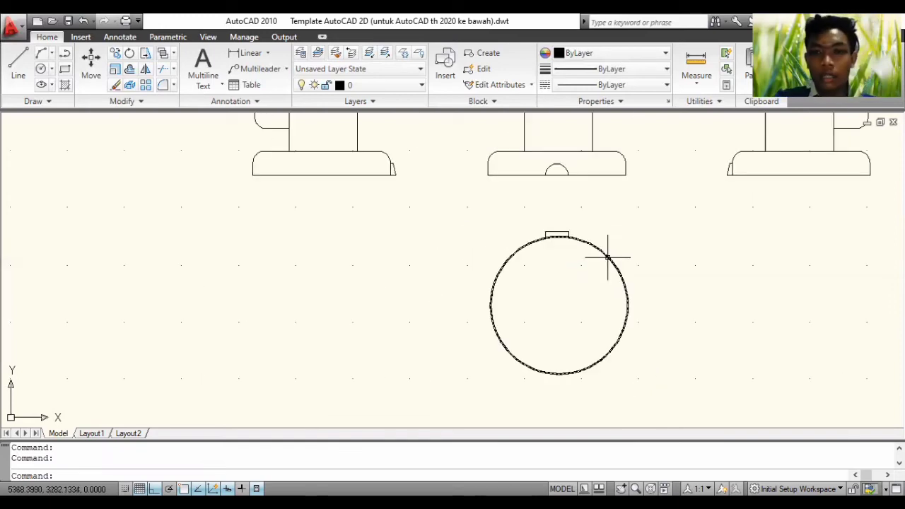
{"action": "scroll", "coordinate": [689, 249], "scroll_direction": "down", "scroll_amount": 1}
{"action": "middle_click_drag", "start_coordinate": [691, 249], "coordinate": [506, 319]}
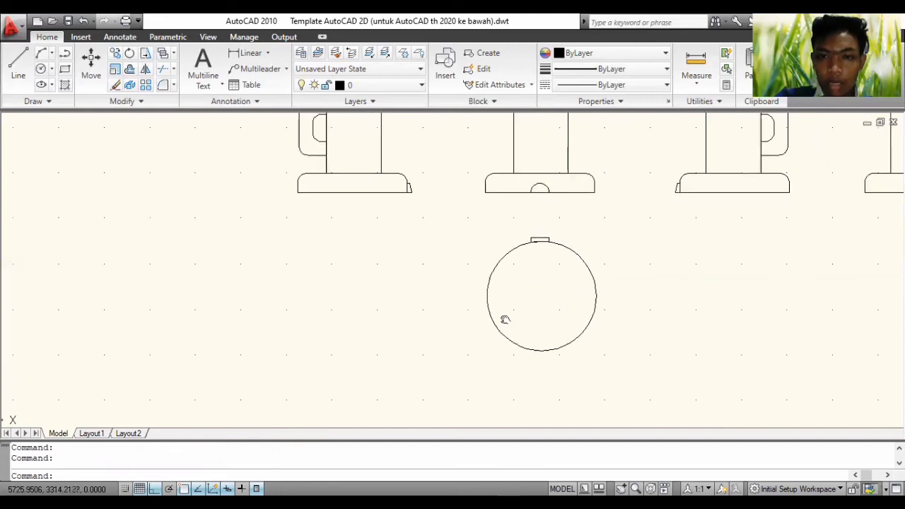
Switch to Layout1 and create a viewport fitted to the sheet with MVIEW
{"action": "scroll", "coordinate": [506, 319], "scroll_direction": "down", "scroll_amount": 4}
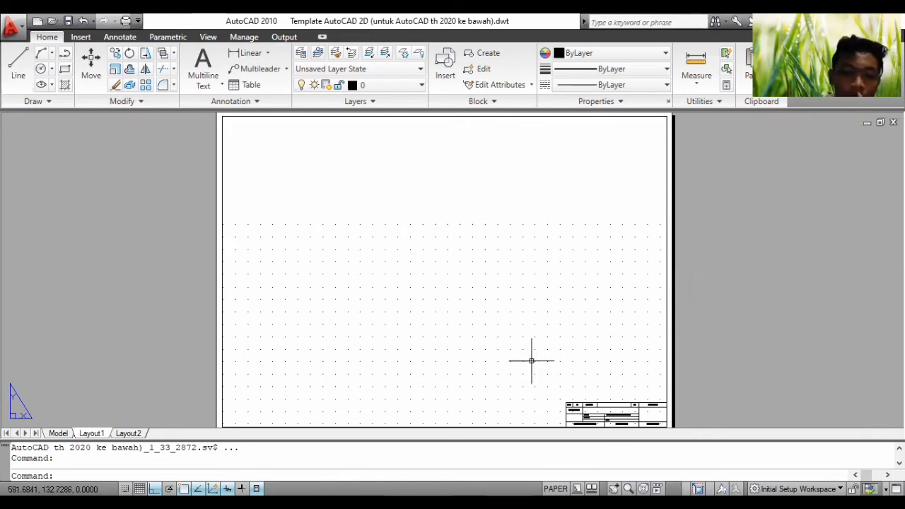
{"action": "type", "text": "mview"}
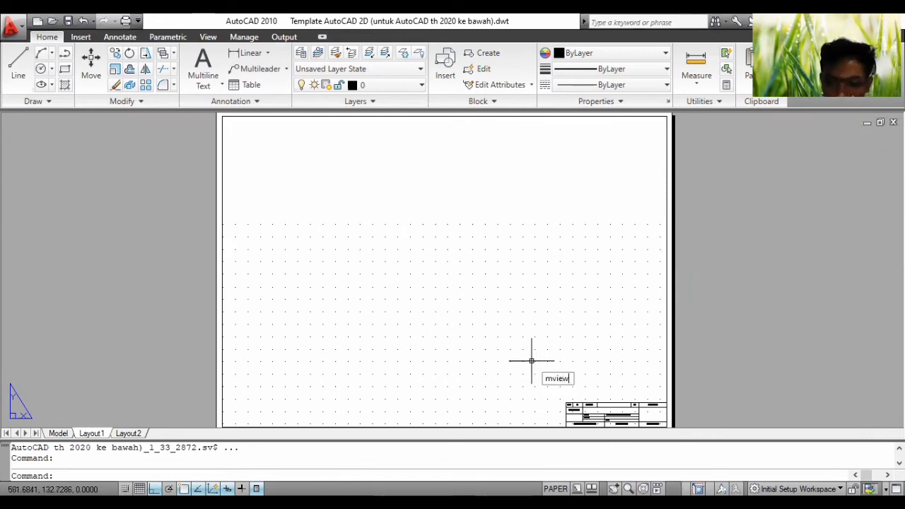
{"action": "key", "text": "Return"}
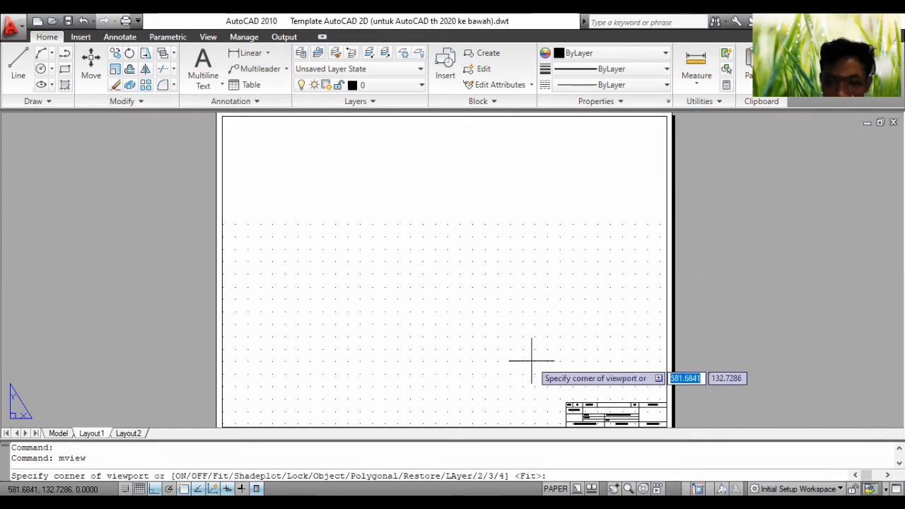
{"action": "key", "text": "Return"}
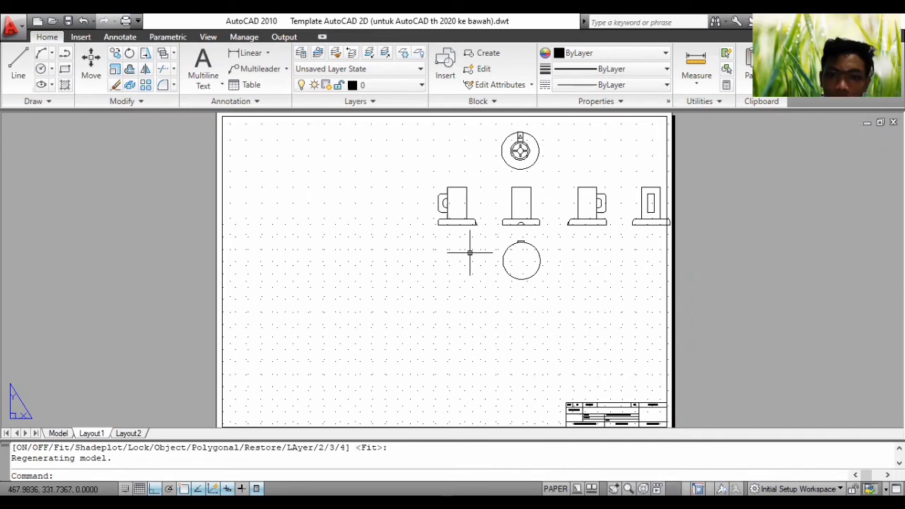
Activate the layout viewport, then pan and scale its contents so that all mug views fit within the sheet frame
{"action": "scroll", "coordinate": [446, 228], "scroll_direction": "down", "scroll_amount": 1}
{"action": "double_click", "coordinate": [382, 195]}
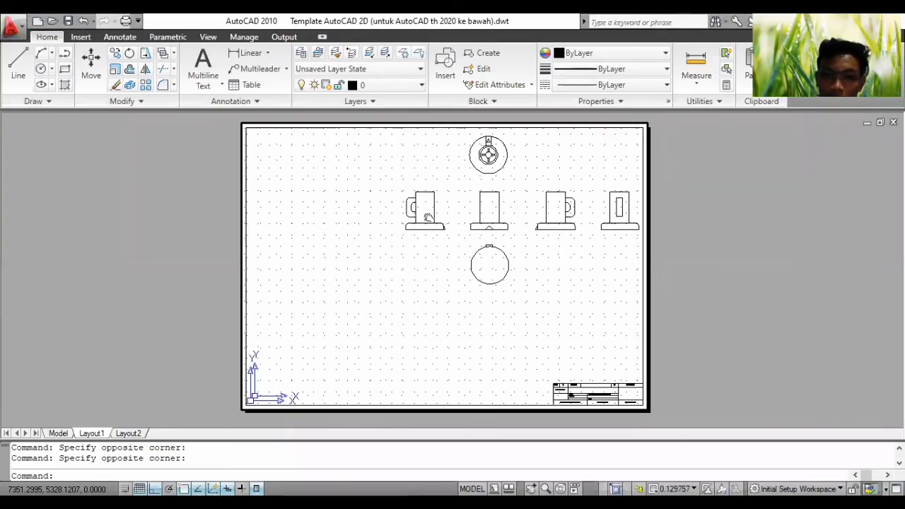
{"action": "middle_click_drag", "start_coordinate": [470, 181], "coordinate": [405, 251]}
{"action": "scroll", "coordinate": [404, 248], "scroll_direction": "up", "scroll_amount": 2}
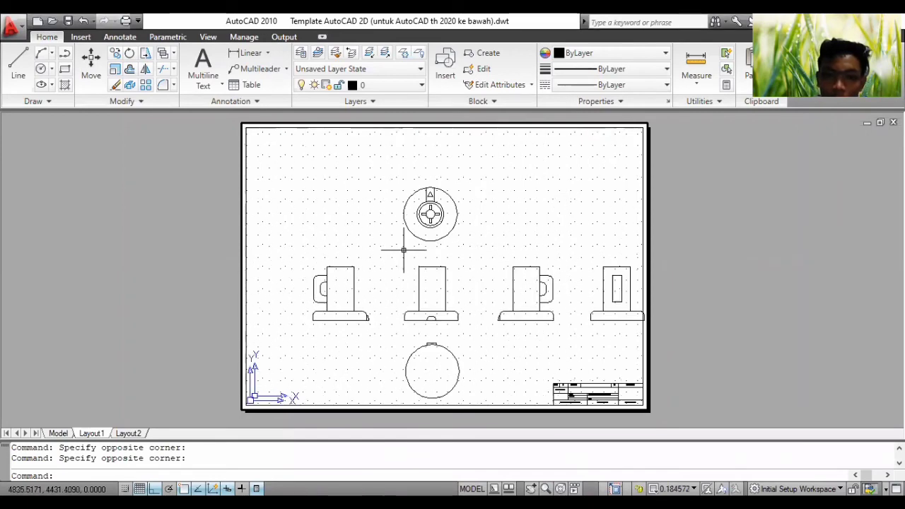
{"action": "scroll", "coordinate": [403, 248], "scroll_direction": "down", "scroll_amount": 3}
{"action": "scroll", "coordinate": [403, 249], "scroll_direction": "up", "scroll_amount": 2}
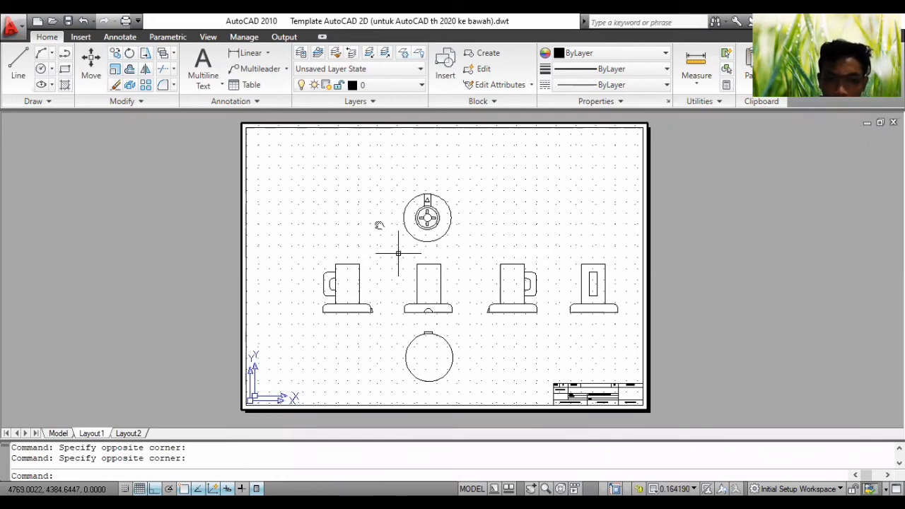
{"action": "scroll", "coordinate": [376, 226], "scroll_direction": "up", "scroll_amount": 2}
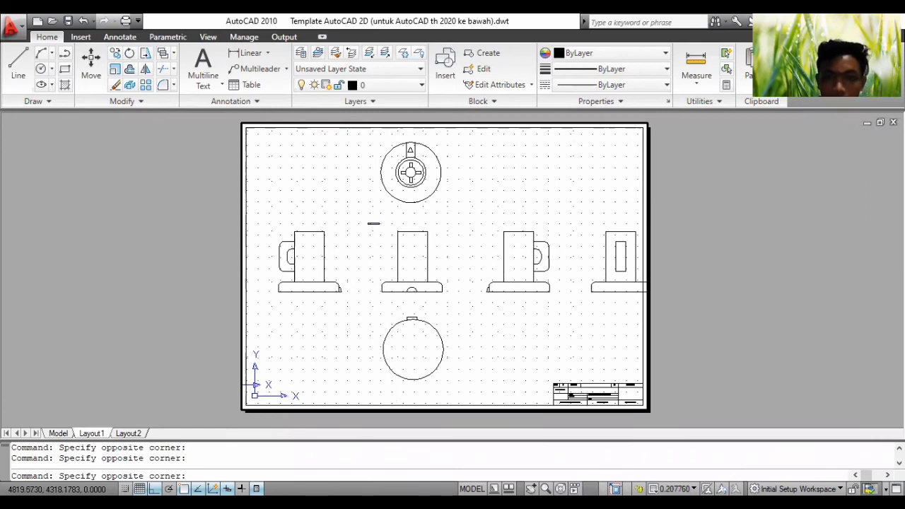
{"action": "scroll", "coordinate": [375, 223], "scroll_direction": "down", "scroll_amount": 4}
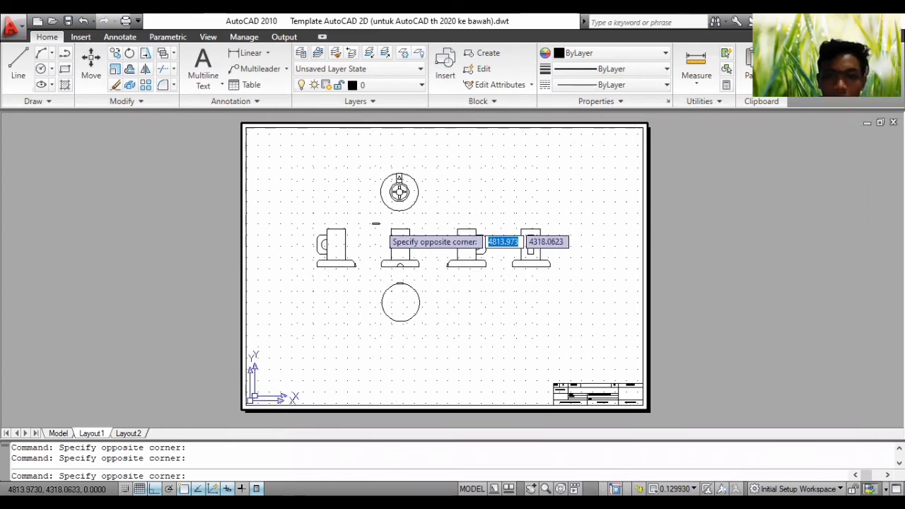
{"action": "scroll", "coordinate": [640, 212], "scroll_direction": "up", "scroll_amount": 3}
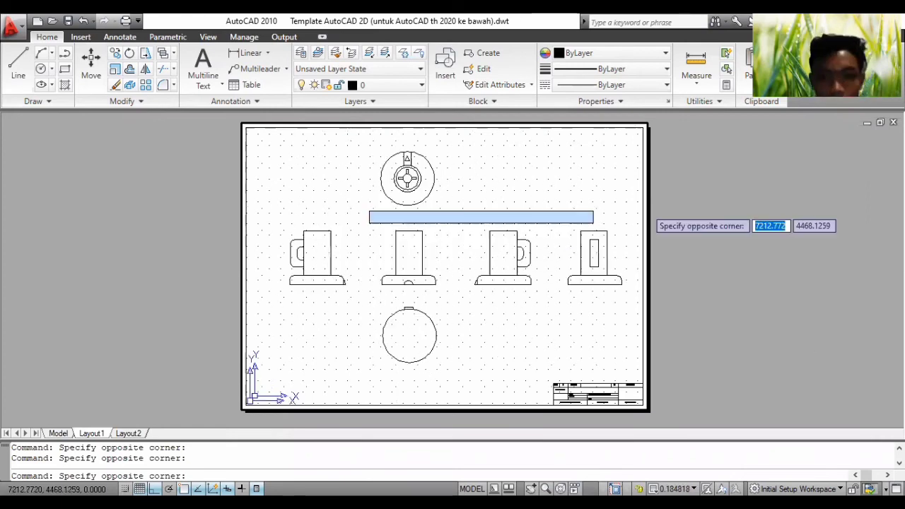
{"action": "left_click", "coordinate": [592, 332]}
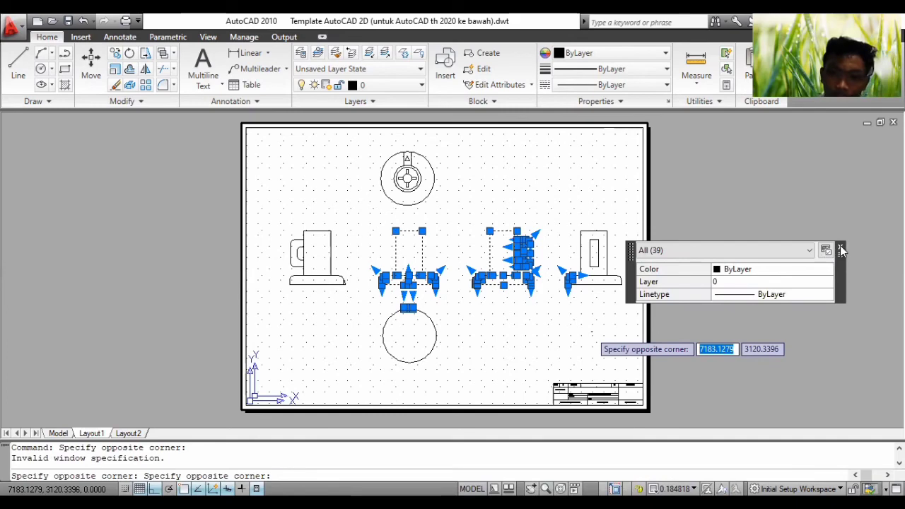
Undo the last viewport change and enlarge the mug views within the sheet frame
{"action": "key", "text": "ctrl+z"}
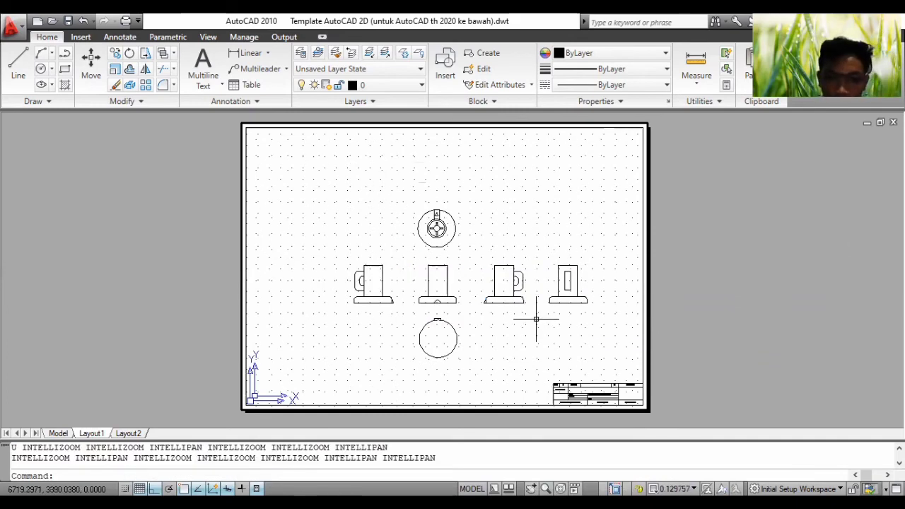
{"action": "scroll", "coordinate": [534, 316], "scroll_direction": "up", "scroll_amount": 3}
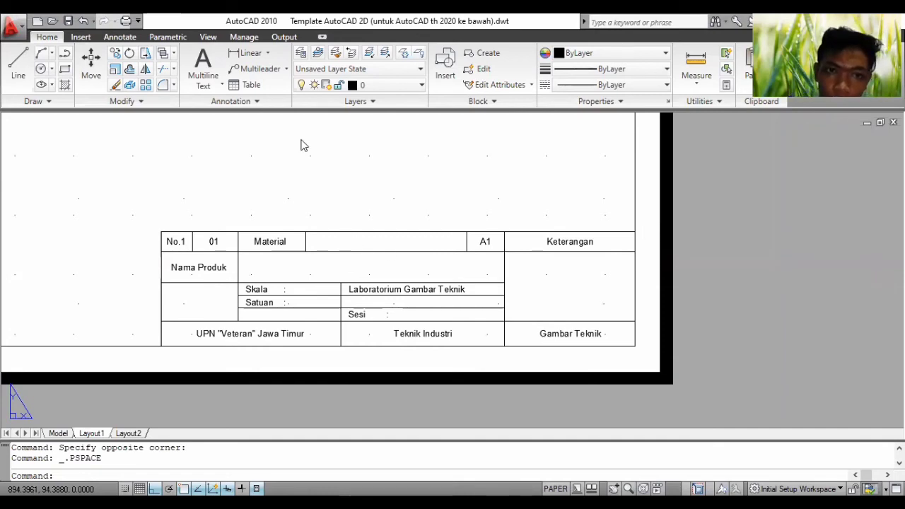
Add the multiline text "Besi dan Melamin" to the empty cell beside Material in the title block
{"action": "left_click", "coordinate": [323, 239]}
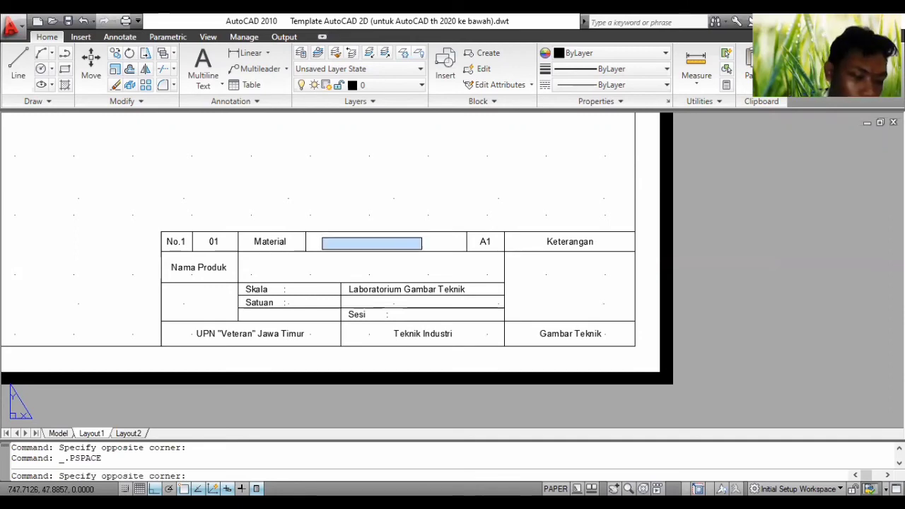
{"action": "left_click", "coordinate": [436, 248]}
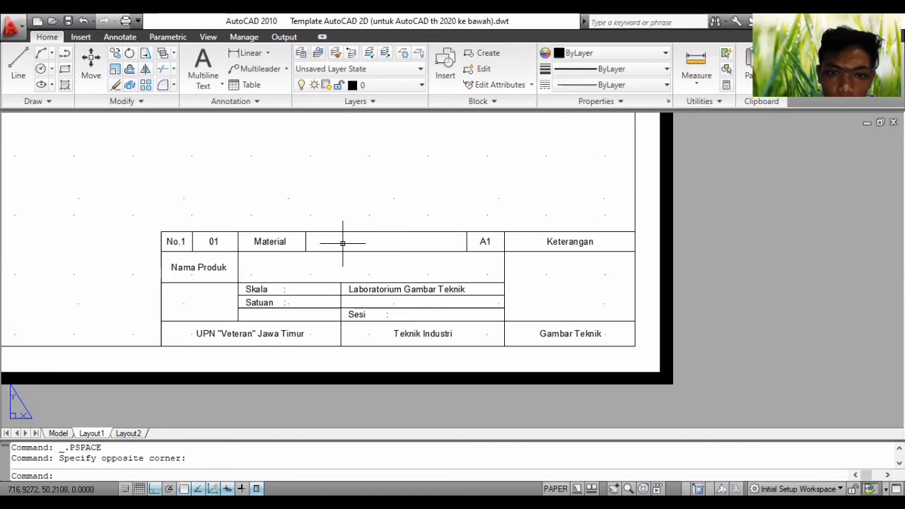
{"action": "left_click", "coordinate": [203, 70]}
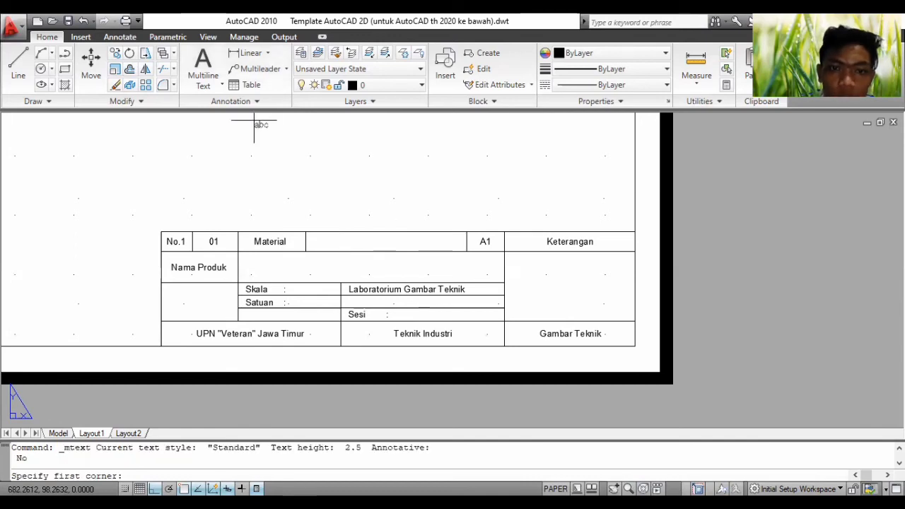
{"action": "left_click", "coordinate": [387, 234]}
{"action": "left_click", "coordinate": [387, 235]}
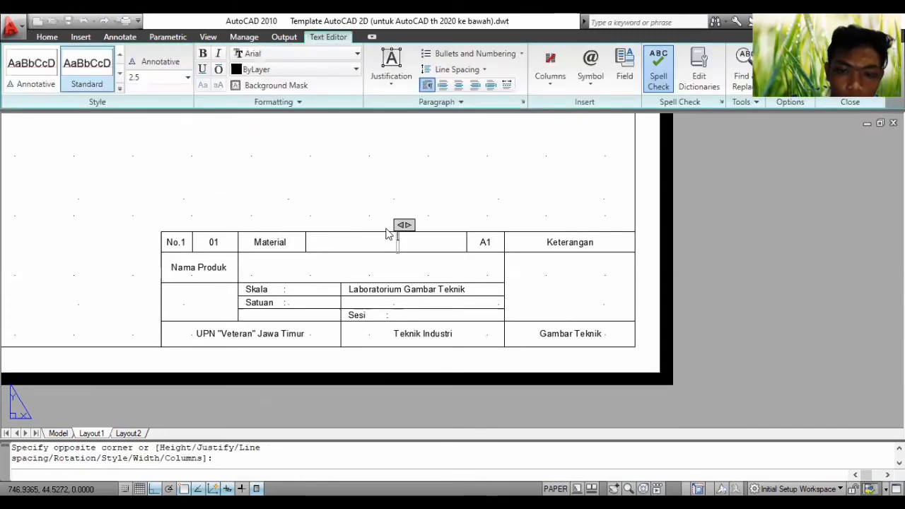
{"action": "type", "text": "B"}
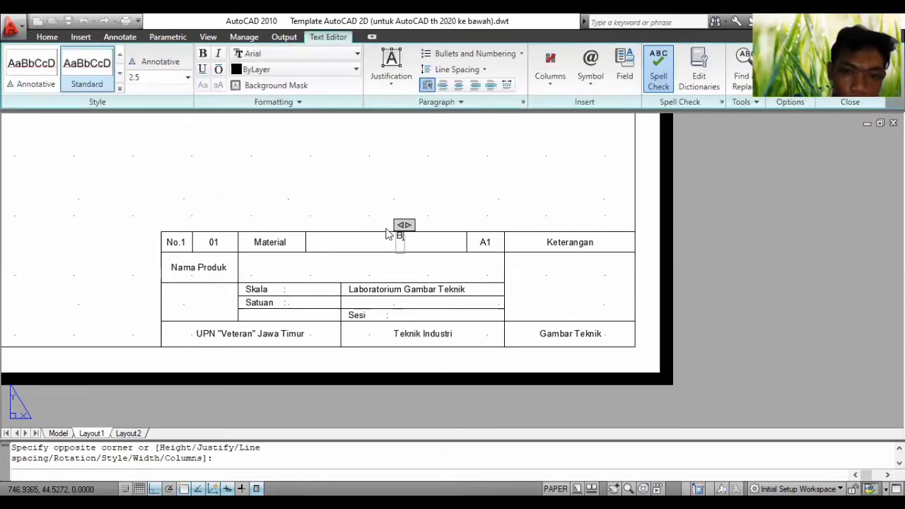
{"action": "type", "text": "esi dan"}
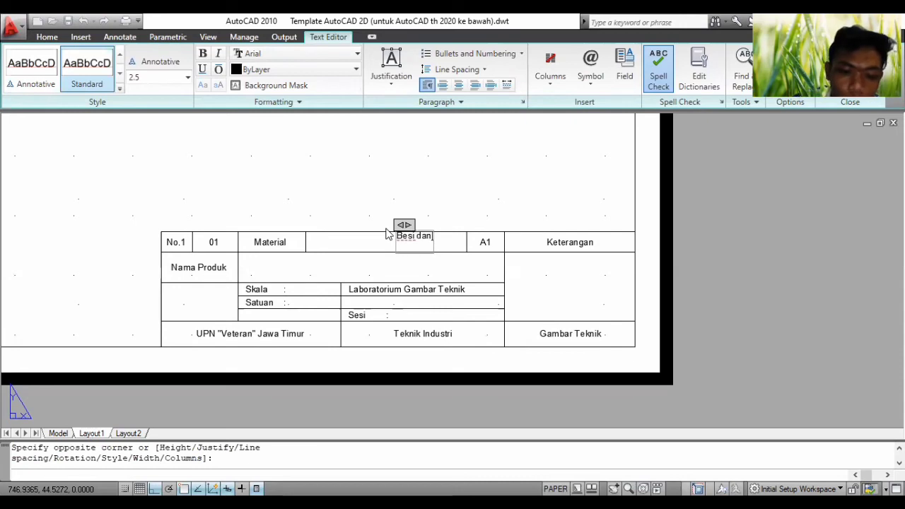
{"action": "type", "text": " Mw"}
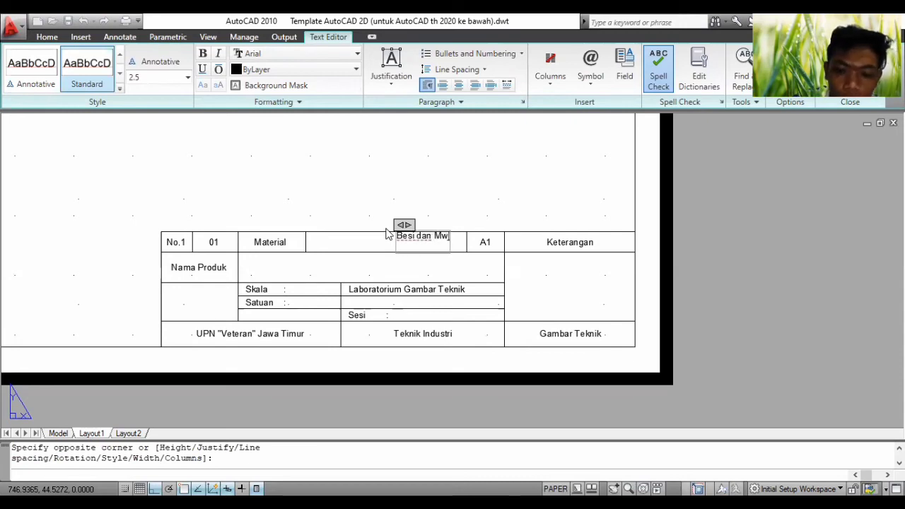
{"action": "key", "text": "BackSpace"}
{"action": "type", "text": "e"}
{"action": "type", "text": "lamin"}
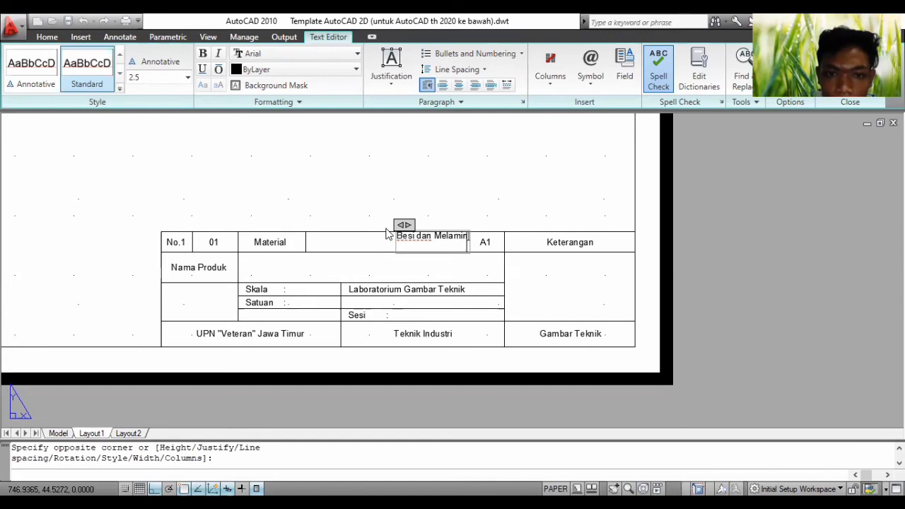
{"action": "left_click", "coordinate": [404, 263]}
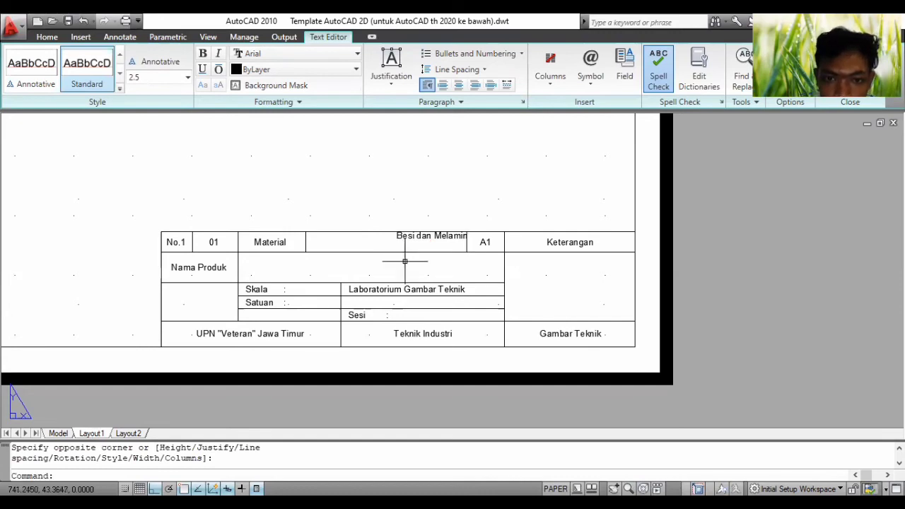
Move the "Besi dan Melamin" text left so it starts near the left edge of the Material value cell
{"action": "left_click", "coordinate": [406, 235]}
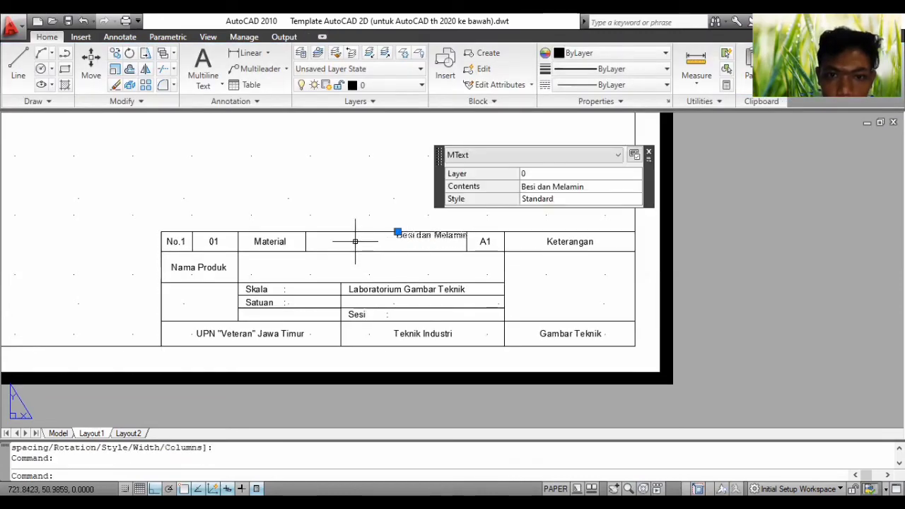
{"action": "left_click_drag", "start_coordinate": [355, 241], "coordinate": [406, 236]}
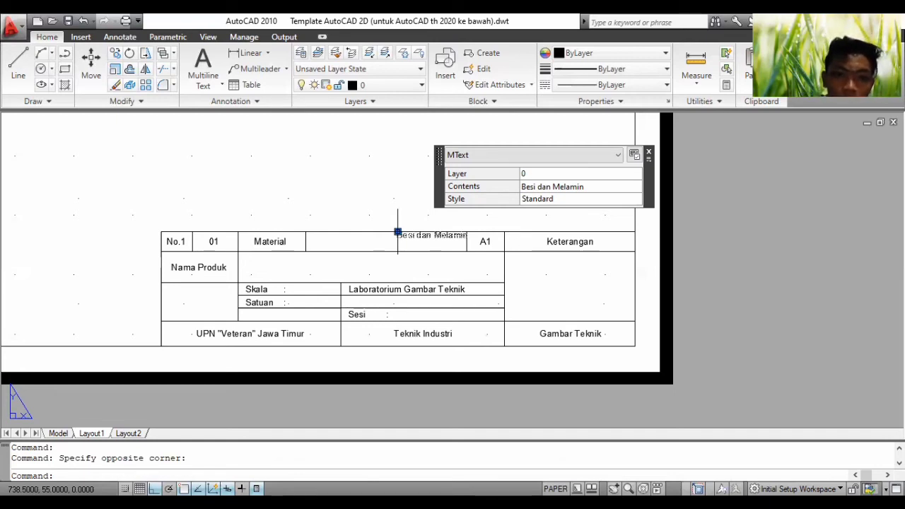
{"action": "left_click", "coordinate": [397, 232]}
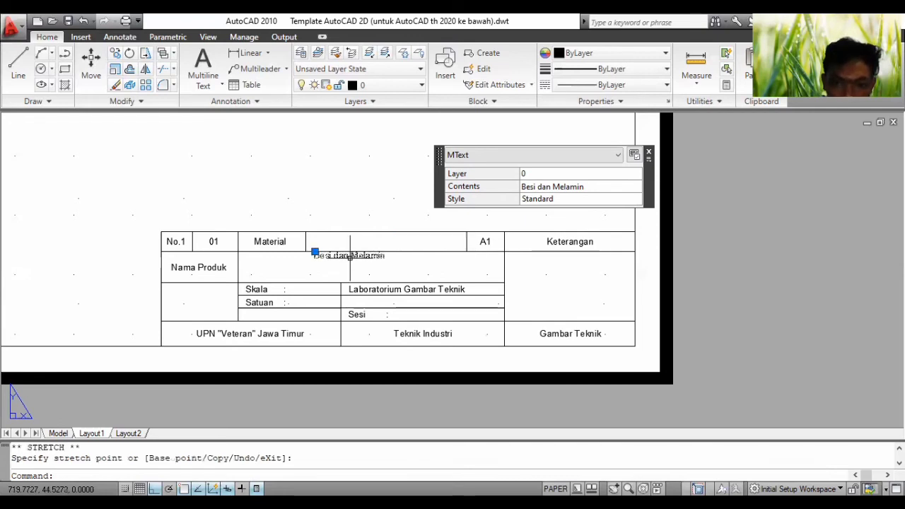
{"action": "left_click", "coordinate": [342, 256]}
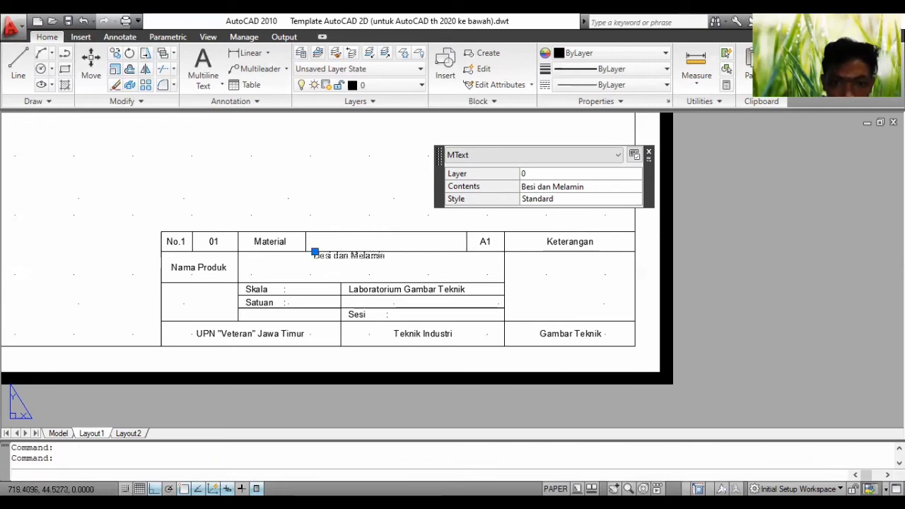
Widen the text frame of "Besi dan Melamin" slightly and fit the text inside the Material value cell
{"action": "double_click", "coordinate": [319, 248]}
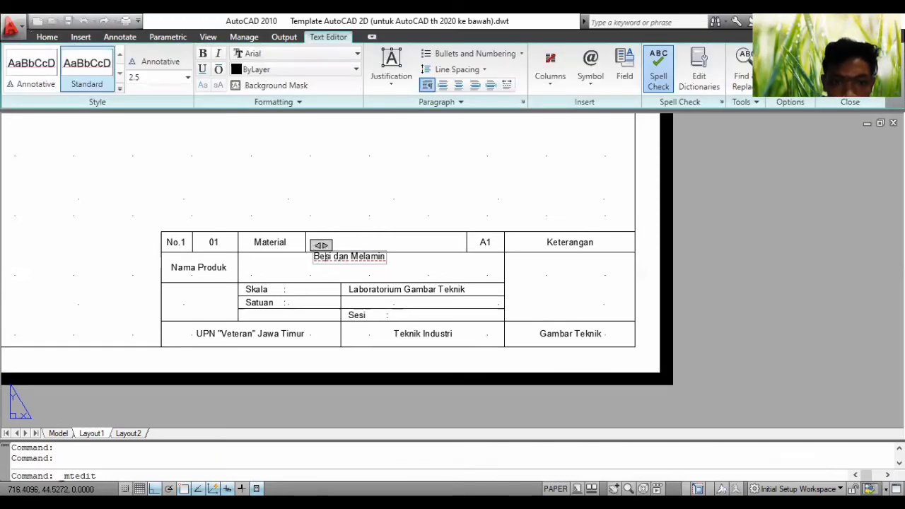
{"action": "left_click", "coordinate": [394, 260]}
{"action": "double_click", "coordinate": [350, 257]}
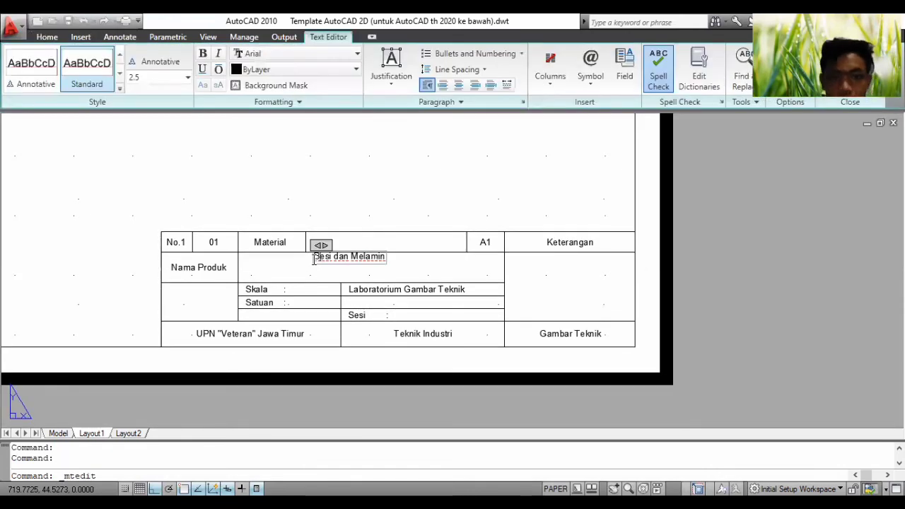
{"action": "left_click_drag", "start_coordinate": [320, 246], "coordinate": [391, 252]}
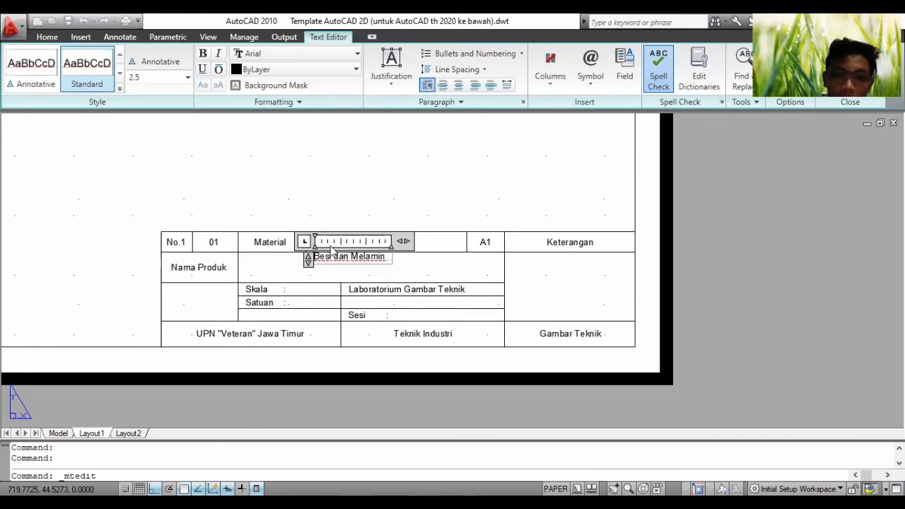
{"action": "left_click", "coordinate": [384, 265]}
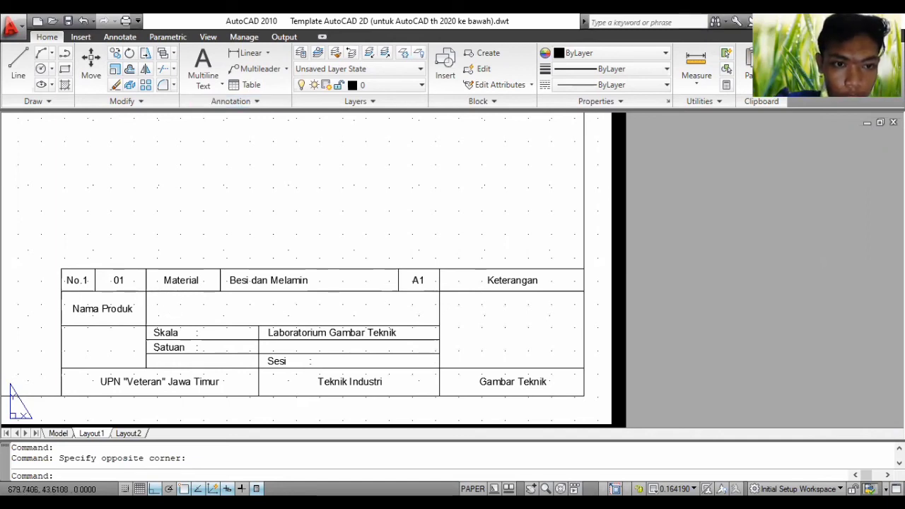
Add the multiline text "Gelas Pengaduk dengan Pemanas Portabel di bawahnya" to the empty cell beside Nama Produk in the title block
{"action": "left_click", "coordinate": [153, 300]}
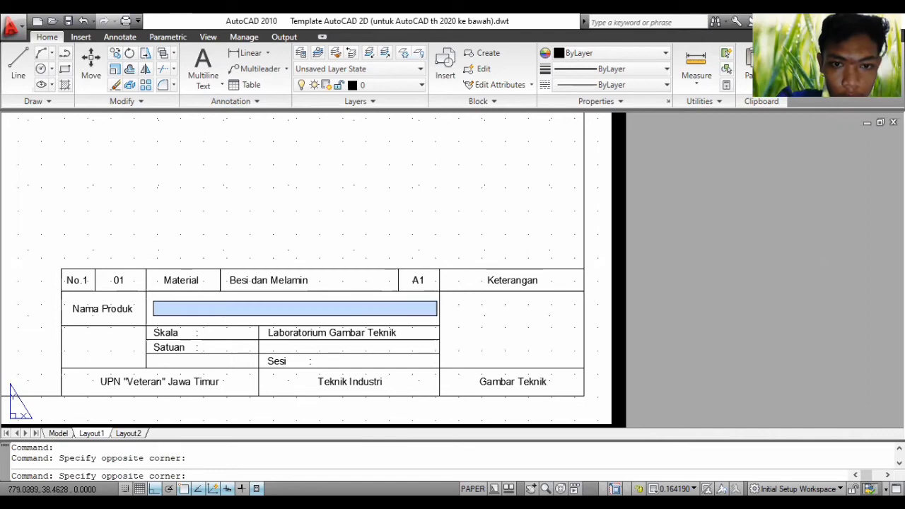
{"action": "left_click", "coordinate": [437, 316]}
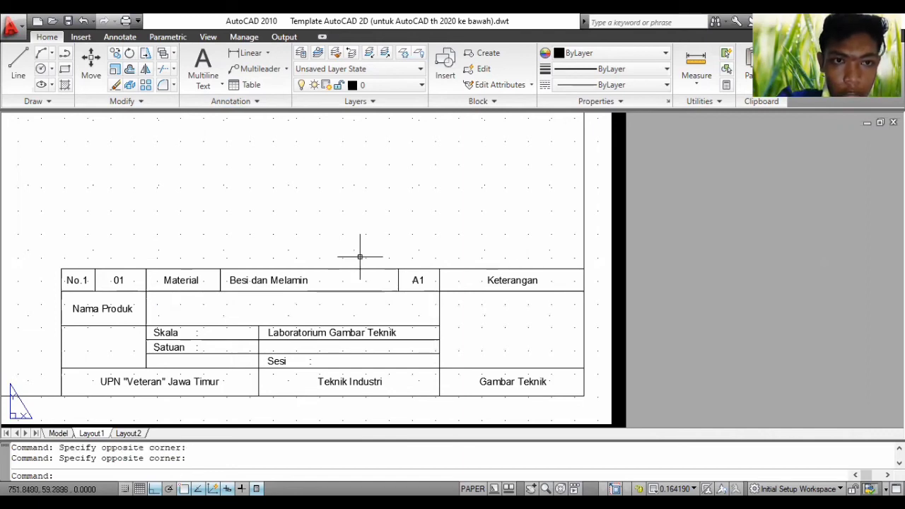
{"action": "left_click", "coordinate": [203, 67]}
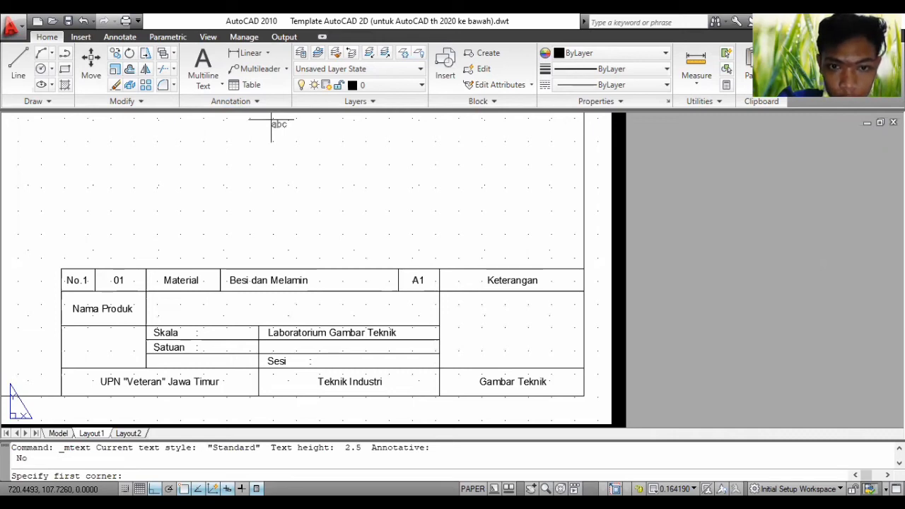
{"action": "left_click", "coordinate": [158, 299]}
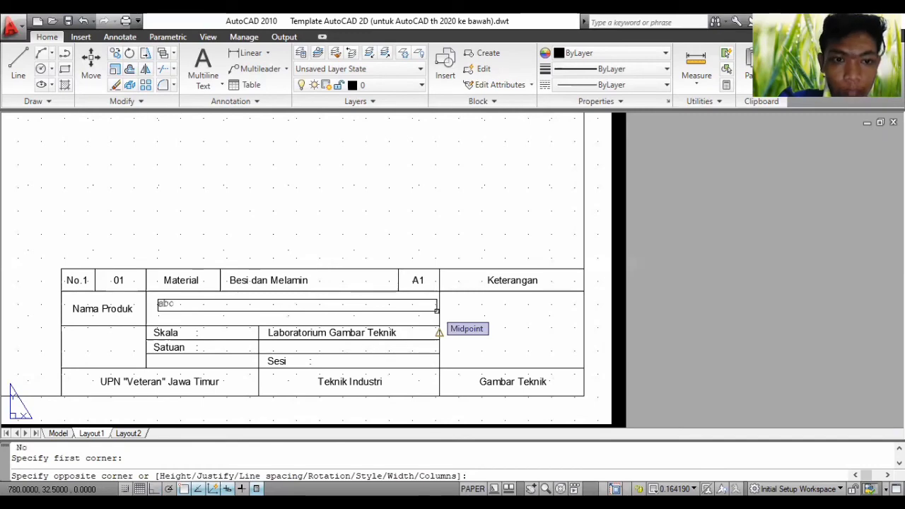
{"action": "left_click", "coordinate": [285, 295]}
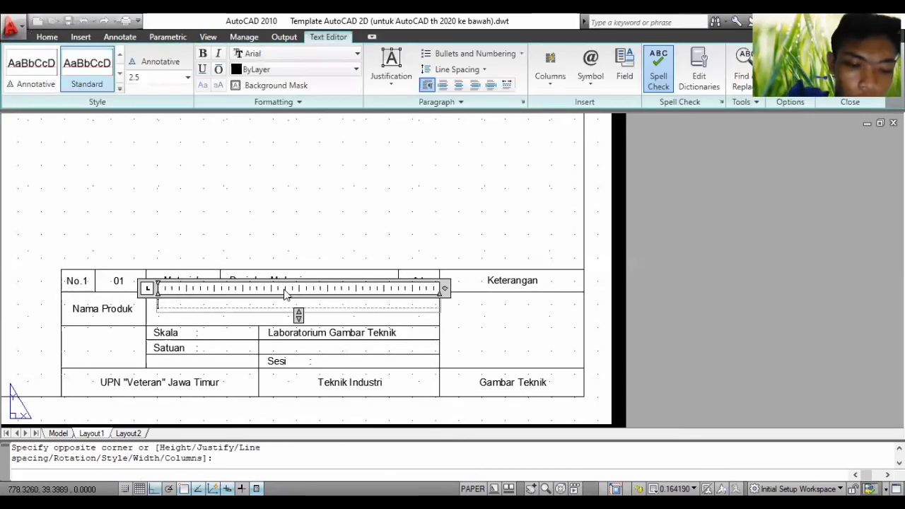
{"action": "type", "text": "Ge"}
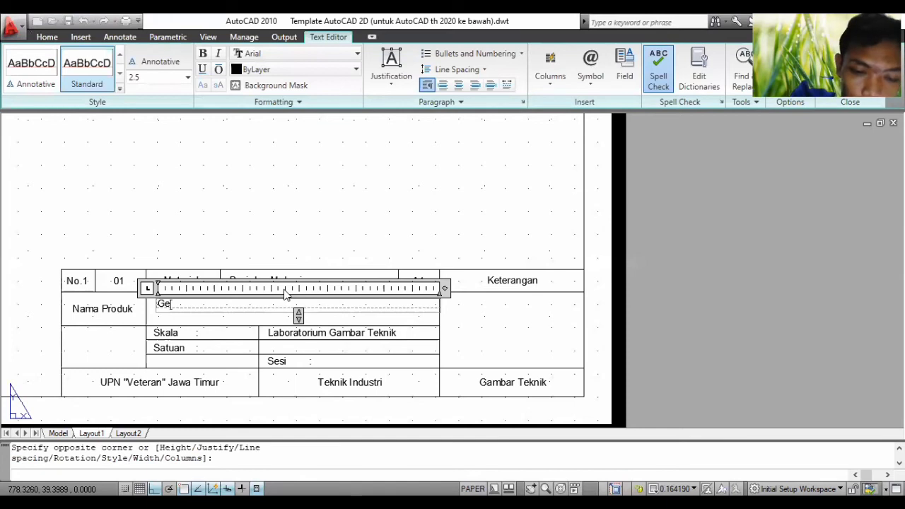
{"action": "type", "text": "las Pe"}
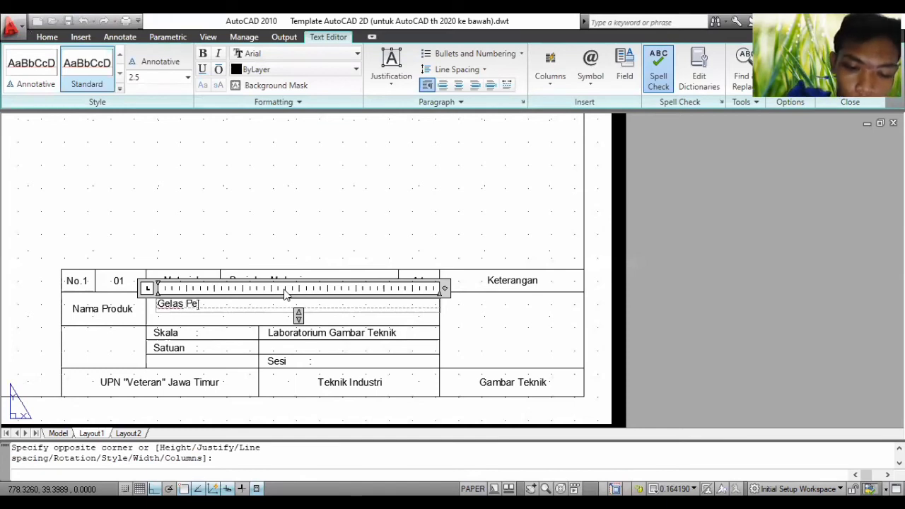
{"action": "type", "text": "ngaduk"}
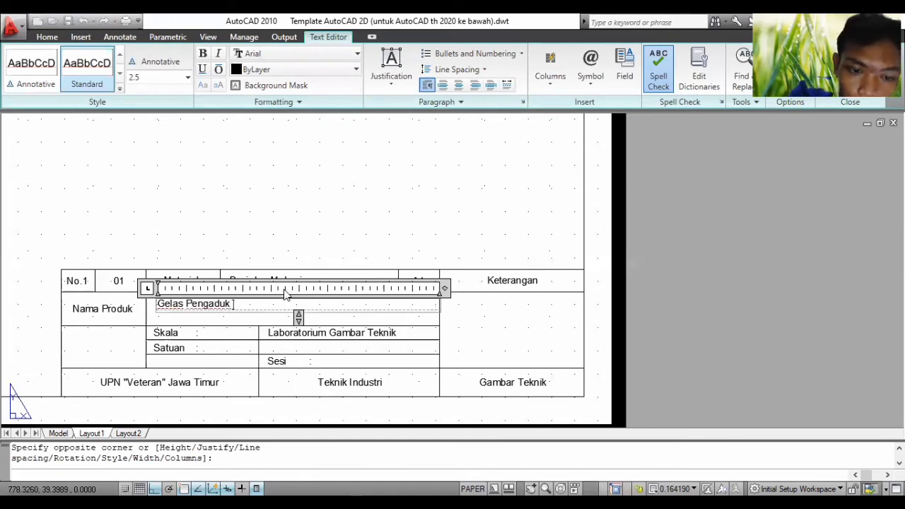
{"action": "type", "text": " dengan "}
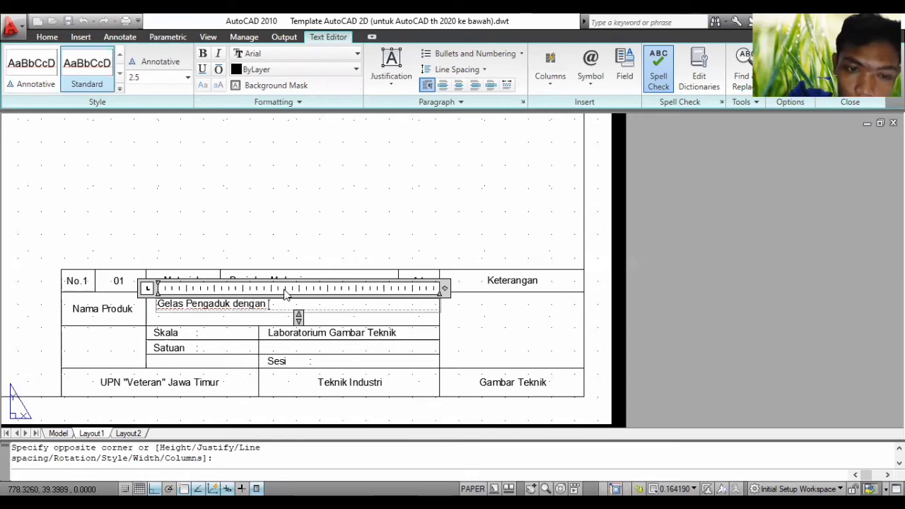
{"action": "type", "text": "Pemanas"}
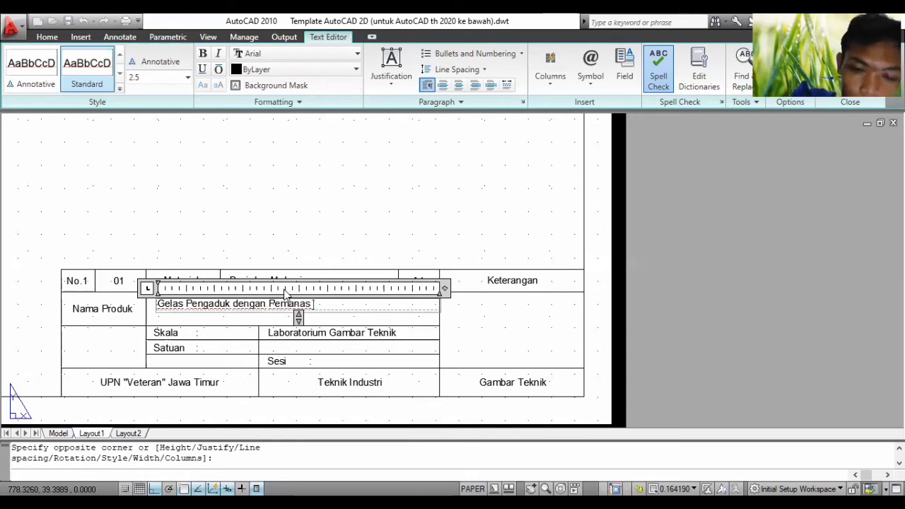
{"action": "type", "text": " PO"}
{"action": "key", "text": "BackSpace"}
{"action": "type", "text": "o"}
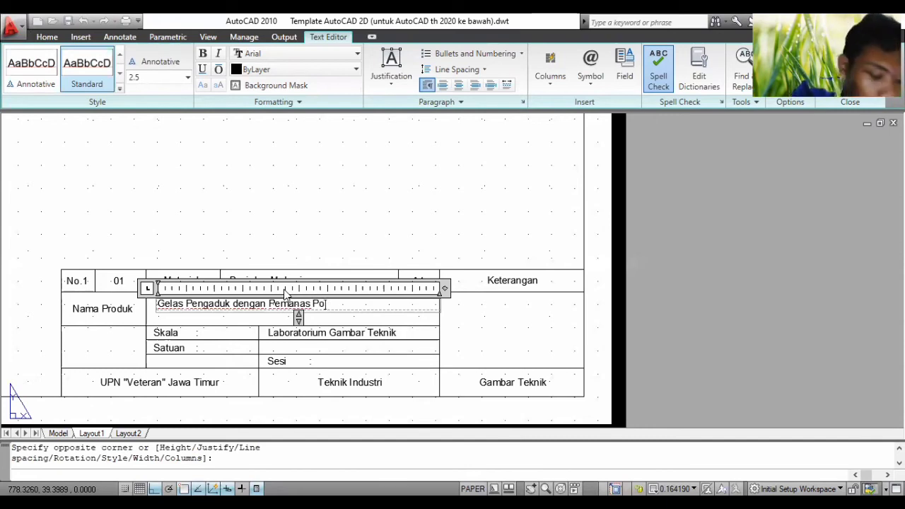
{"action": "type", "text": "r"}
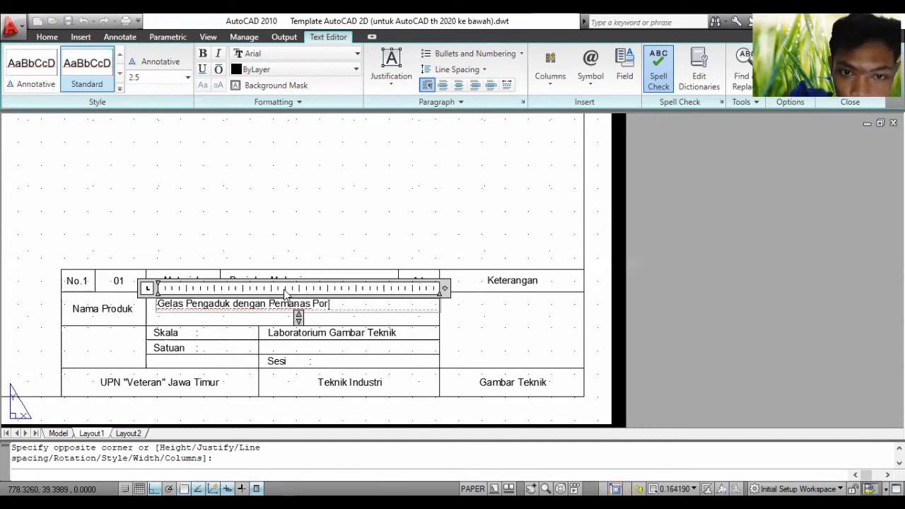
{"action": "type", "text": "tabe"}
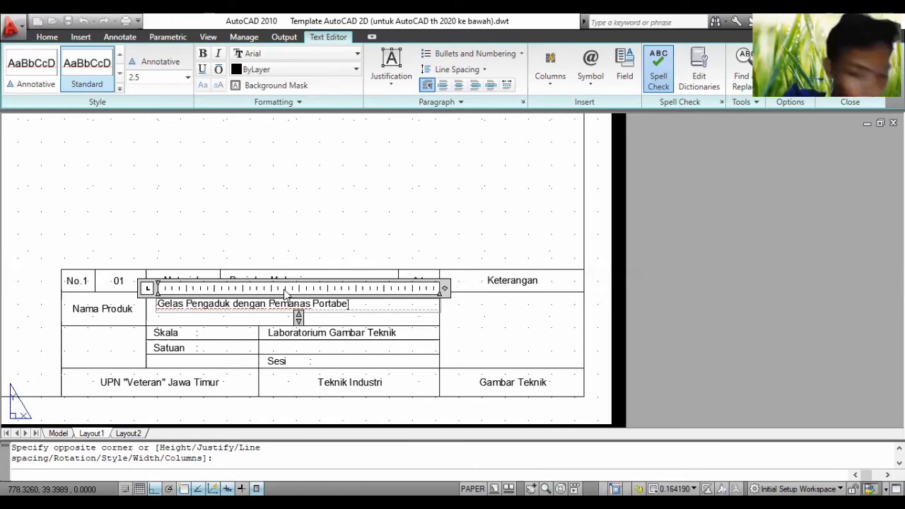
{"action": "type", "text": "l "}
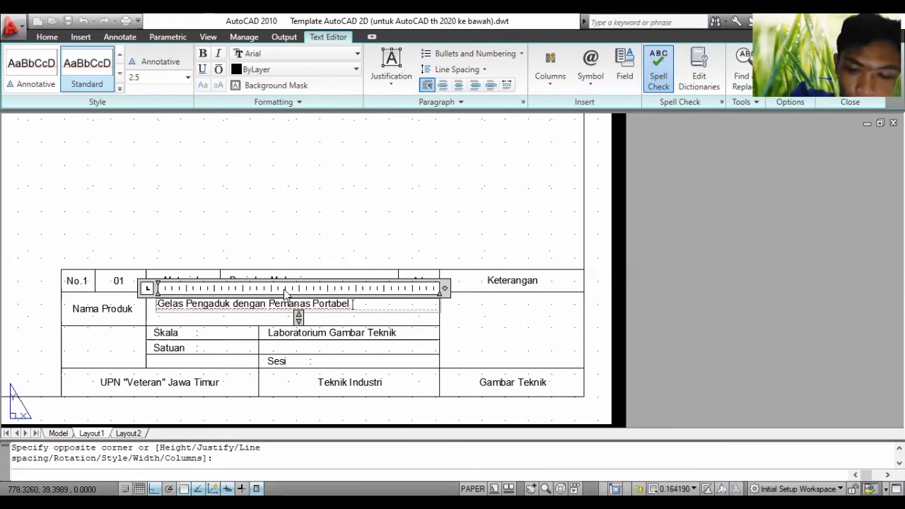
{"action": "type", "text": "di bawah"}
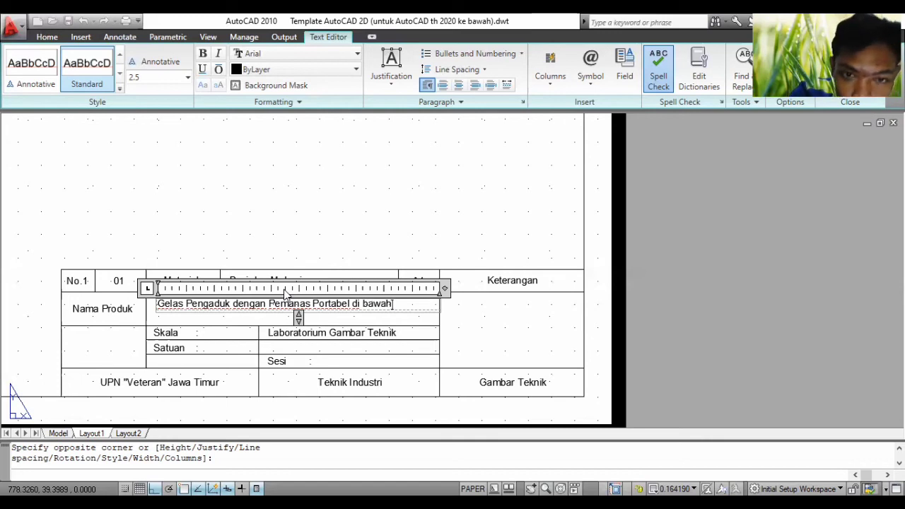
{"action": "type", "text": "nya"}
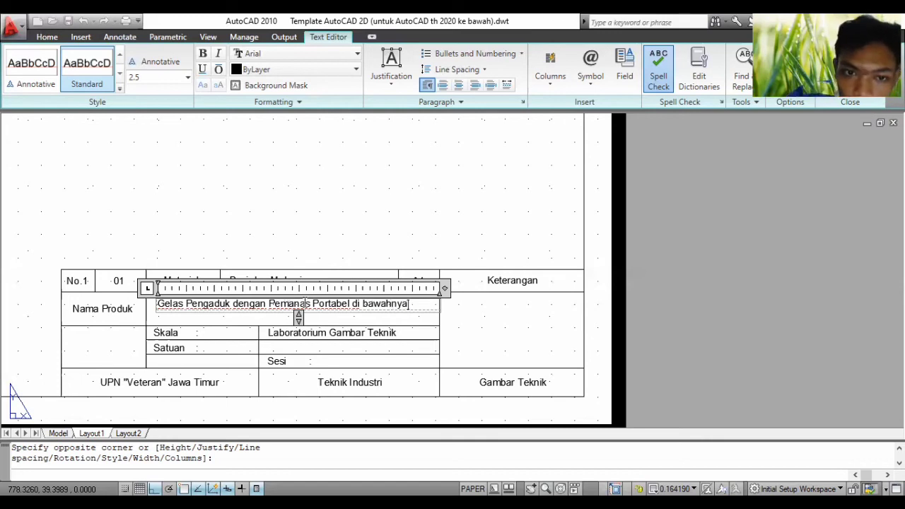
{"action": "left_click", "coordinate": [318, 317]}
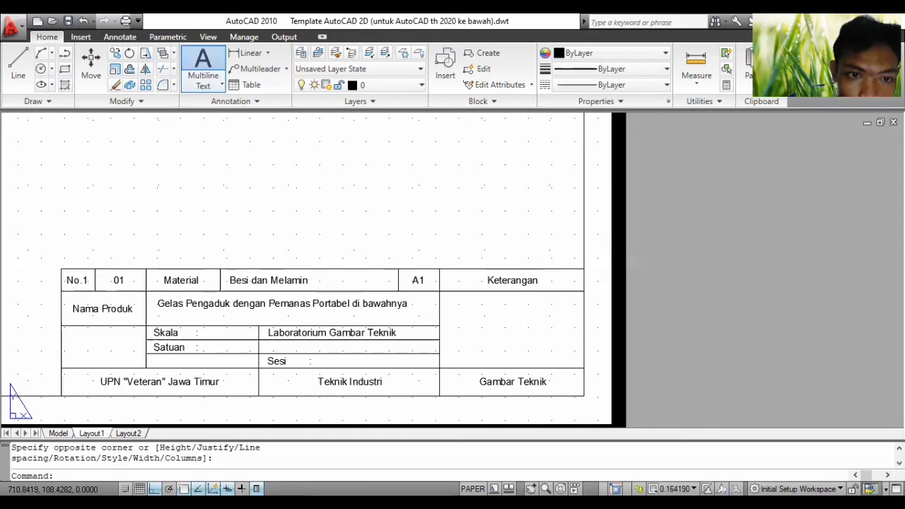
Add the multiline text "1:3" at the start of the Skala cell in the title block
{"action": "left_click", "coordinate": [203, 67]}
{"action": "left_click", "coordinate": [146, 326]}
{"action": "left_click", "coordinate": [250, 340]}
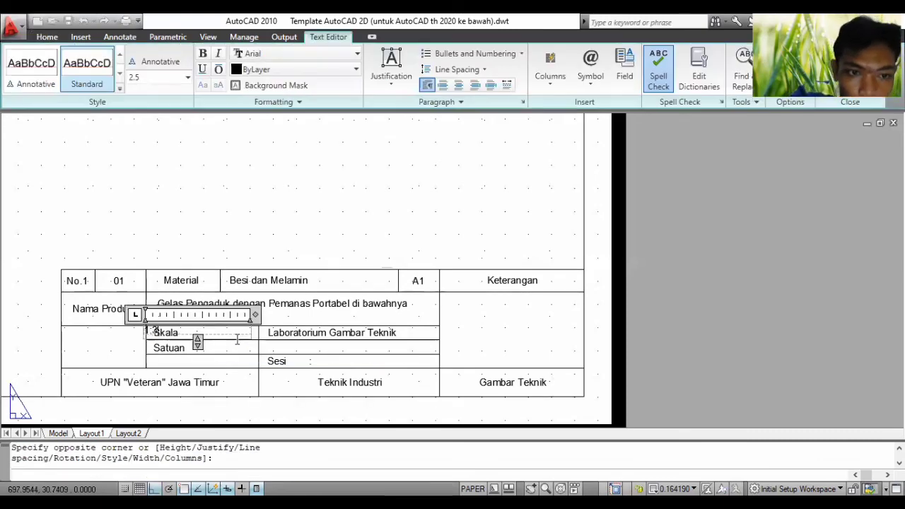
{"action": "left_click", "coordinate": [235, 344]}
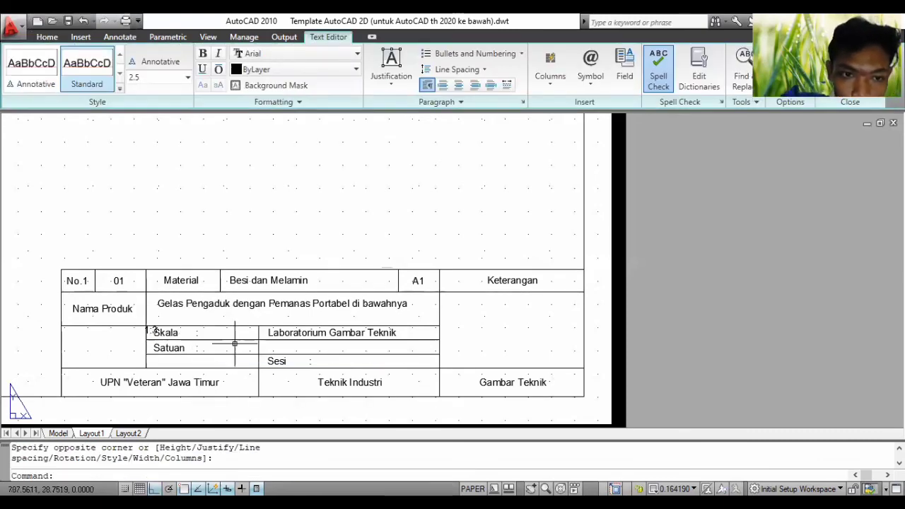
Move the "1:3" text within the Skala cell so it sits just after the colon
{"action": "left_click", "coordinate": [150, 329]}
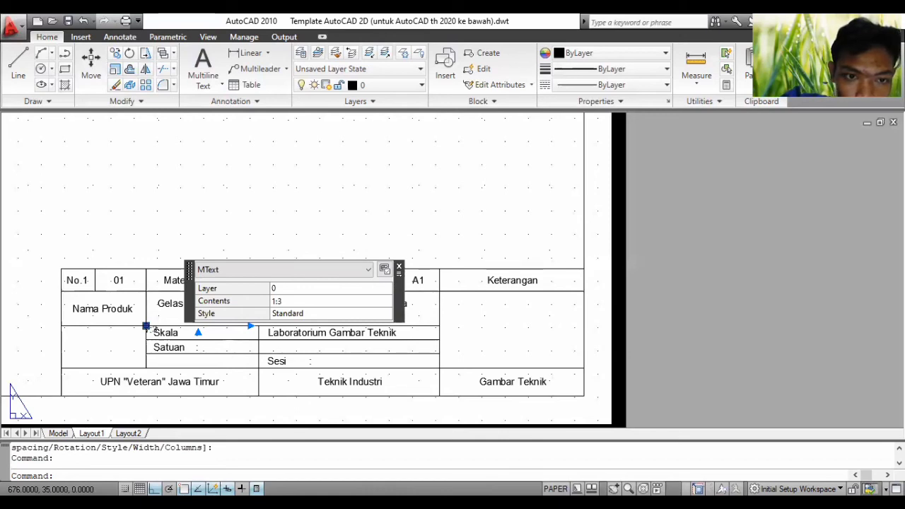
{"action": "left_click", "coordinate": [145, 326]}
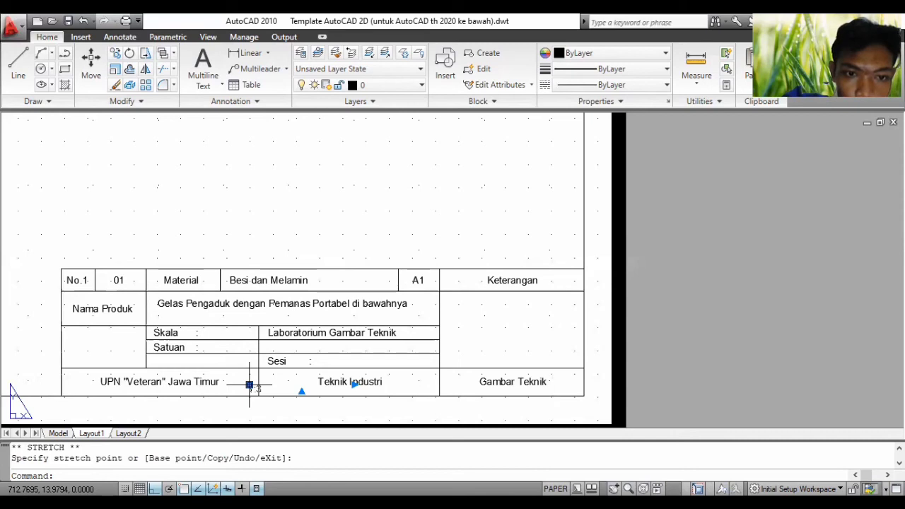
{"action": "left_click", "coordinate": [244, 330]}
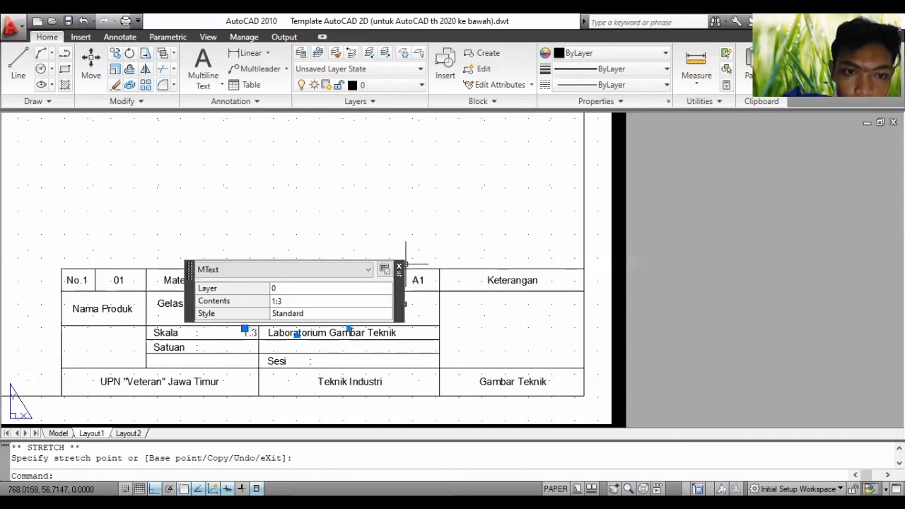
{"action": "left_click", "coordinate": [244, 330]}
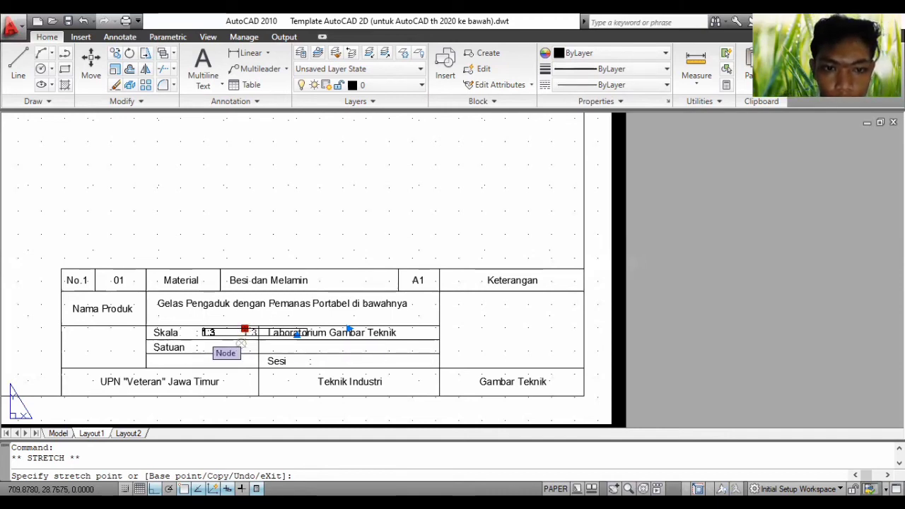
{"action": "left_click", "coordinate": [241, 344]}
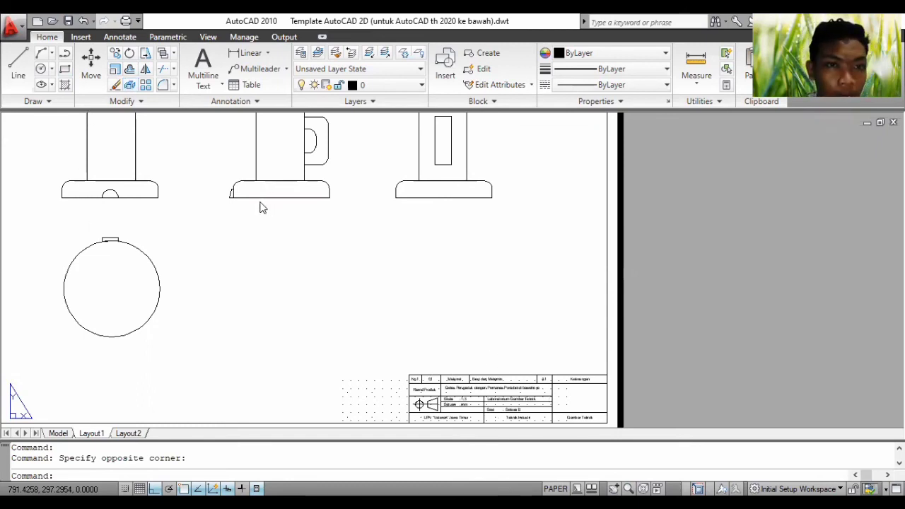
Try to import the picture "WhatsApp Image 2021-10-29 at 21.07.27.jpeg" from the TAMPLATE AUTOCAD folder into the drawing
{"action": "left_click", "coordinate": [82, 38]}
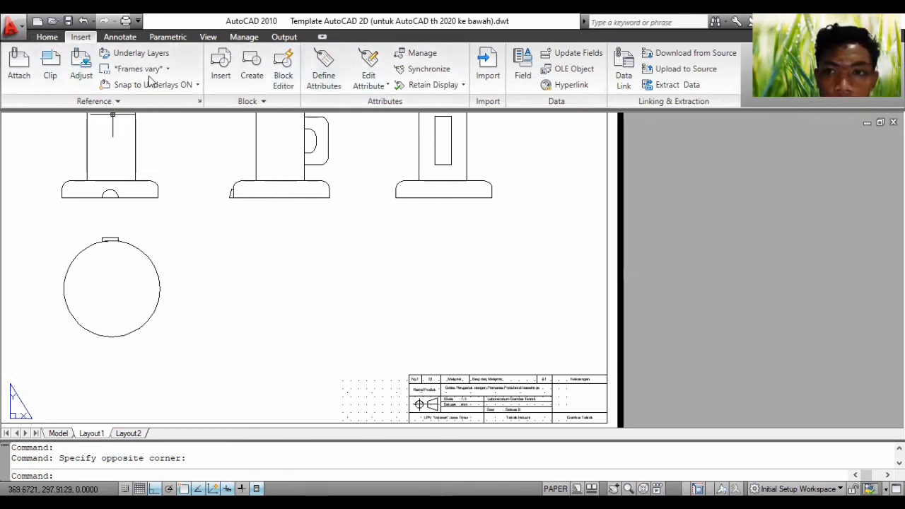
{"action": "left_click", "coordinate": [488, 67]}
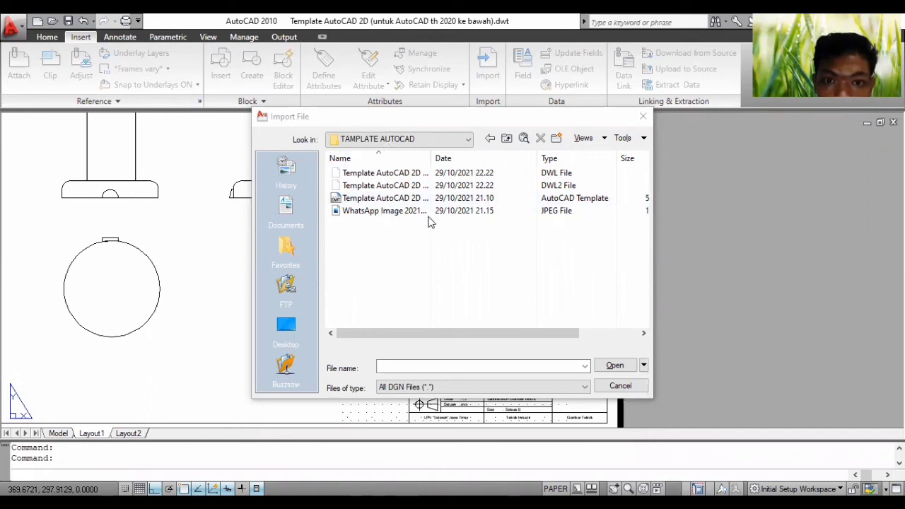
{"action": "left_click", "coordinate": [381, 211]}
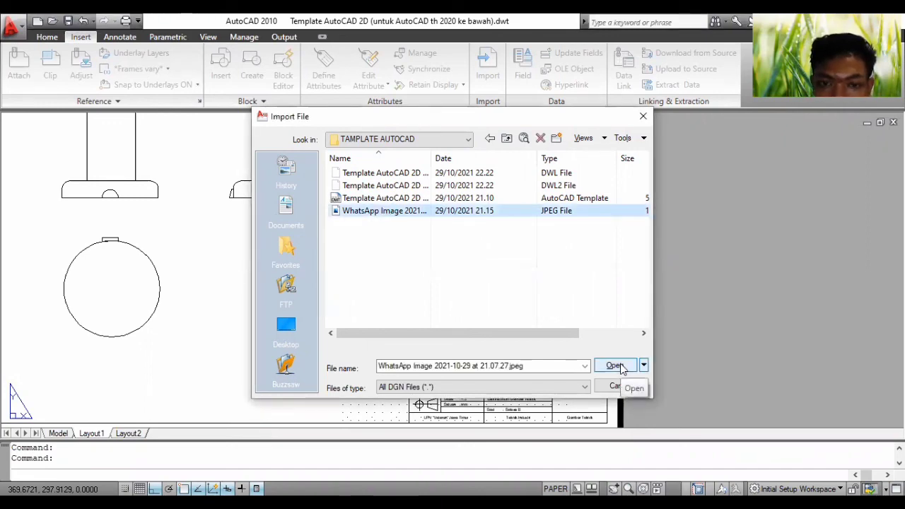
{"action": "left_click", "coordinate": [619, 364]}
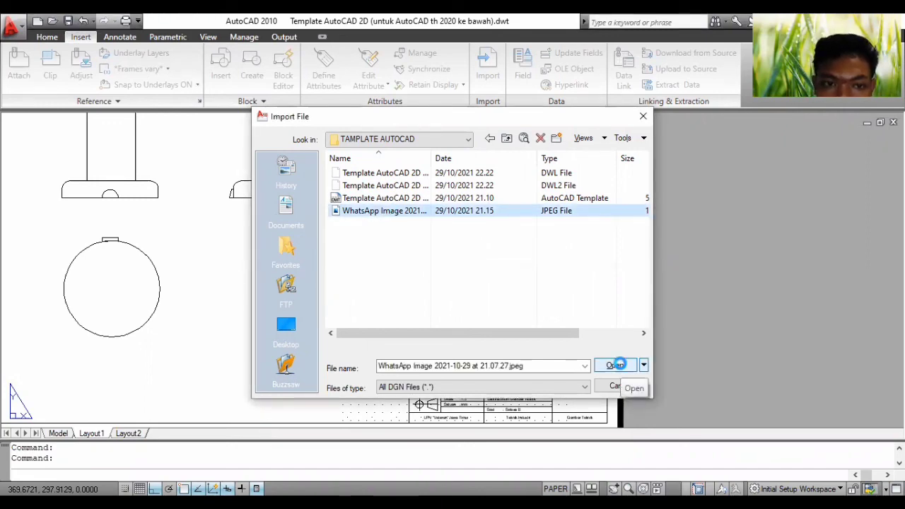
{"action": "left_click", "coordinate": [536, 273]}
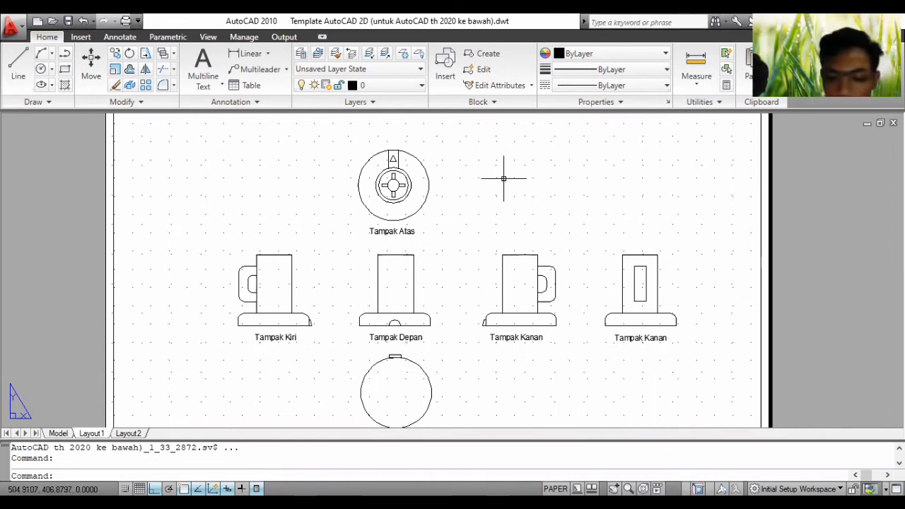
Attach the image "WhatsApp Image 2021-10-29 at 21.07.27.jpeg" with ImageAttach, placing it small in the empty area beside the Tampak Atas view
{"action": "type", "text": "m"}
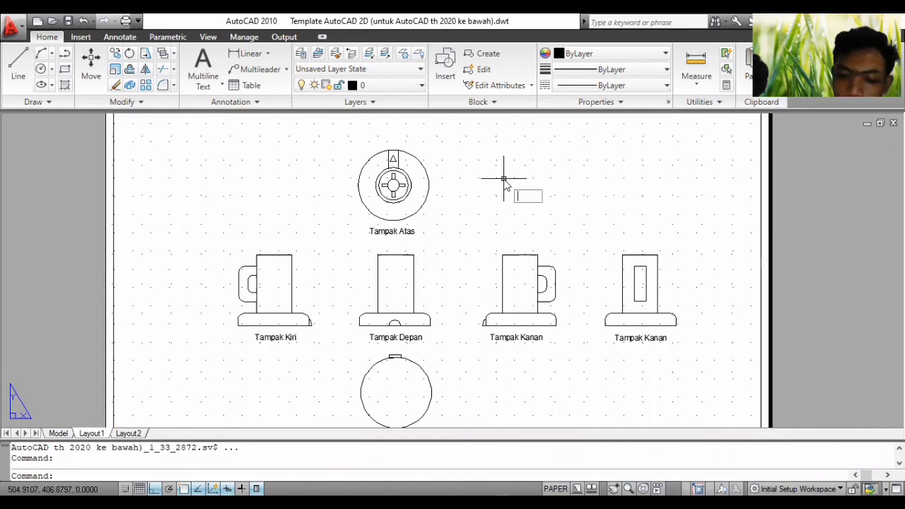
{"action": "type", "text": "image"}
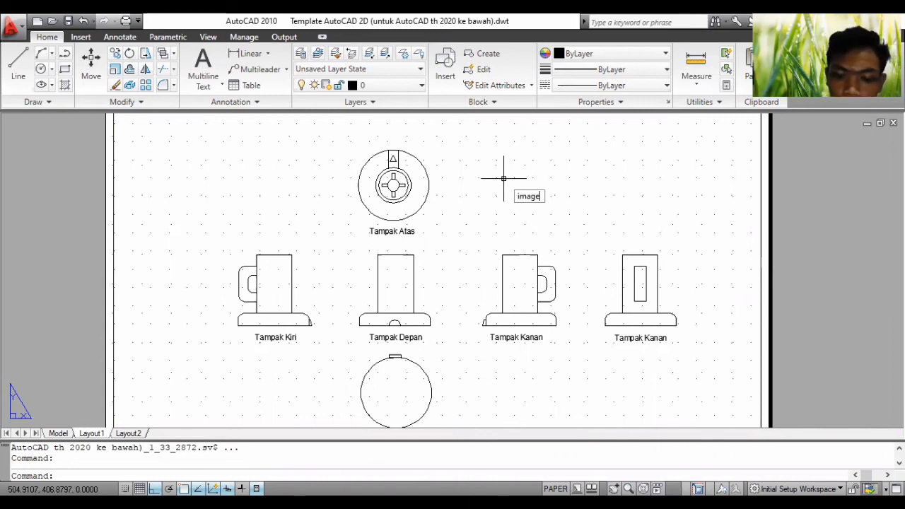
{"action": "type", "text": "at"}
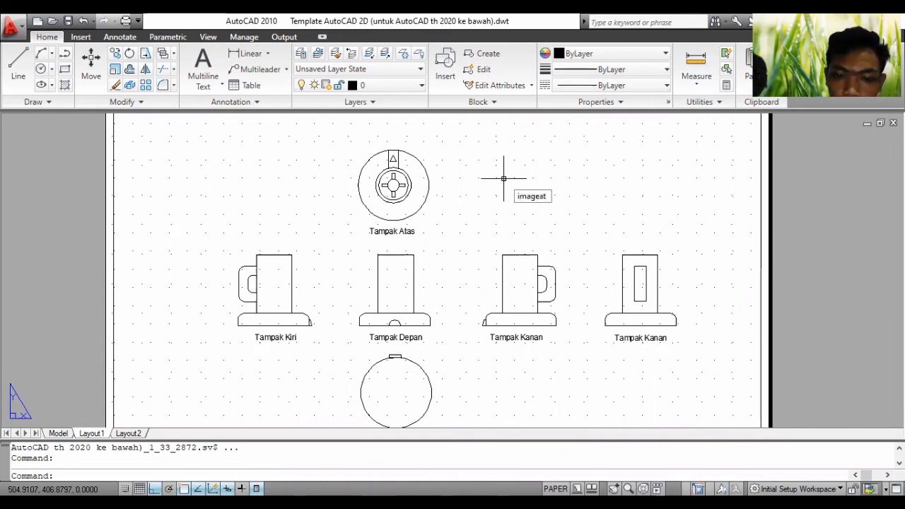
{"action": "type", "text": "a"}
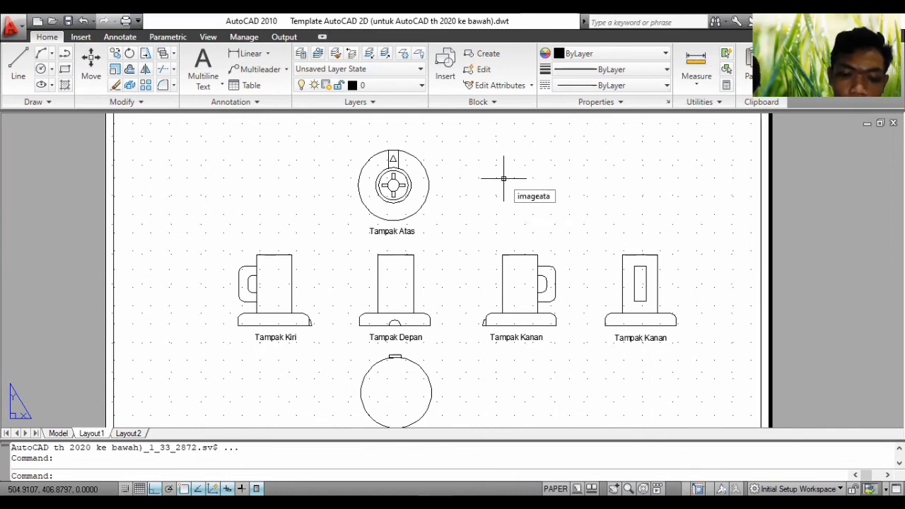
{"action": "type", "text": "tach"}
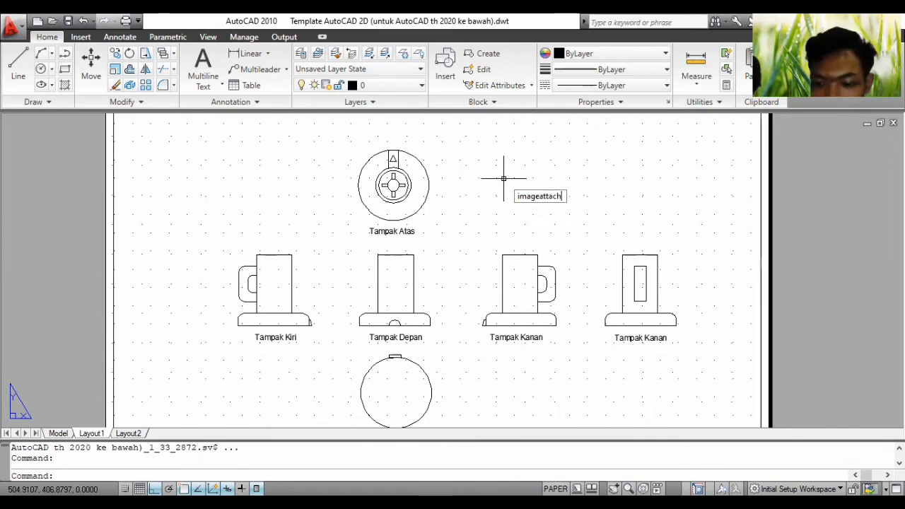
{"action": "key", "text": "Return"}
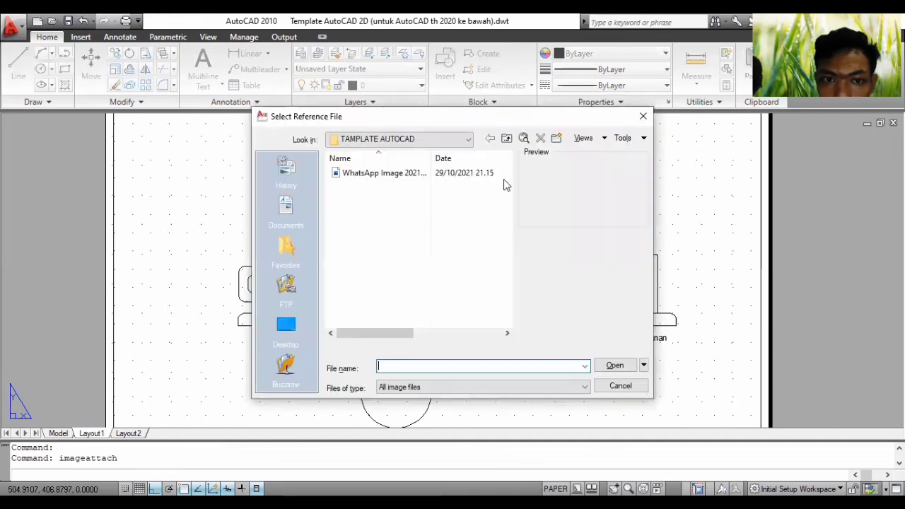
{"action": "left_click", "coordinate": [374, 175]}
{"action": "left_click", "coordinate": [614, 368]}
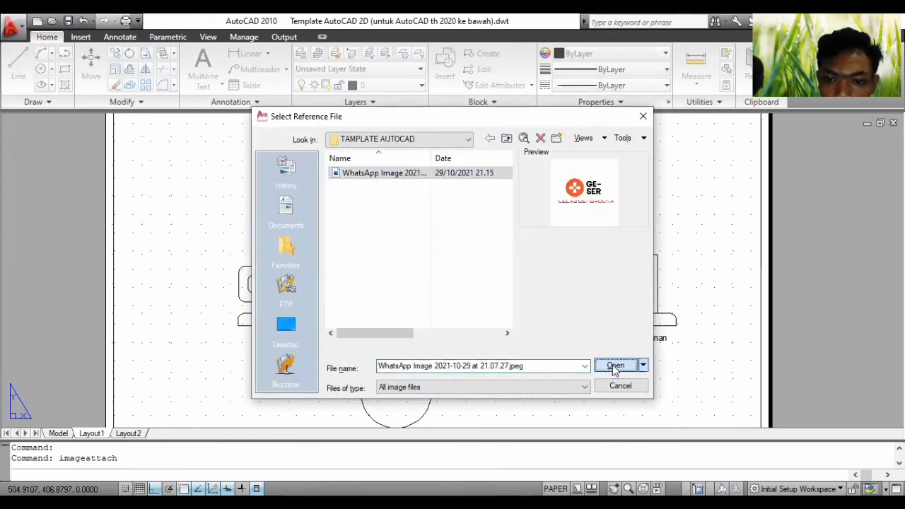
{"action": "left_click", "coordinate": [470, 359]}
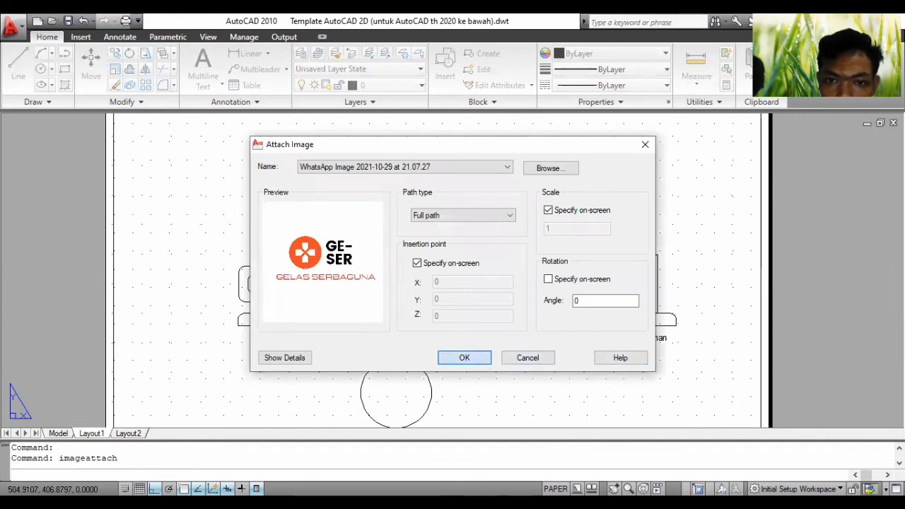
{"action": "left_click", "coordinate": [489, 185]}
{"action": "left_click", "coordinate": [504, 170]}
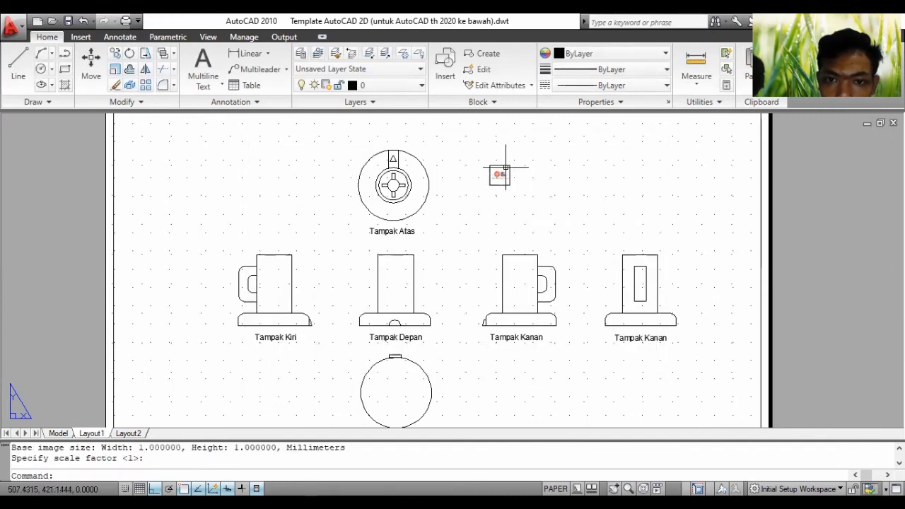
Move the attached logo image onto the middle of the mug body in the Tampak Depan view
{"action": "left_click", "coordinate": [505, 167]}
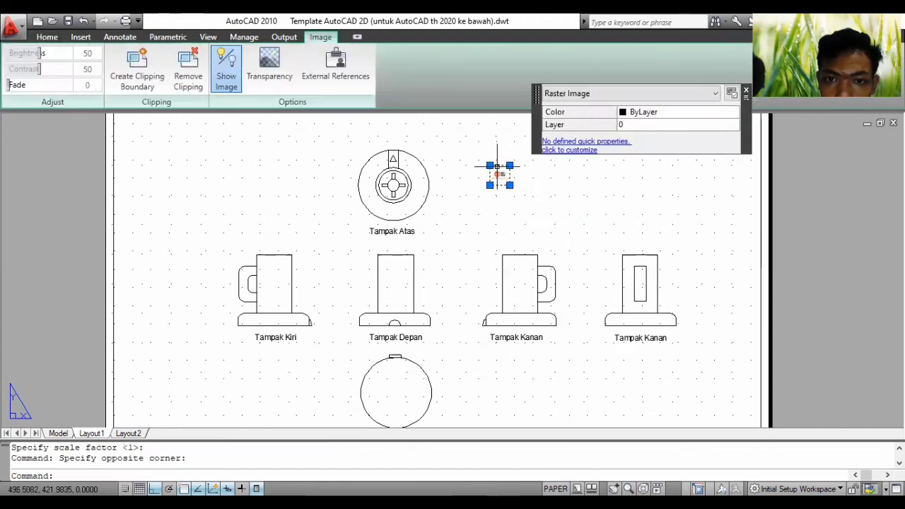
{"action": "key", "text": "Escape"}
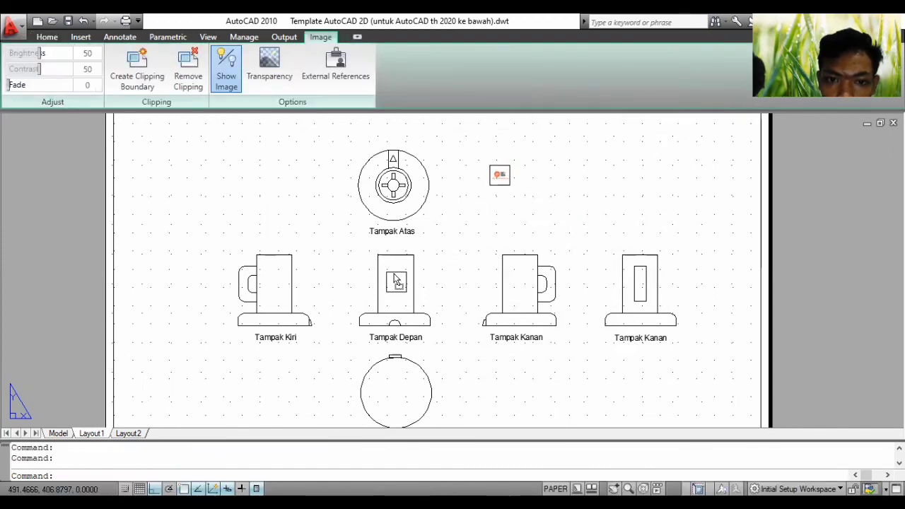
{"action": "left_click", "coordinate": [396, 281]}
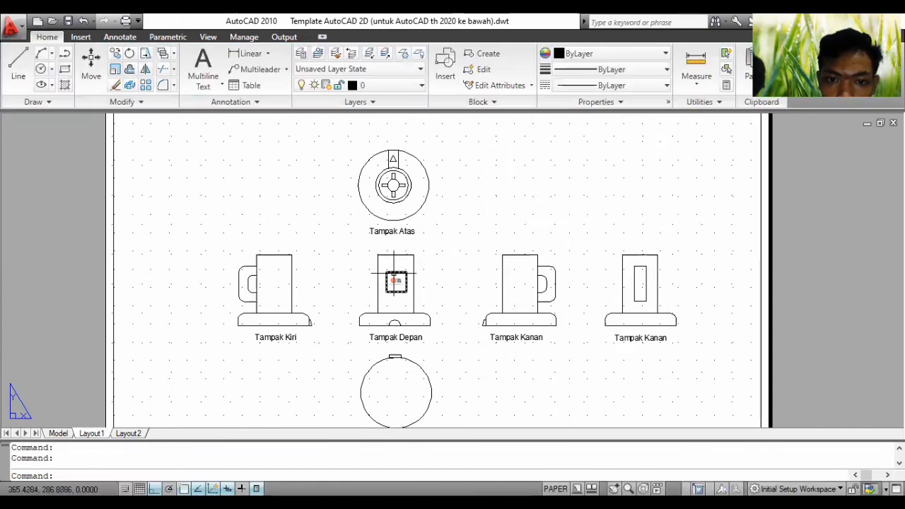
{"action": "left_click", "coordinate": [804, 256]}
Change the label under the view with the centred narrow rectangle to "Tampak Belakang"
{"action": "scroll", "coordinate": [810, 276], "scroll_direction": "up", "scroll_amount": 3}
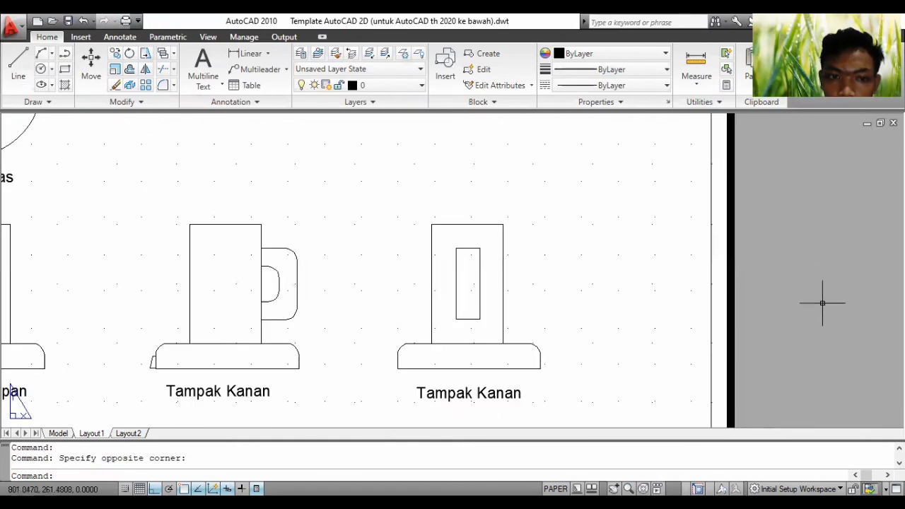
{"action": "middle_click_drag", "start_coordinate": [790, 296], "coordinate": [904, 257]}
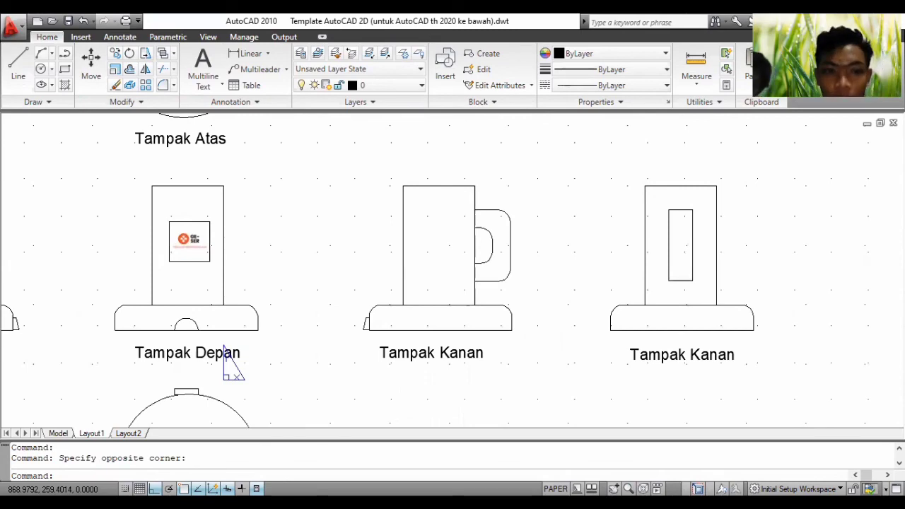
{"action": "scroll", "coordinate": [816, 293], "scroll_direction": "down", "scroll_amount": 5}
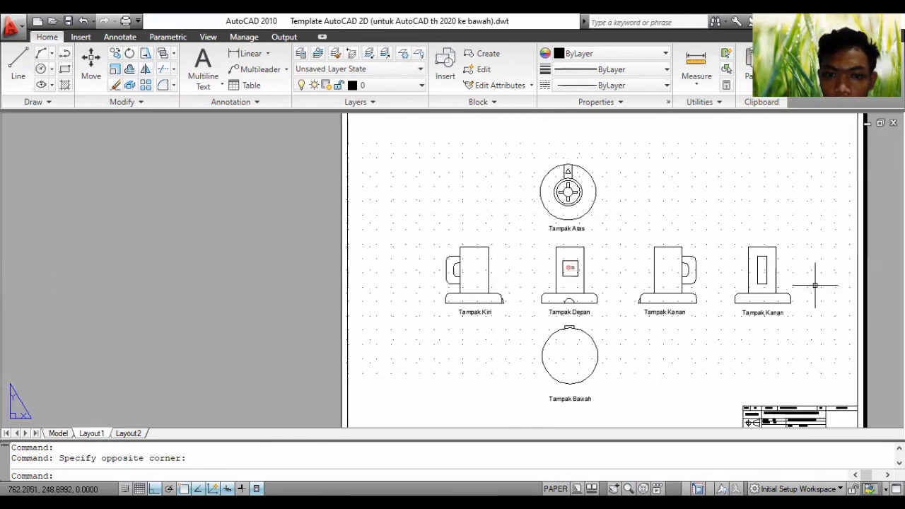
{"action": "scroll", "coordinate": [745, 243], "scroll_direction": "up", "scroll_amount": 2}
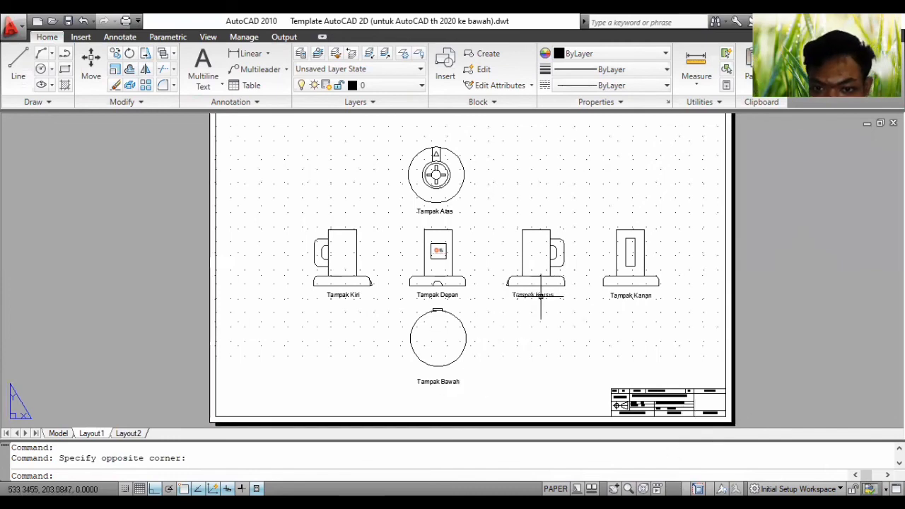
{"action": "left_click", "coordinate": [645, 295]}
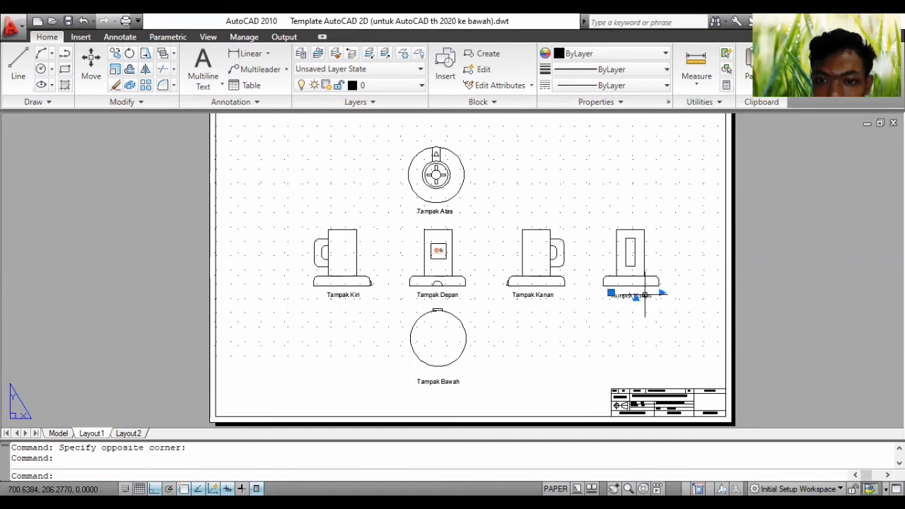
{"action": "key", "text": "Escape"}
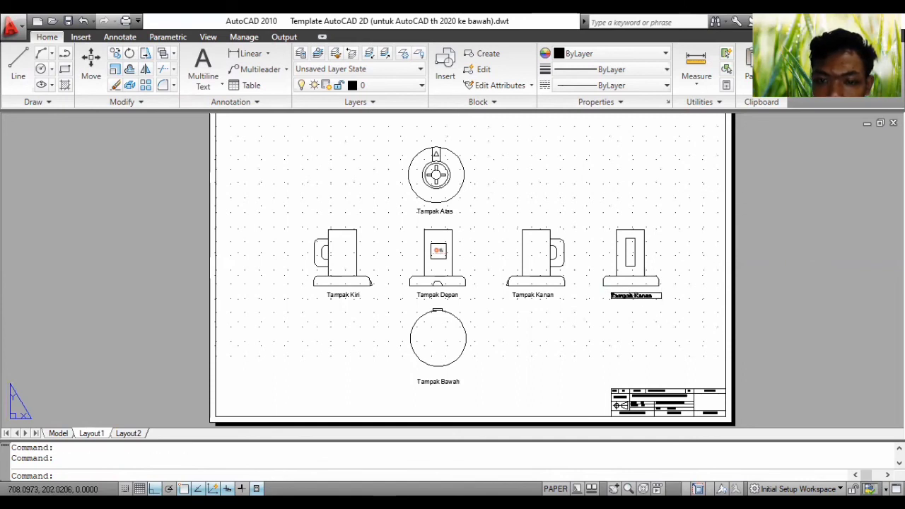
{"action": "left_click", "coordinate": [653, 297]}
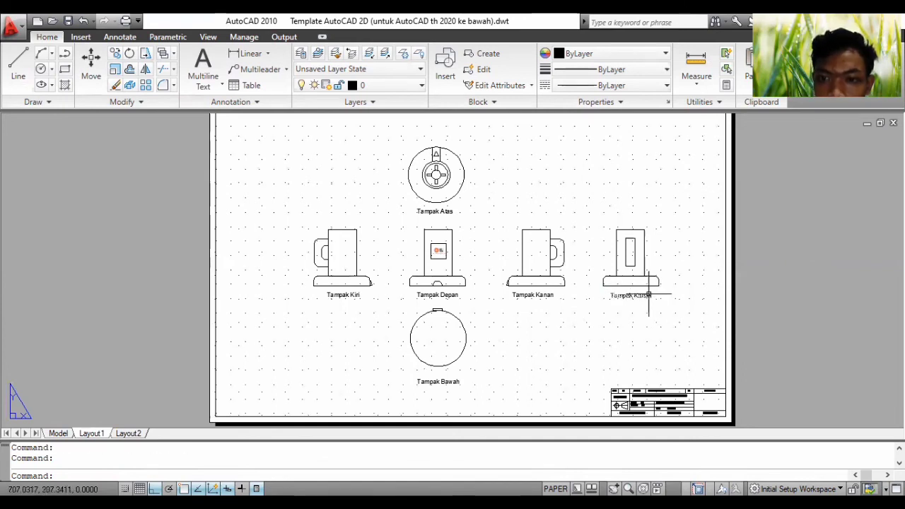
{"action": "double_click", "coordinate": [652, 296]}
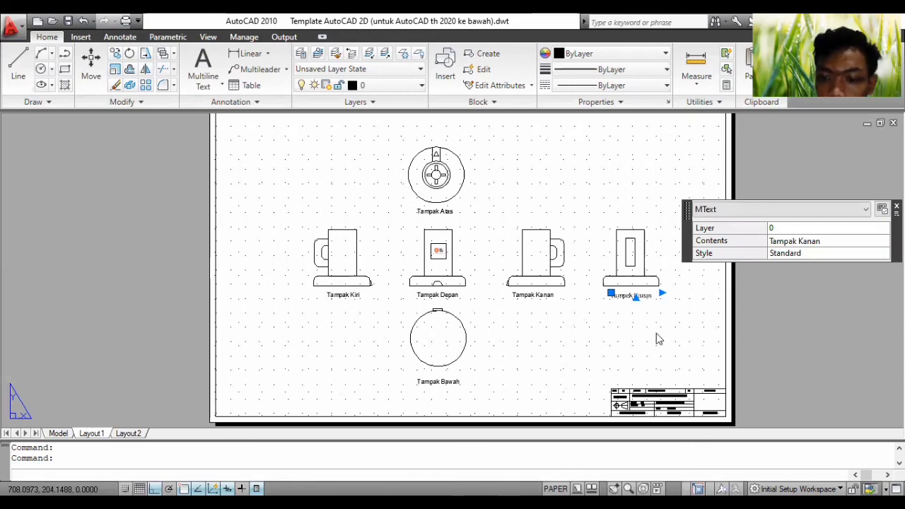
{"action": "key", "text": "BackSpace"}
{"action": "key", "text": "BackSpace"}
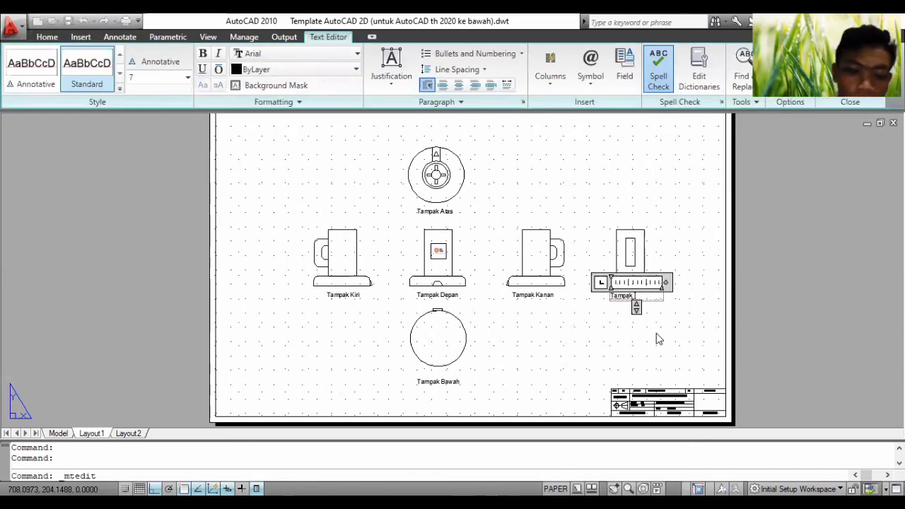
{"action": "type", "text": "Bel"}
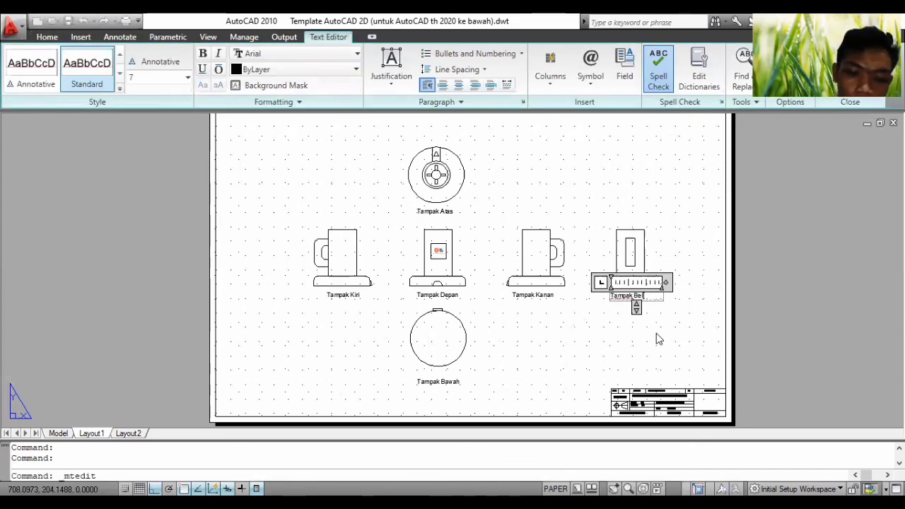
{"action": "type", "text": "akang"}
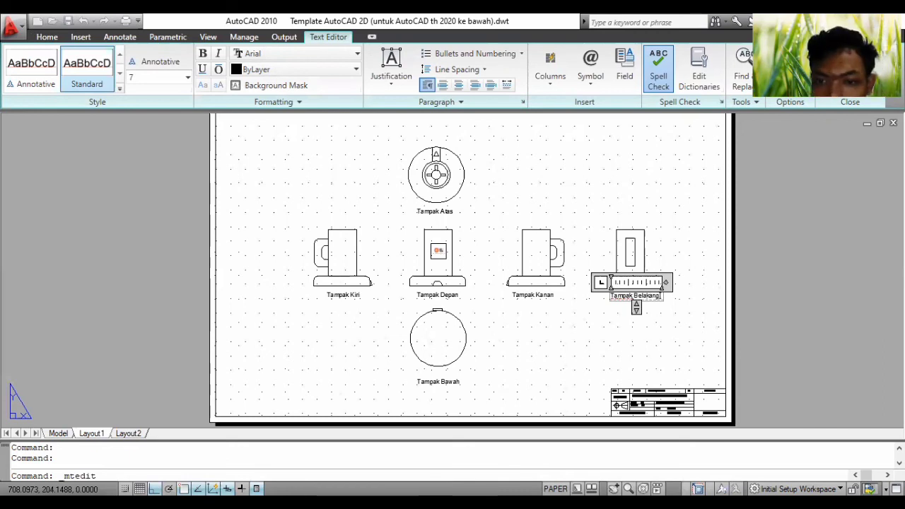
{"action": "left_click", "coordinate": [789, 304]}
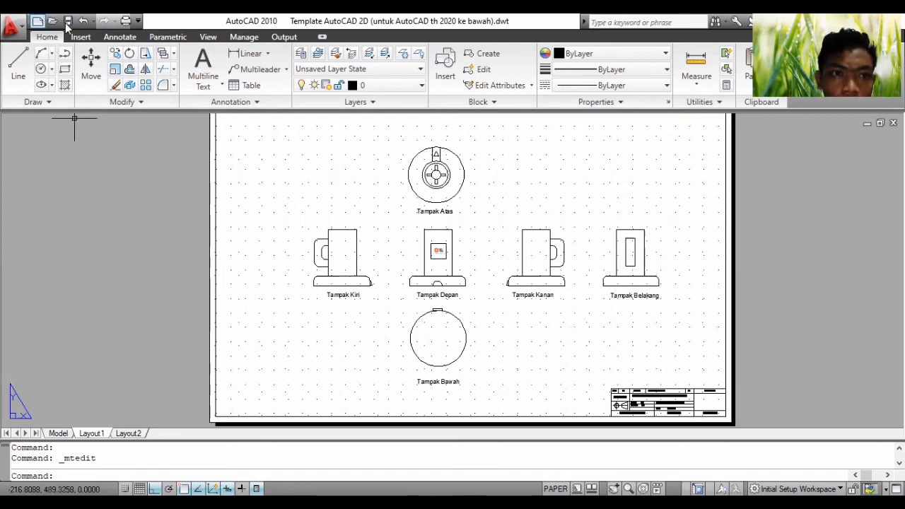
Save the current template file, and start saving a copy with the file type AutoCAD 2010 Drawing (*.dwg)
{"action": "left_click", "coordinate": [68, 21]}
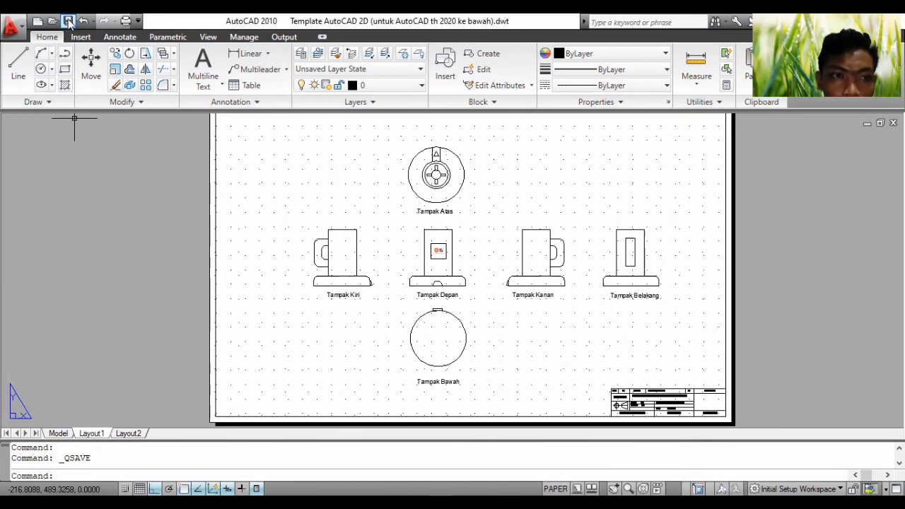
{"action": "left_click", "coordinate": [68, 21]}
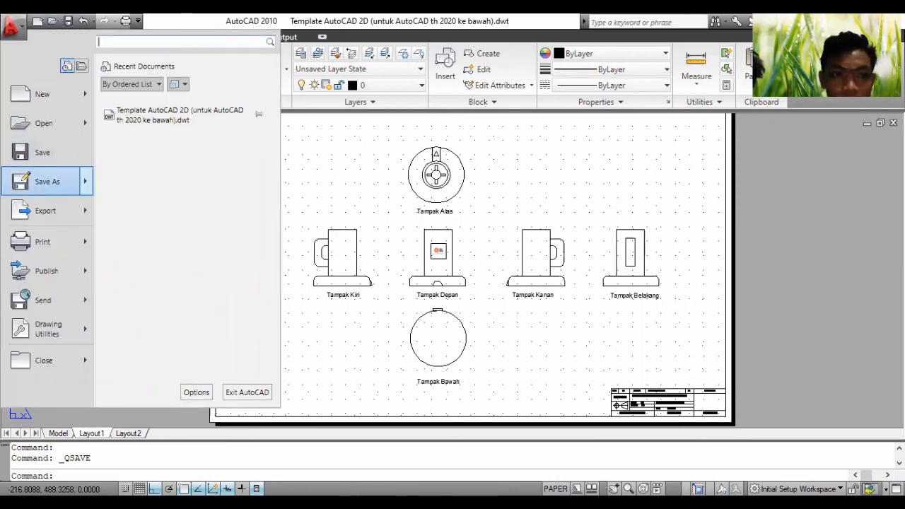
{"action": "left_click", "coordinate": [77, 185]}
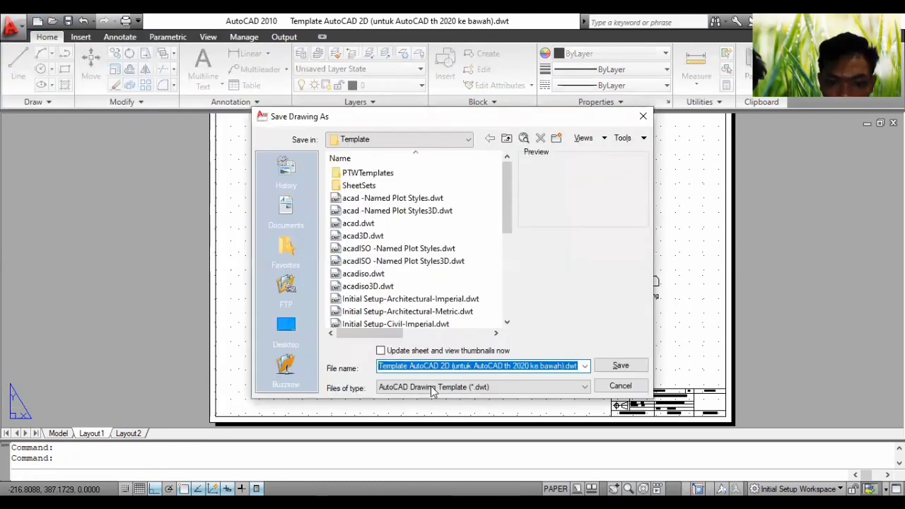
{"action": "left_click", "coordinate": [437, 387]}
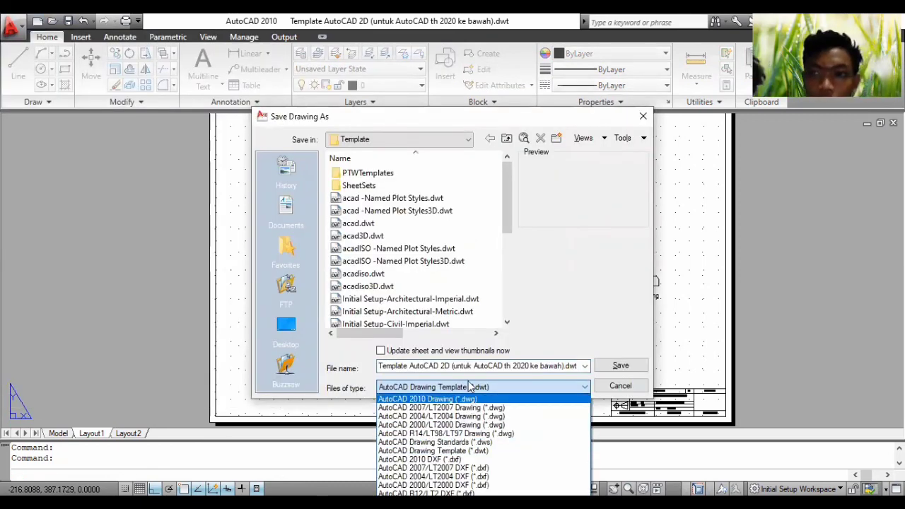
{"action": "left_click", "coordinate": [456, 399]}
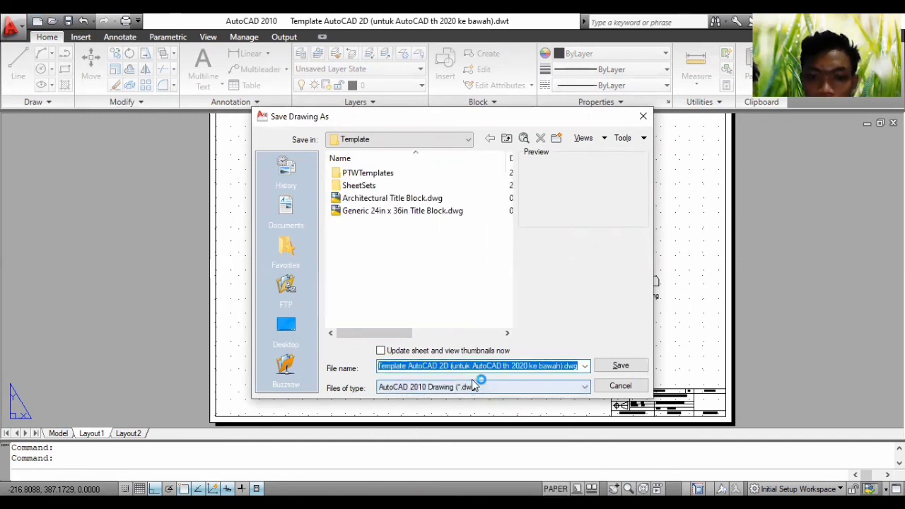
Name the drawing copy "PROYEKSI AMERIKA 2D.dwg"
{"action": "left_click", "coordinate": [564, 366]}
{"action": "left_click_drag", "start_coordinate": [564, 366], "coordinate": [367, 360]}
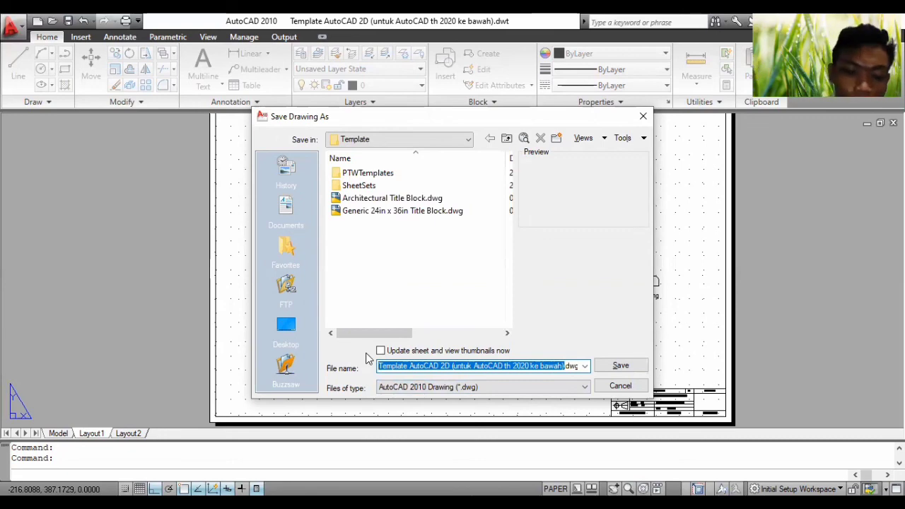
{"action": "type", "text": "P"}
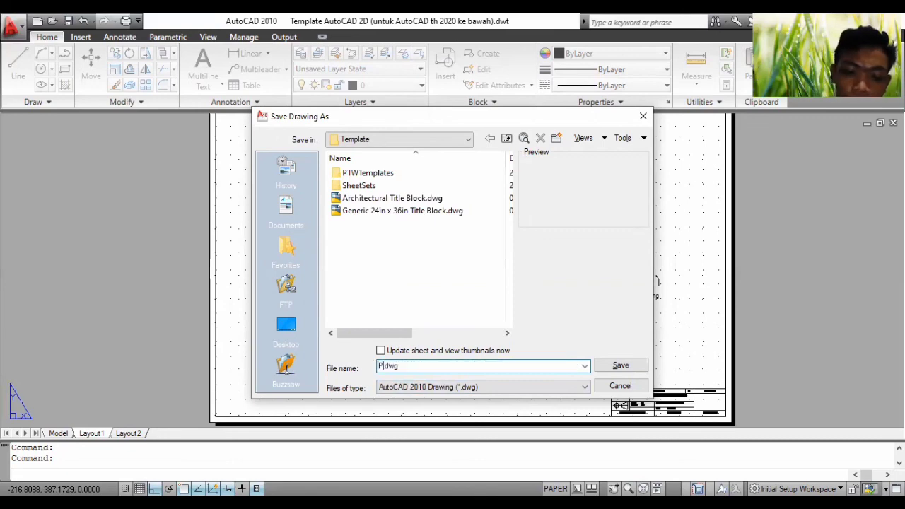
{"action": "type", "text": "RO"}
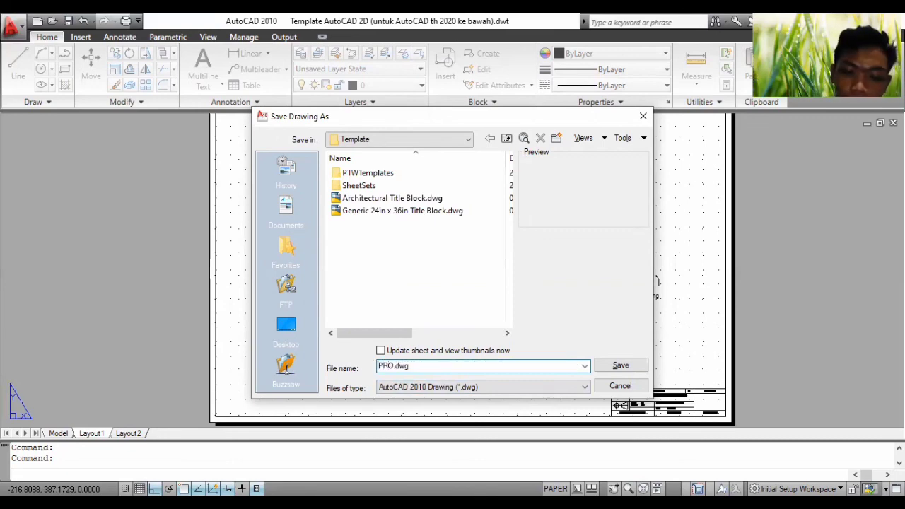
{"action": "type", "text": "YEKSI A"}
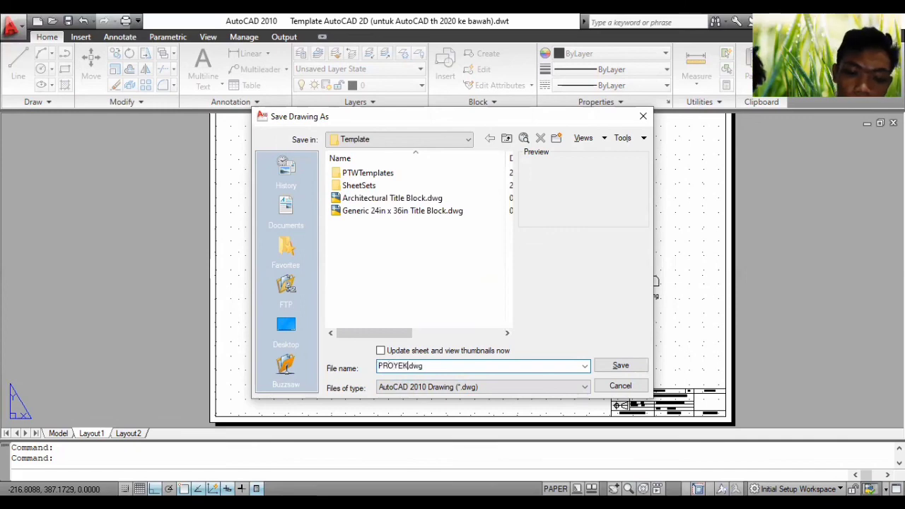
{"action": "type", "text": "MERIKA"}
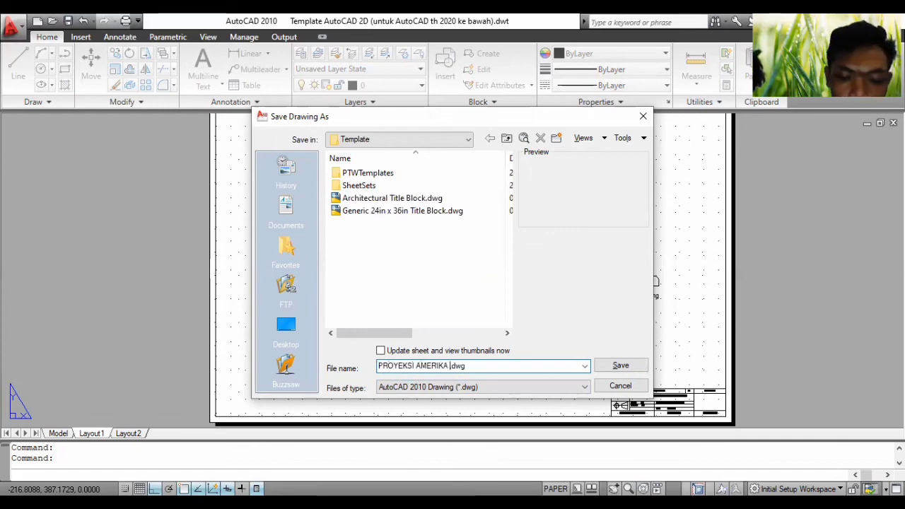
{"action": "type", "text": " 2D"}
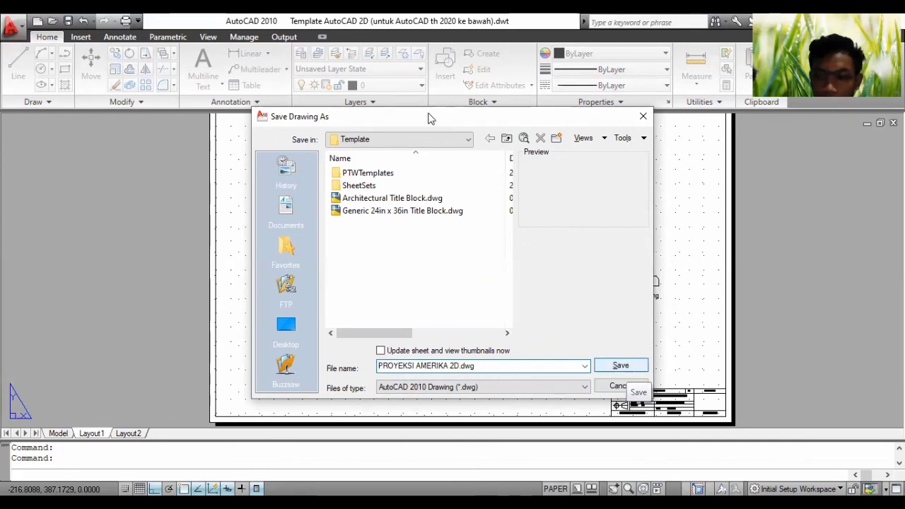
Save the drawing in the AUTOCAD folder inside KULIAH on New Volume (G:)
{"action": "left_click", "coordinate": [400, 140]}
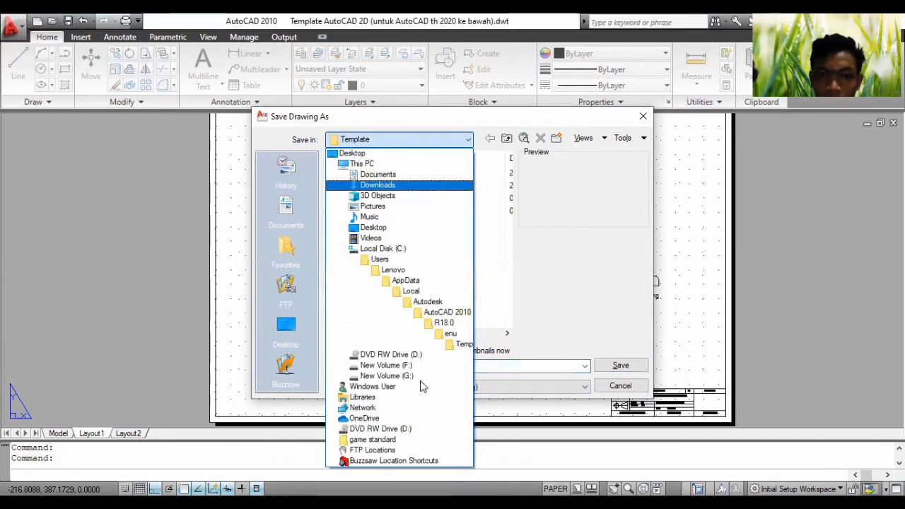
{"action": "left_click", "coordinate": [419, 377]}
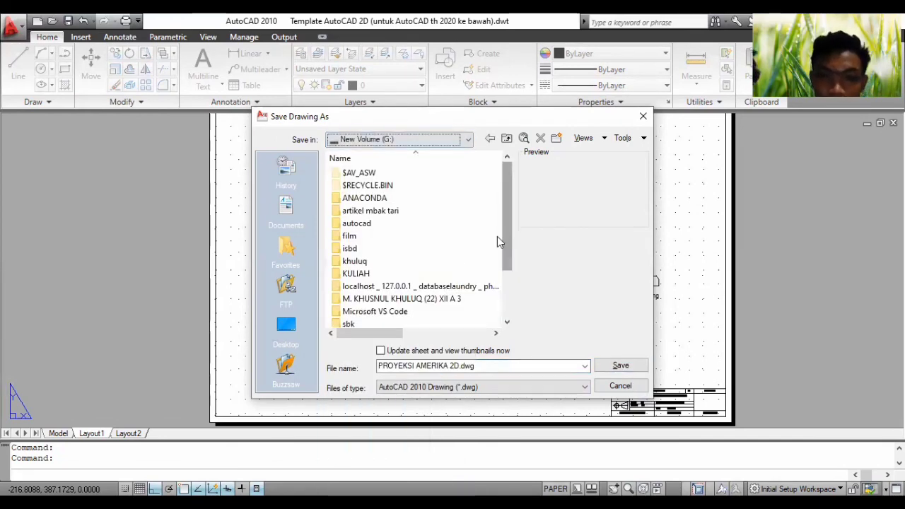
{"action": "left_click", "coordinate": [452, 262]}
{"action": "key", "text": "Return"}
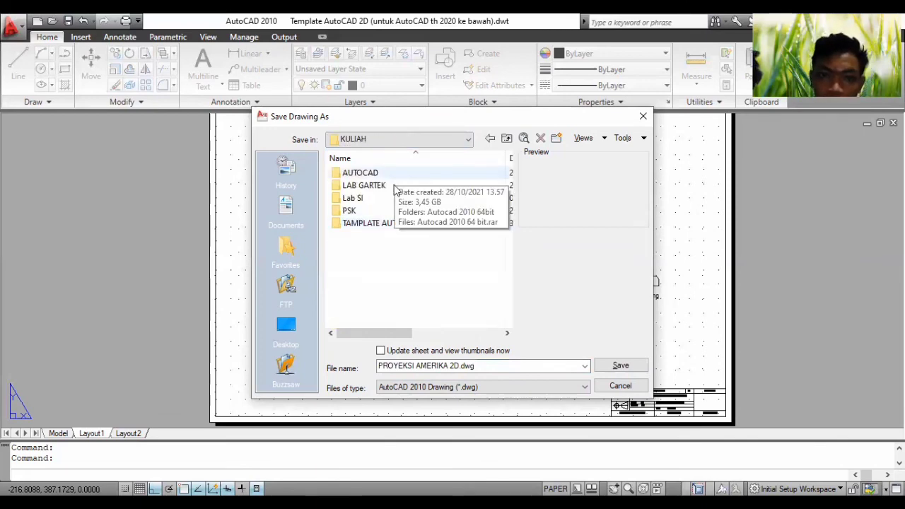
{"action": "double_click", "coordinate": [396, 175]}
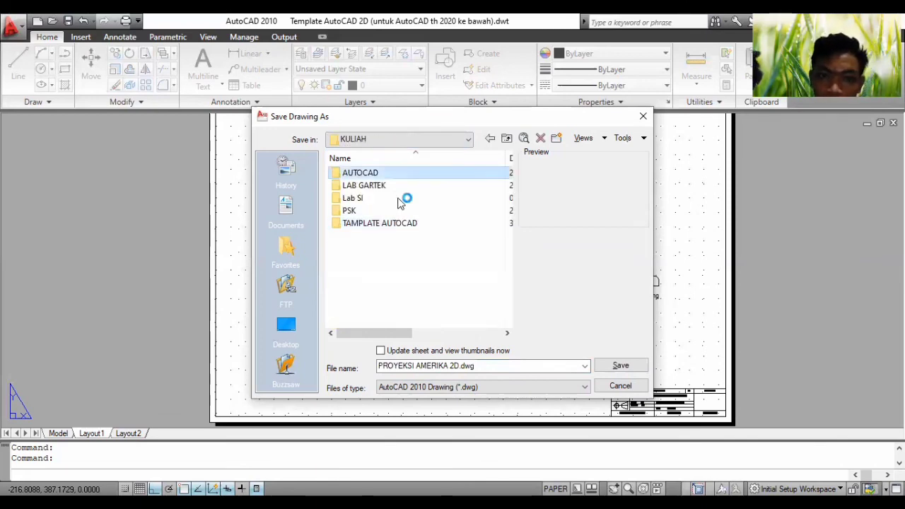
{"action": "left_click", "coordinate": [605, 369]}
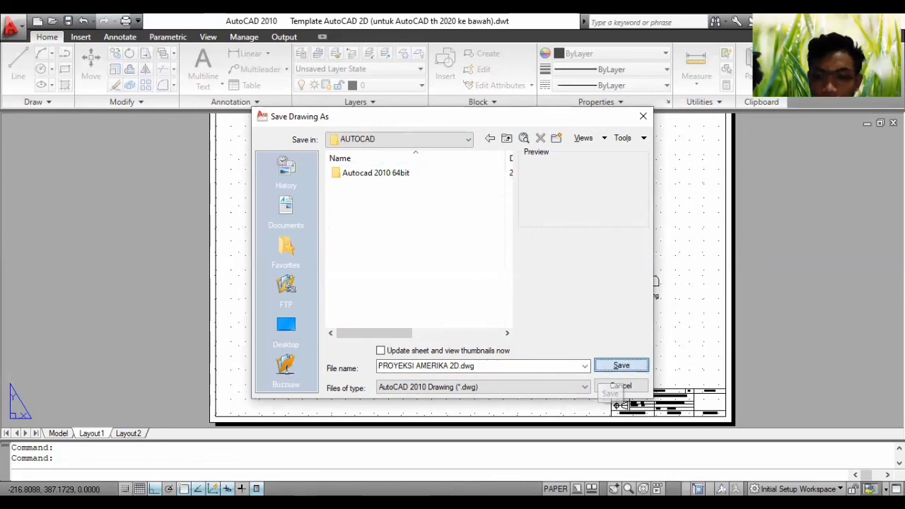